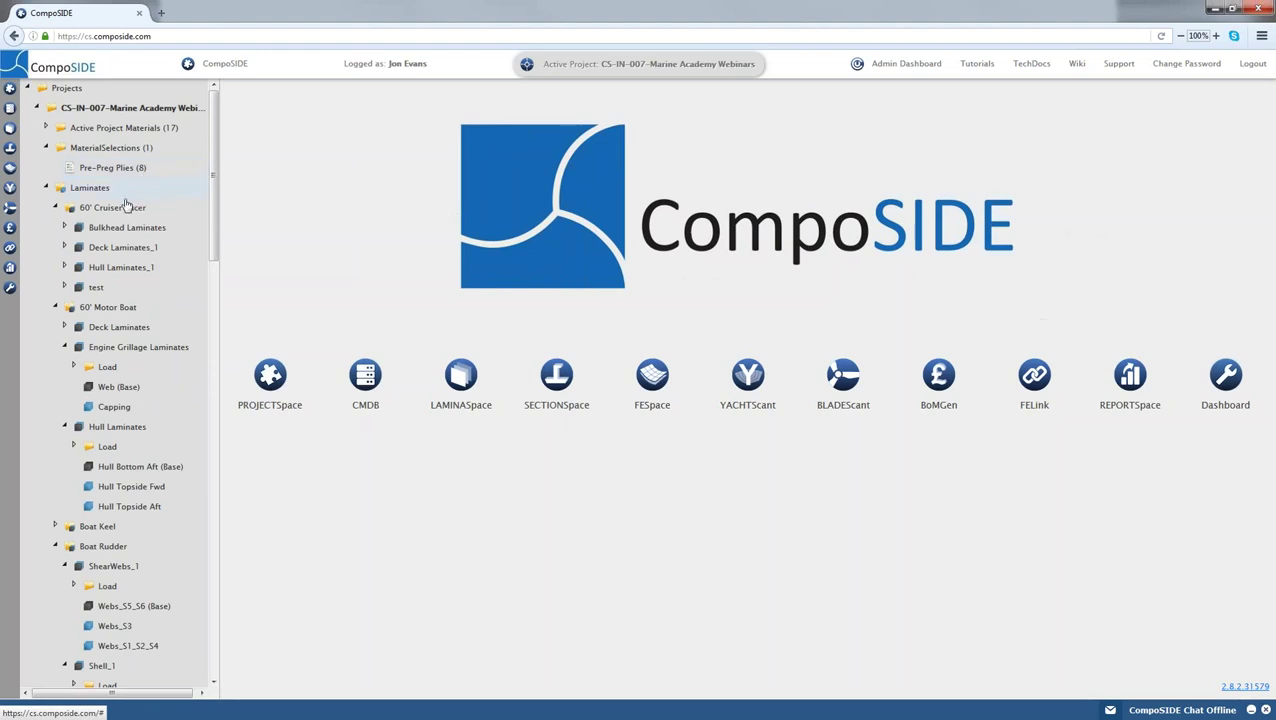
Step: Collapse the 60' Cruiser Racer, 60' Motor Boat, ShearWebs_1 and Shell_1 laminate branches, and view the laminates within Sparcaps_1
{"action": "left_click", "coordinate": [55, 207]}
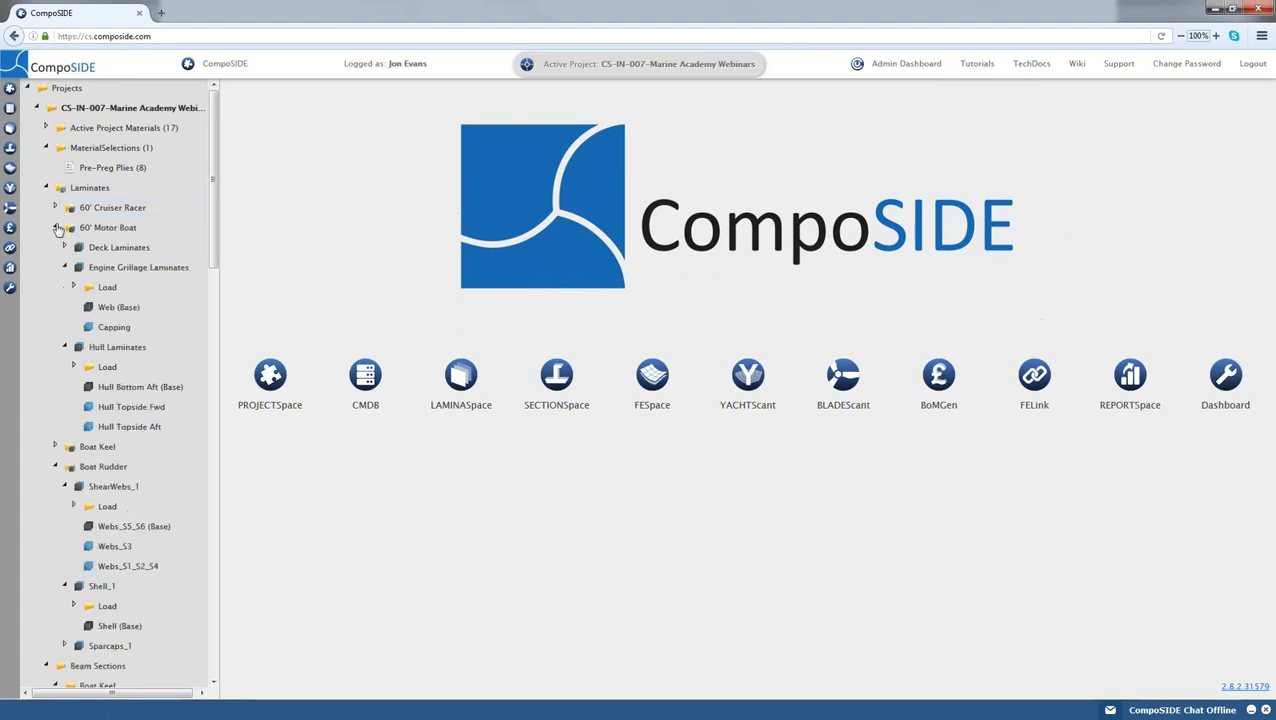
{"action": "left_click", "coordinate": [55, 227]}
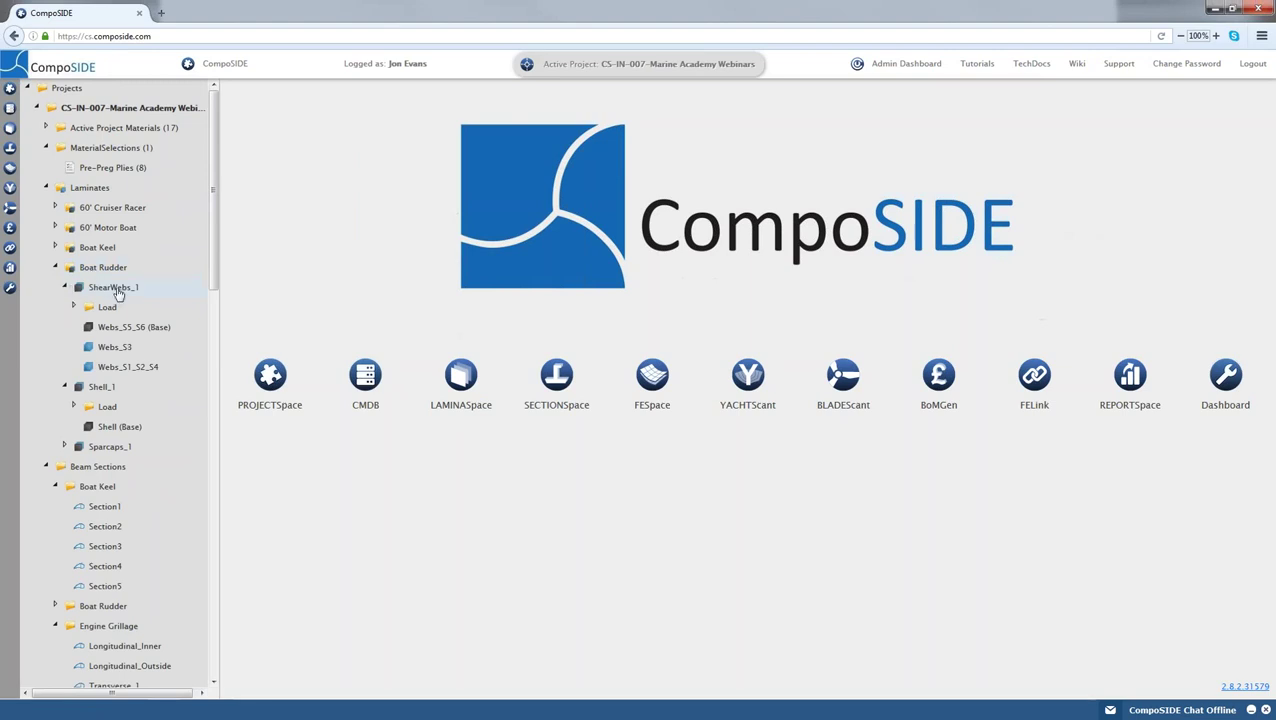
{"action": "left_click", "coordinate": [65, 288]}
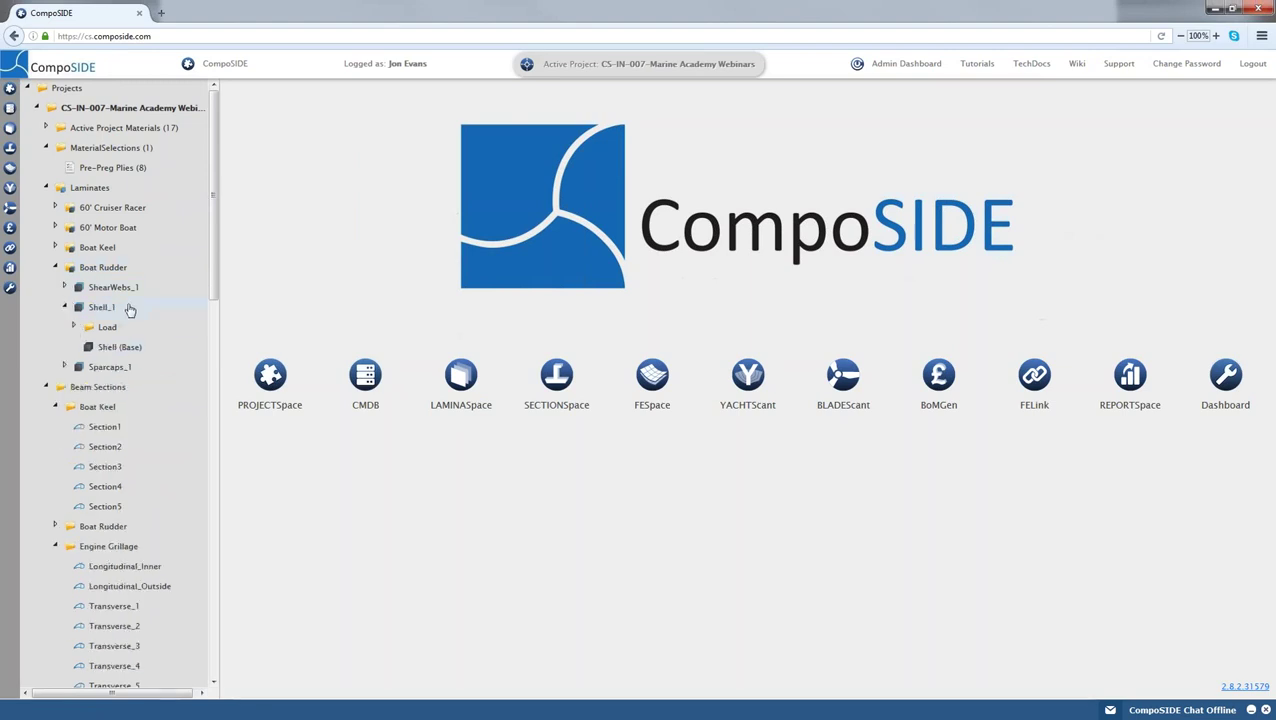
{"action": "left_click", "coordinate": [63, 307]}
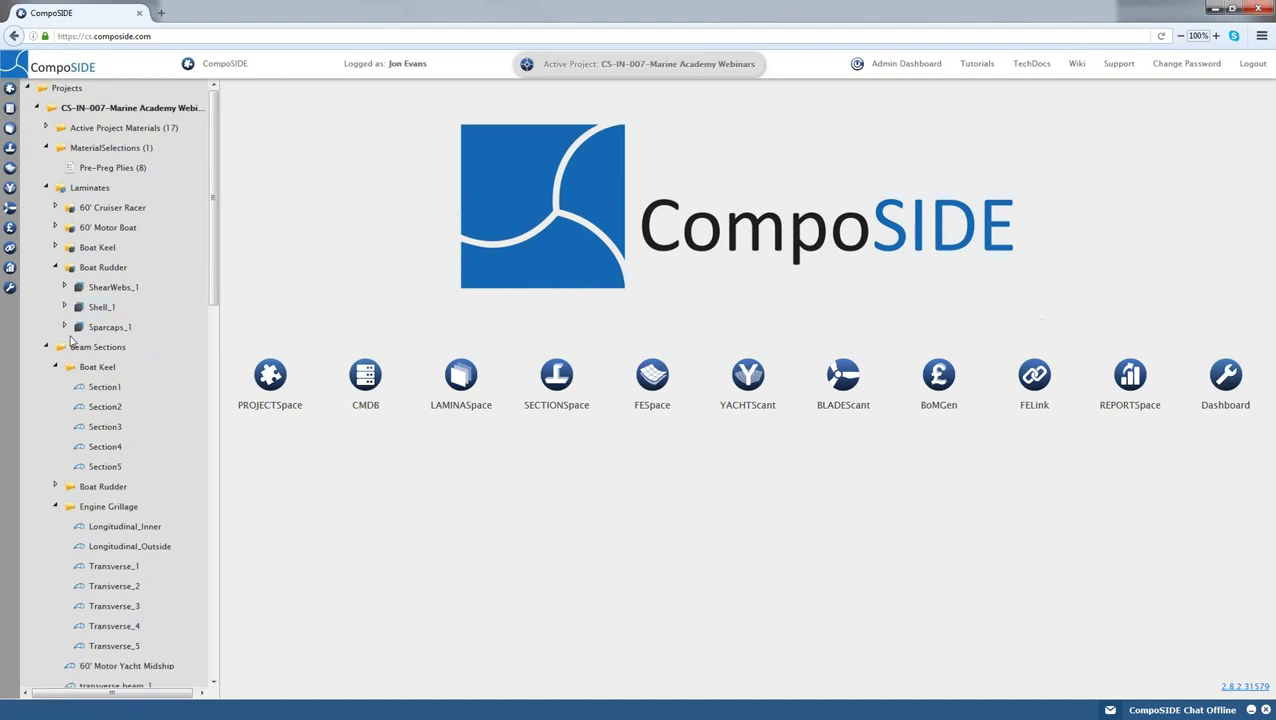
{"action": "left_click", "coordinate": [64, 327]}
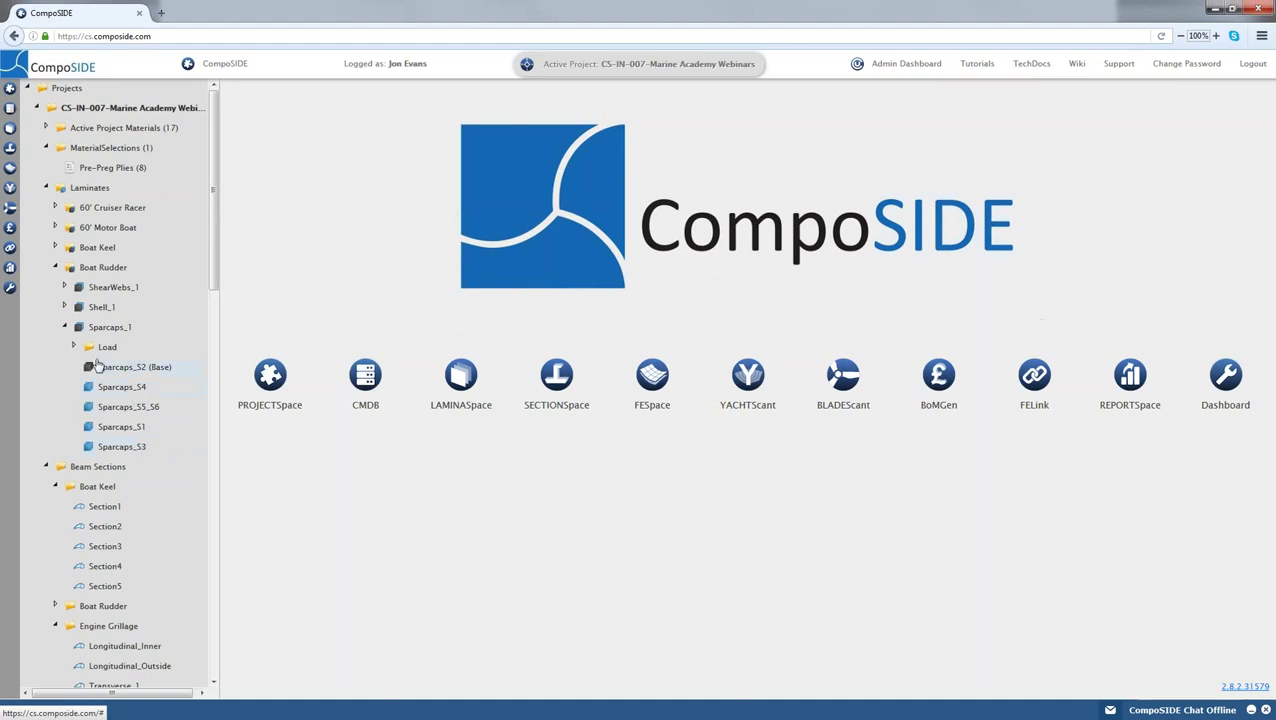
{"action": "left_click", "coordinate": [64, 327]}
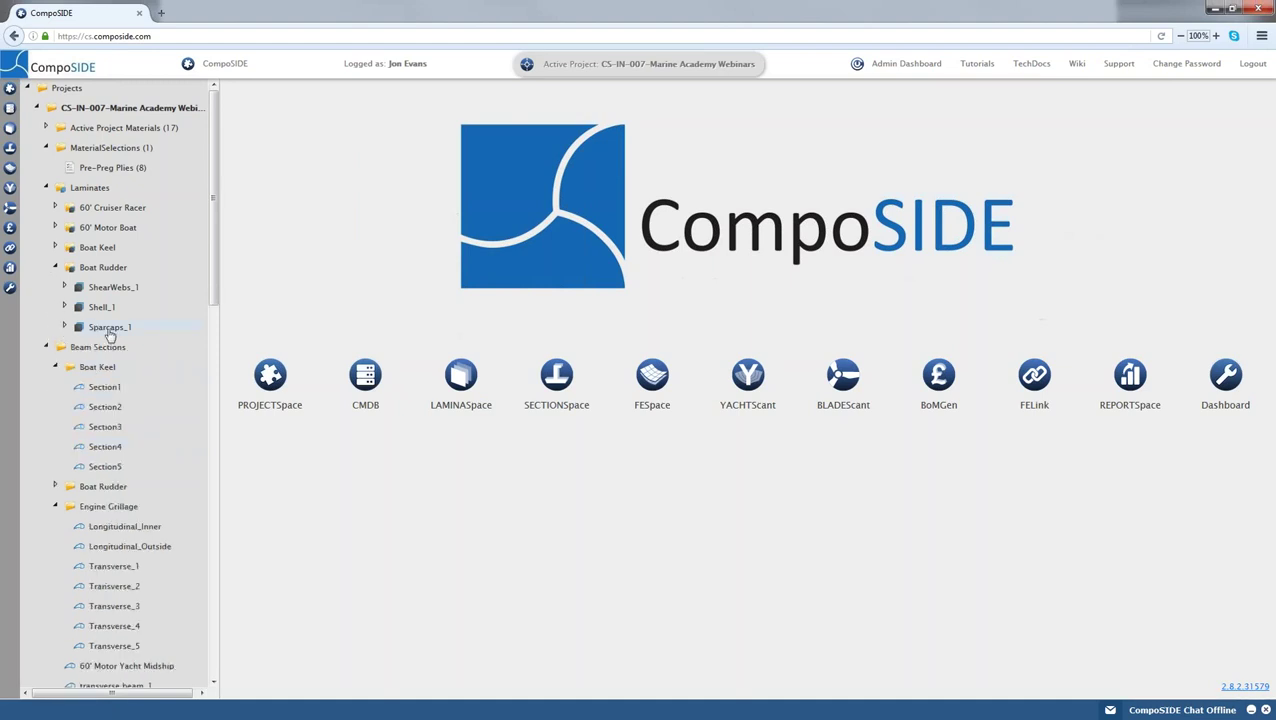
Step: Review the active project's beam sections, reports and products in the project tree, collapsing the Rudder task list
{"action": "scroll", "coordinate": [110, 335], "scroll_direction": "down", "scroll_amount": 1}
{"action": "scroll", "coordinate": [118, 352], "scroll_direction": "down", "scroll_amount": 3}
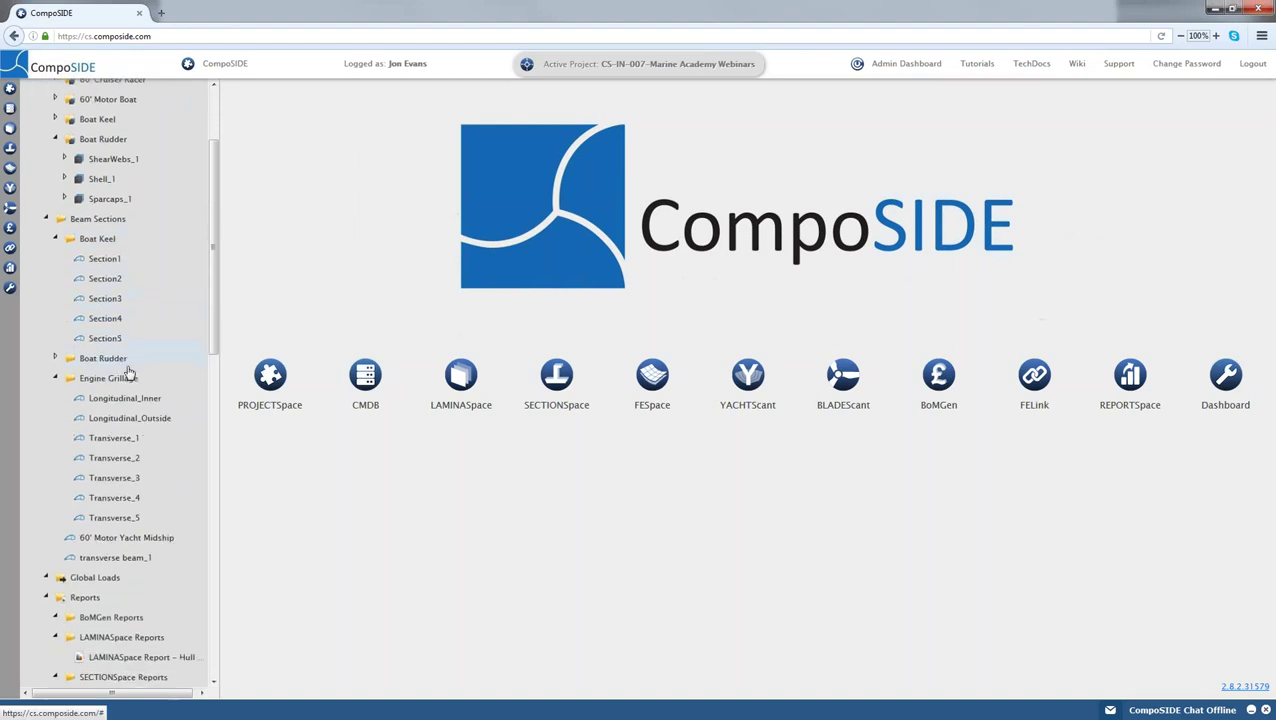
{"action": "scroll", "coordinate": [118, 378], "scroll_direction": "down", "scroll_amount": 1}
{"action": "scroll", "coordinate": [137, 505], "scroll_direction": "down", "scroll_amount": 3}
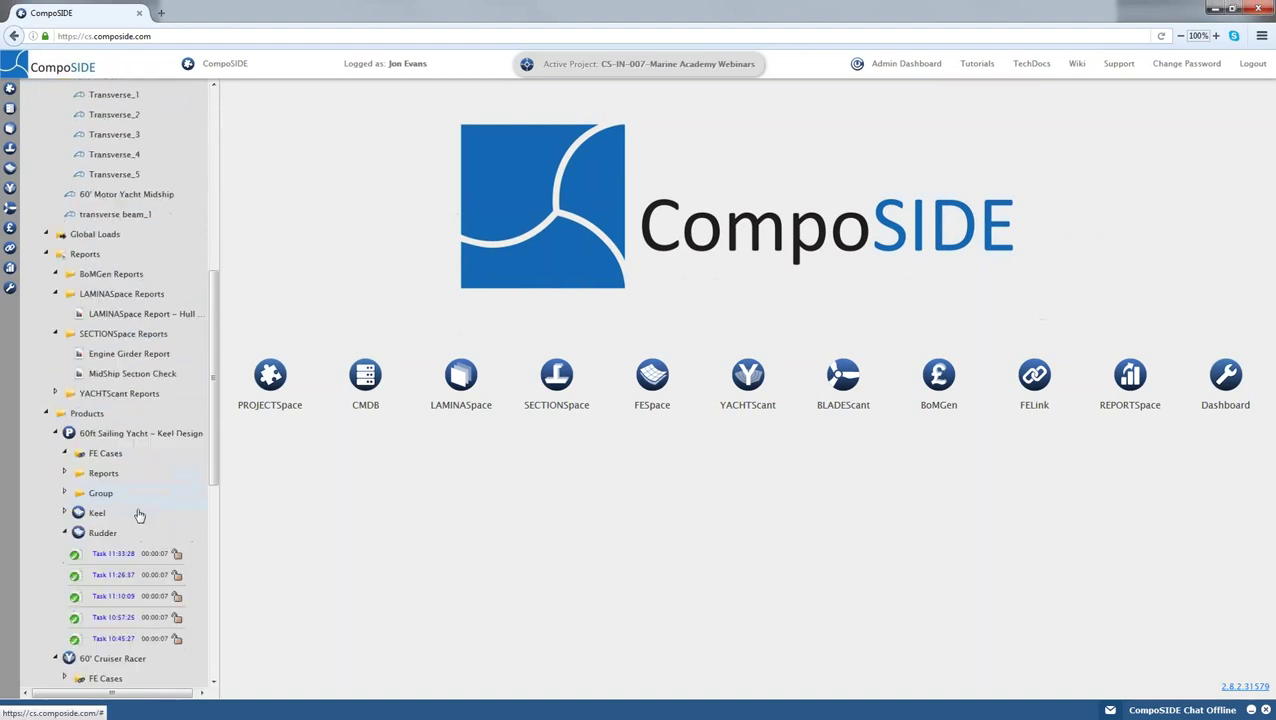
{"action": "left_click", "coordinate": [65, 473]}
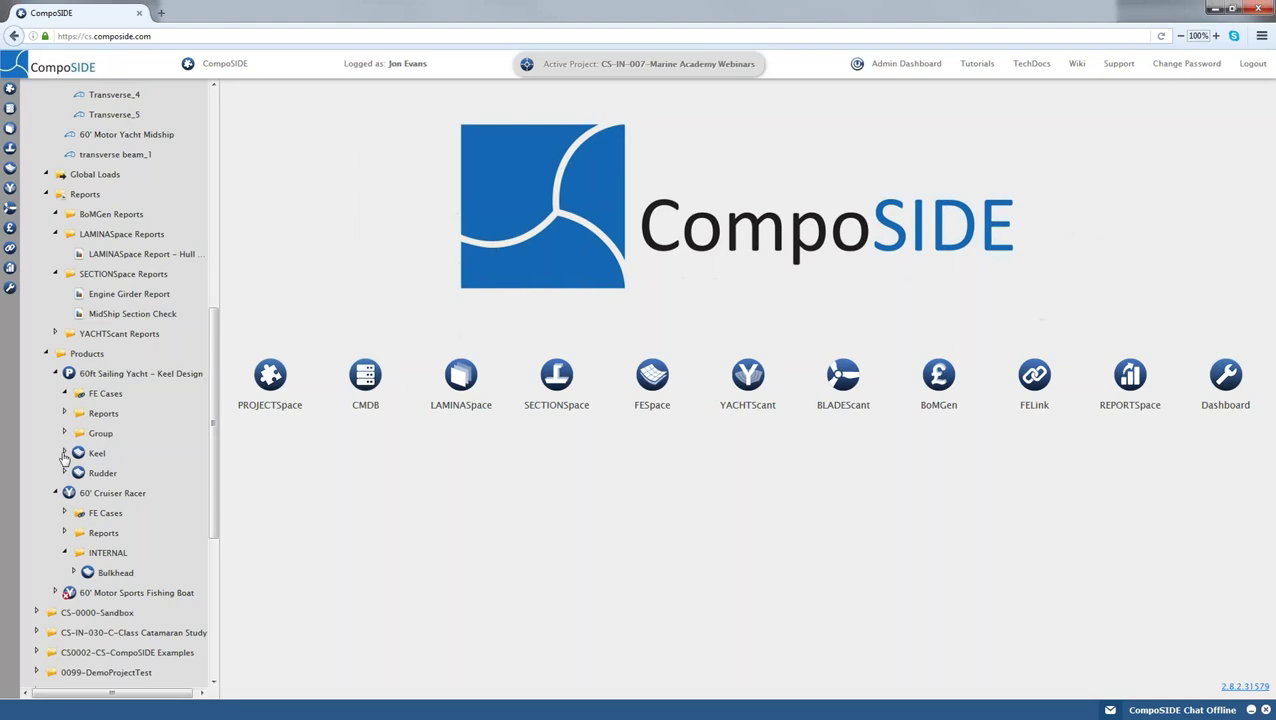
{"action": "scroll", "coordinate": [63, 457], "scroll_direction": "down", "scroll_amount": 3}
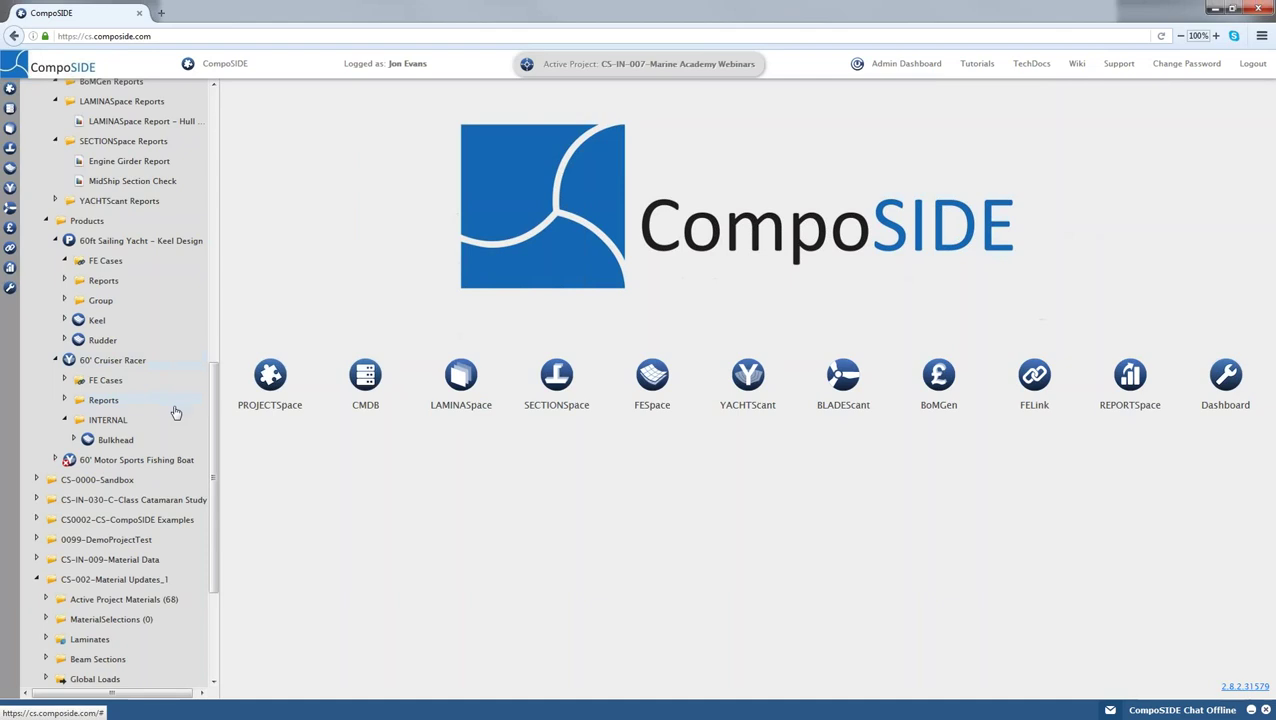
{"action": "scroll", "coordinate": [170, 405], "scroll_direction": "up", "scroll_amount": 3}
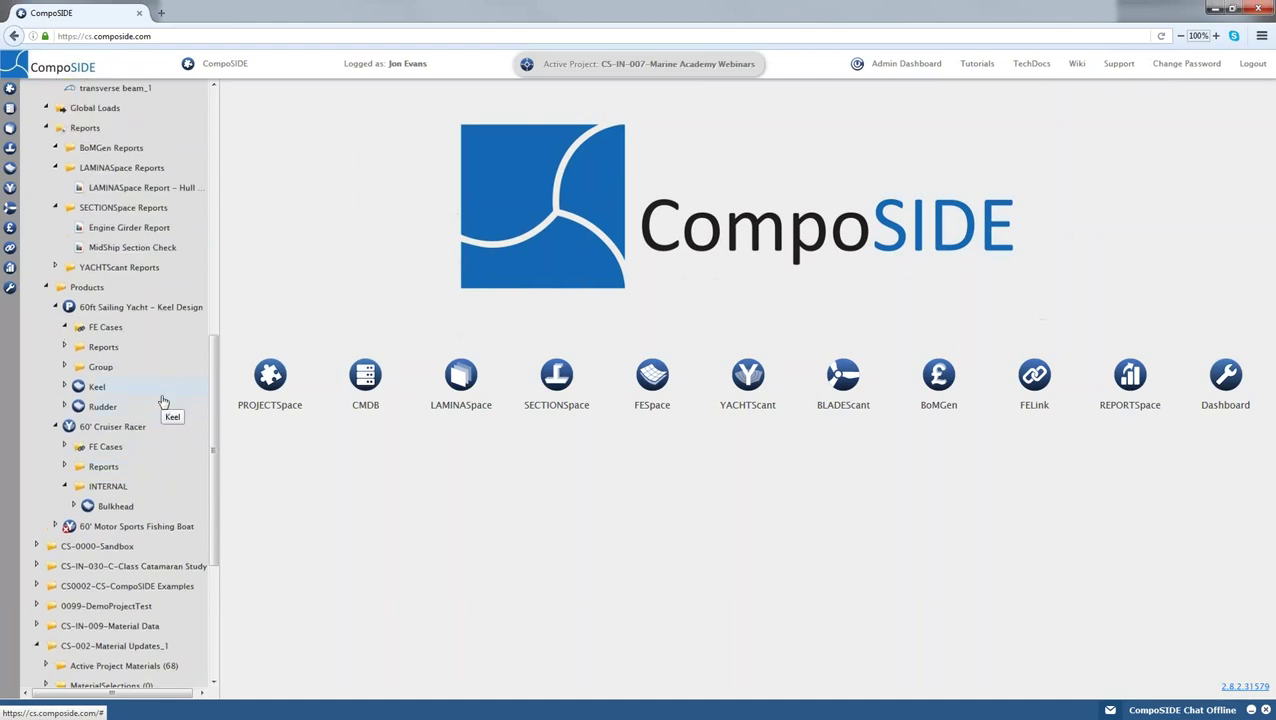
Step: In CMDB, search the CS Material Library for uc-hm and copy UC-HM300-EP-PP with its wiki elements into Active Project Materials
{"action": "left_click", "coordinate": [368, 386]}
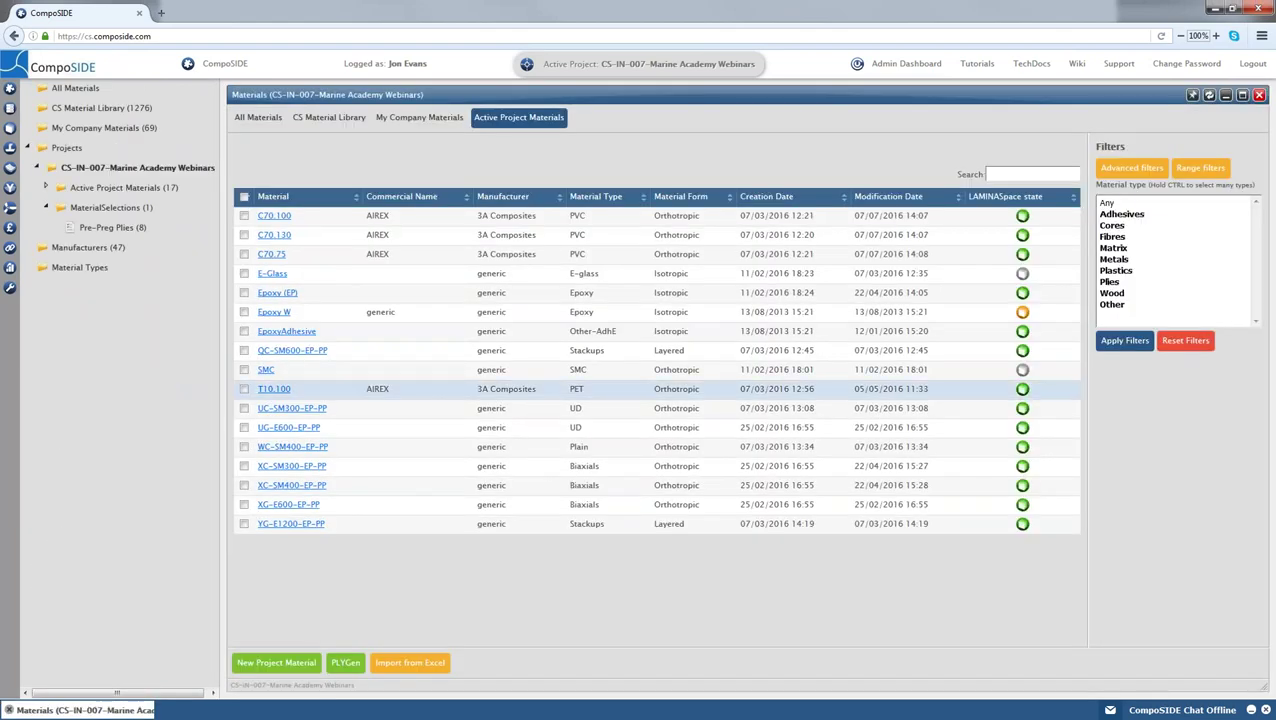
{"action": "left_click", "coordinate": [45, 188]}
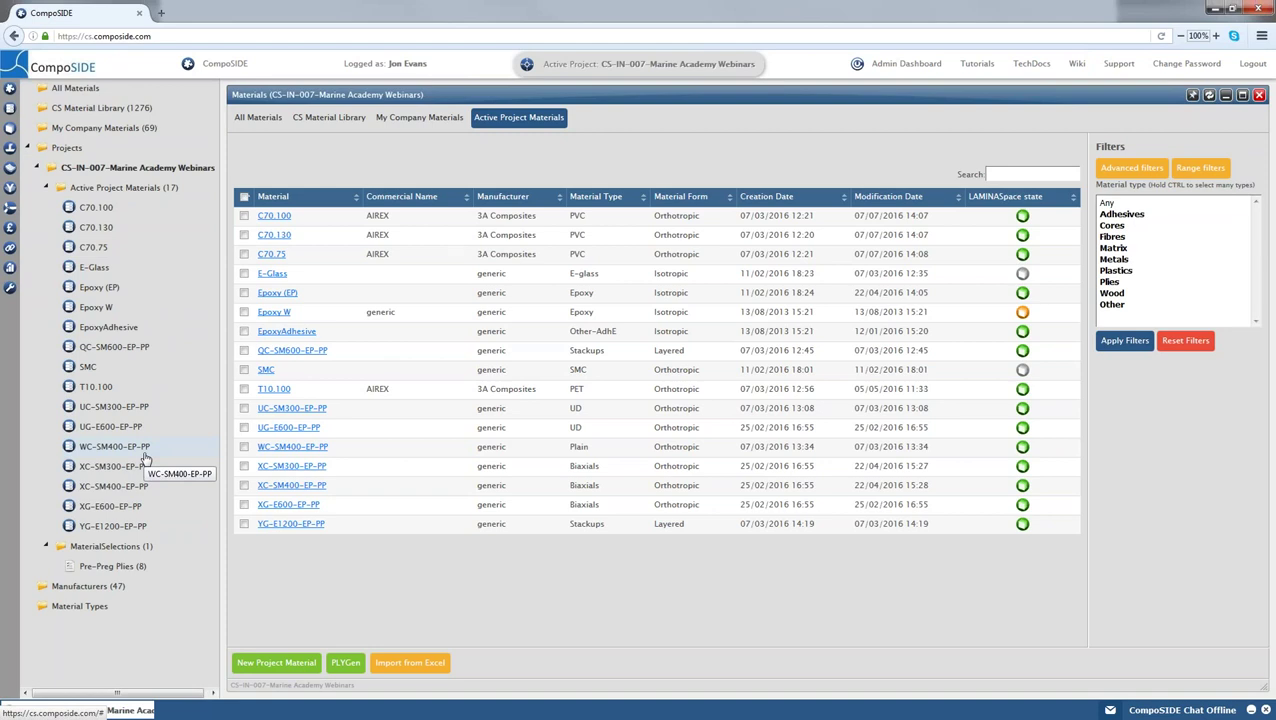
{"action": "left_click", "coordinate": [318, 118]}
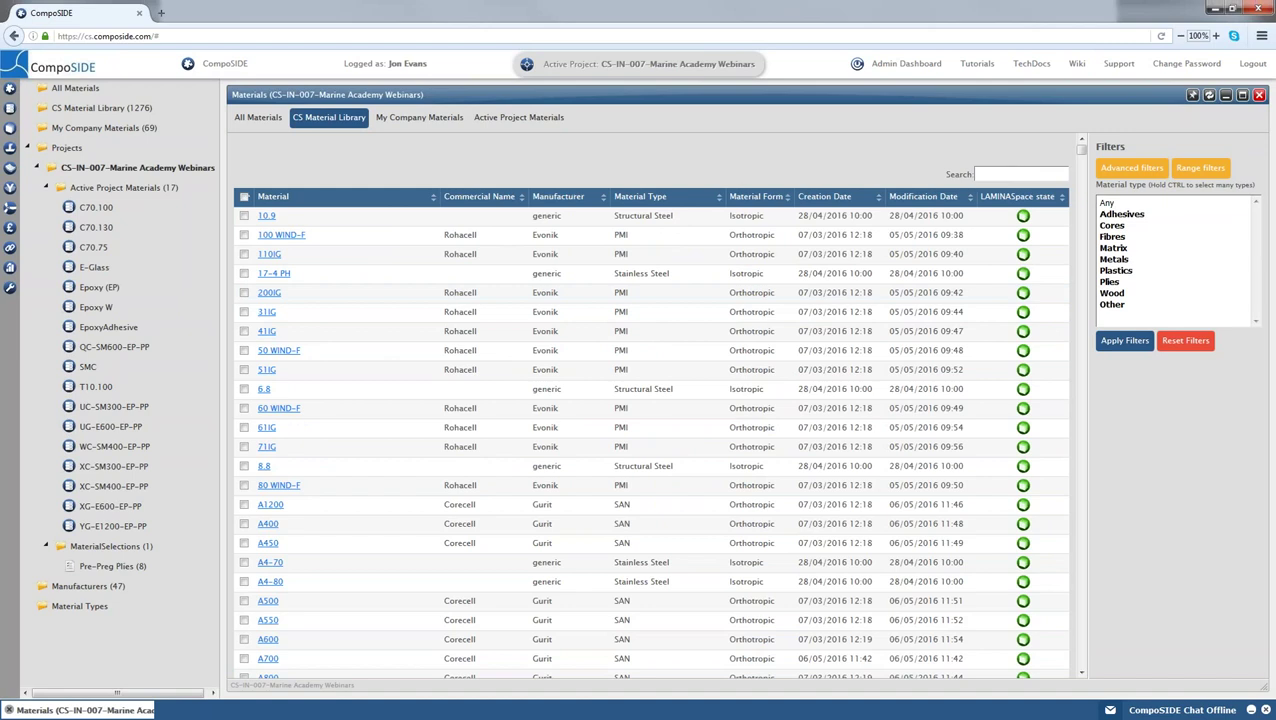
{"action": "type", "text": "uc-hm"}
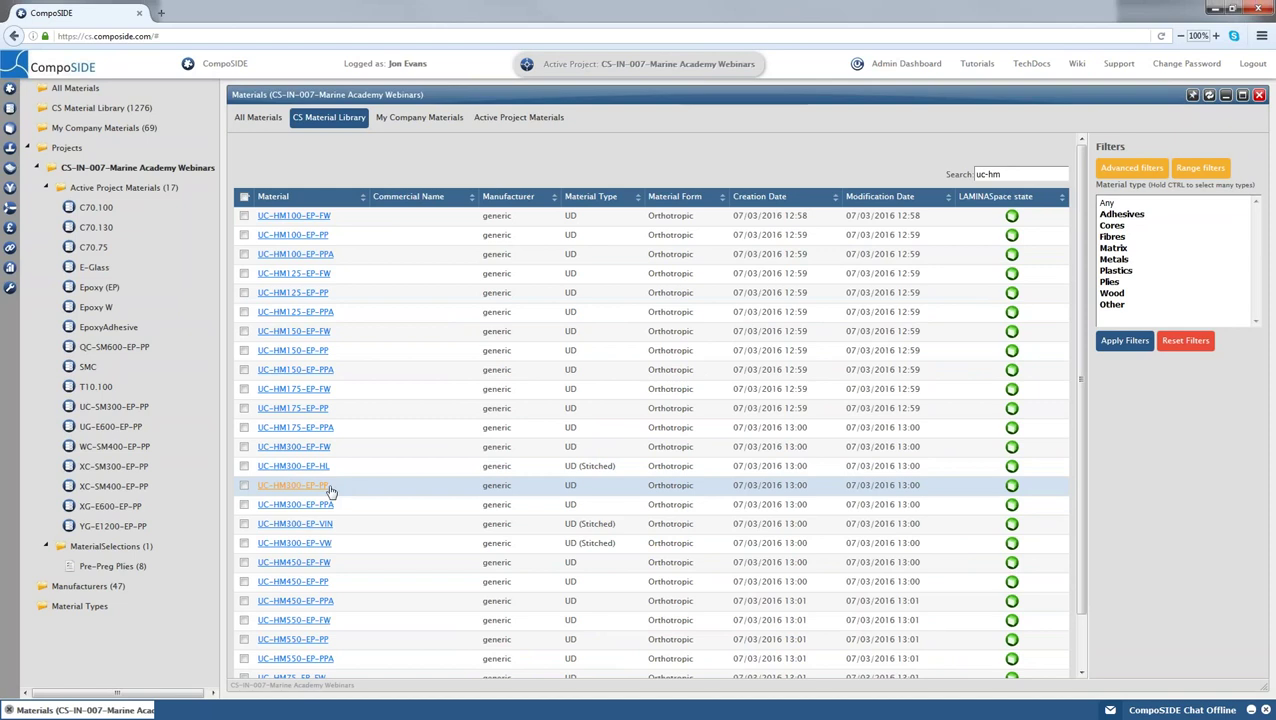
{"action": "left_click_drag", "start_coordinate": [322, 493], "coordinate": [140, 193]}
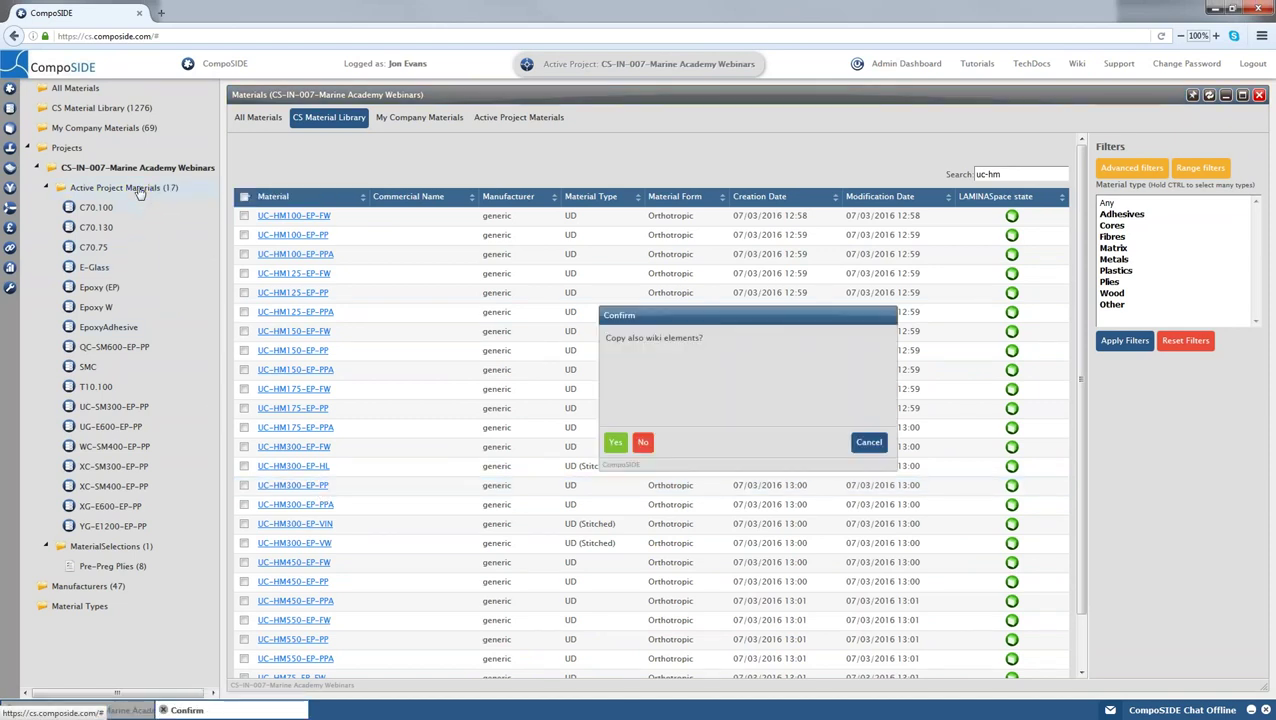
{"action": "left_click", "coordinate": [616, 443]}
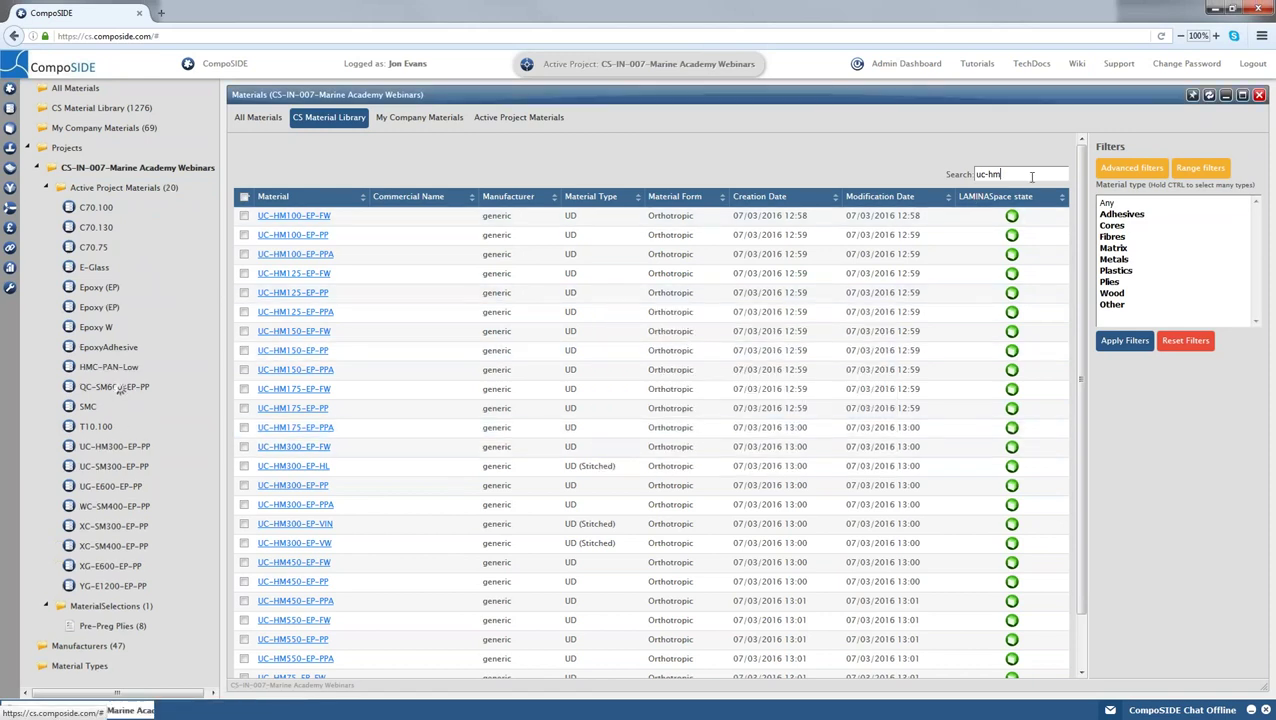
Step: Search the library for uc-im and copy UC-IM300-EP-PP with its wiki elements into Active Project Materials
{"action": "key", "text": "BackSpace"}
{"action": "key", "text": "BackSpace"}
{"action": "type", "text": "im"}
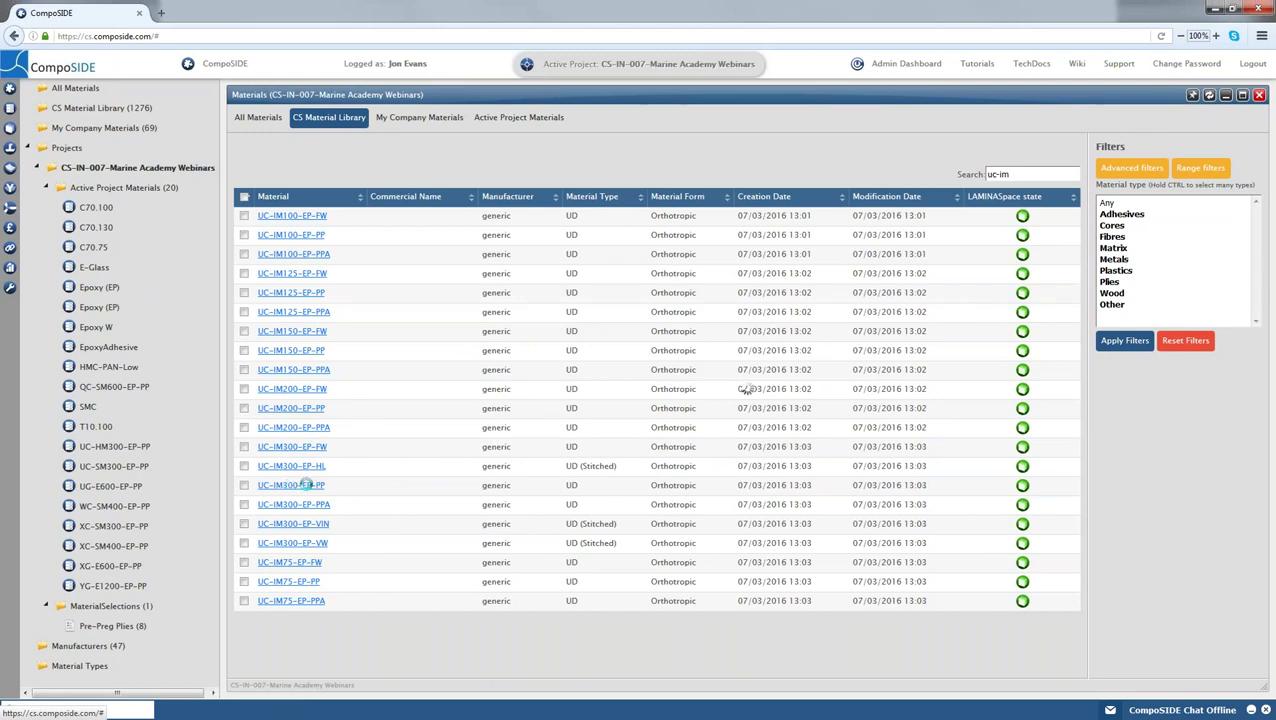
{"action": "left_click_drag", "start_coordinate": [305, 485], "coordinate": [140, 190]}
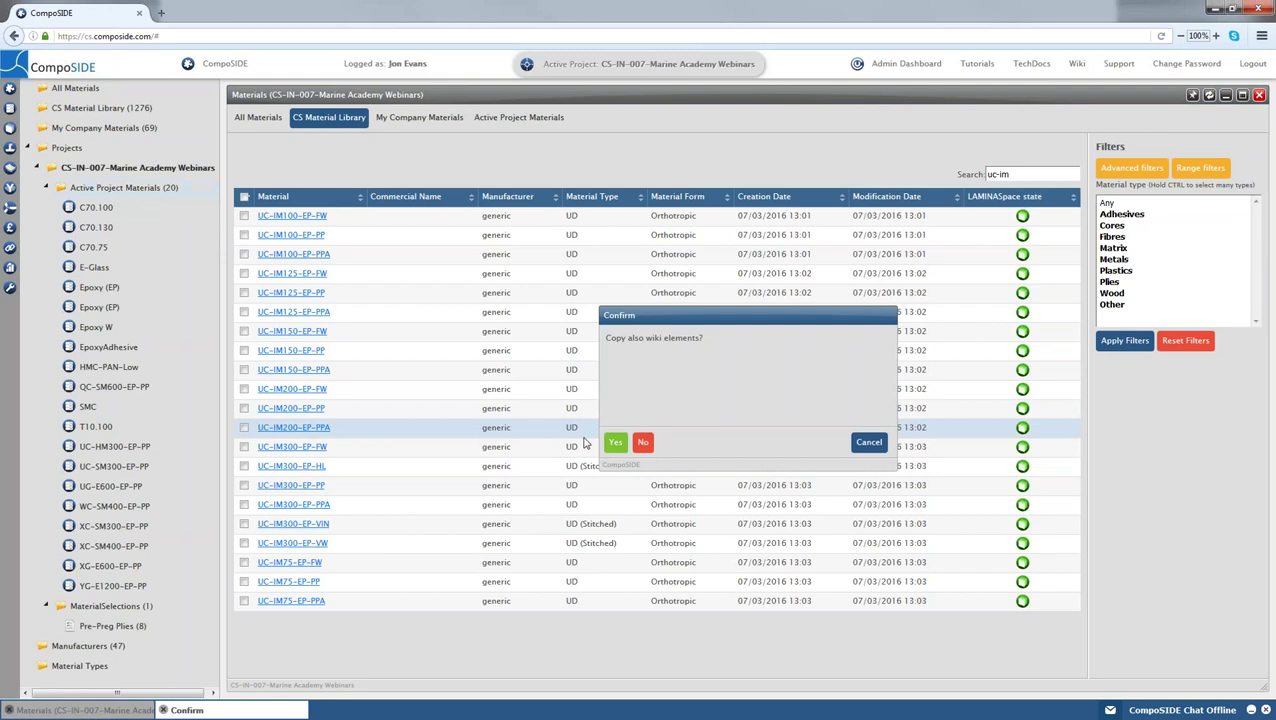
{"action": "left_click", "coordinate": [615, 444]}
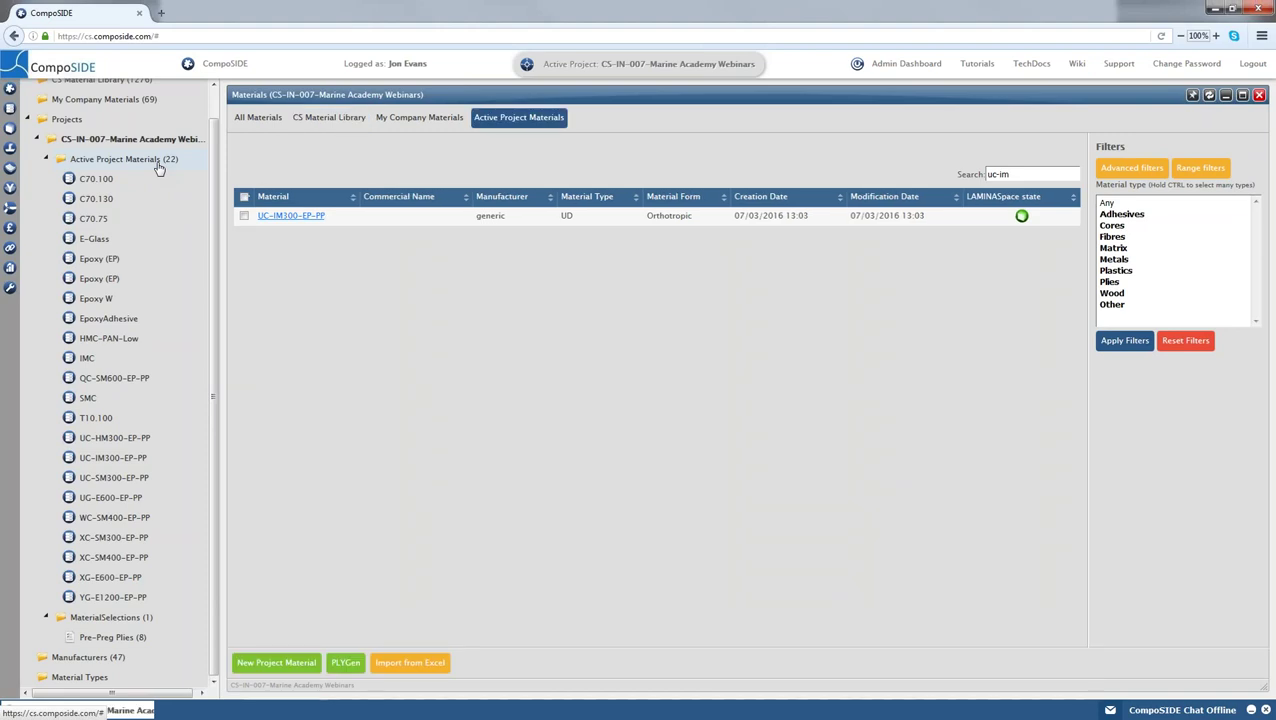
Step: Clear the material search and assign UC-HM300-EP-PP, UC-IM300-EP-PP and UC-SM300-EP-PP to the Pre-Preg Plies material selection
{"action": "left_click_drag", "start_coordinate": [1016, 172], "coordinate": [970, 167]}
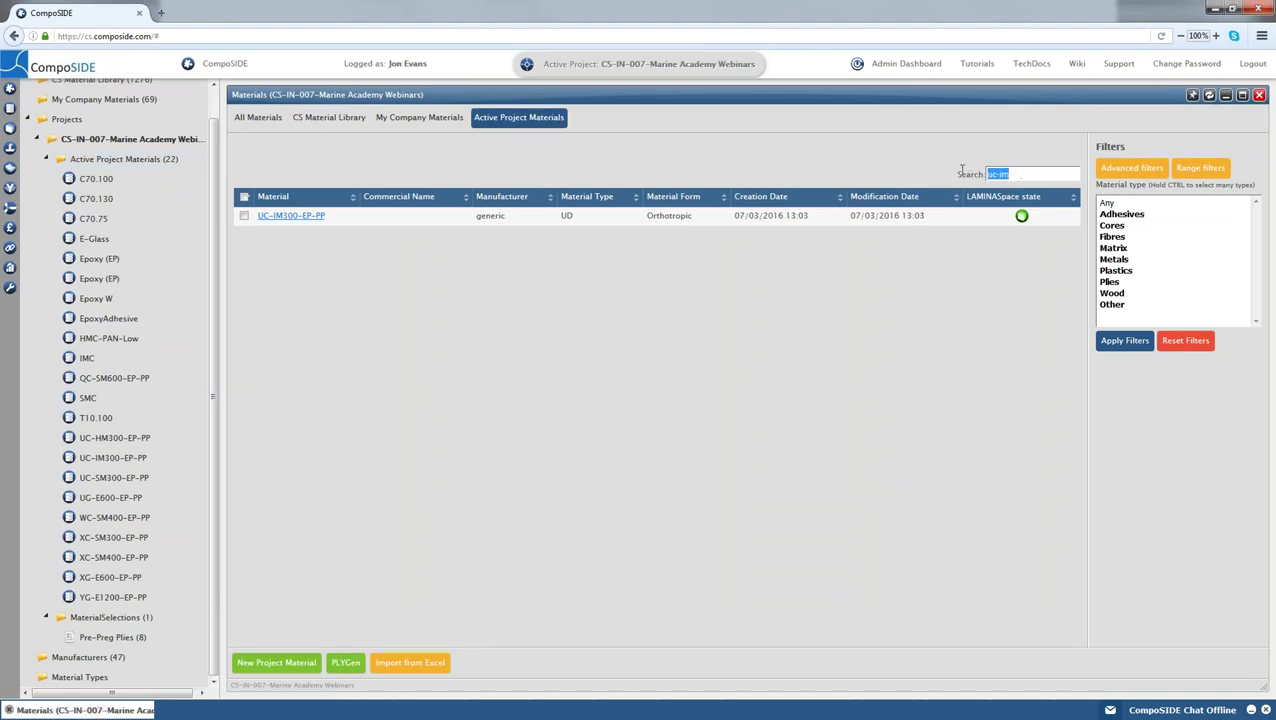
{"action": "key", "text": "BackSpace"}
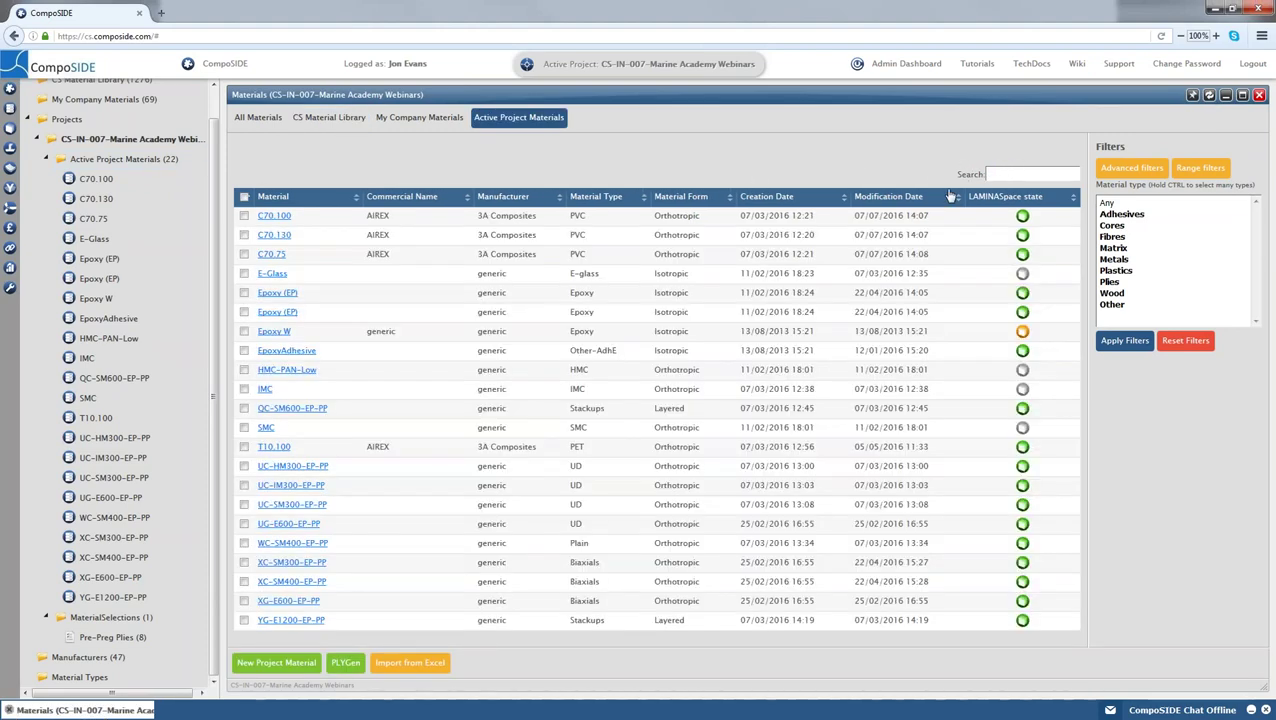
{"action": "left_click", "coordinate": [243, 467]}
{"action": "left_click", "coordinate": [244, 486]}
{"action": "left_click", "coordinate": [244, 505]}
{"action": "right_click", "coordinate": [268, 514]}
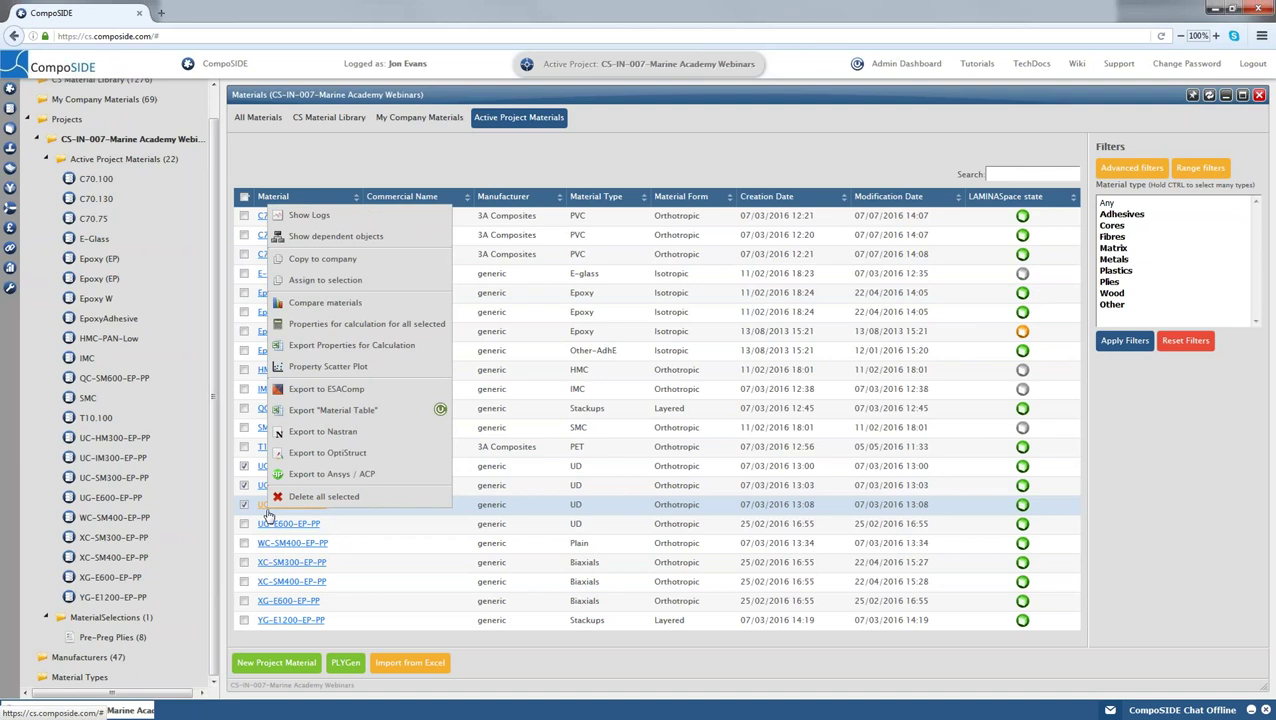
{"action": "left_click", "coordinate": [378, 282]}
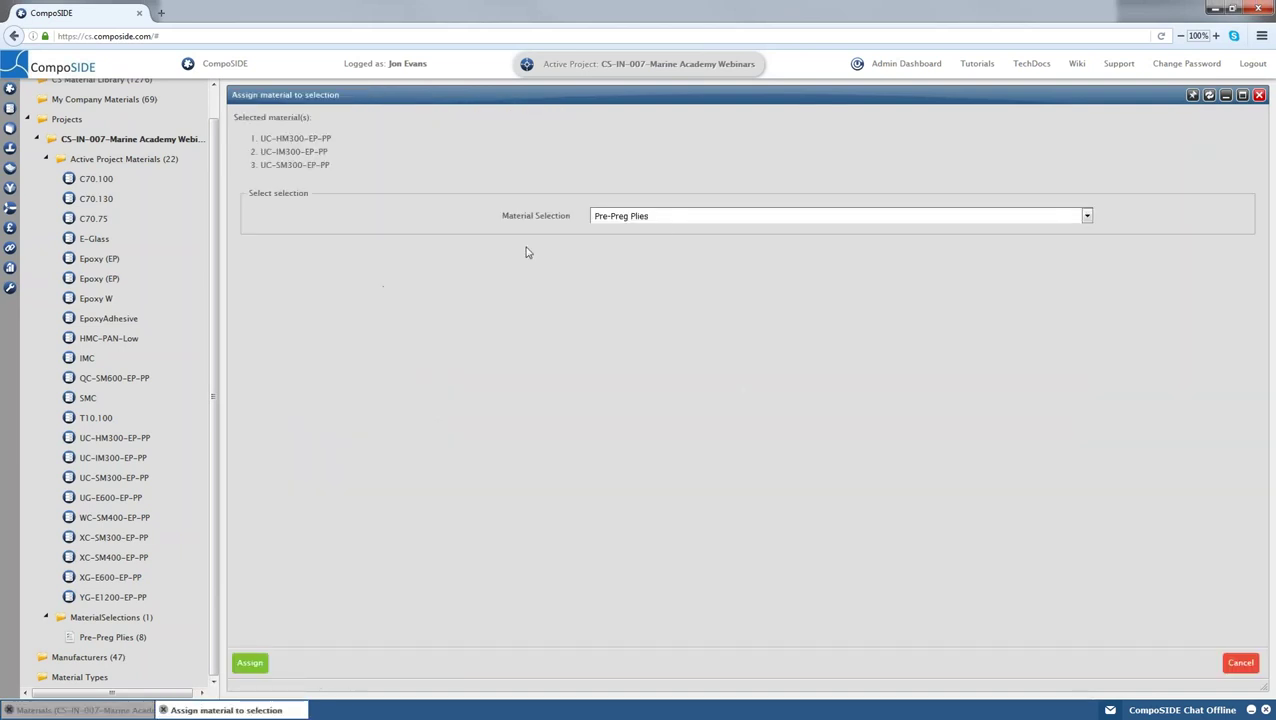
{"action": "left_click", "coordinate": [667, 217]}
{"action": "left_click", "coordinate": [662, 232]}
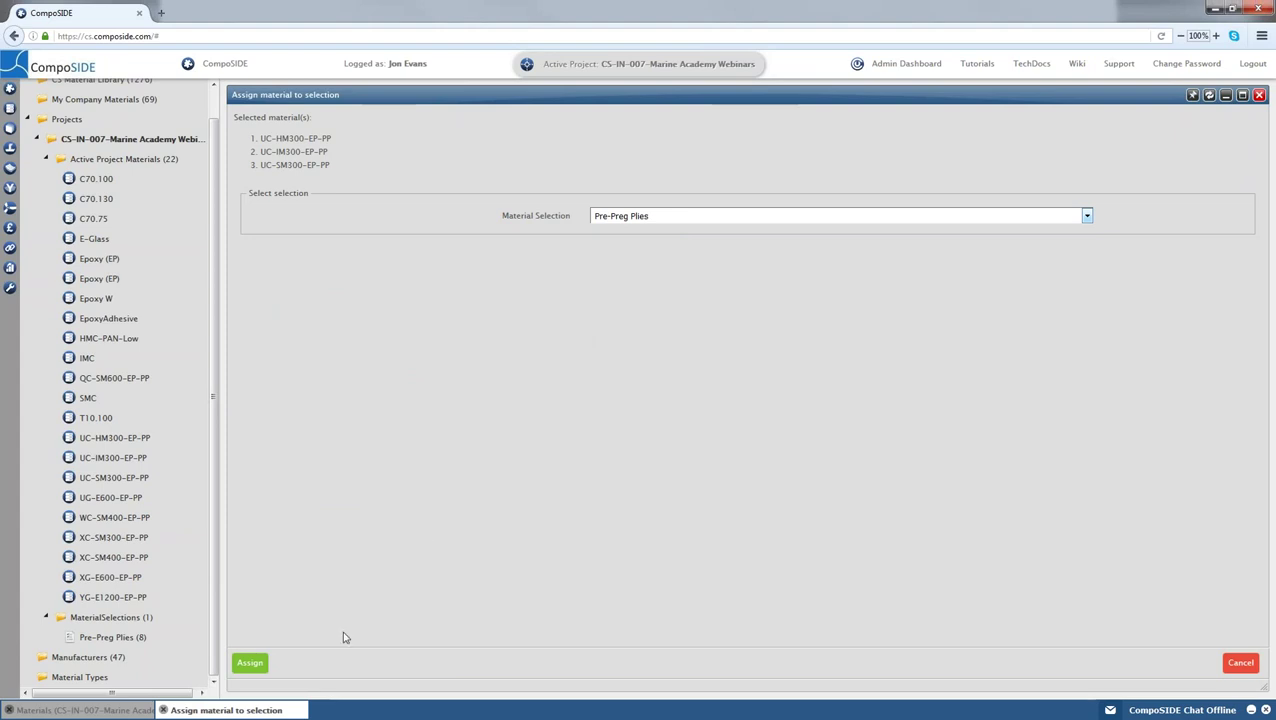
{"action": "left_click", "coordinate": [249, 662]}
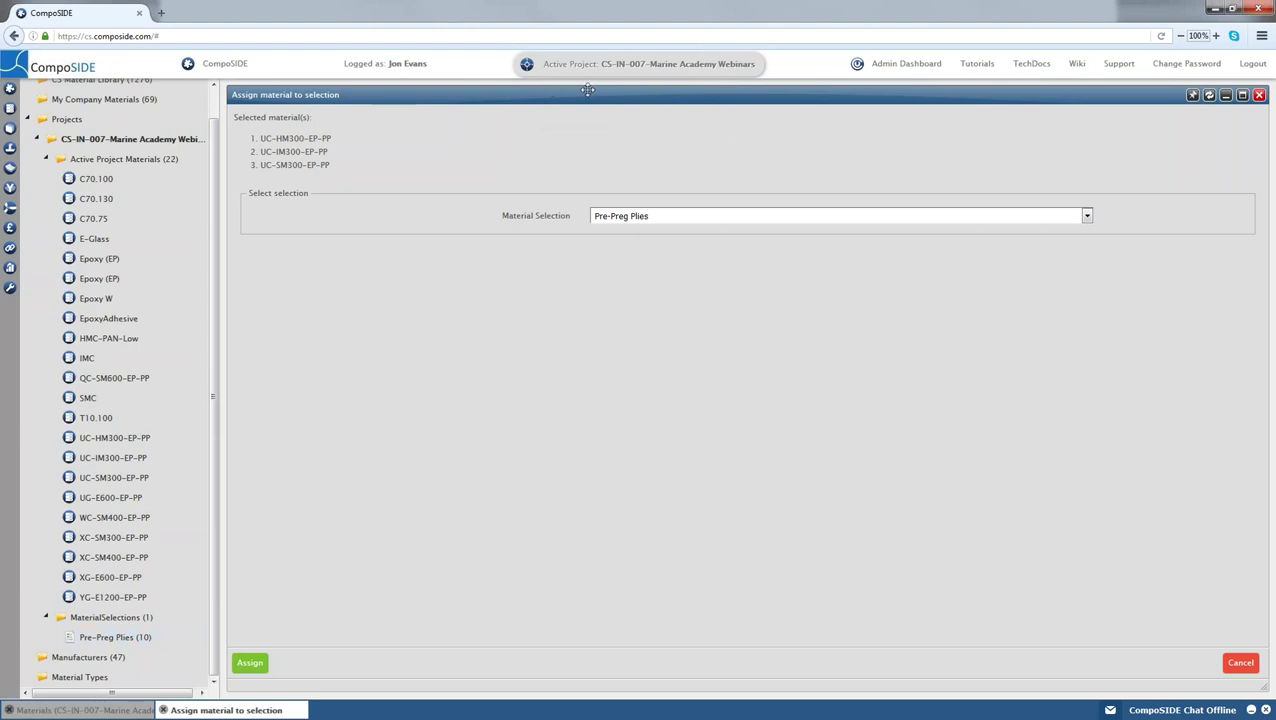
Step: Open the Pre-Preg Plies selection and create a Property Scatter Plot for UC-HM300-EP-PP, UC-IM300-EP-PP and UC-SM300-EP-PP
{"action": "double_click", "coordinate": [137, 640]}
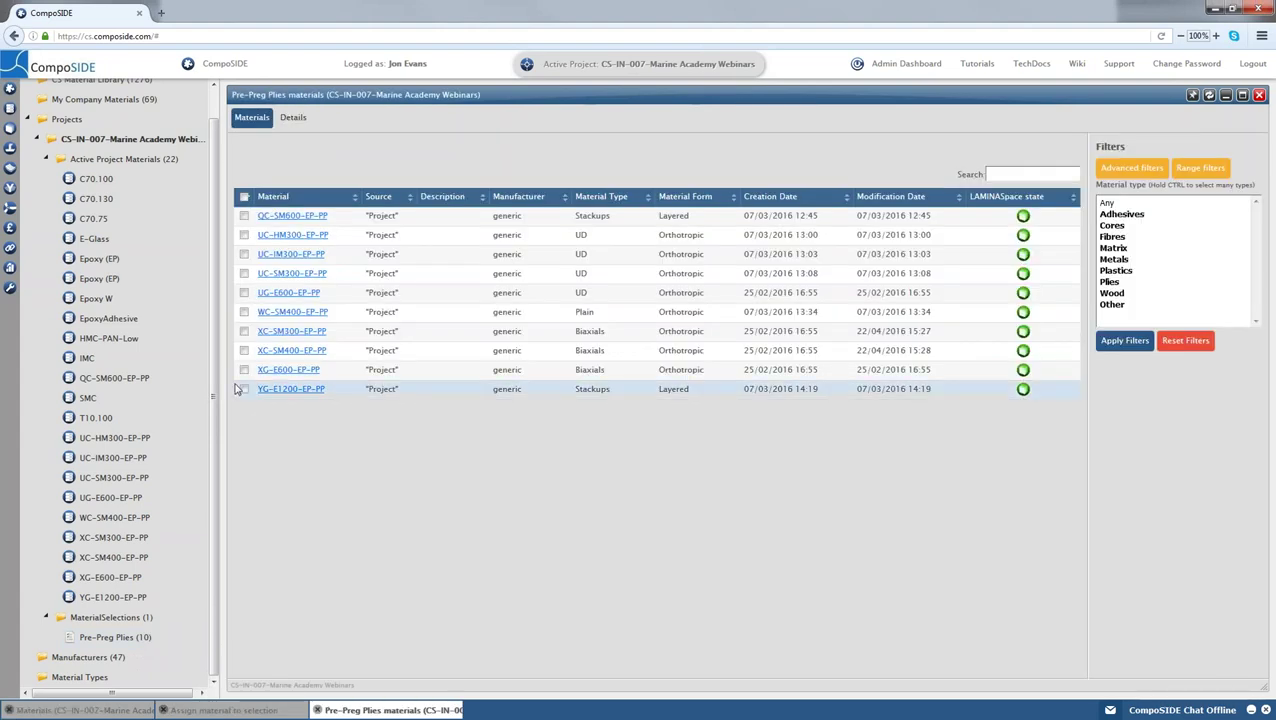
{"action": "left_click", "coordinate": [244, 273]}
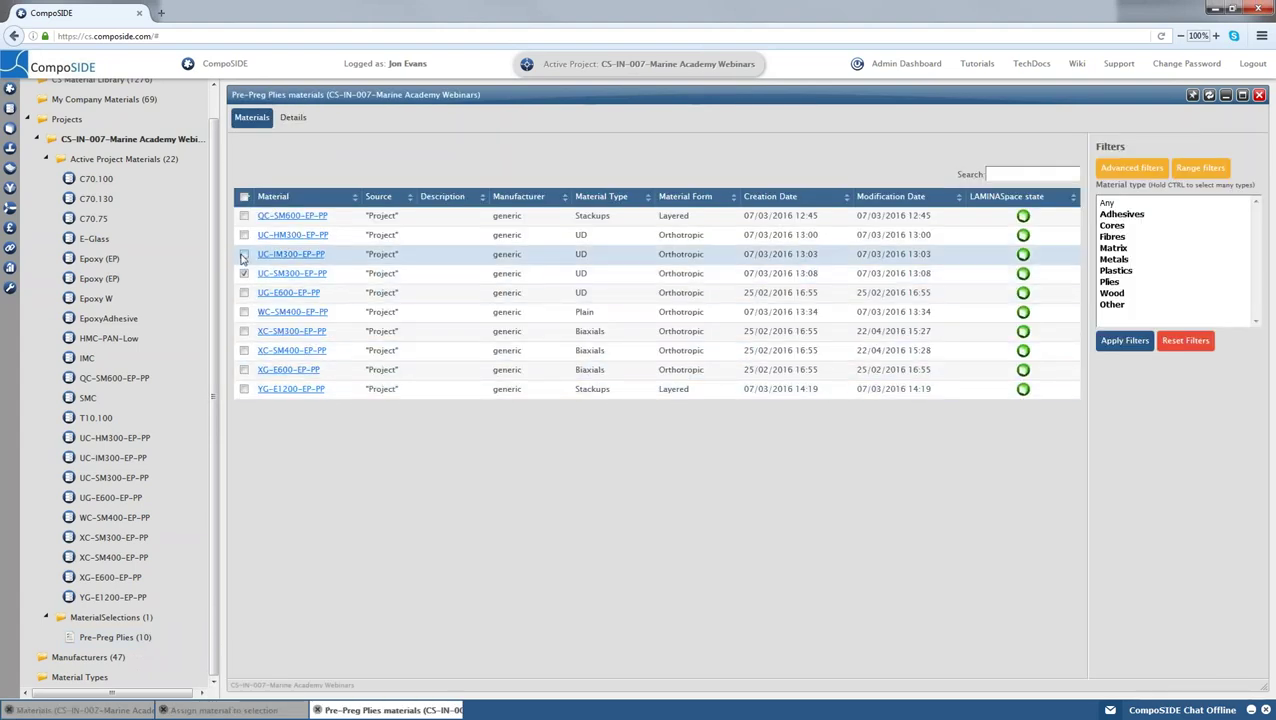
{"action": "left_click", "coordinate": [244, 254]}
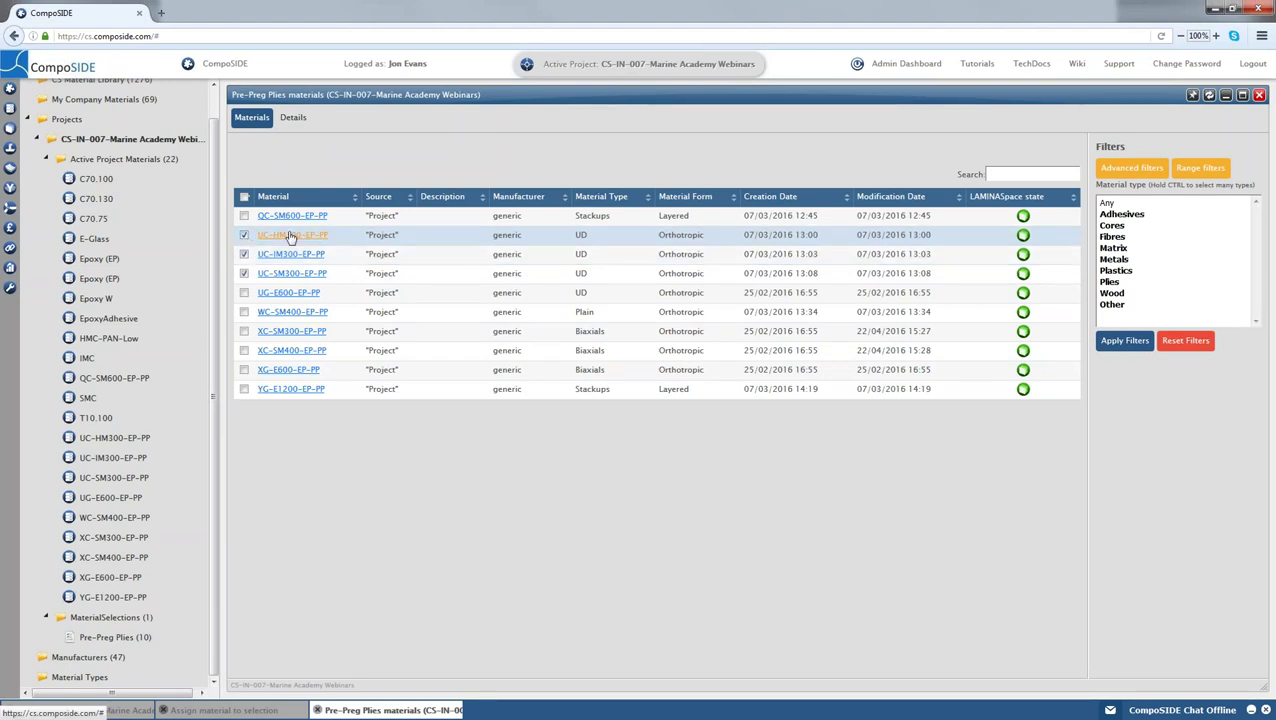
{"action": "right_click", "coordinate": [290, 236]}
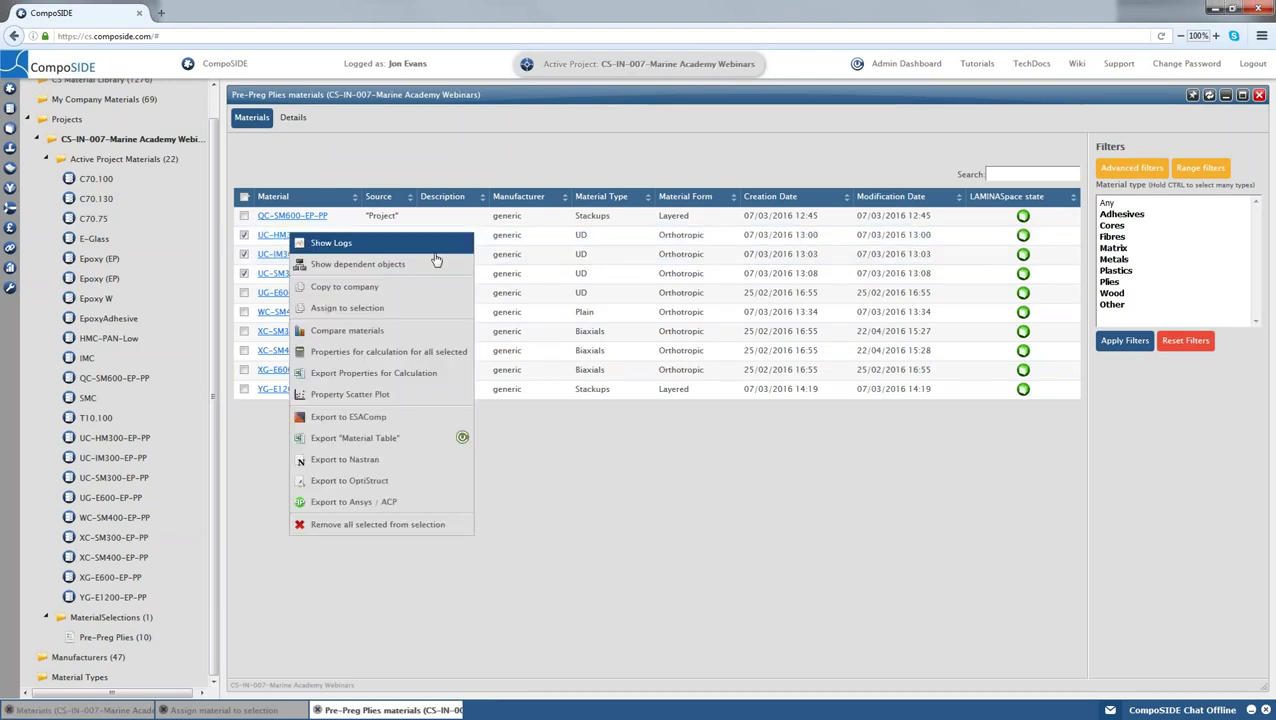
{"action": "left_click", "coordinate": [438, 399]}
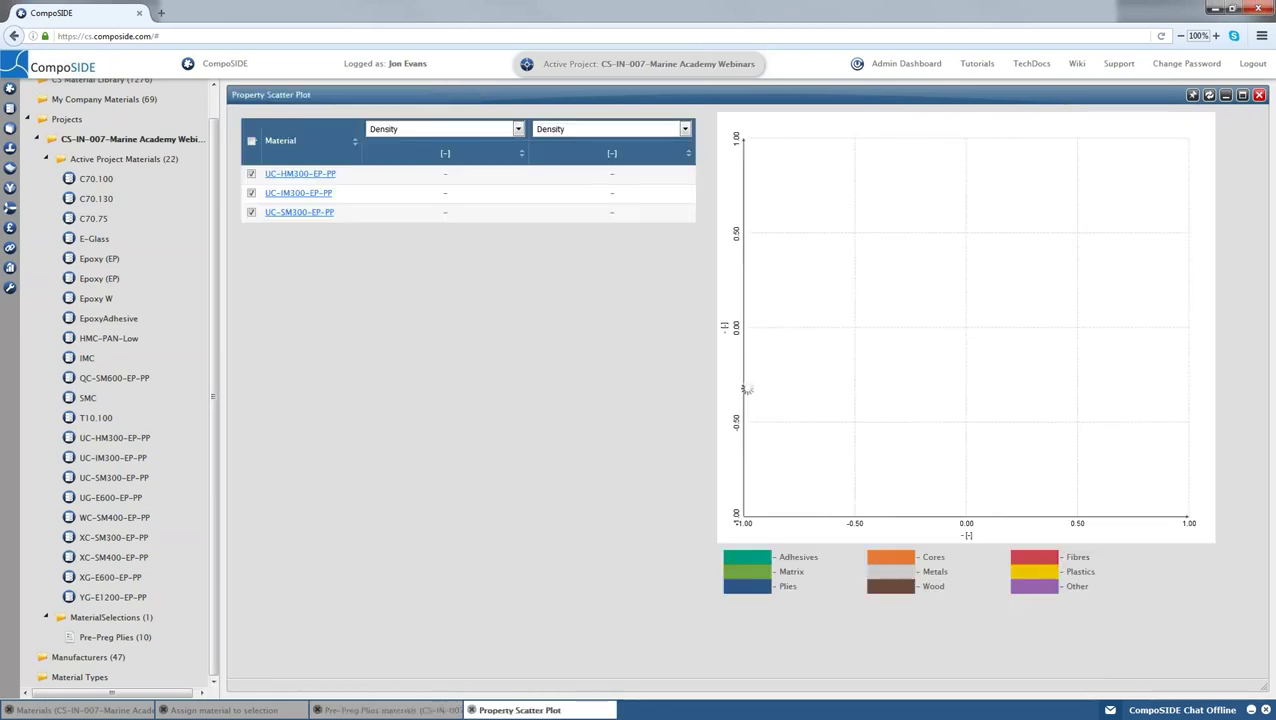
Step: Plot Tensile Modulus (11) on the X axis against Tensile Strain (11) on the Y axis and inspect the UC-IM300-EP-PP and UC-HM300-EP-PP points
{"action": "left_click", "coordinate": [518, 132]}
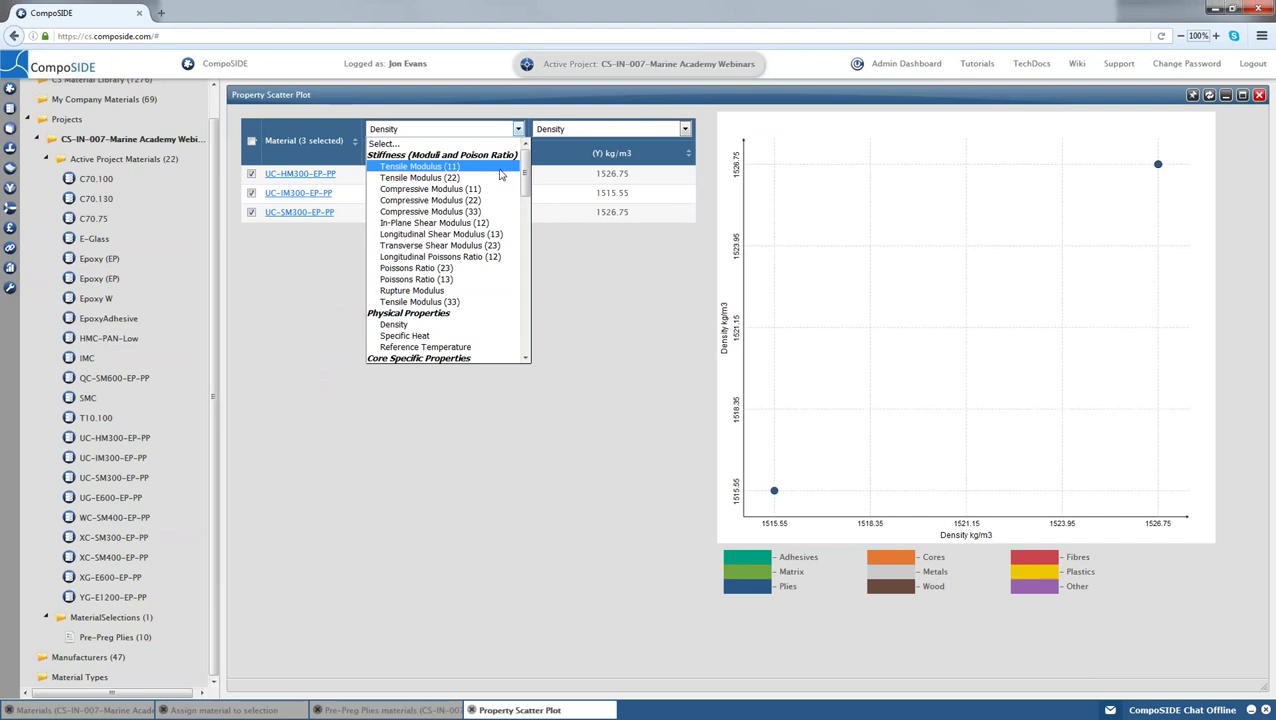
{"action": "left_click", "coordinate": [500, 172]}
{"action": "left_click", "coordinate": [656, 132]}
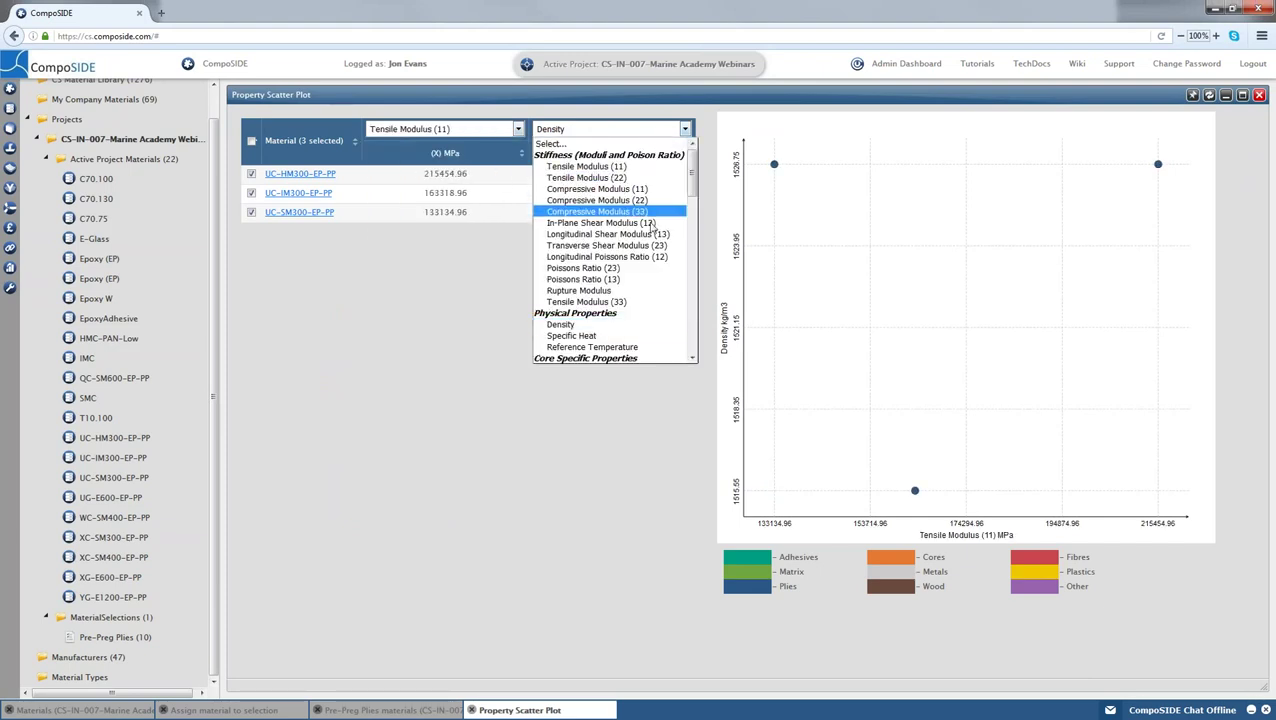
{"action": "scroll", "coordinate": [651, 228], "scroll_direction": "down", "scroll_amount": 2}
{"action": "scroll", "coordinate": [651, 228], "scroll_direction": "down", "scroll_amount": 7}
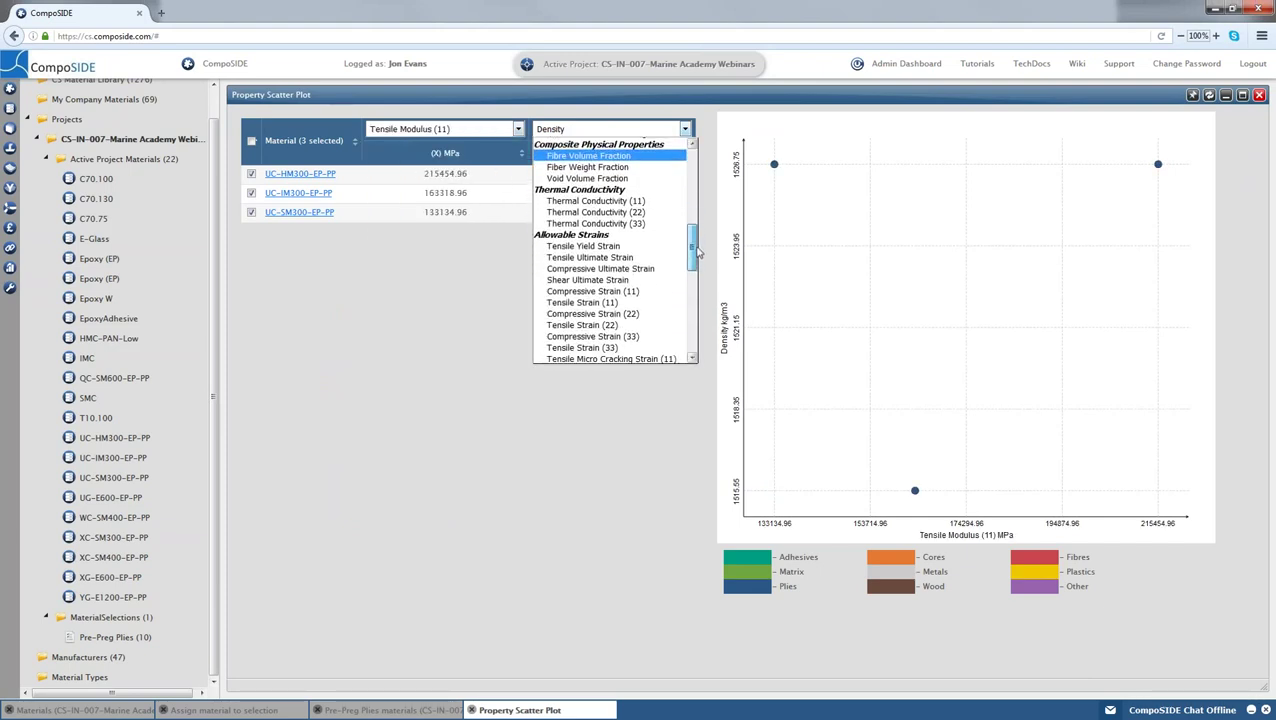
{"action": "scroll", "coordinate": [690, 250], "scroll_direction": "down", "scroll_amount": 3}
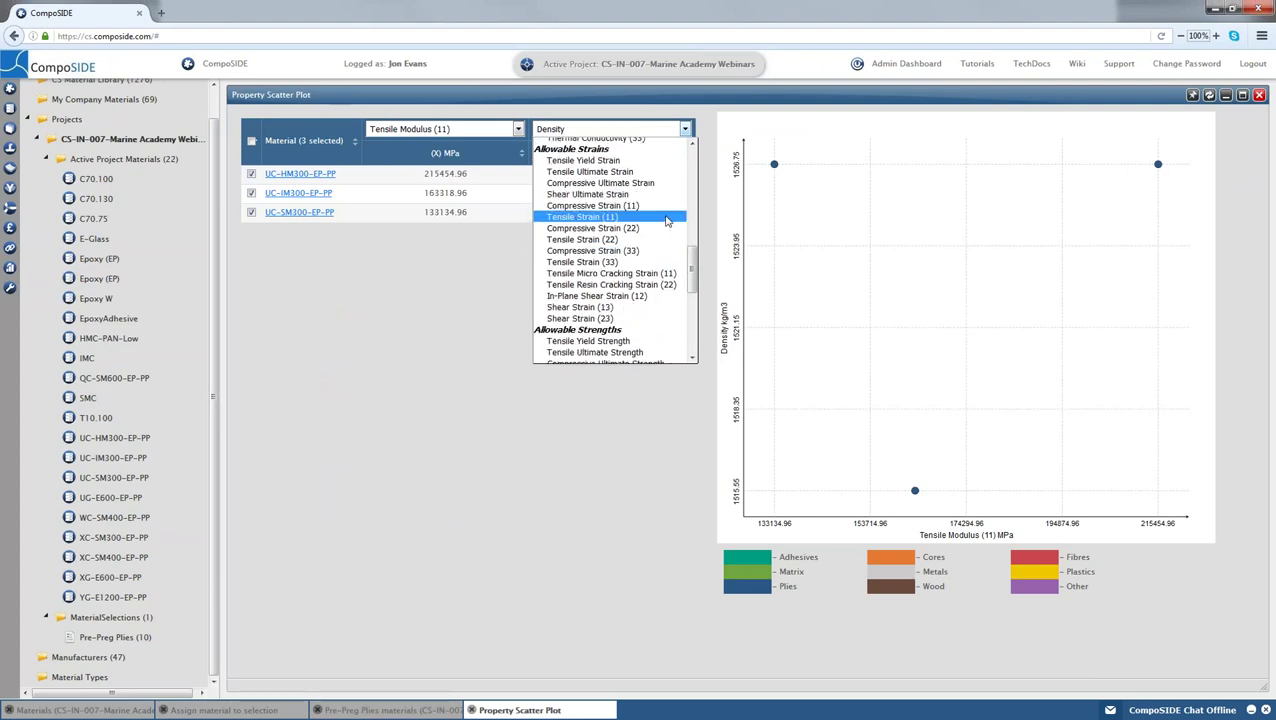
{"action": "left_click", "coordinate": [667, 218]}
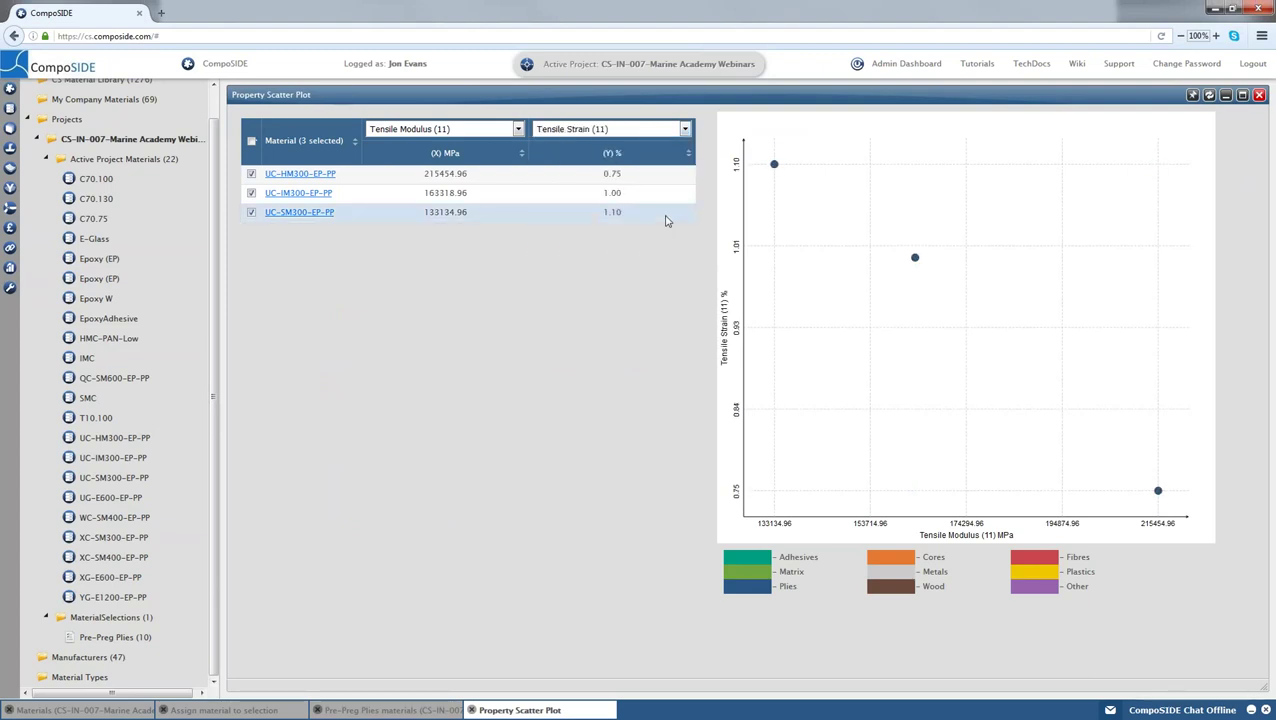
{"action": "mouse_move", "coordinate": [913, 258]}
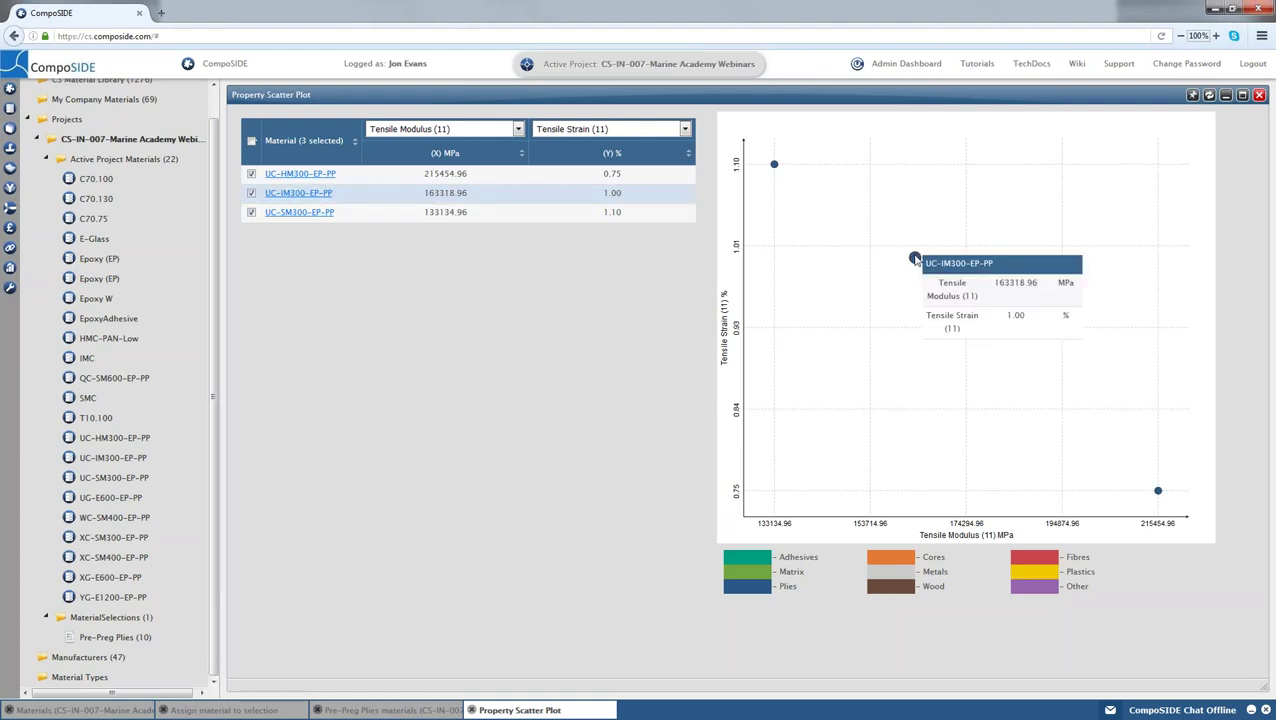
{"action": "mouse_move", "coordinate": [1158, 492]}
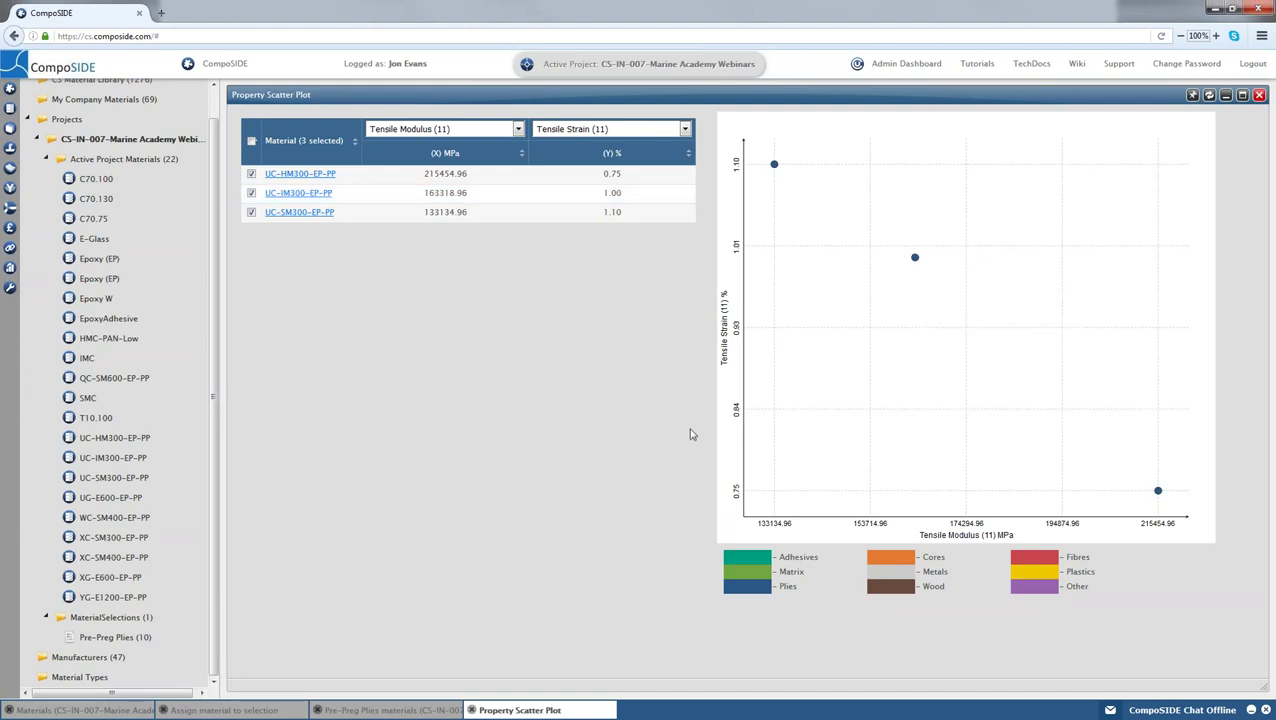
Step: Switch from materials to the project's laminates and create a laminate family named Sparcaps inside Boat Rudder with the Prepreg manufacturing type
{"action": "left_click", "coordinate": [169, 162]}
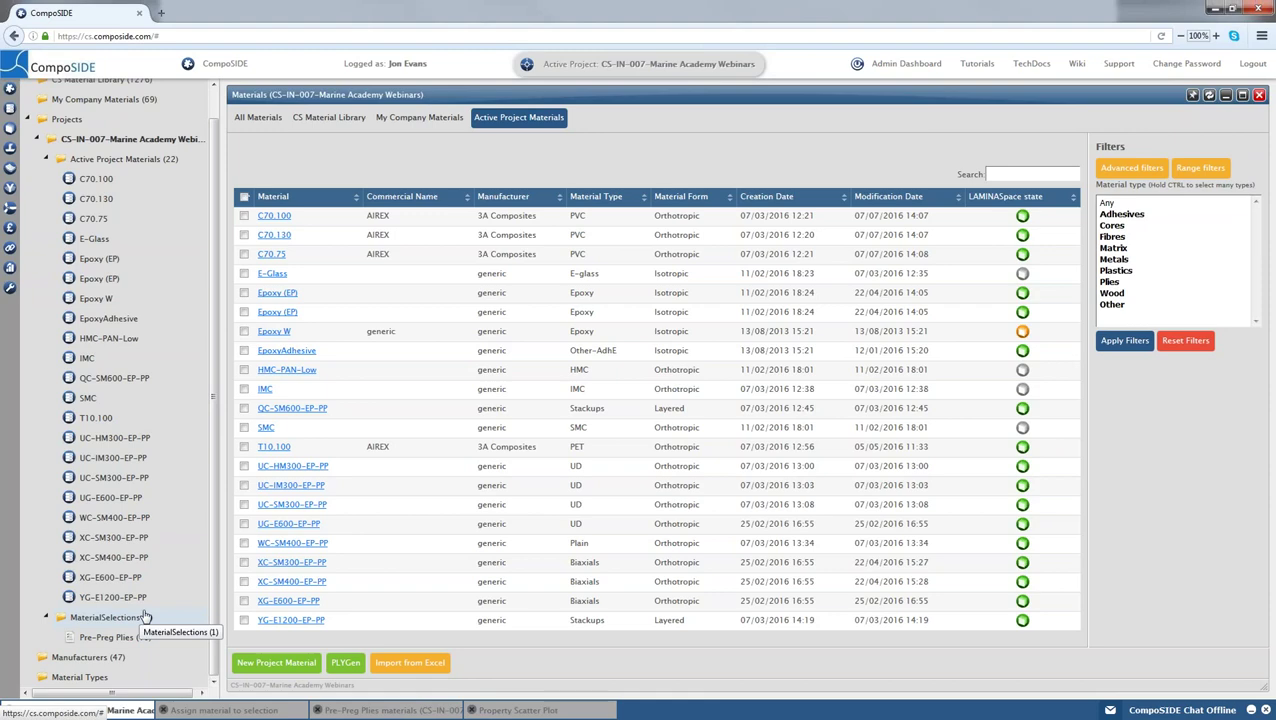
{"action": "left_click", "coordinate": [11, 128]}
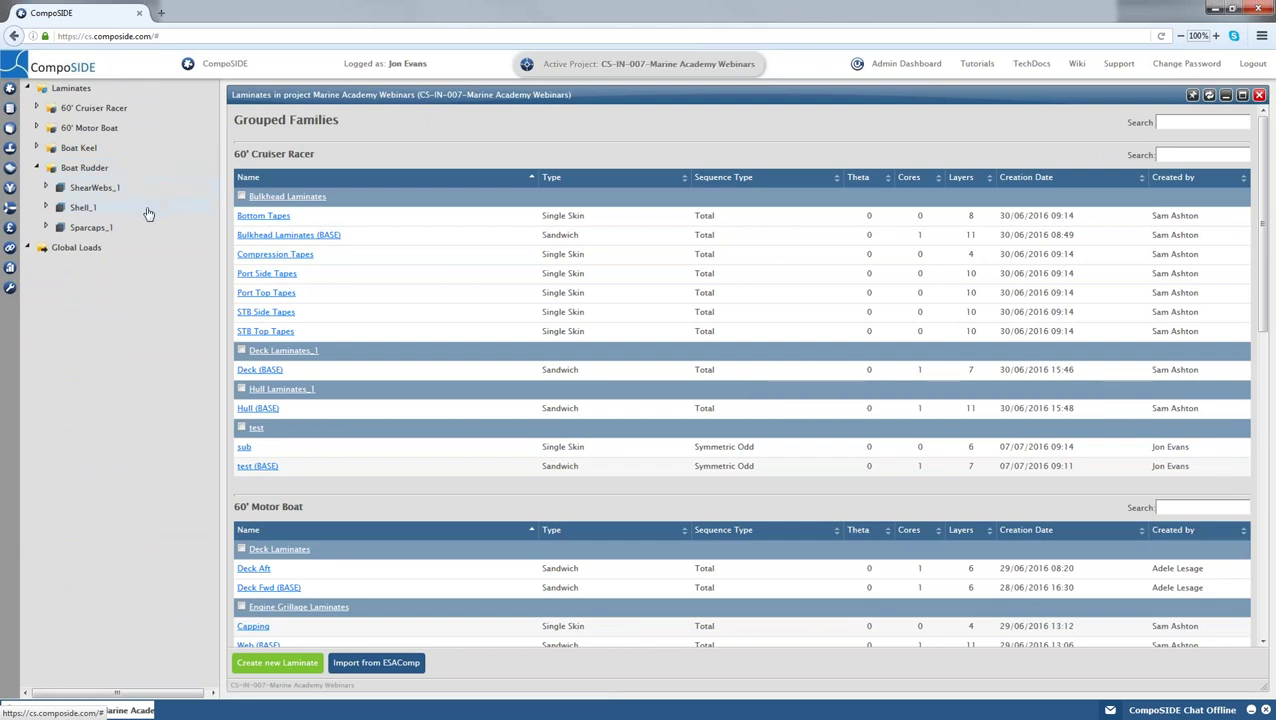
{"action": "right_click", "coordinate": [104, 172]}
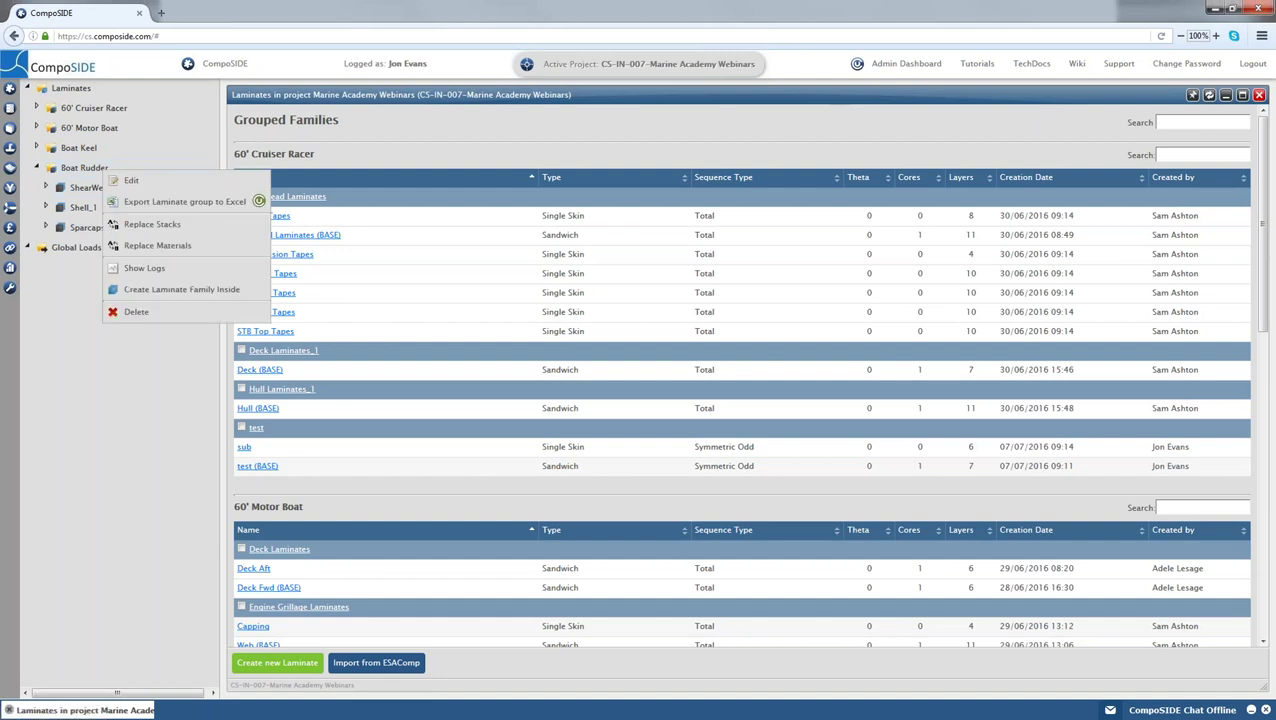
{"action": "left_click", "coordinate": [193, 291]}
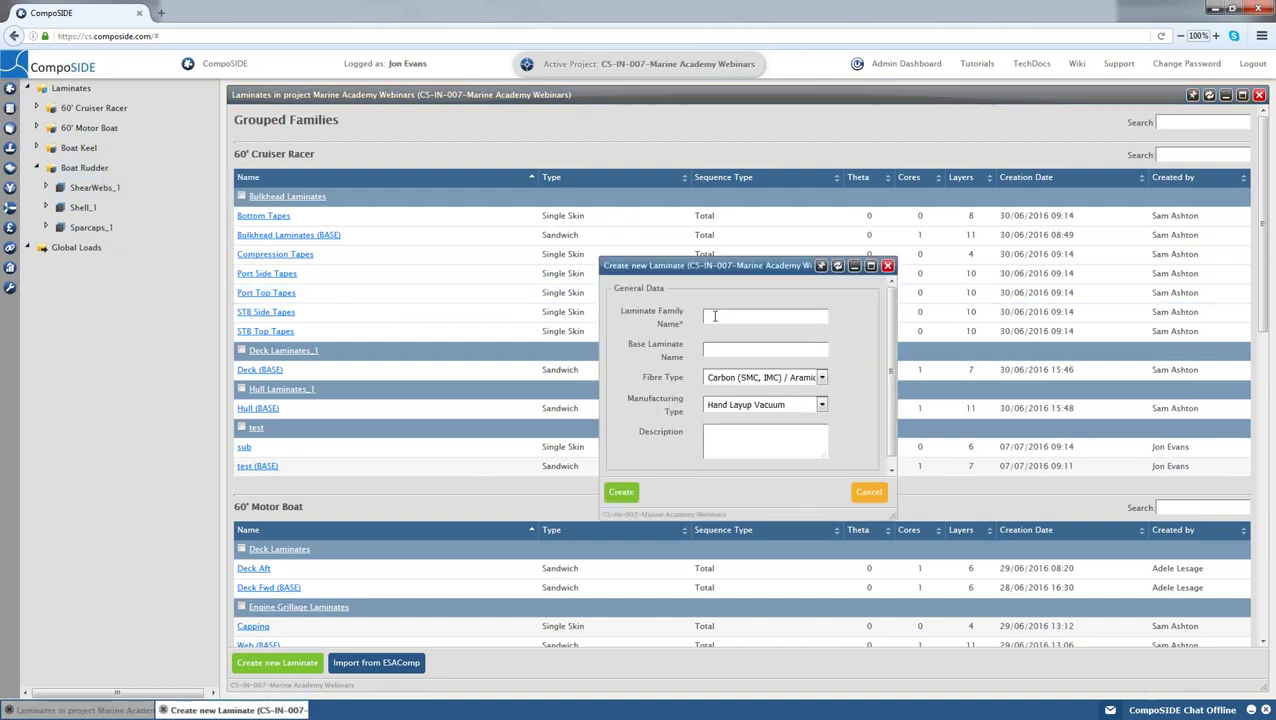
{"action": "type", "text": "Sparcaps"}
{"action": "left_click", "coordinate": [738, 408]}
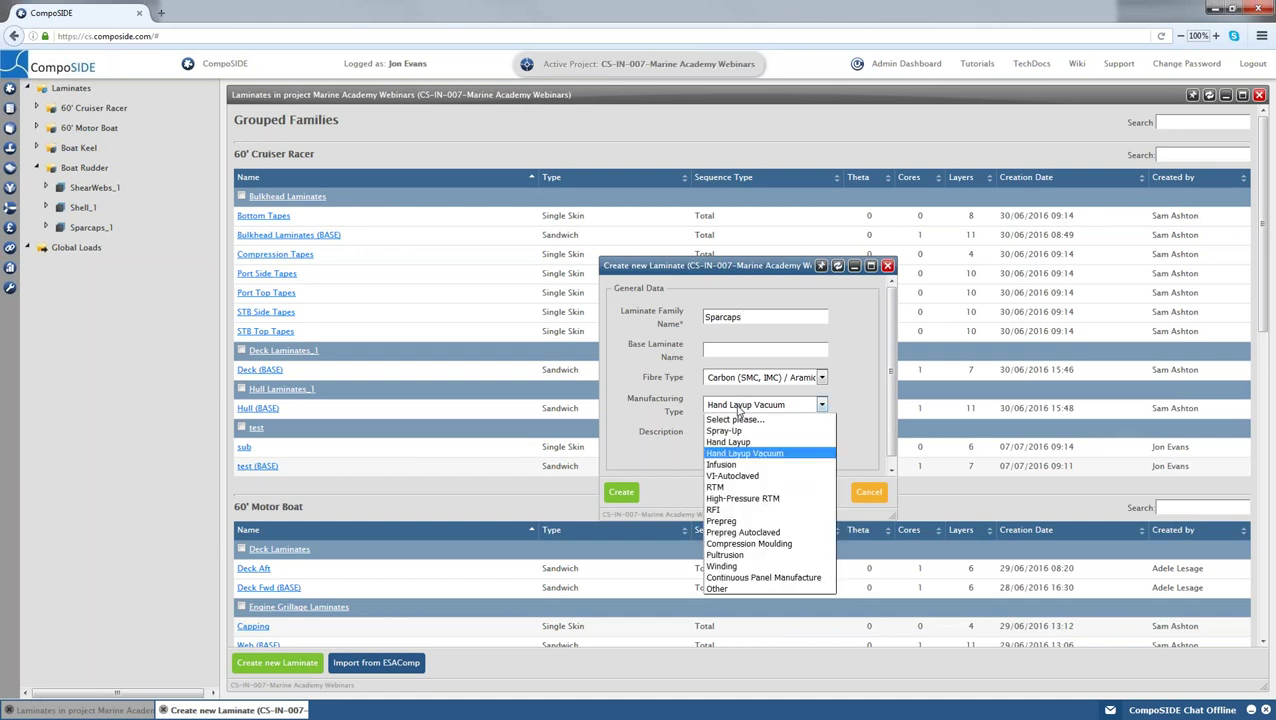
{"action": "left_click", "coordinate": [775, 521]}
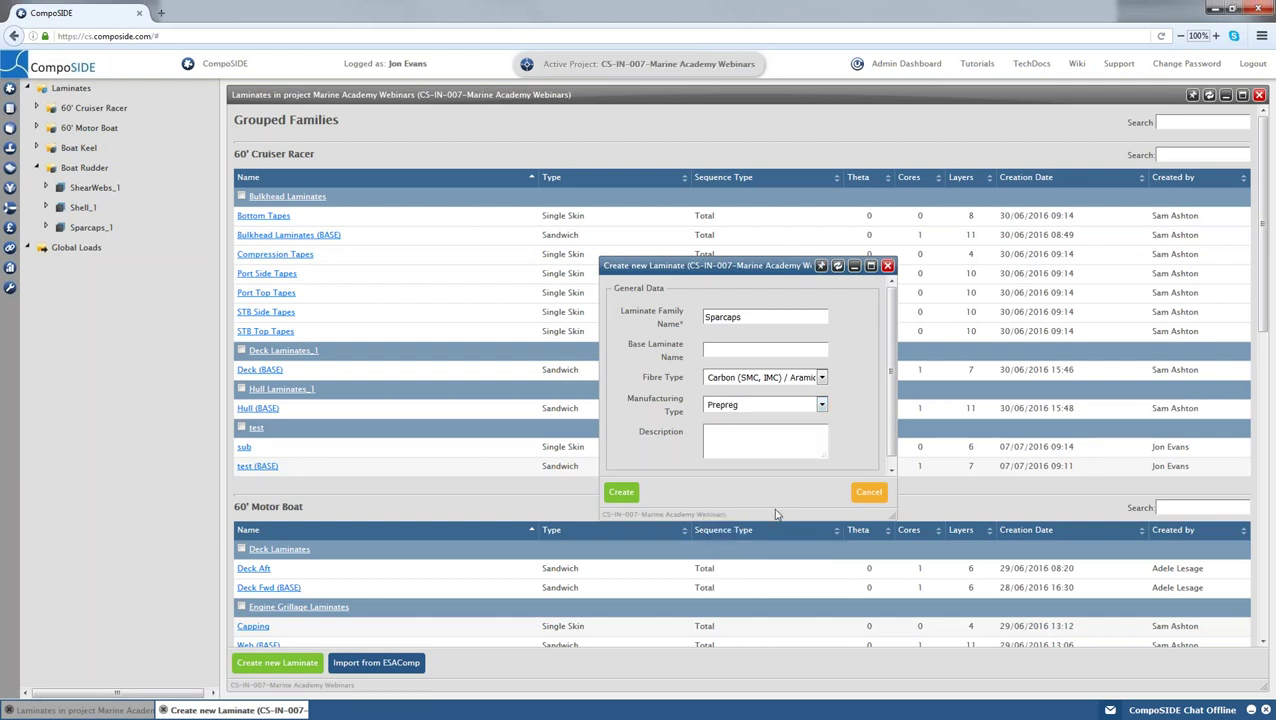
{"action": "left_click", "coordinate": [621, 491]}
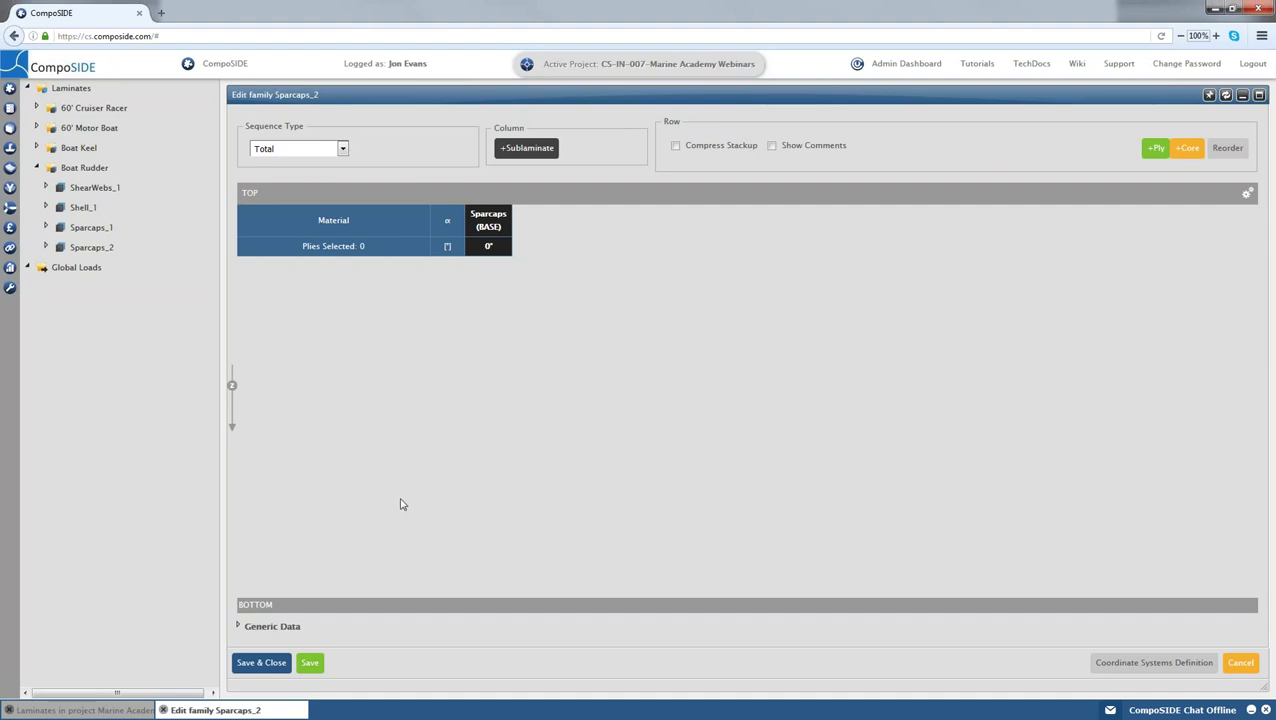
Step: Add 20 plies of UC-IM300-EP-PP at 0° to the Sparcaps base laminate
{"action": "left_click", "coordinate": [1150, 149]}
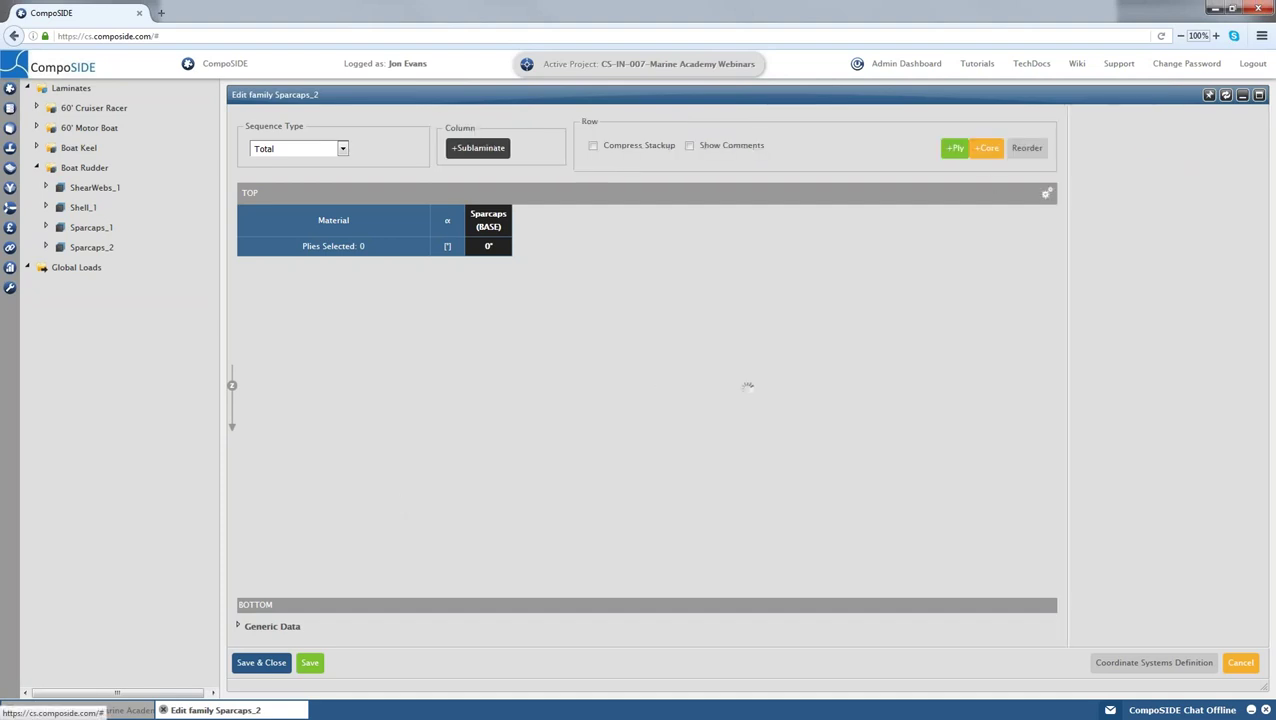
{"action": "left_click", "coordinate": [1235, 175]}
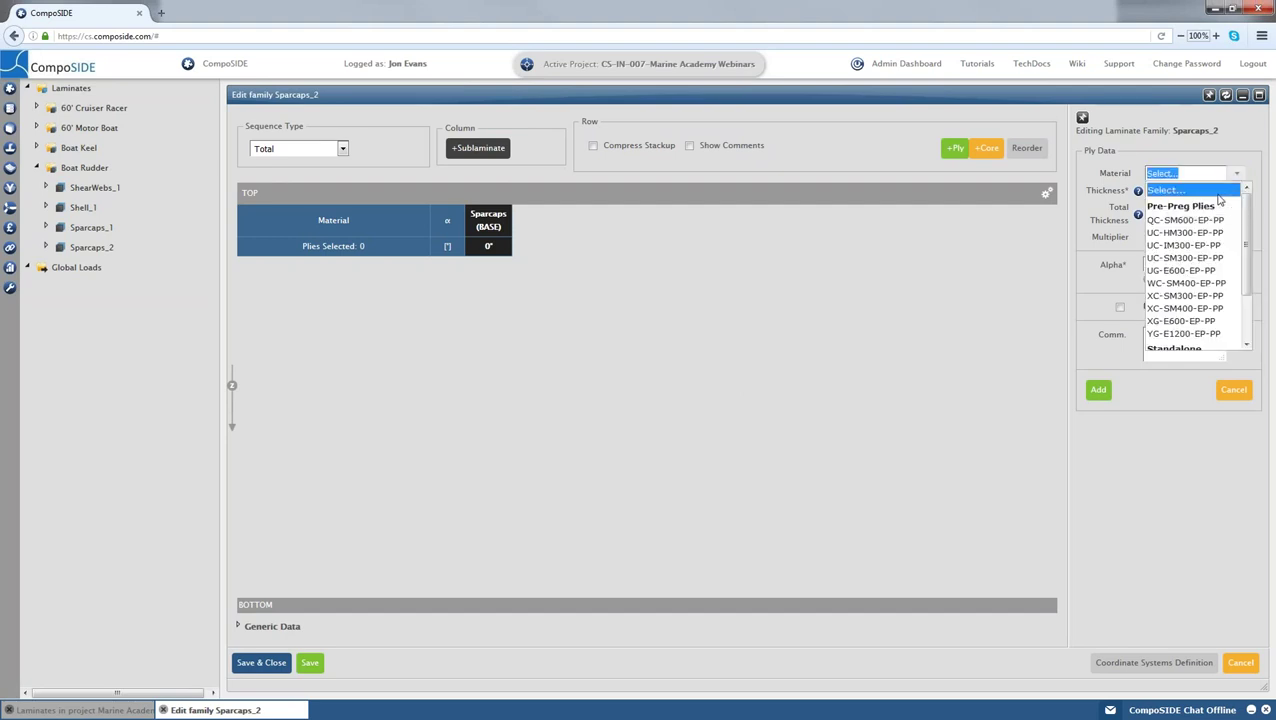
{"action": "scroll", "coordinate": [1252, 246], "scroll_direction": "down", "scroll_amount": 1}
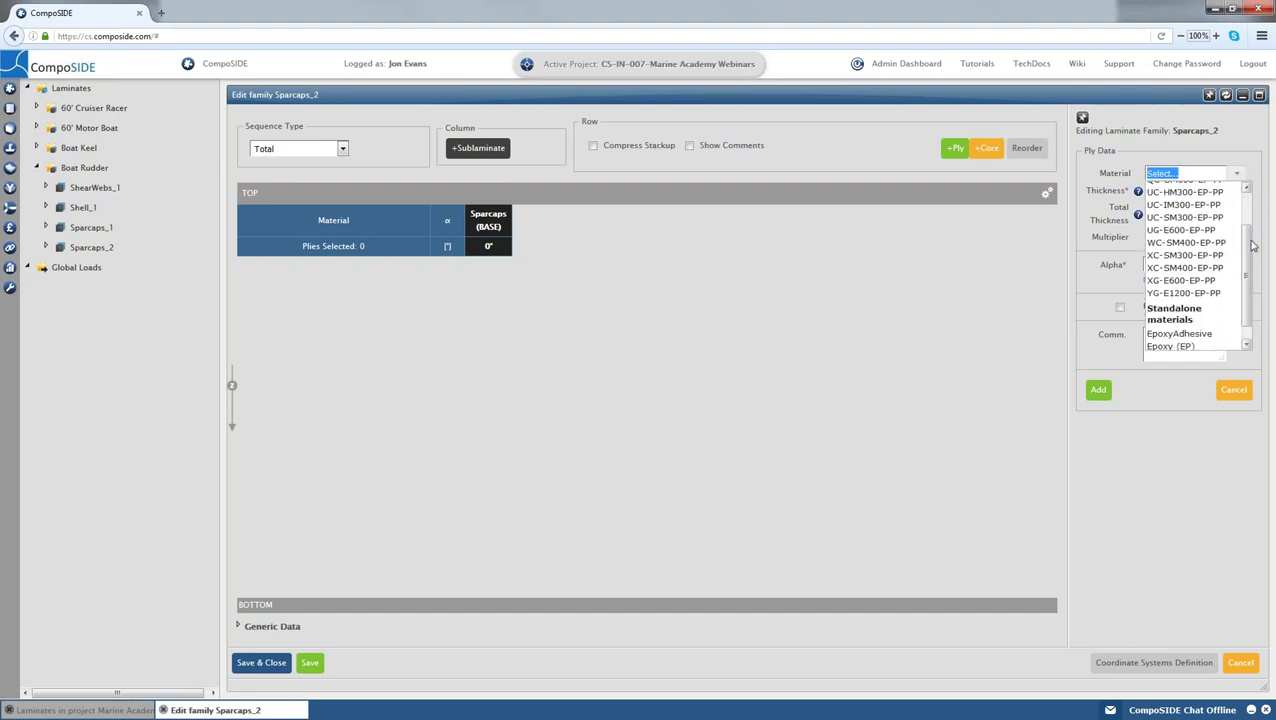
{"action": "scroll", "coordinate": [1220, 255], "scroll_direction": "up", "scroll_amount": 2}
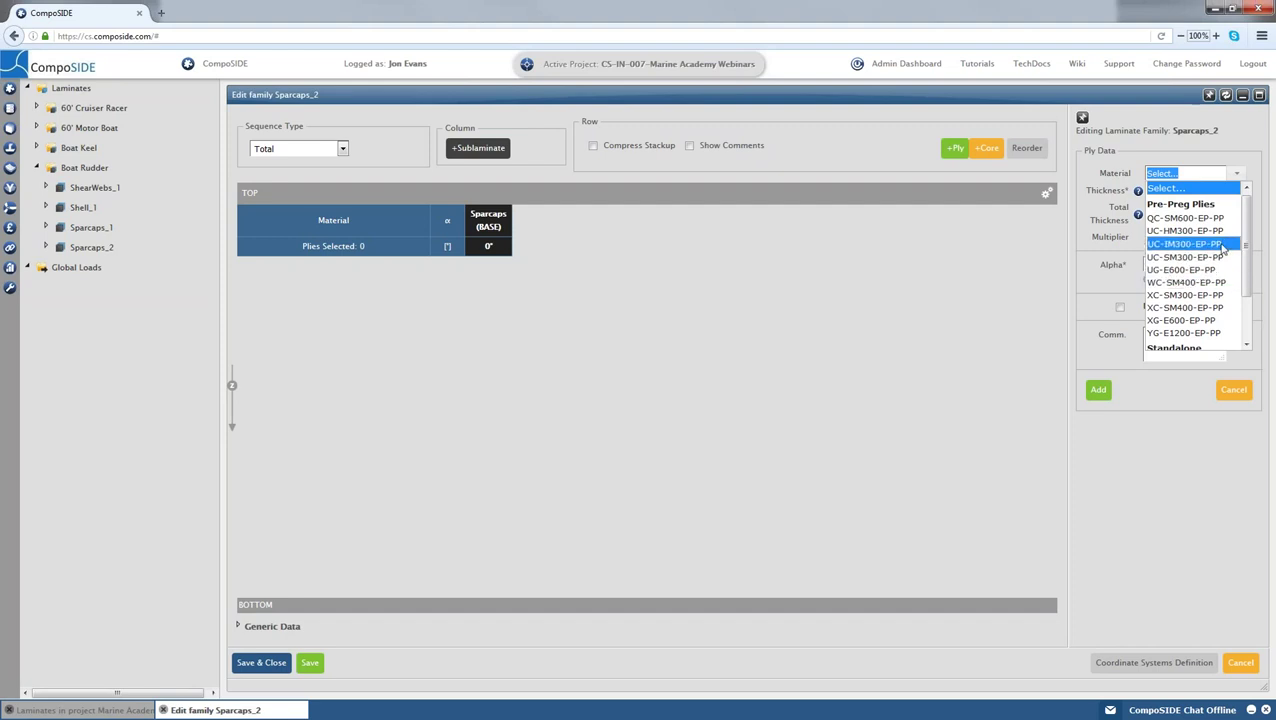
{"action": "left_click", "coordinate": [1220, 244]}
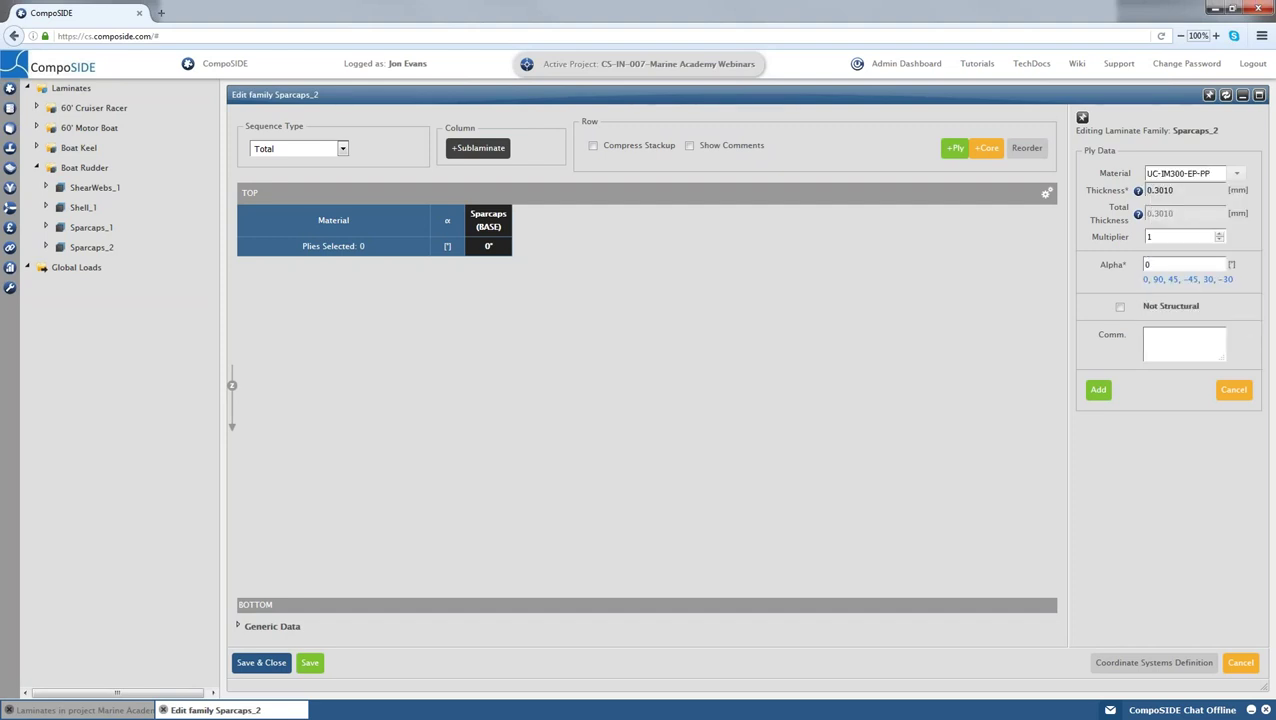
{"action": "double_click", "coordinate": [1147, 238]}
{"action": "type", "text": "20"}
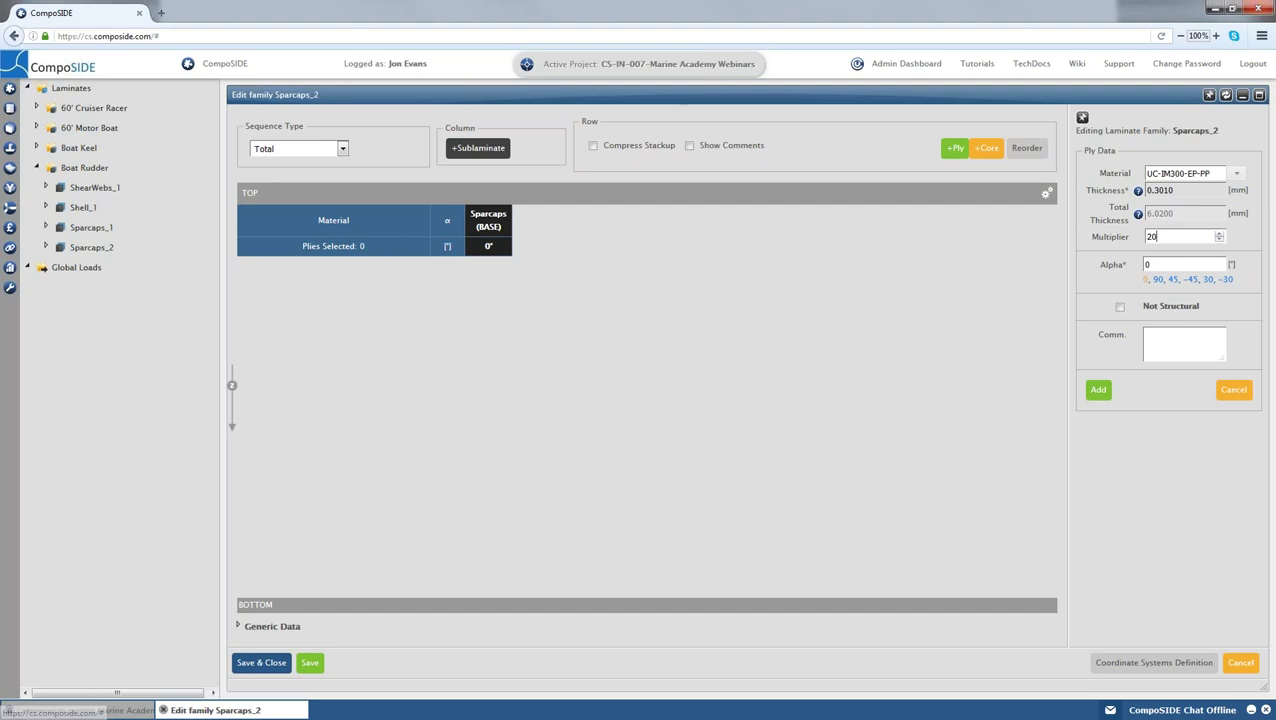
{"action": "left_click", "coordinate": [1097, 389]}
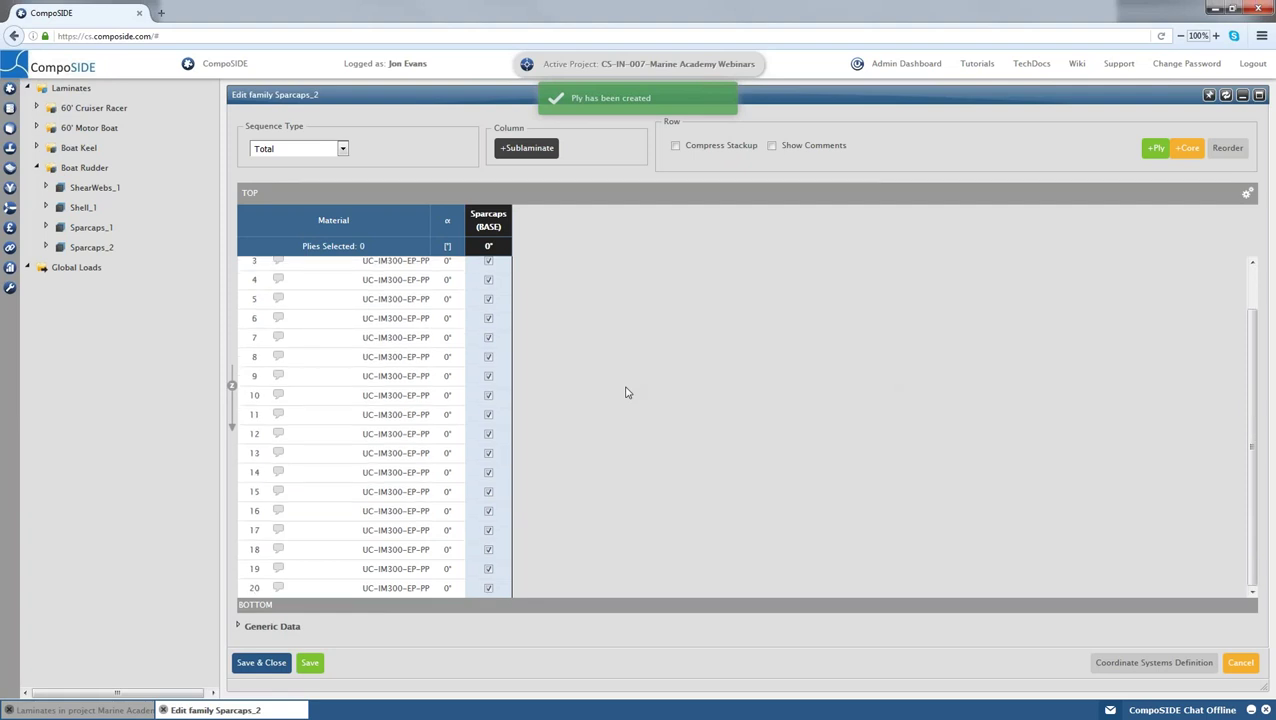
Step: Create a sublaminate named radius 300 in the Sparcaps family
{"action": "scroll", "coordinate": [627, 390], "scroll_direction": "up", "scroll_amount": 1}
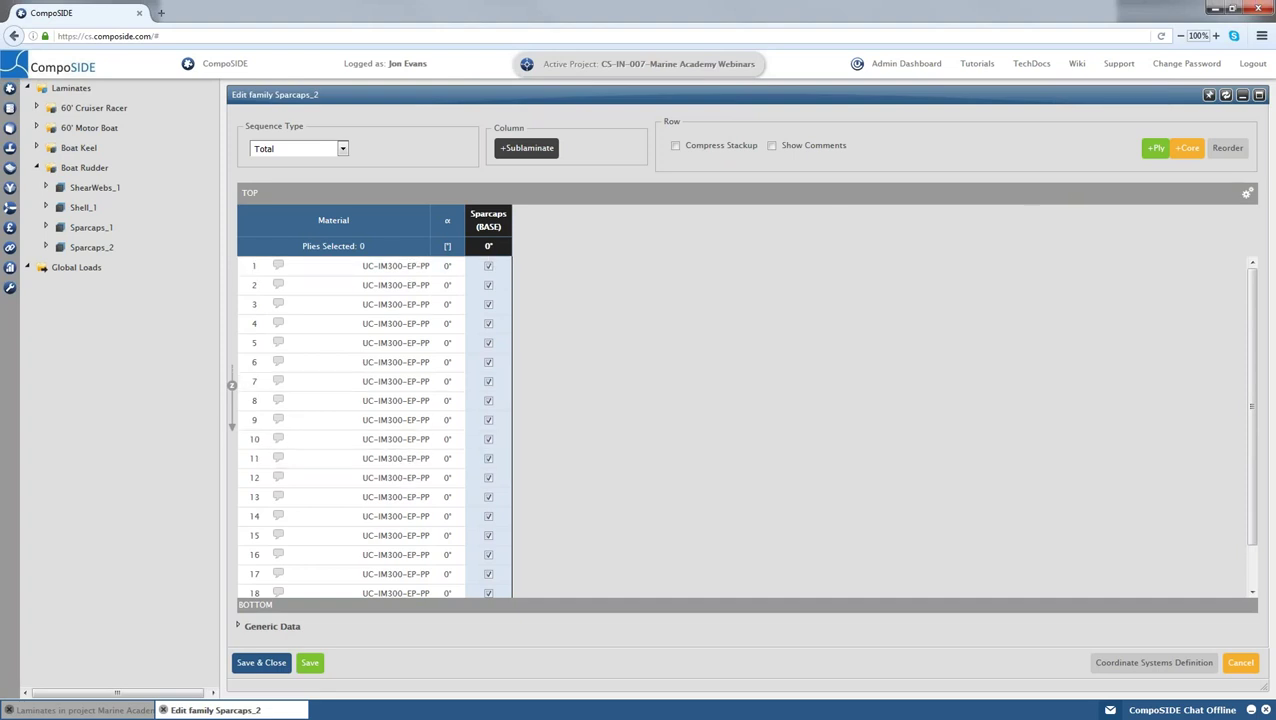
{"action": "left_click", "coordinate": [530, 150]}
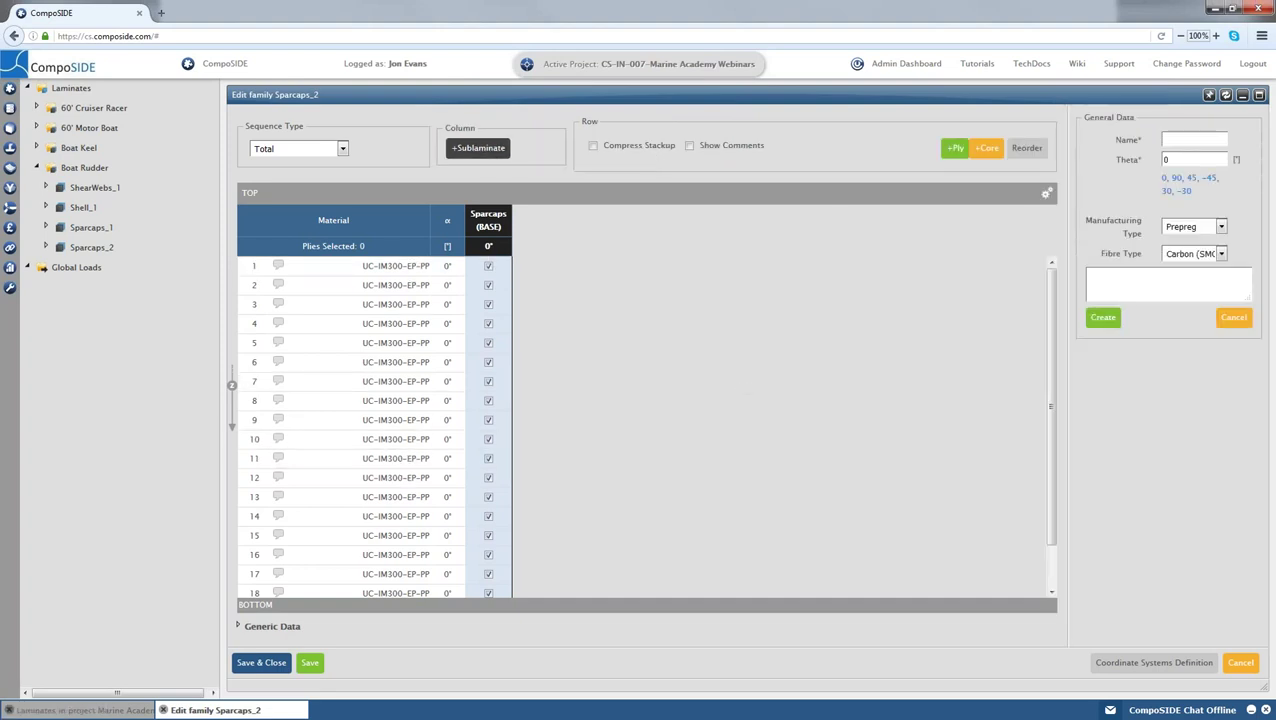
{"action": "left_click", "coordinate": [1168, 139]}
{"action": "type", "text": "cndols 300"}
{"action": "left_click", "coordinate": [1183, 139]}
{"action": "key", "text": "BackSpace"}
{"action": "type", "text": "ius 300"}
{"action": "left_click", "coordinate": [1111, 320]}
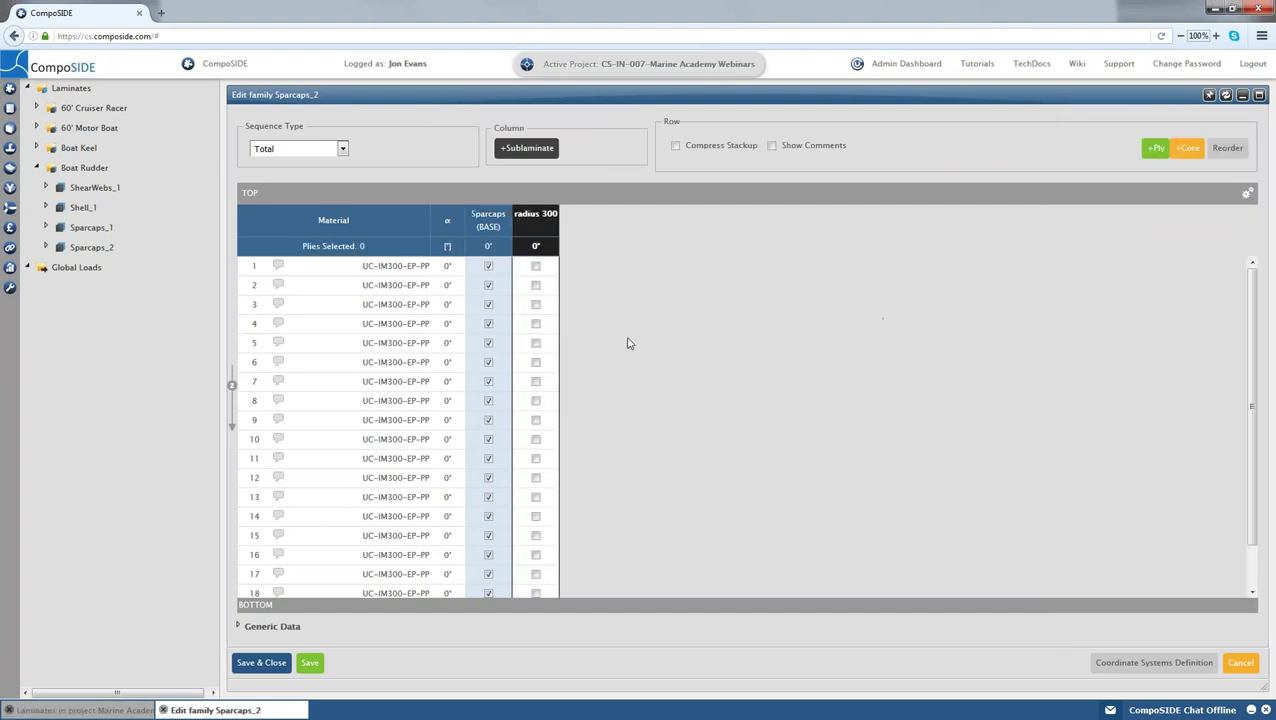
Step: Include plies 1 to 16 in the radius 300 sublaminate, then save and close the laminate family
{"action": "scroll", "coordinate": [410, 280], "scroll_direction": "down", "scroll_amount": 2}
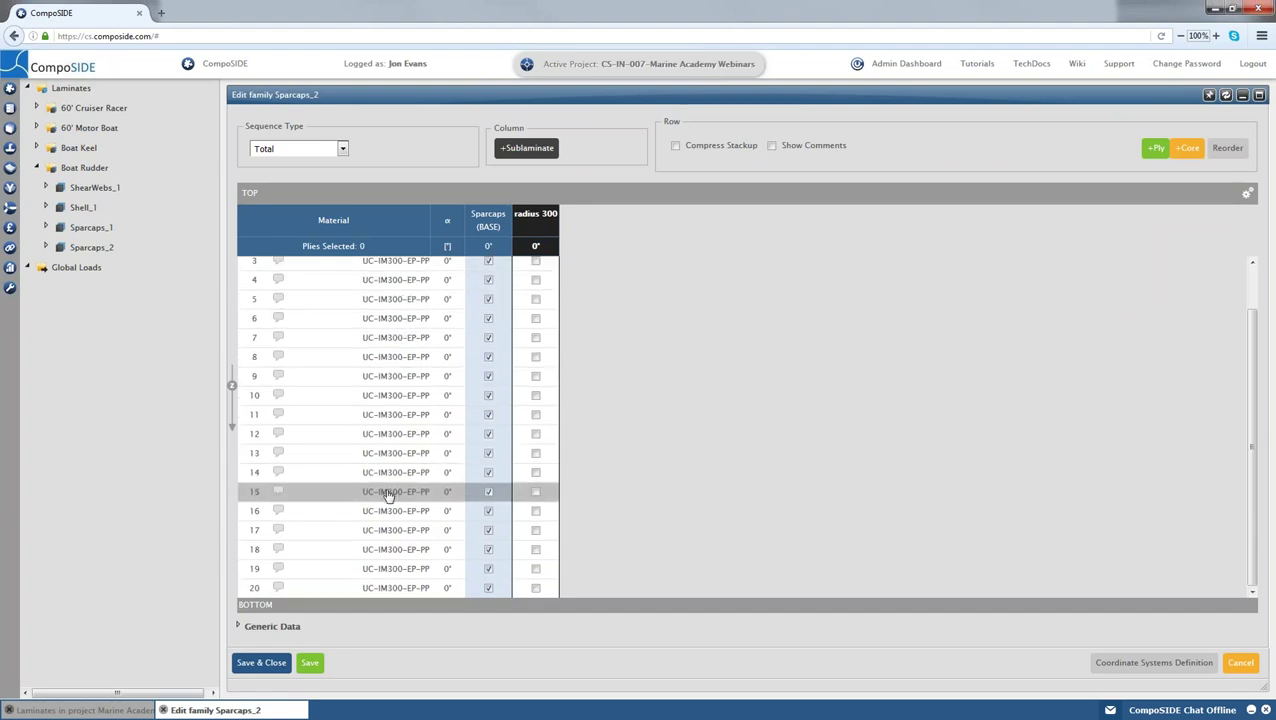
{"action": "left_click_drag", "start_coordinate": [388, 496], "coordinate": [387, 200]}
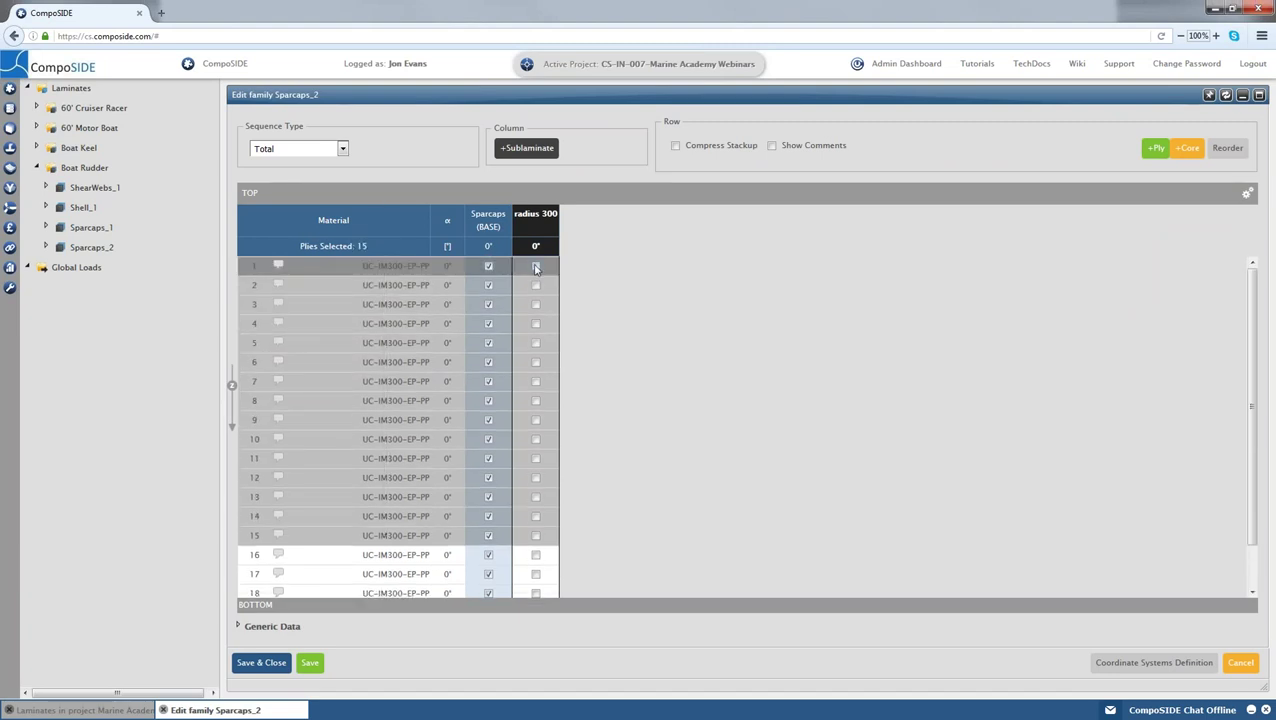
{"action": "left_click", "coordinate": [535, 267]}
{"action": "scroll", "coordinate": [583, 272], "scroll_direction": "down", "scroll_amount": 1}
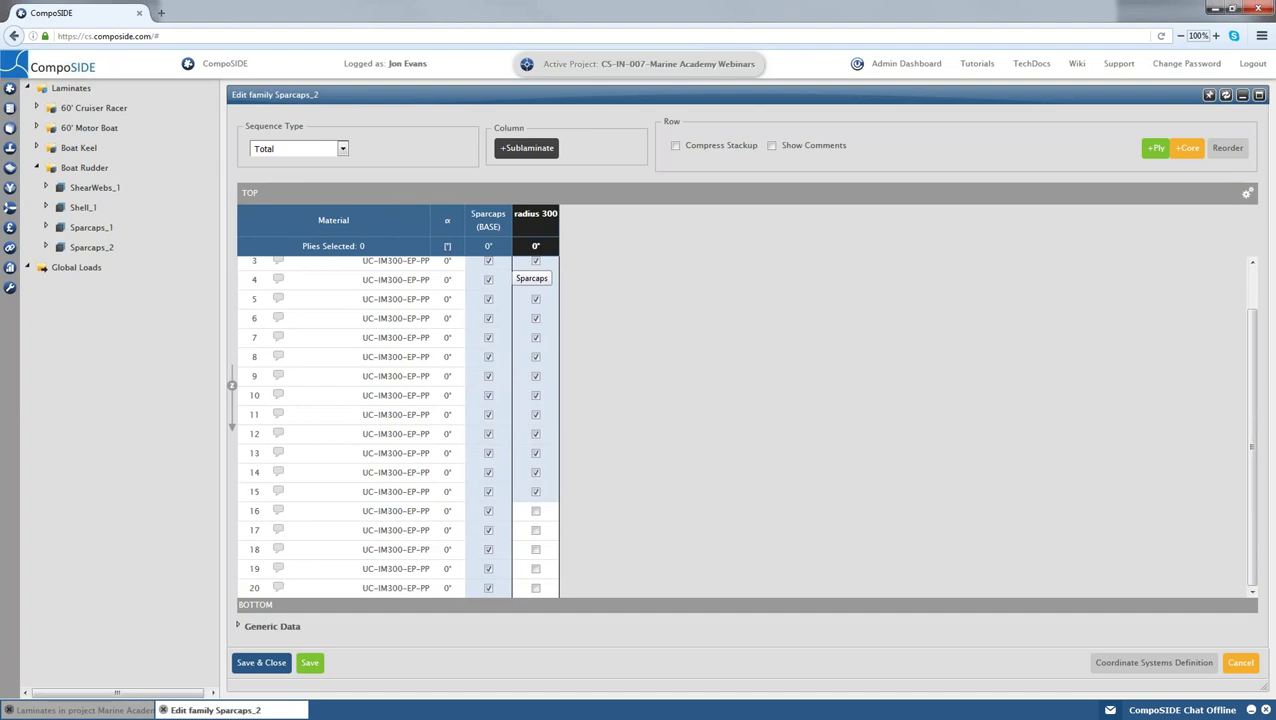
{"action": "left_click", "coordinate": [536, 511]}
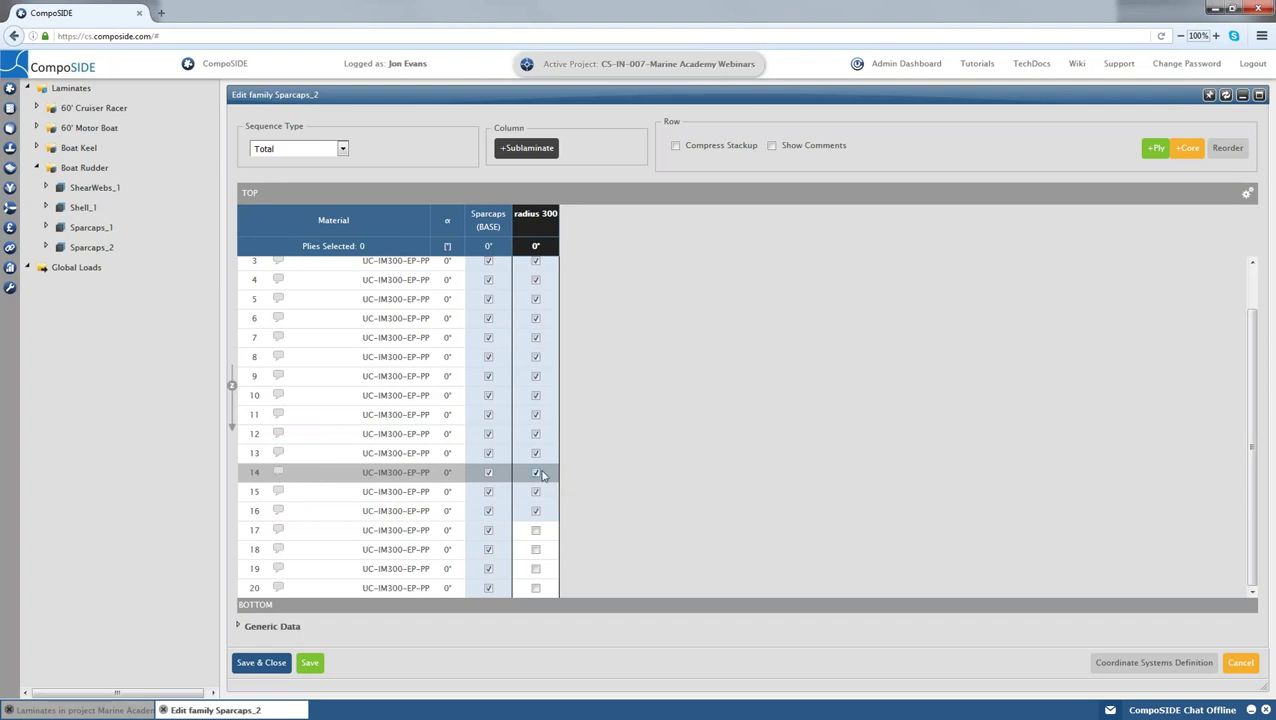
{"action": "left_click", "coordinate": [259, 664]}
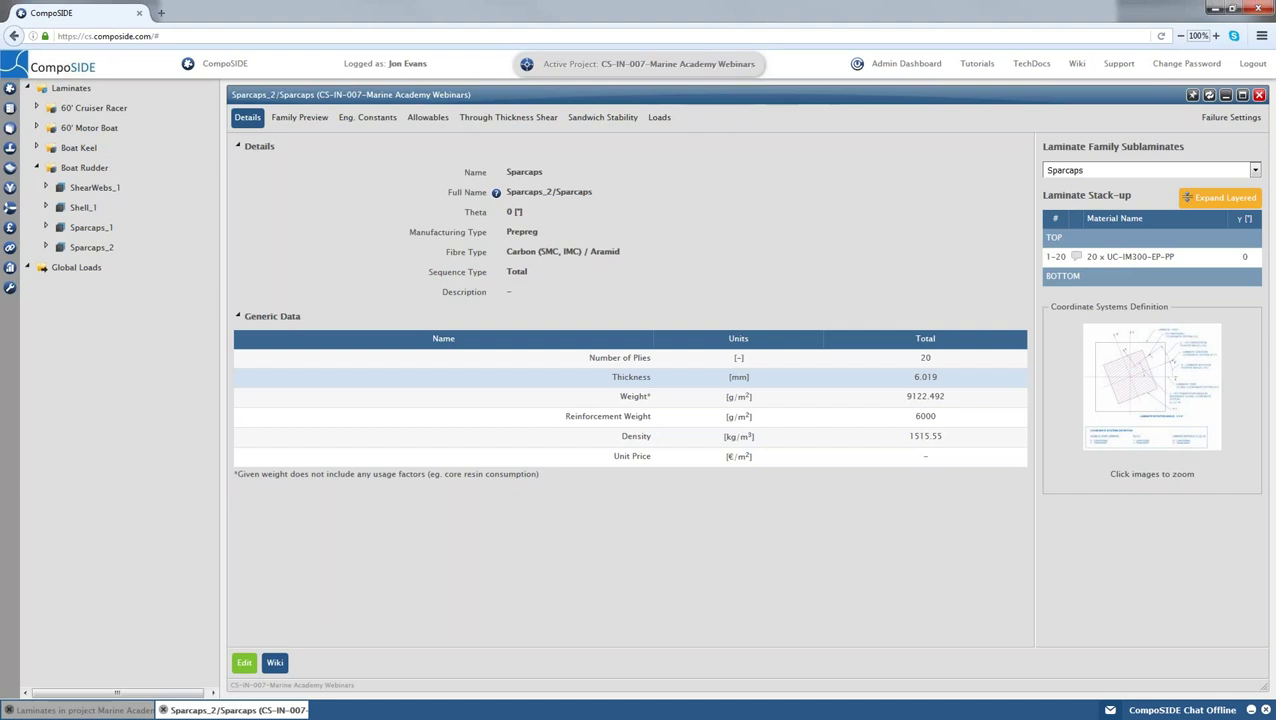
Step: Check the Sparcaps family's sublaminates, keep Sparcaps selected, and review its engineering constants through to the ABD matrices
{"action": "left_click", "coordinate": [1104, 171]}
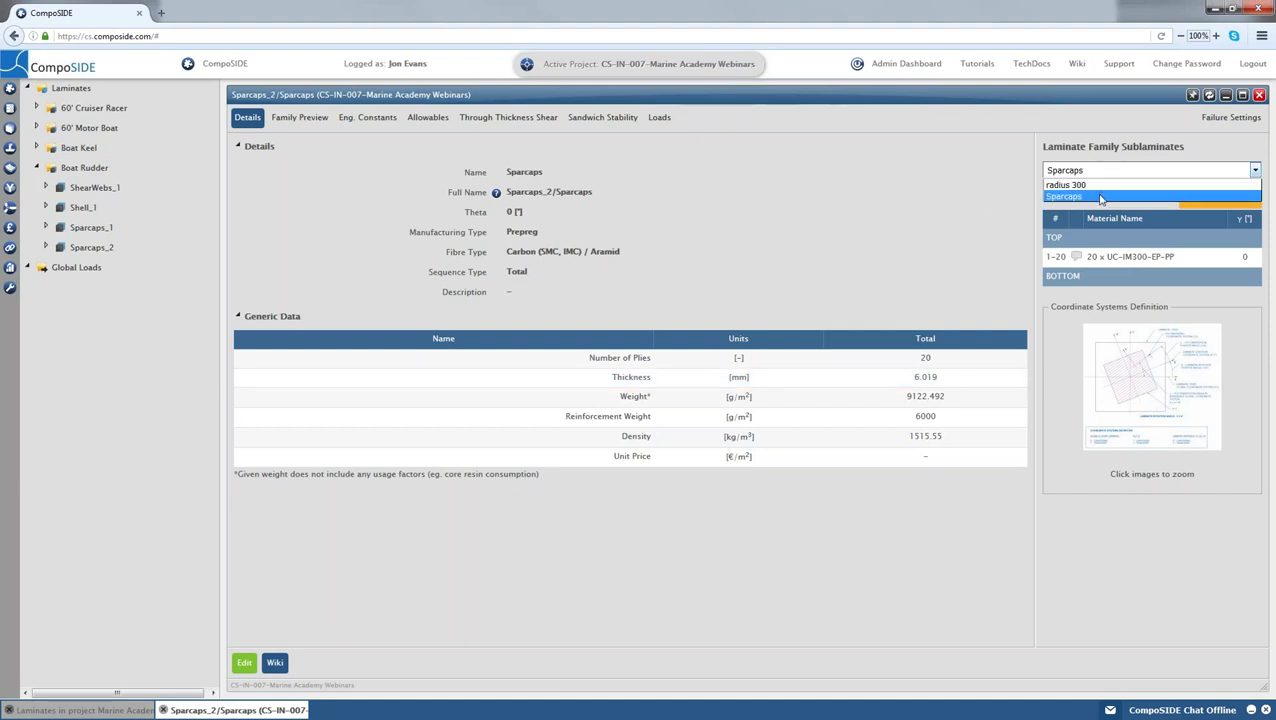
{"action": "left_click", "coordinate": [1100, 197]}
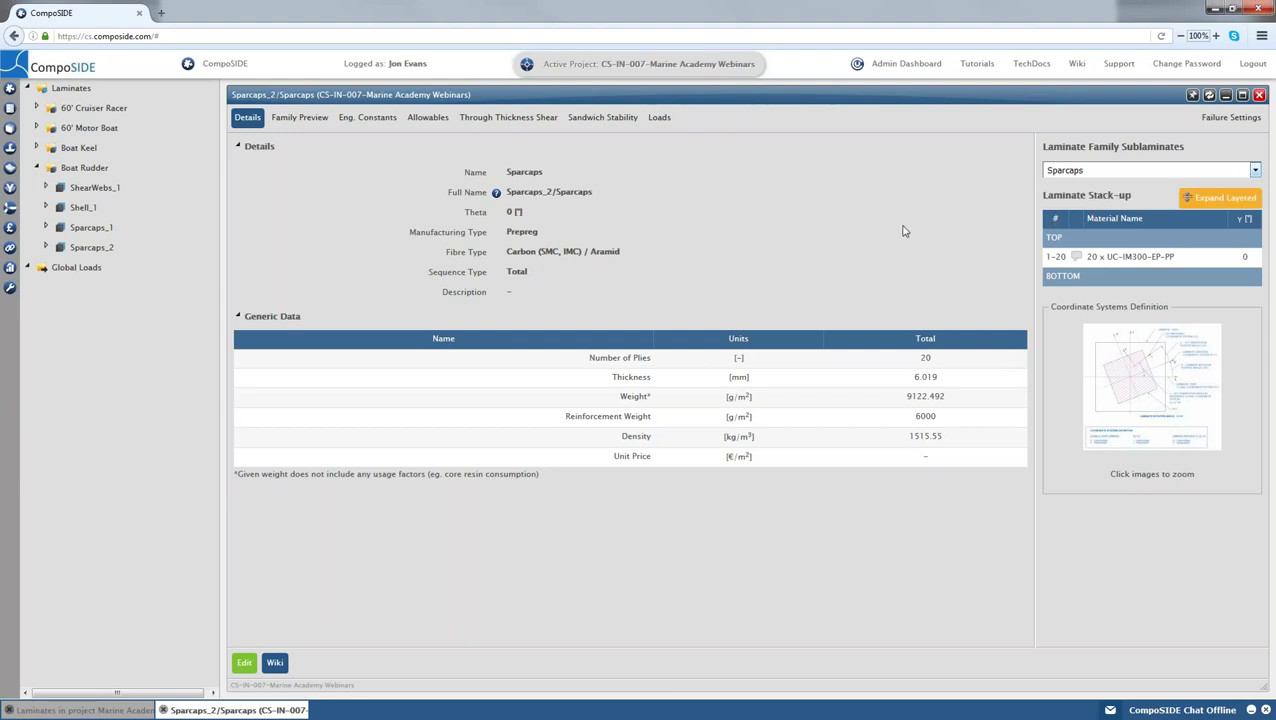
{"action": "left_click", "coordinate": [367, 117]}
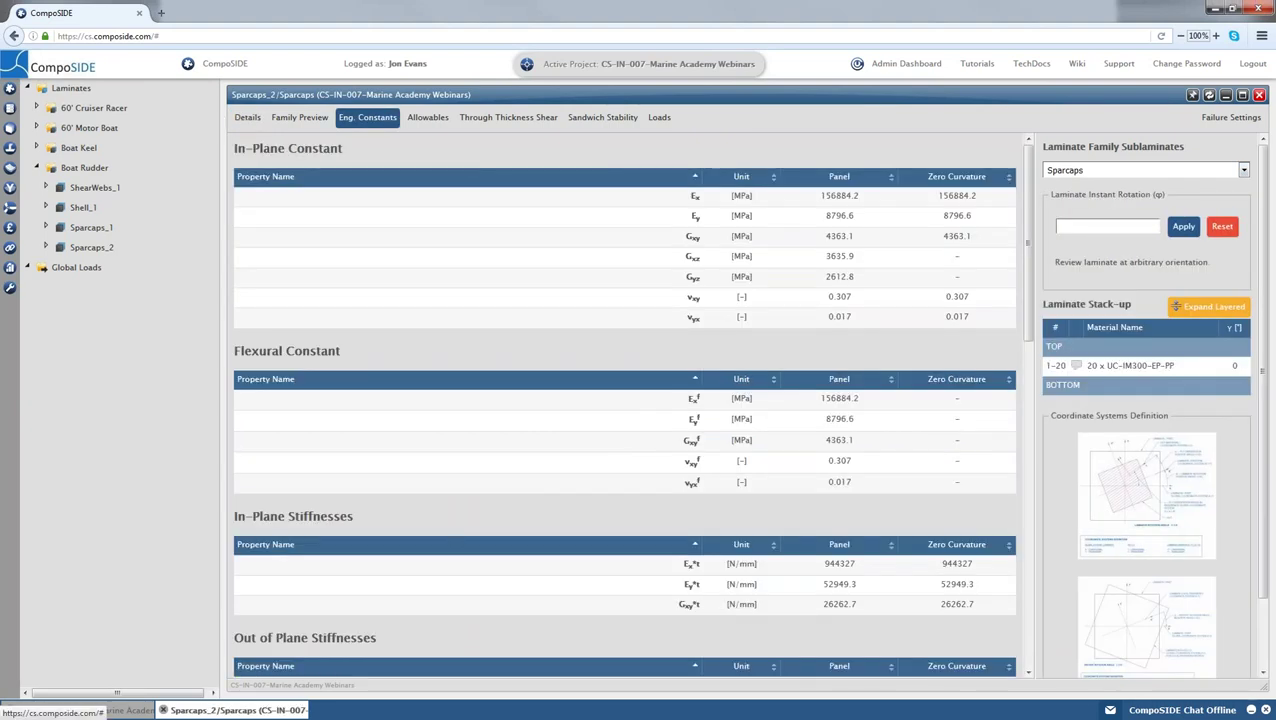
{"action": "scroll", "coordinate": [458, 273], "scroll_direction": "down", "scroll_amount": 1}
{"action": "scroll", "coordinate": [460, 276], "scroll_direction": "down", "scroll_amount": 6}
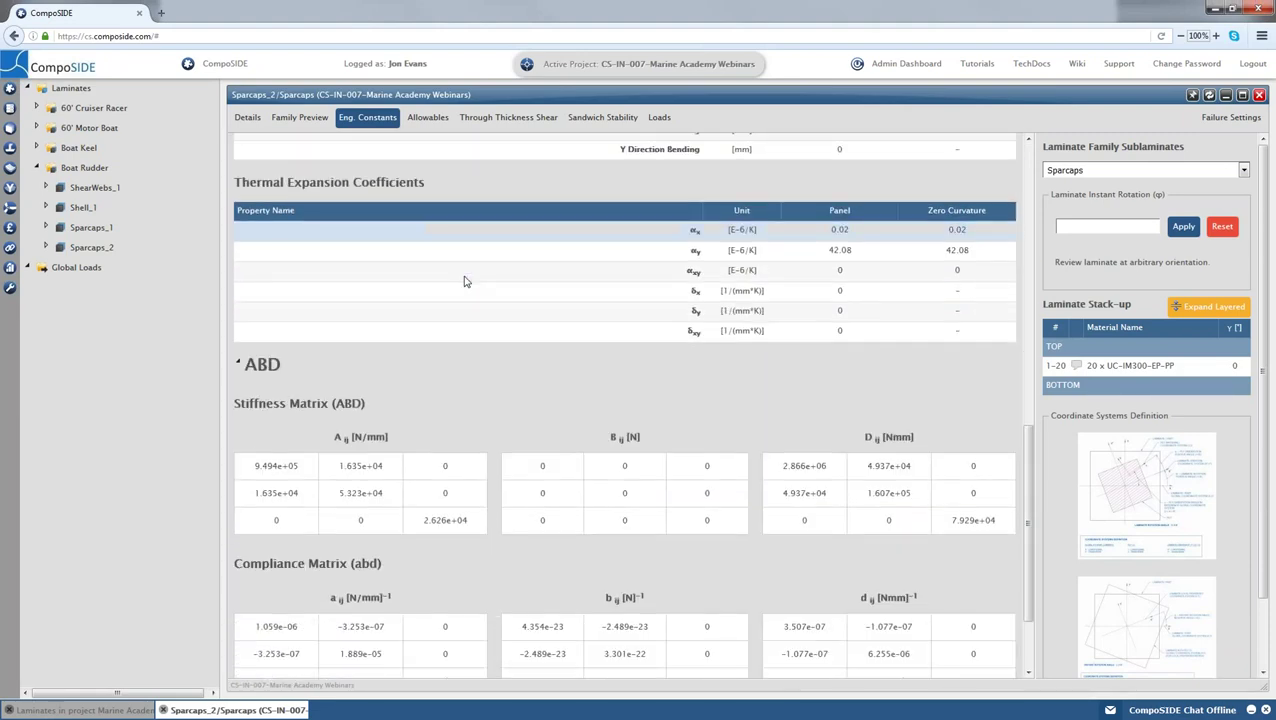
{"action": "scroll", "coordinate": [465, 281], "scroll_direction": "down", "scroll_amount": 1}
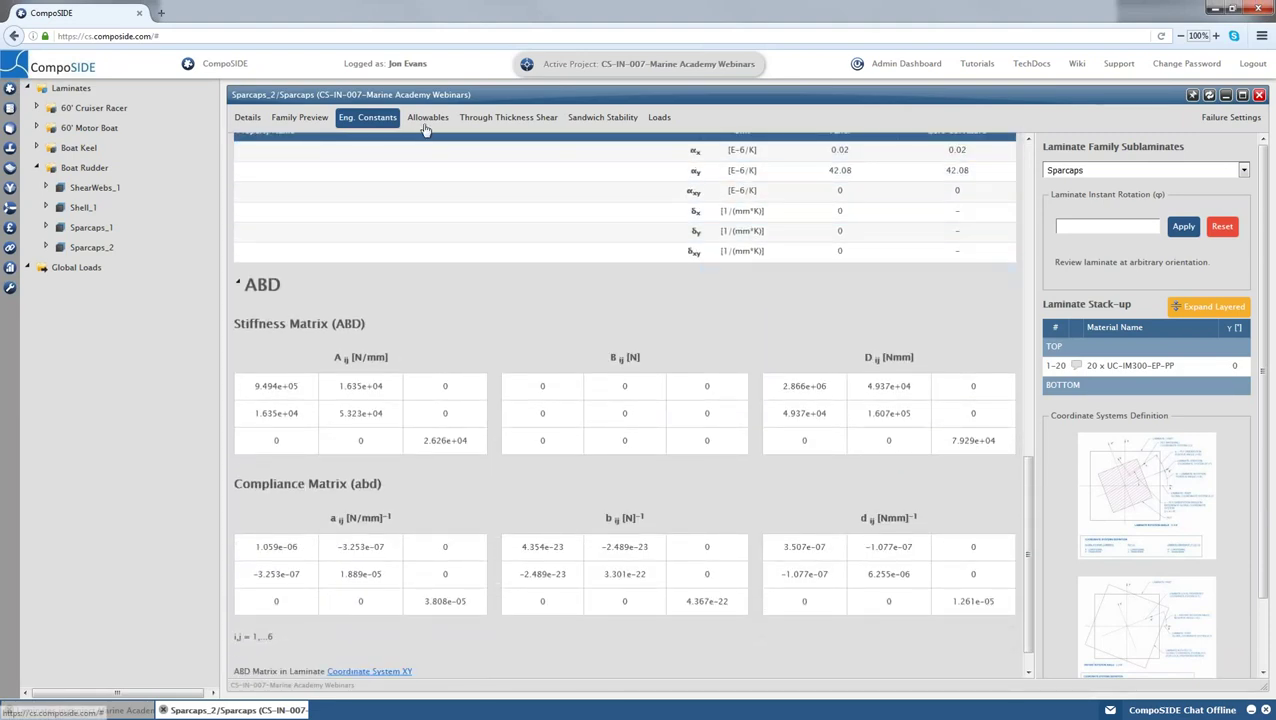
Step: Review the Sparcaps laminate's allowables, covering the cylindrical bending moments and the allowable strains
{"action": "left_click", "coordinate": [426, 121]}
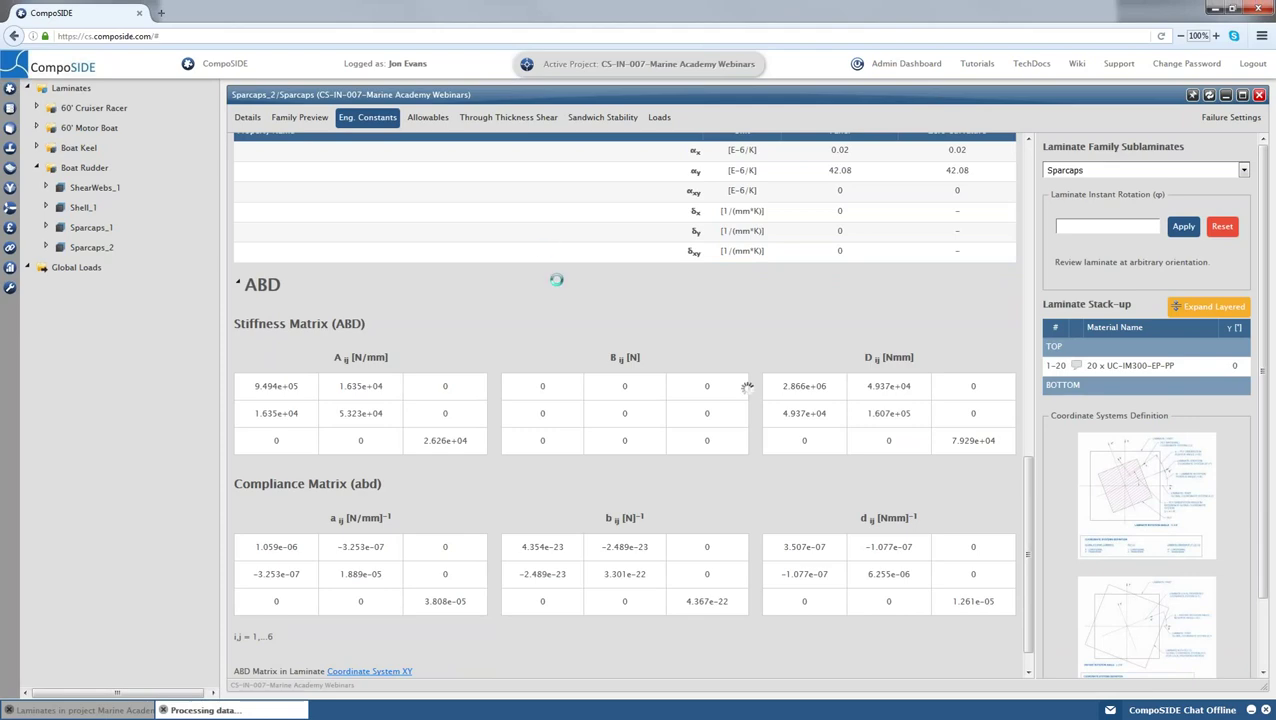
{"action": "scroll", "coordinate": [618, 320], "scroll_direction": "down", "scroll_amount": 3}
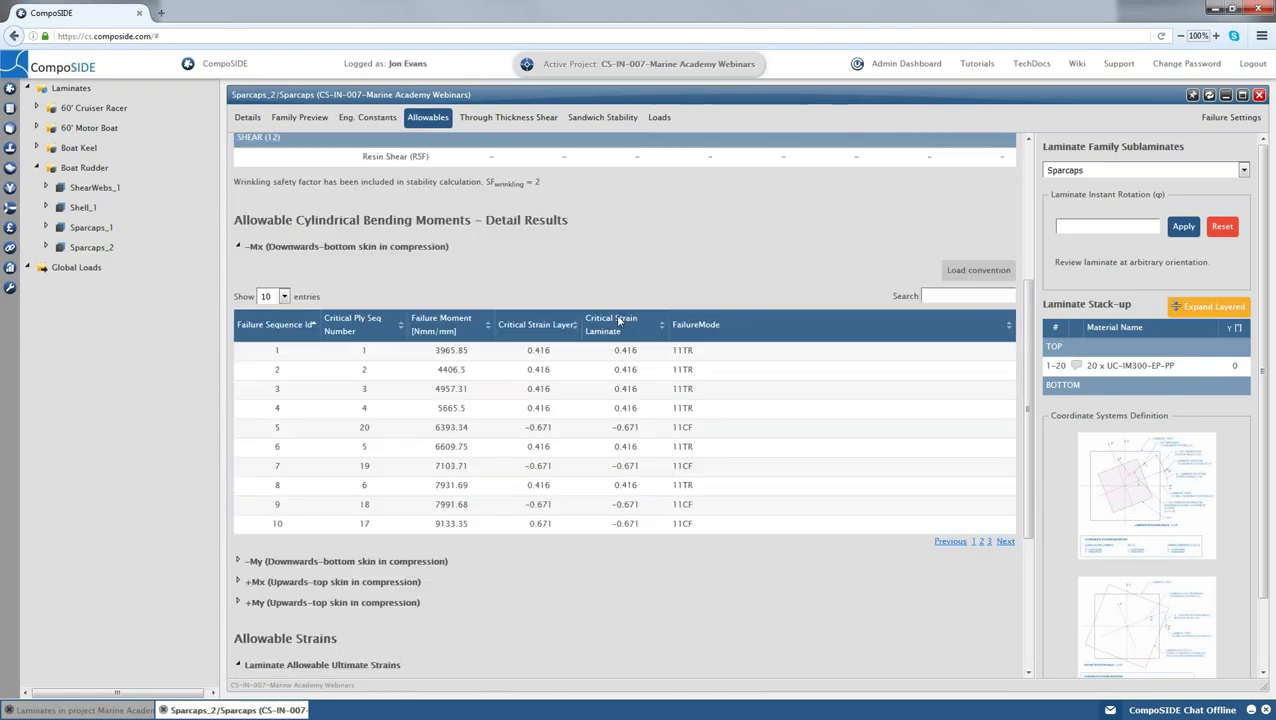
{"action": "scroll", "coordinate": [414, 534], "scroll_direction": "down", "scroll_amount": 1}
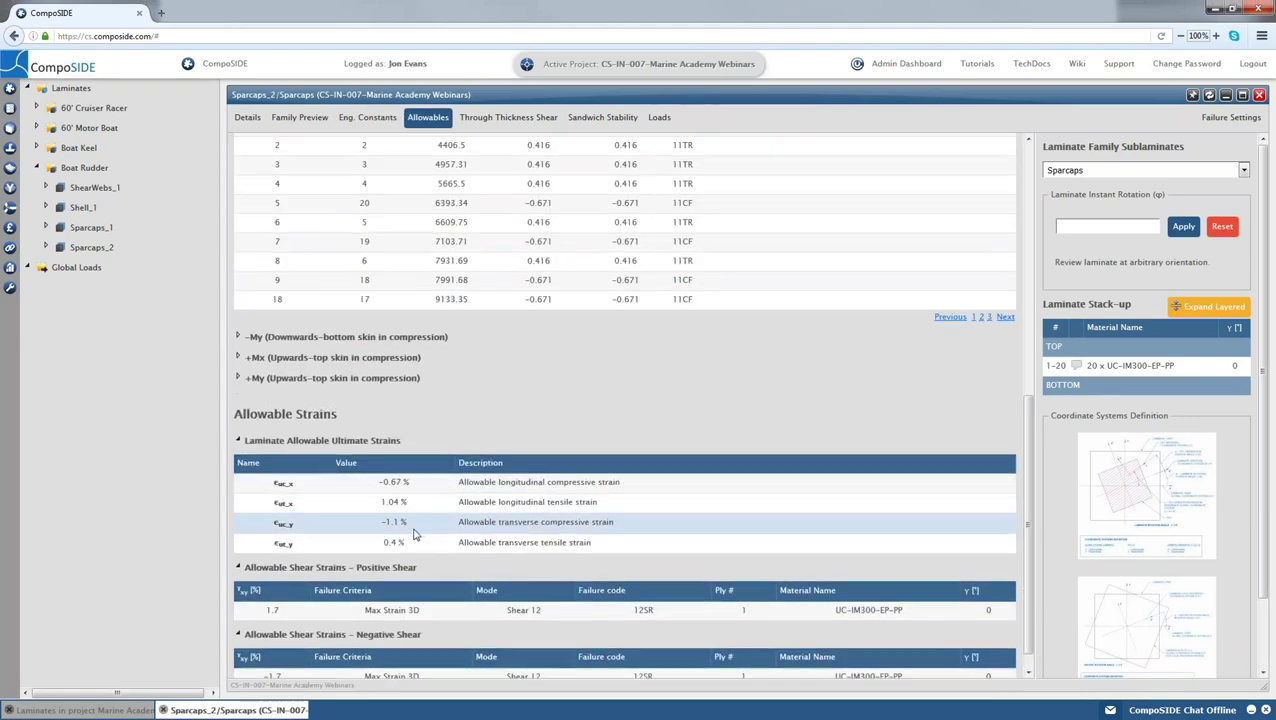
{"action": "scroll", "coordinate": [414, 534], "scroll_direction": "up", "scroll_amount": 4}
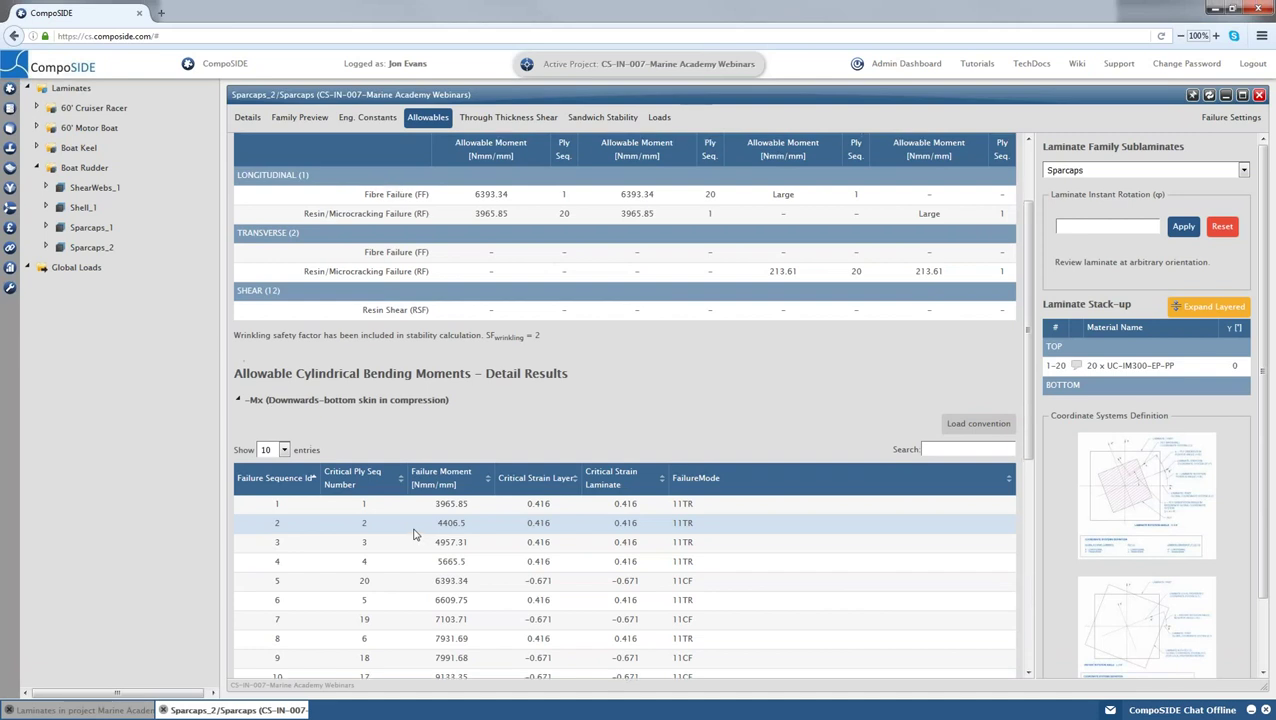
{"action": "scroll", "coordinate": [414, 530], "scroll_direction": "up", "scroll_amount": 1}
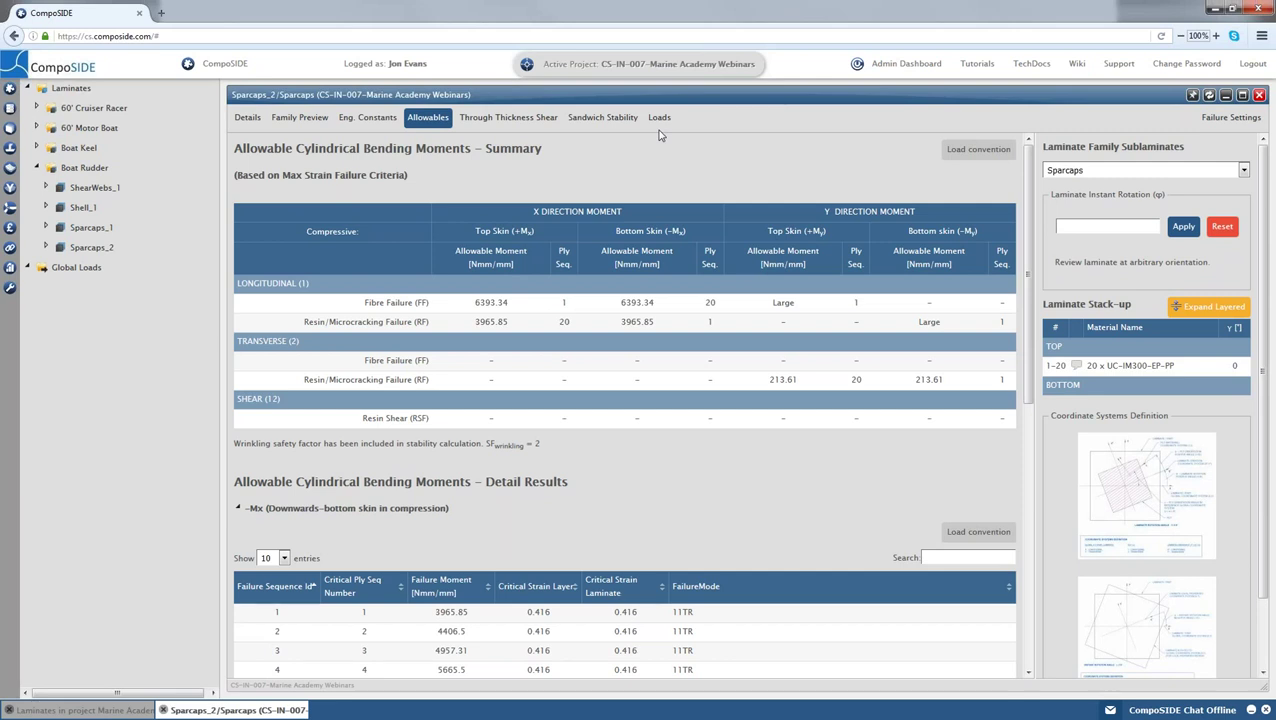
Step: Switch to the project's beam sections and collapse the Boat Keel and Engine Grillage groups, leaving Boat Rudder expanded
{"action": "left_click", "coordinate": [9, 152]}
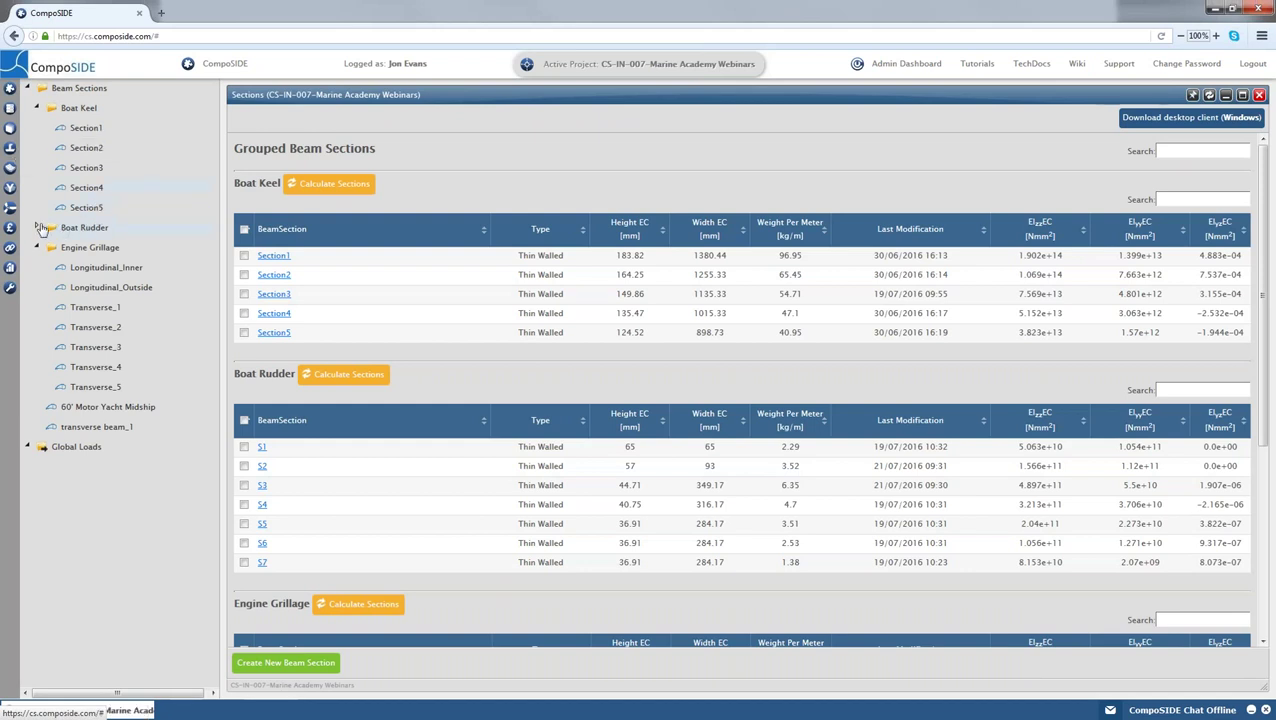
{"action": "left_click", "coordinate": [36, 108]}
{"action": "left_click", "coordinate": [36, 127]}
{"action": "left_click", "coordinate": [36, 287]}
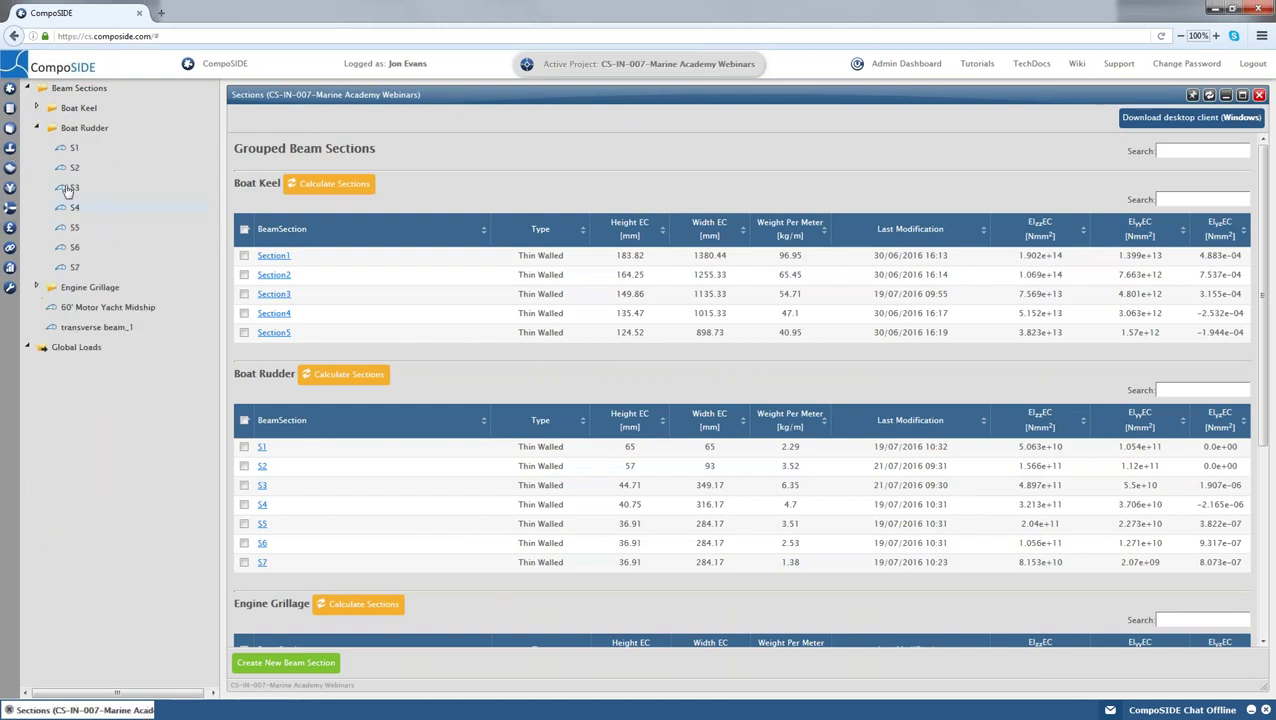
Step: Create a thin-walled beam section named Hull Bearing inside the Boat Rudder group
{"action": "right_click", "coordinate": [89, 136]}
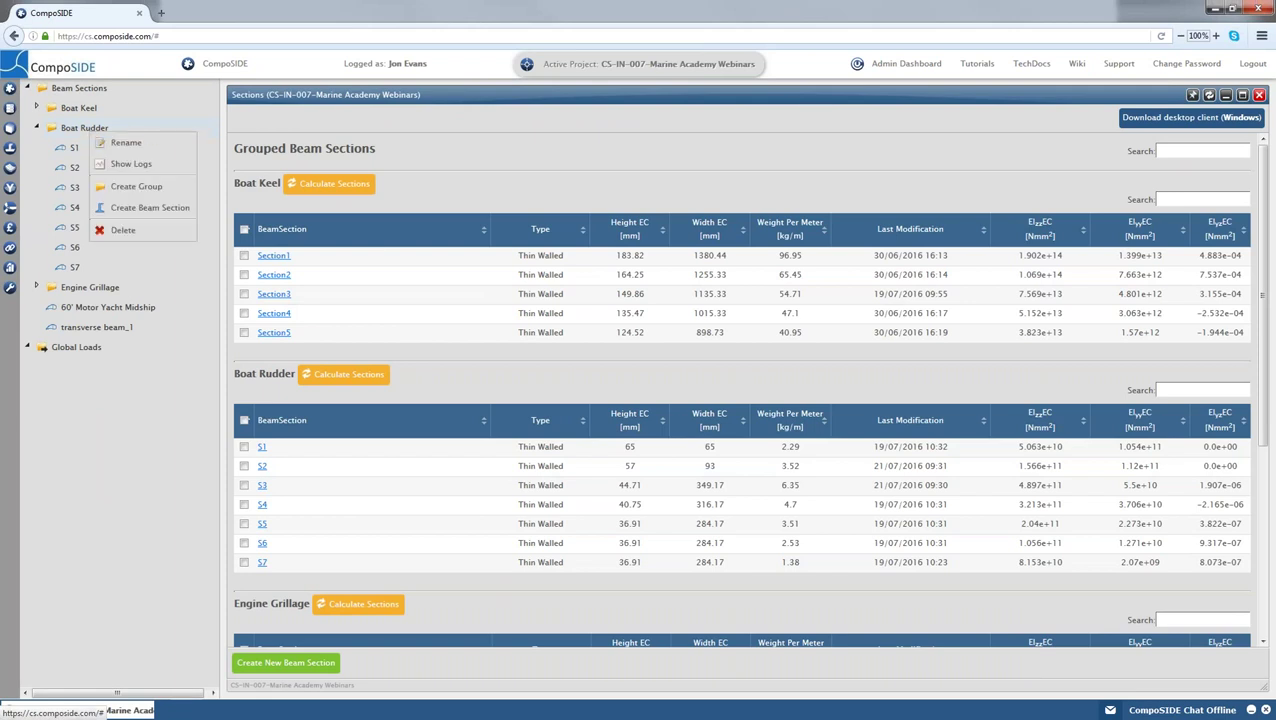
{"action": "left_click", "coordinate": [172, 208]}
{"action": "key", "text": "ctrl+a"}
{"action": "type", "text": "H"}
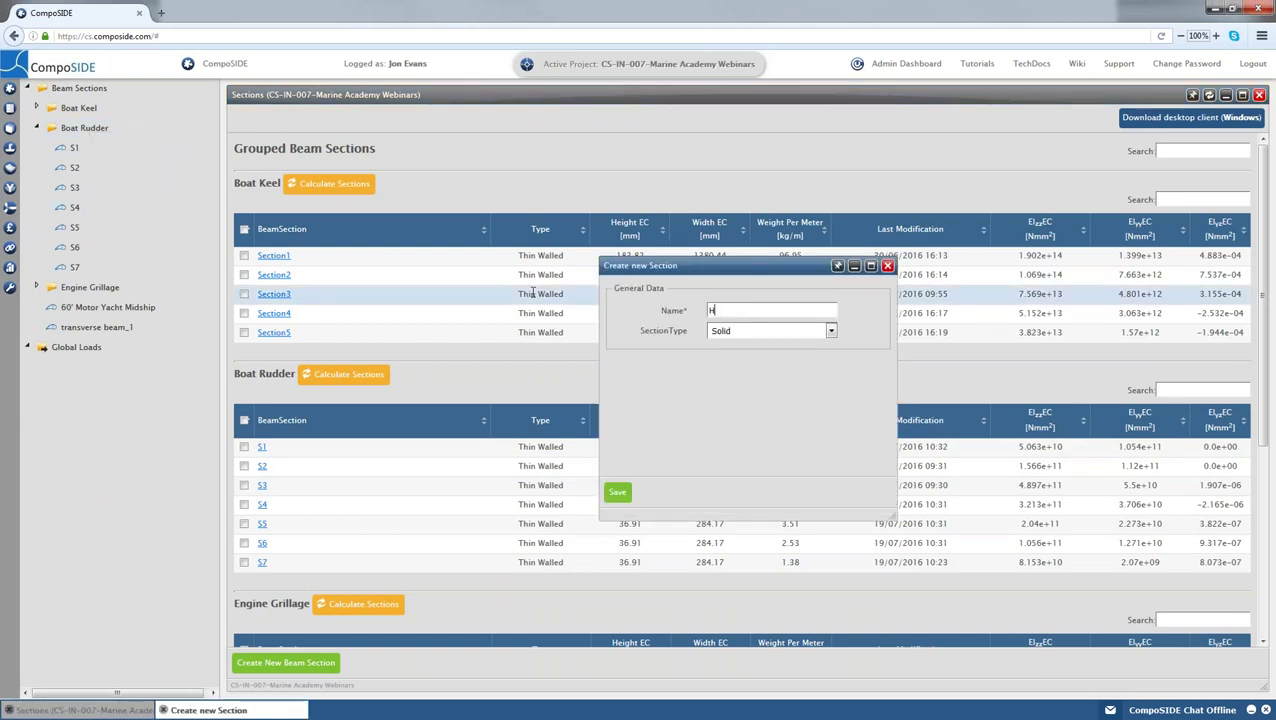
{"action": "type", "text": "ull Bearing"}
{"action": "left_click", "coordinate": [755, 331]}
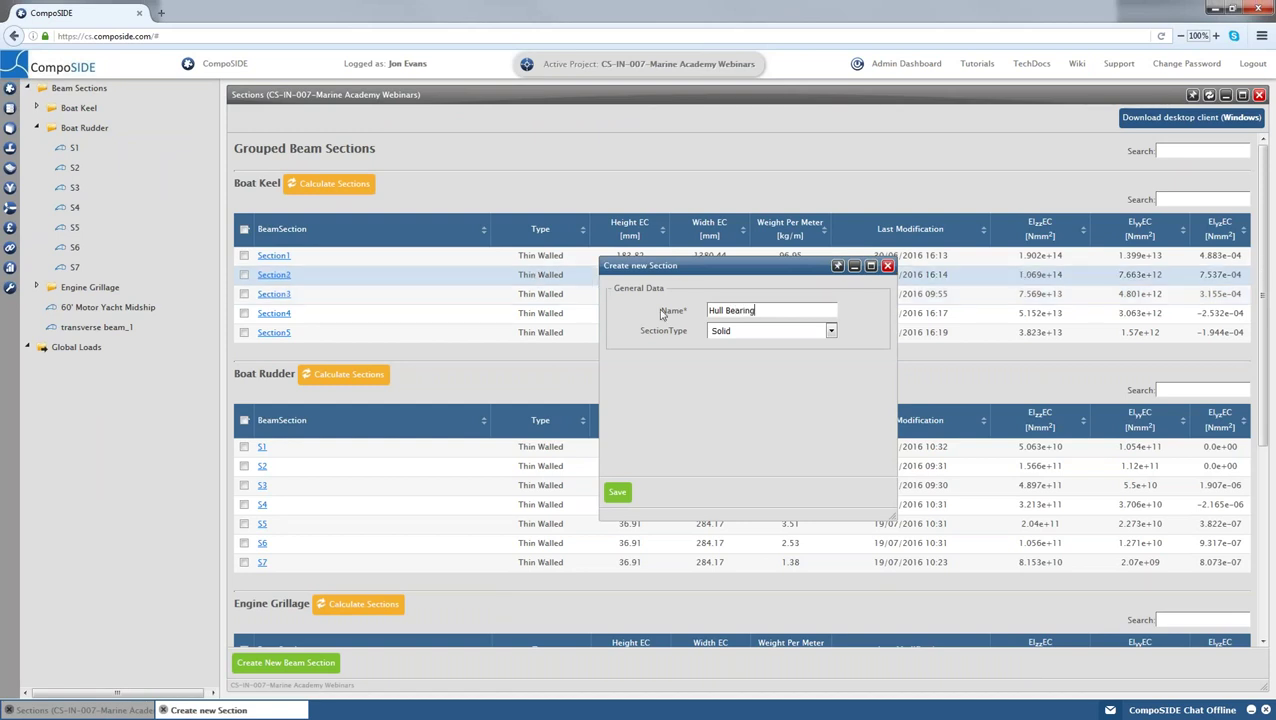
{"action": "left_click", "coordinate": [755, 369]}
{"action": "left_click", "coordinate": [615, 493]}
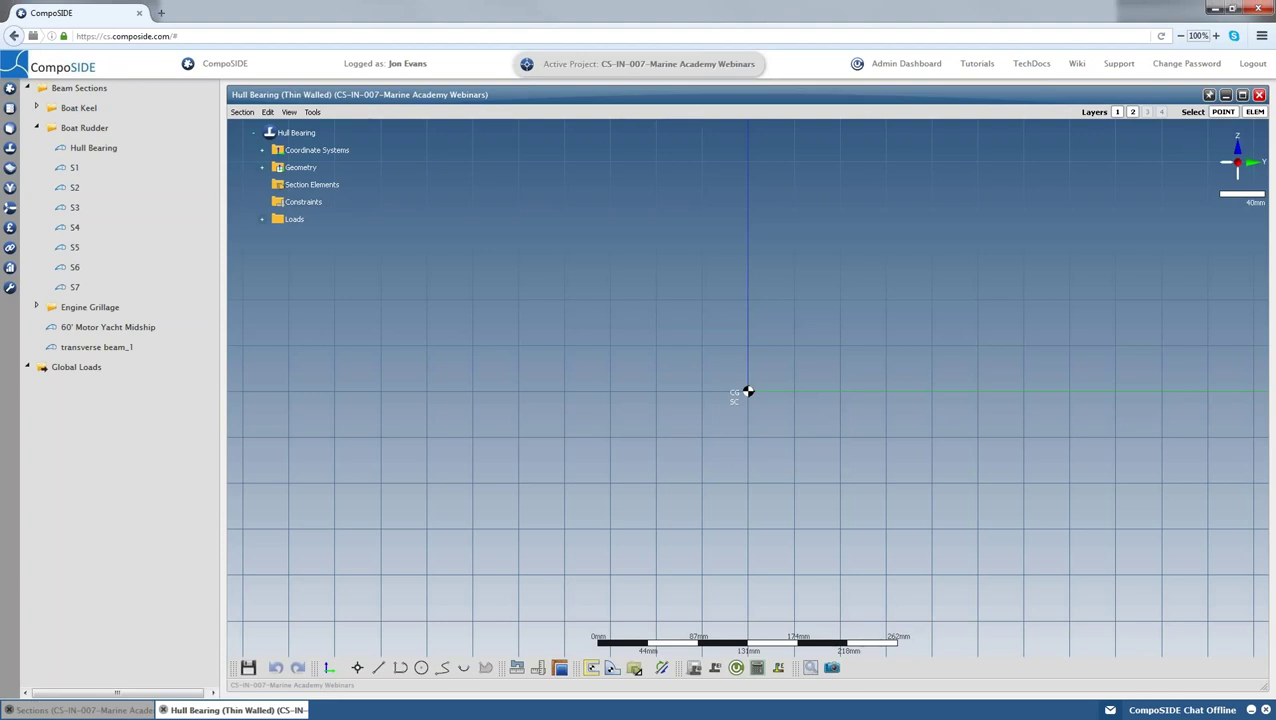
Step: View the shapes offered for creating section geometry from a template, then dismiss the dialog
{"action": "left_click", "coordinate": [242, 112]}
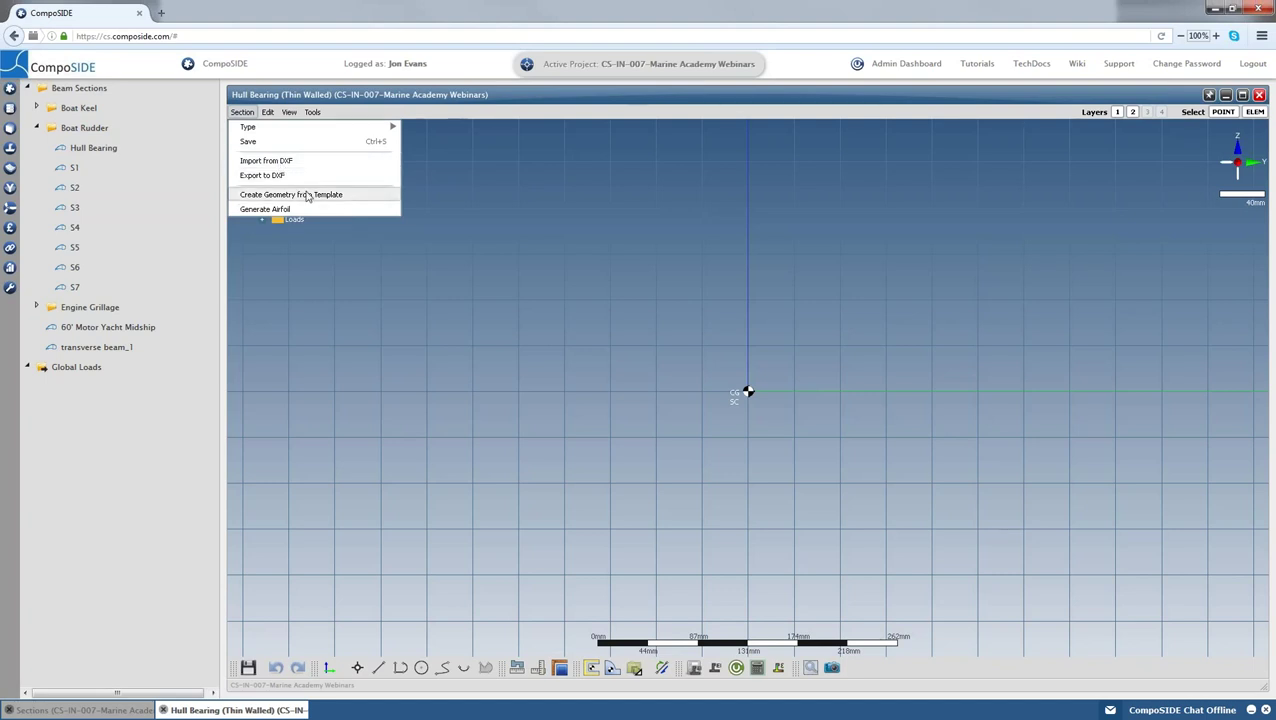
{"action": "left_click", "coordinate": [307, 195]}
{"action": "left_click", "coordinate": [686, 288]}
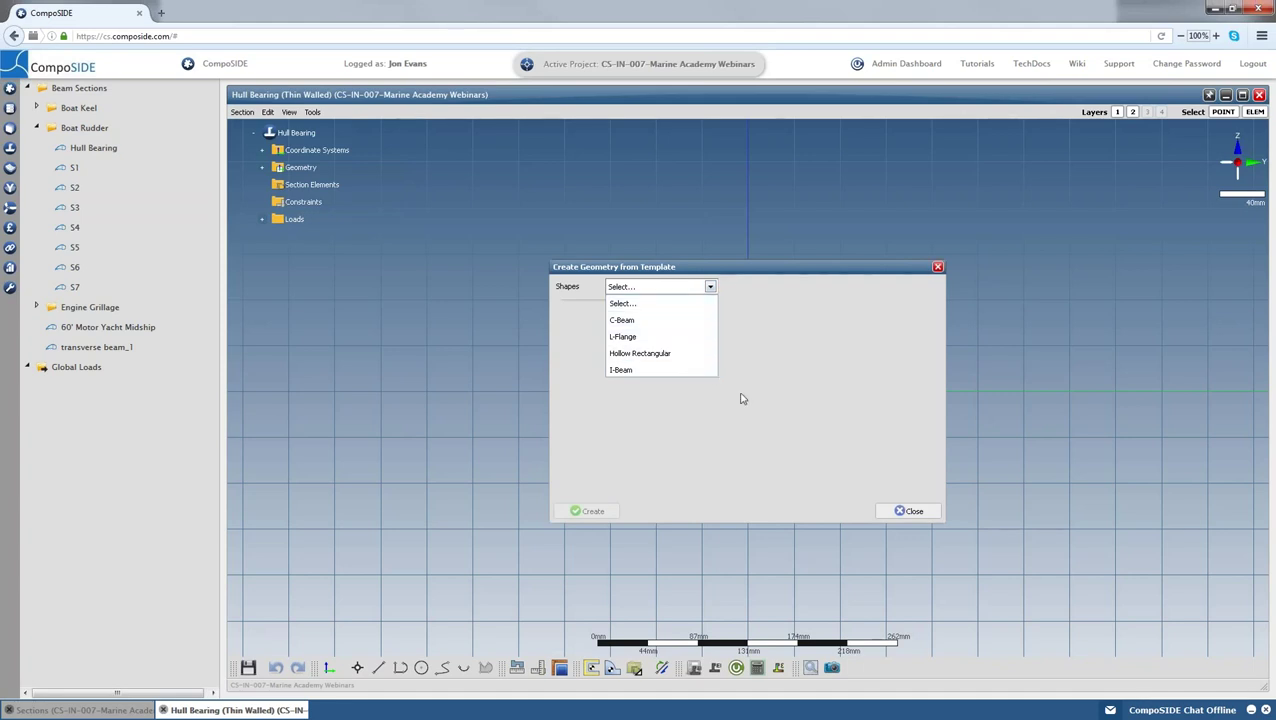
{"action": "left_click", "coordinate": [910, 511]}
Step: Generate a 1000 mm NACA 4-digit airfoil with 0% max camber, the lowest max camber position and 12% thickness
{"action": "left_click", "coordinate": [242, 112]}
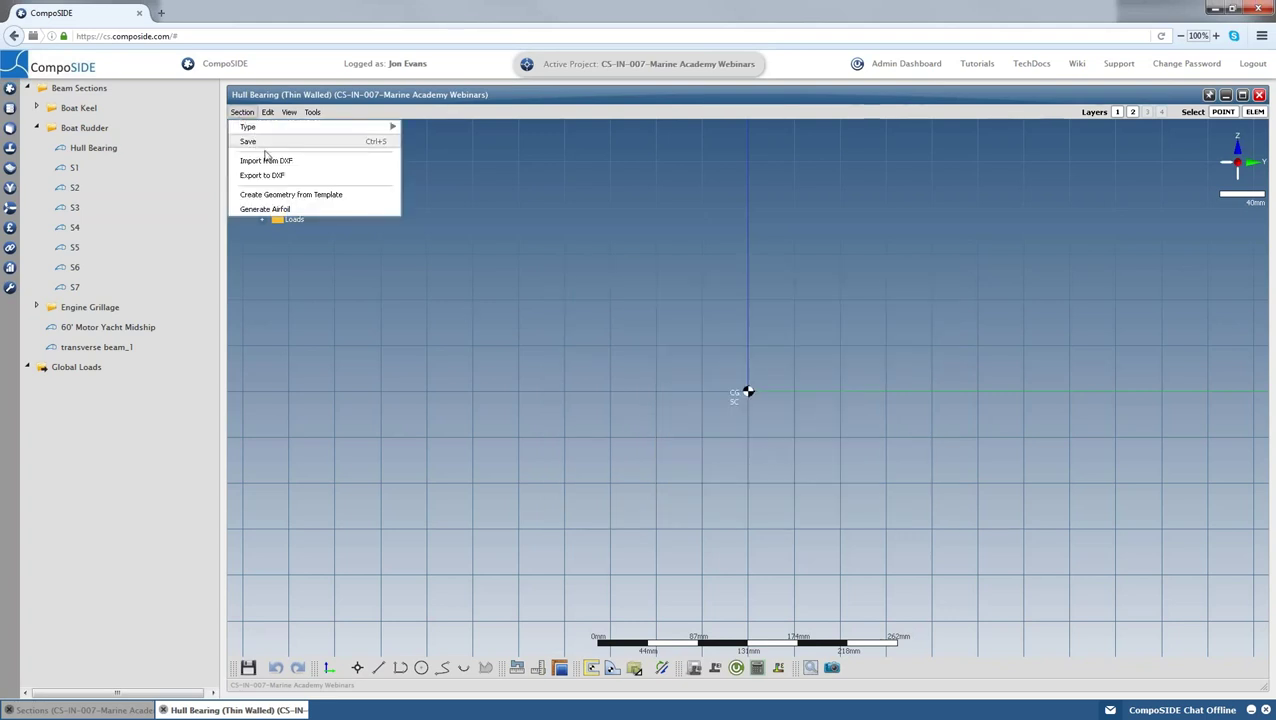
{"action": "left_click", "coordinate": [290, 210]}
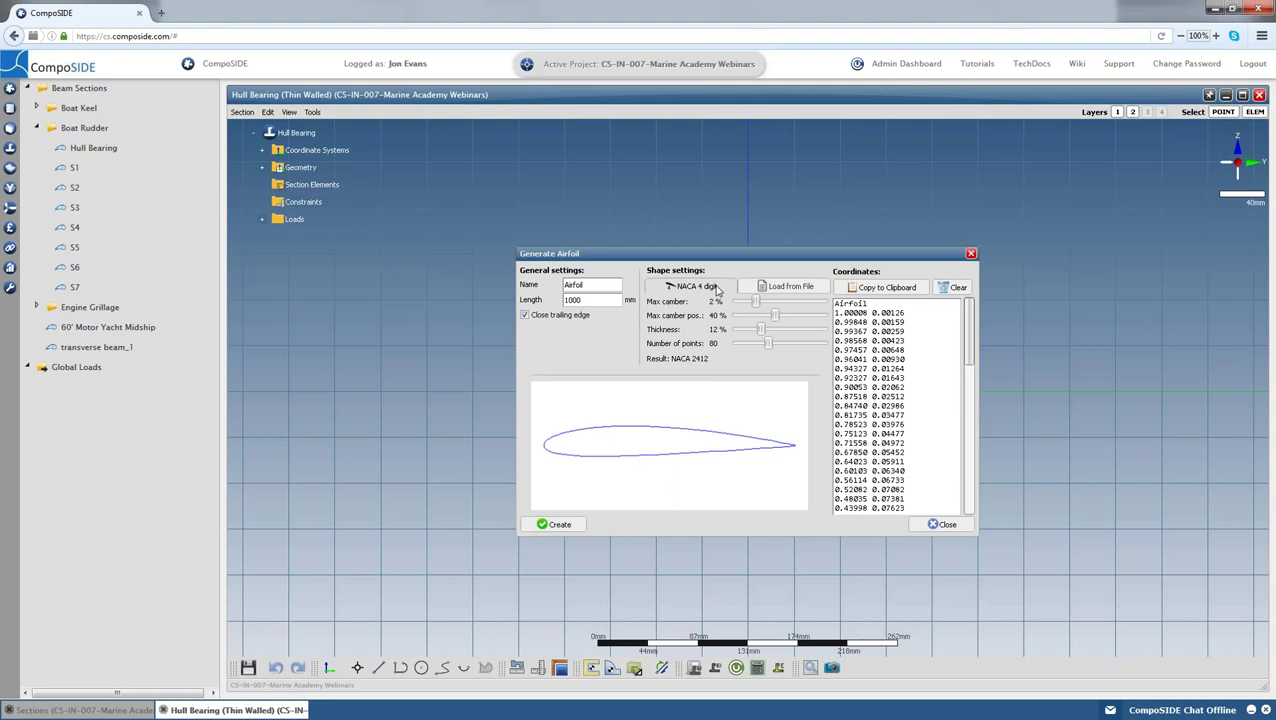
{"action": "left_click", "coordinate": [596, 301]}
{"action": "left_click_drag", "start_coordinate": [596, 301], "coordinate": [549, 302]}
{"action": "left_click_drag", "start_coordinate": [757, 304], "coordinate": [706, 306]}
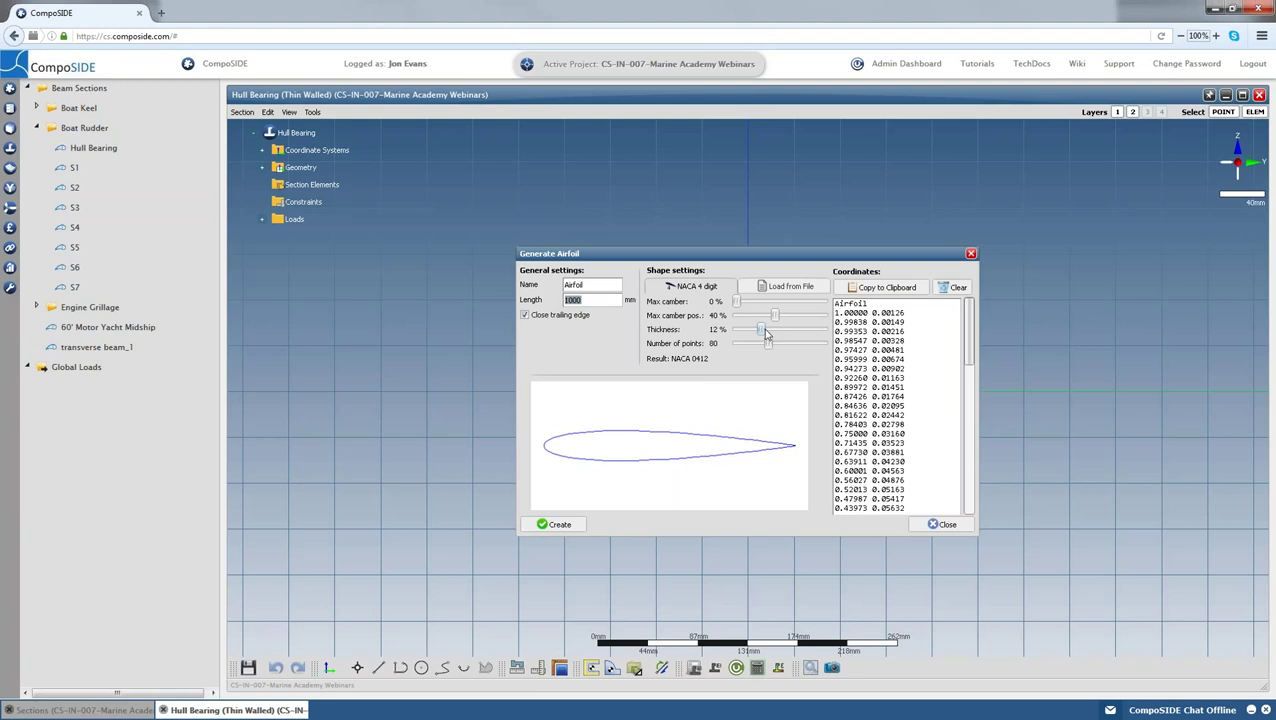
{"action": "left_click_drag", "start_coordinate": [775, 316], "coordinate": [722, 318]}
{"action": "left_click", "coordinate": [555, 524]}
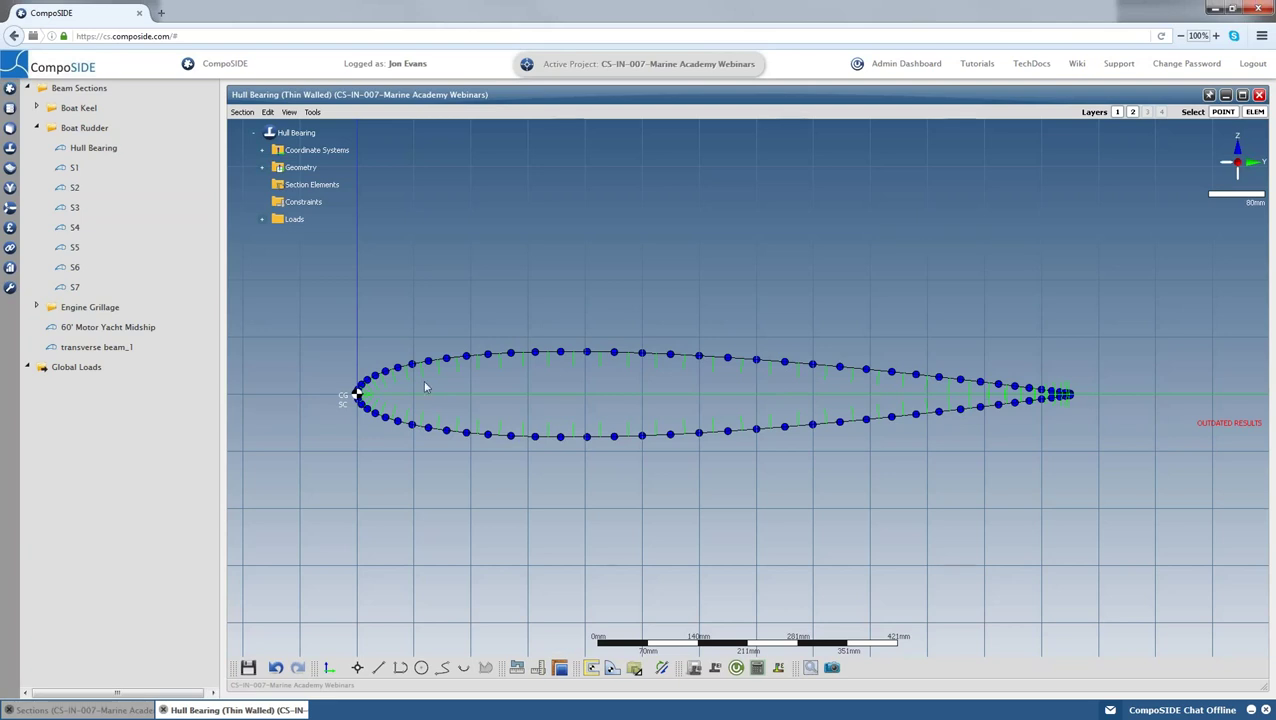
Step: View the transform tools available for the airfoil, such as duplicate, translate, rotate, mirror and scale
{"action": "left_click_drag", "start_coordinate": [349, 318], "coordinate": [525, 386]}
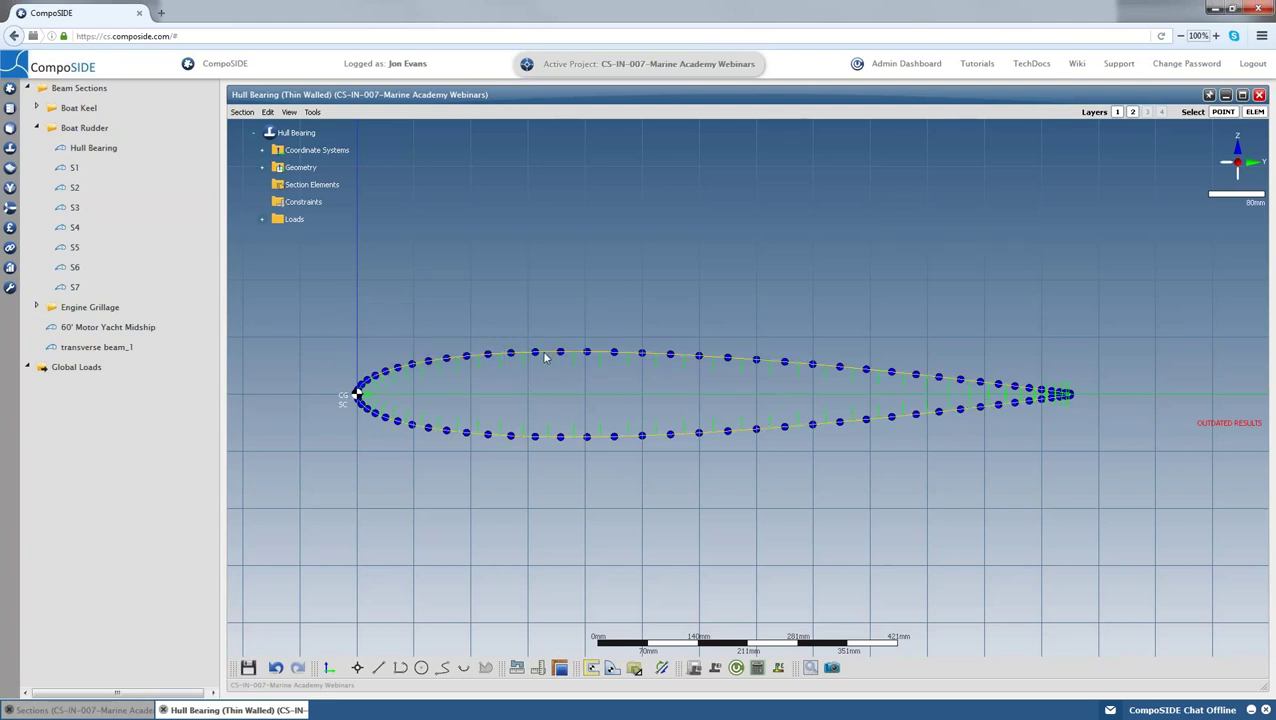
{"action": "right_click", "coordinate": [545, 355]}
{"action": "mouse_move", "coordinate": [596, 444]}
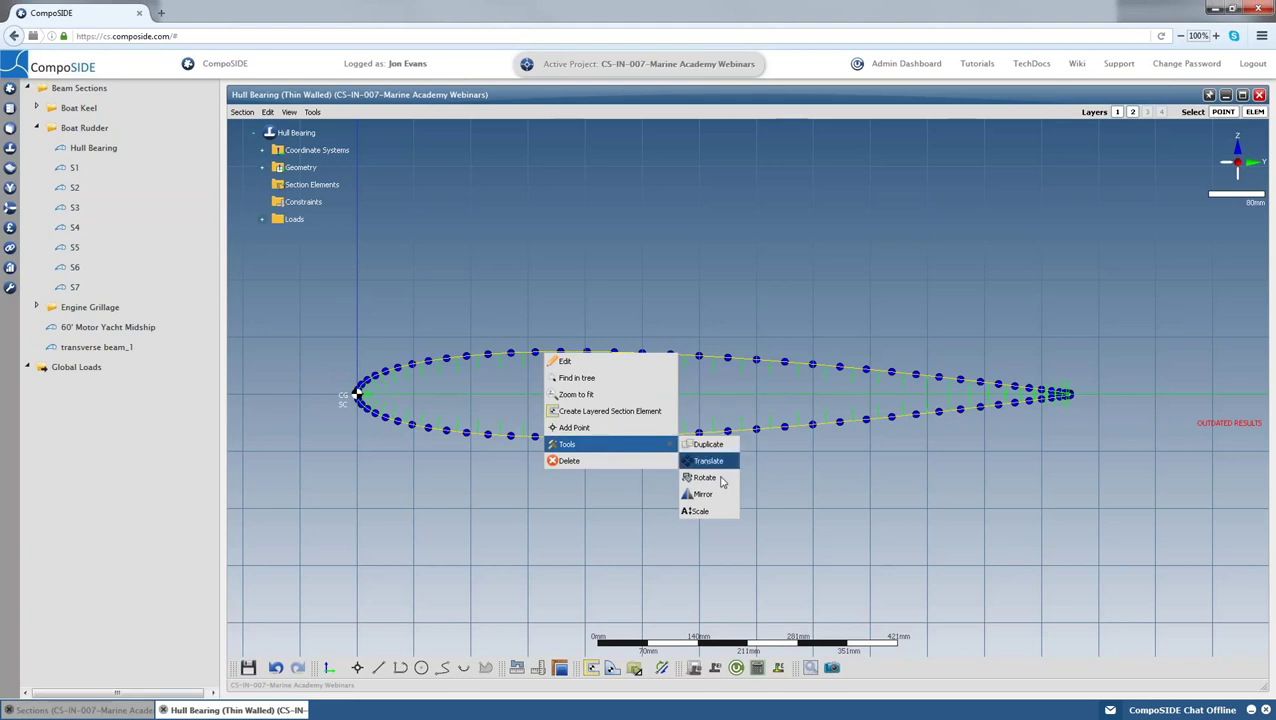
{"action": "left_click", "coordinate": [909, 531]}
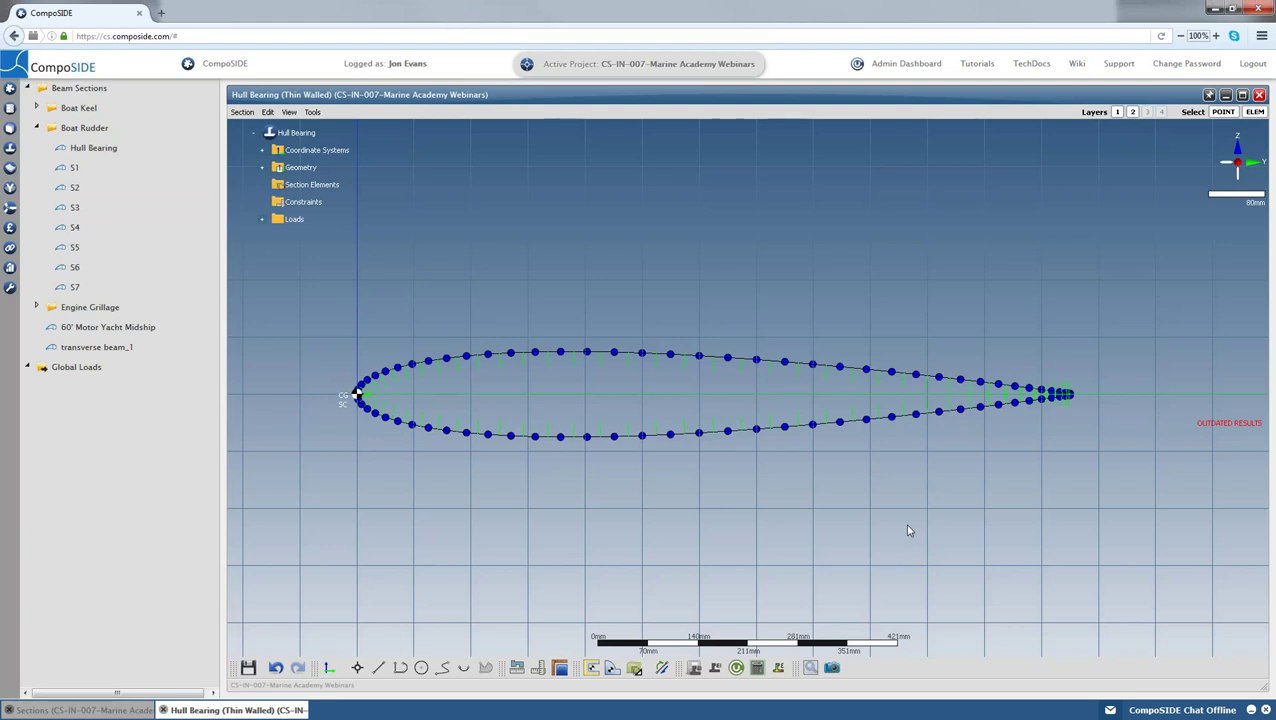
Step: Create a polyline through nine consecutive points on the airfoil's upper surface, around its thickest part, and save it
{"action": "scroll", "coordinate": [780, 524], "scroll_direction": "up", "scroll_amount": 1}
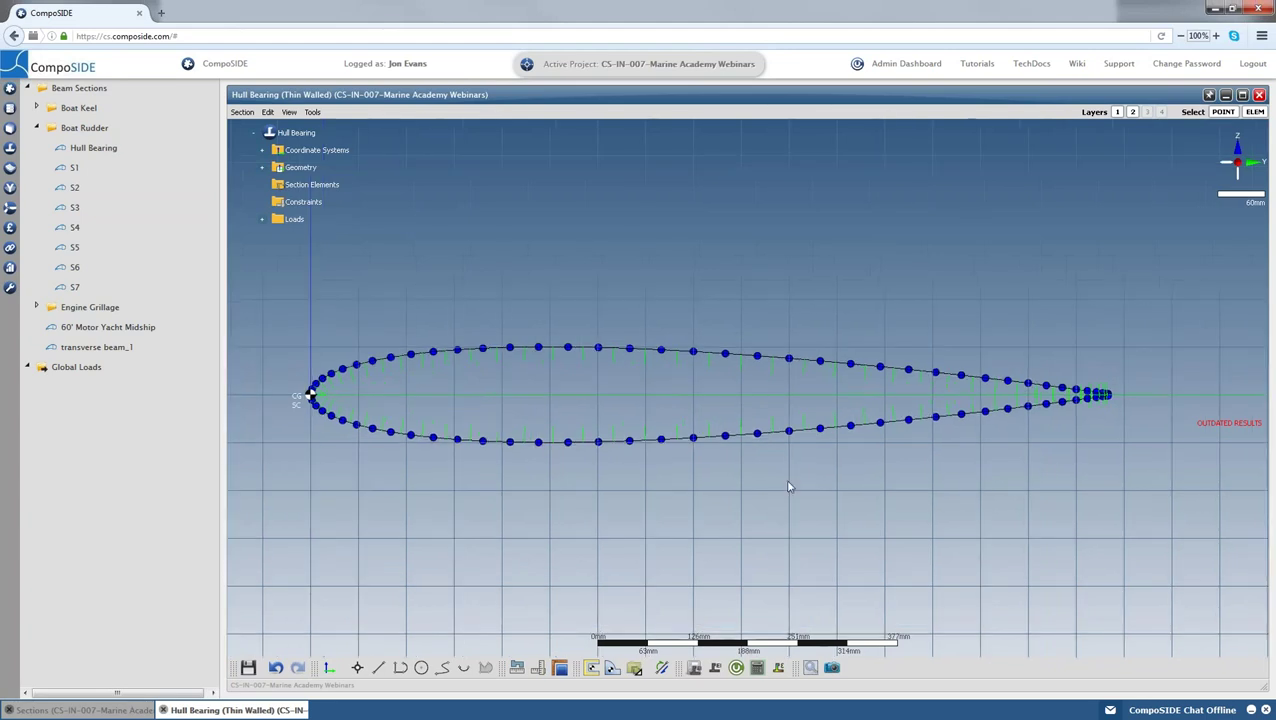
{"action": "left_click", "coordinate": [400, 667]}
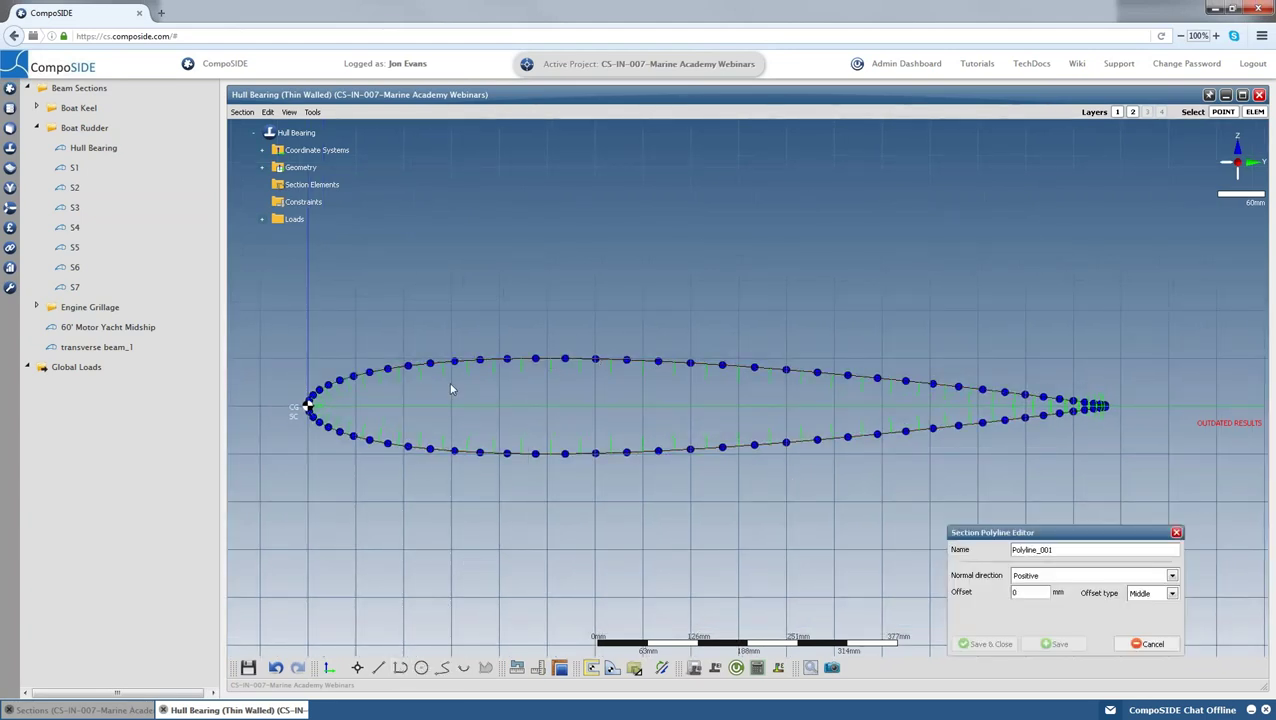
{"action": "left_click", "coordinate": [454, 361]}
{"action": "left_click", "coordinate": [480, 360]}
{"action": "left_click", "coordinate": [507, 359]}
{"action": "left_click", "coordinate": [535, 359]}
{"action": "left_click", "coordinate": [565, 359]}
{"action": "left_click", "coordinate": [595, 359]}
{"action": "left_click", "coordinate": [626, 361]}
{"action": "left_click", "coordinate": [658, 361]}
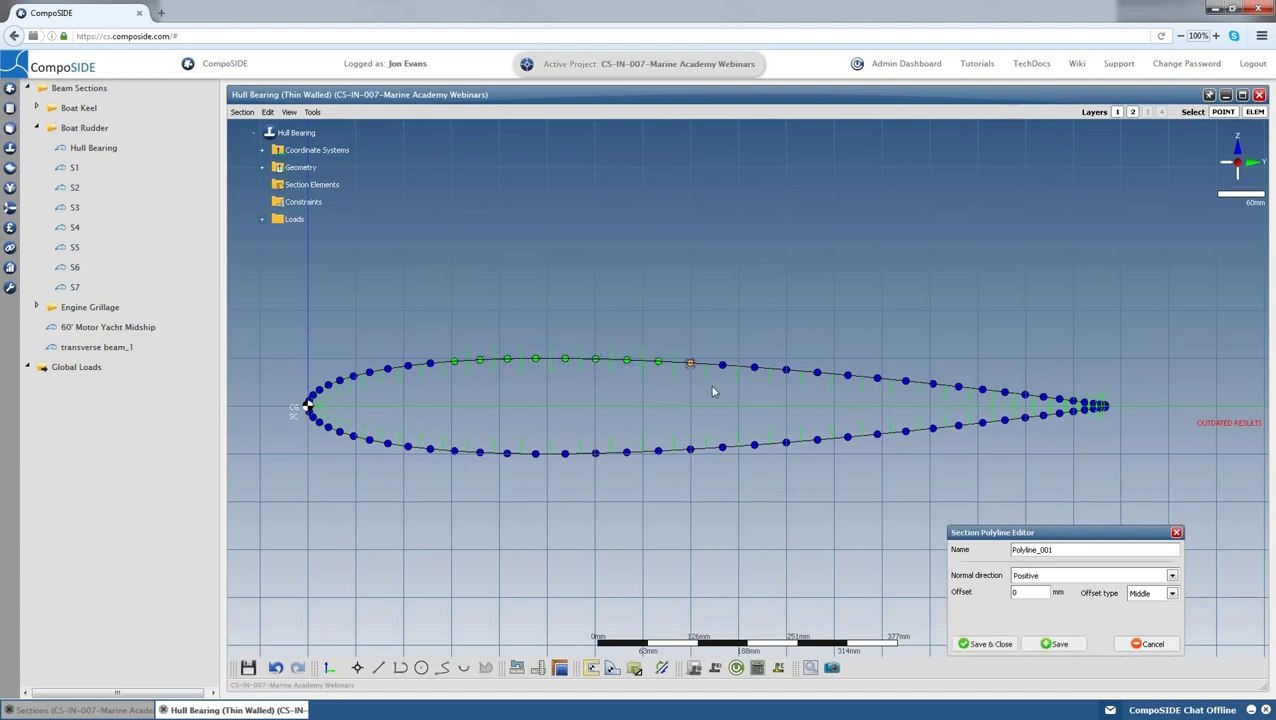
{"action": "left_click", "coordinate": [985, 643]}
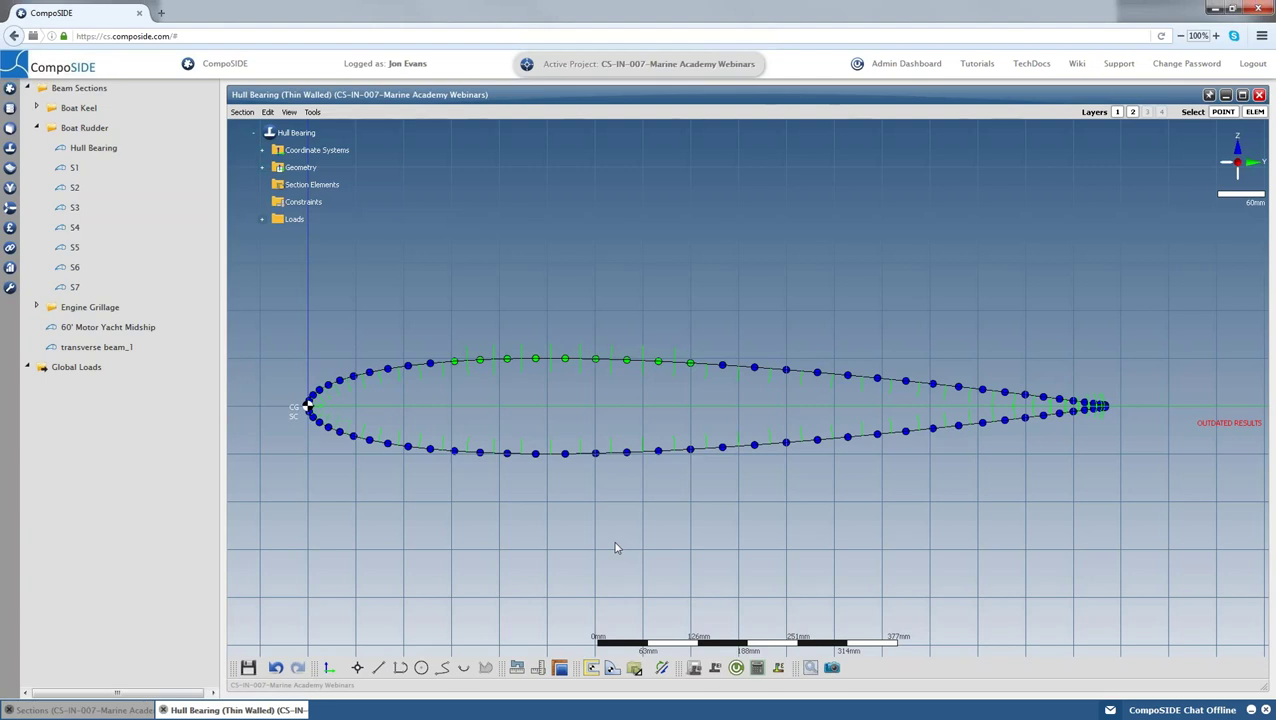
Step: Start a layered section element and assign Polyline_001 as its geometry
{"action": "left_click", "coordinate": [591, 667]}
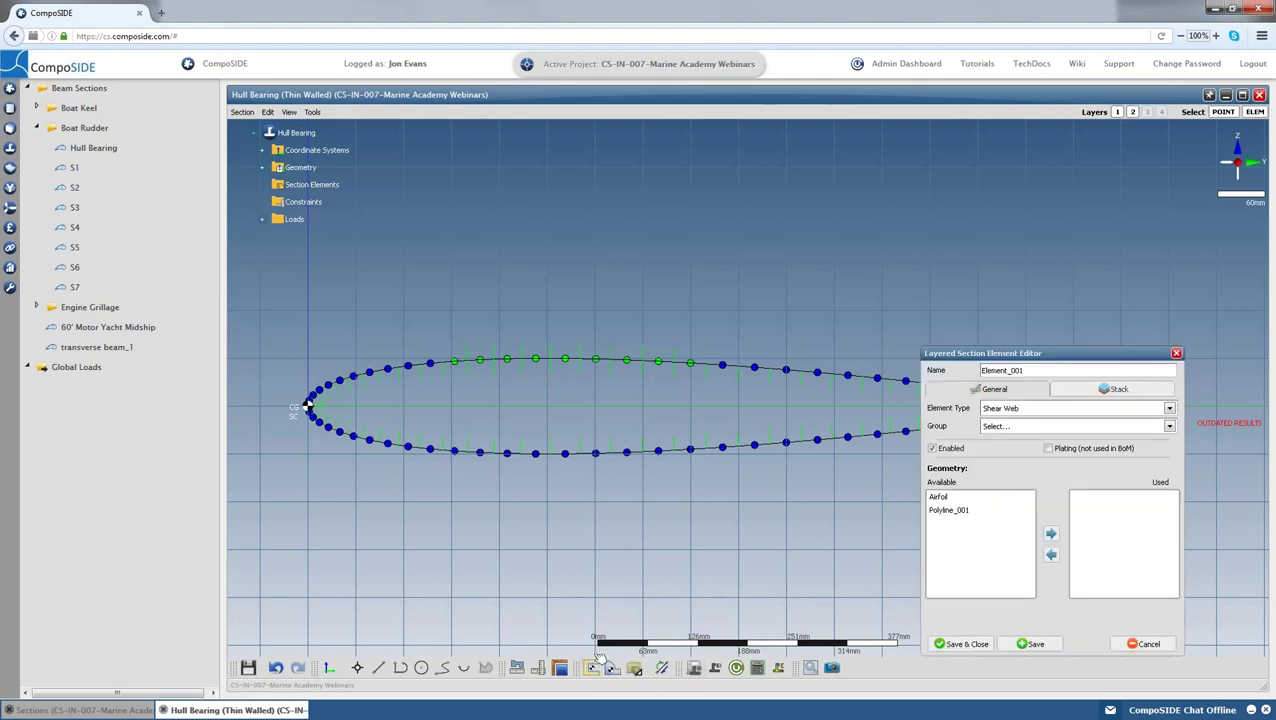
{"action": "left_click", "coordinate": [990, 510]}
{"action": "double_click", "coordinate": [1005, 512]}
Step: Add the Boat Rudder laminate family Sparcaps_2 with sub-laminate Sparcaps_2/Sparcaps to the element's layer stack
{"action": "left_click", "coordinate": [1082, 390]}
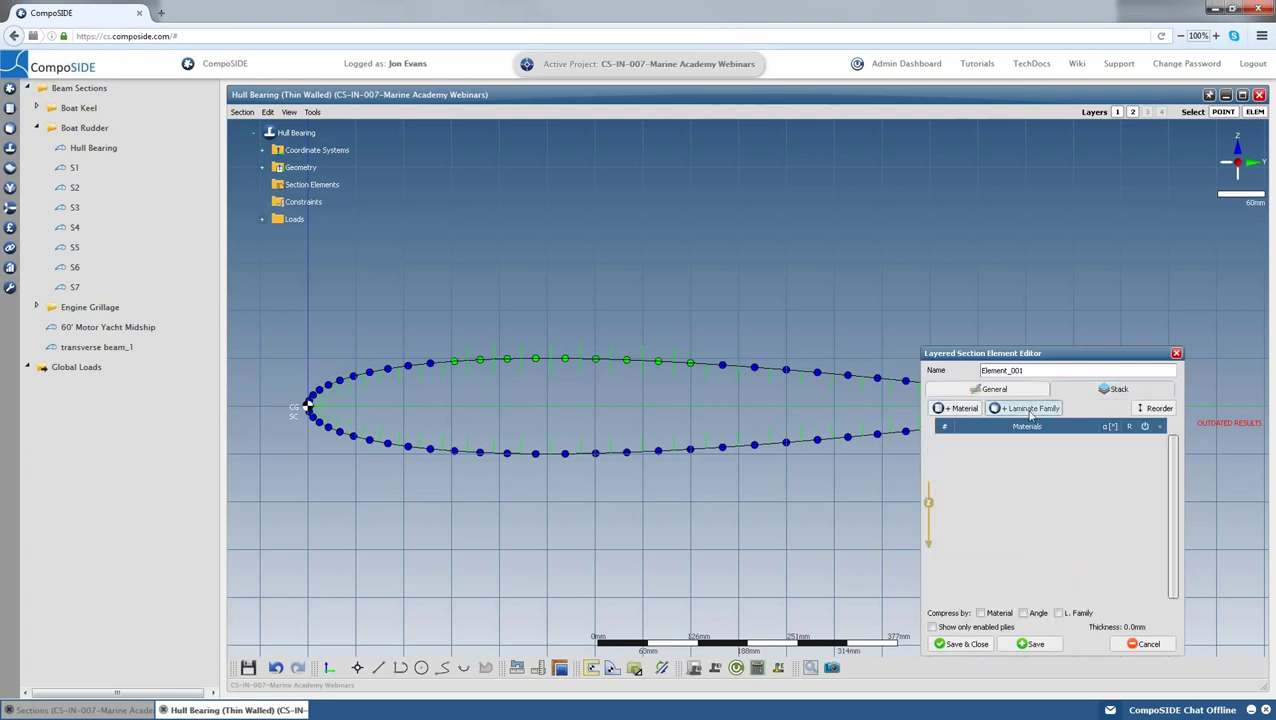
{"action": "left_click", "coordinate": [1031, 409]}
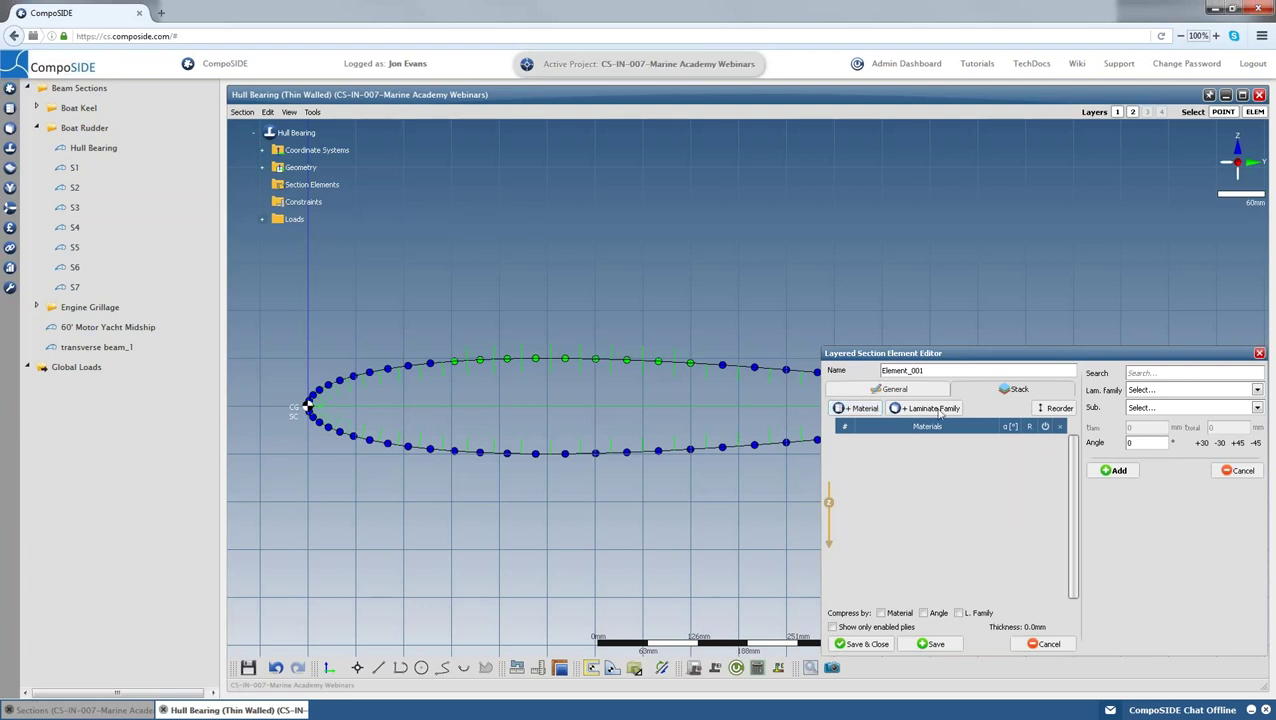
{"action": "left_click", "coordinate": [1158, 390]}
{"action": "scroll", "coordinate": [1204, 436], "scroll_direction": "down", "scroll_amount": 2}
{"action": "scroll", "coordinate": [1204, 436], "scroll_direction": "down", "scroll_amount": 5}
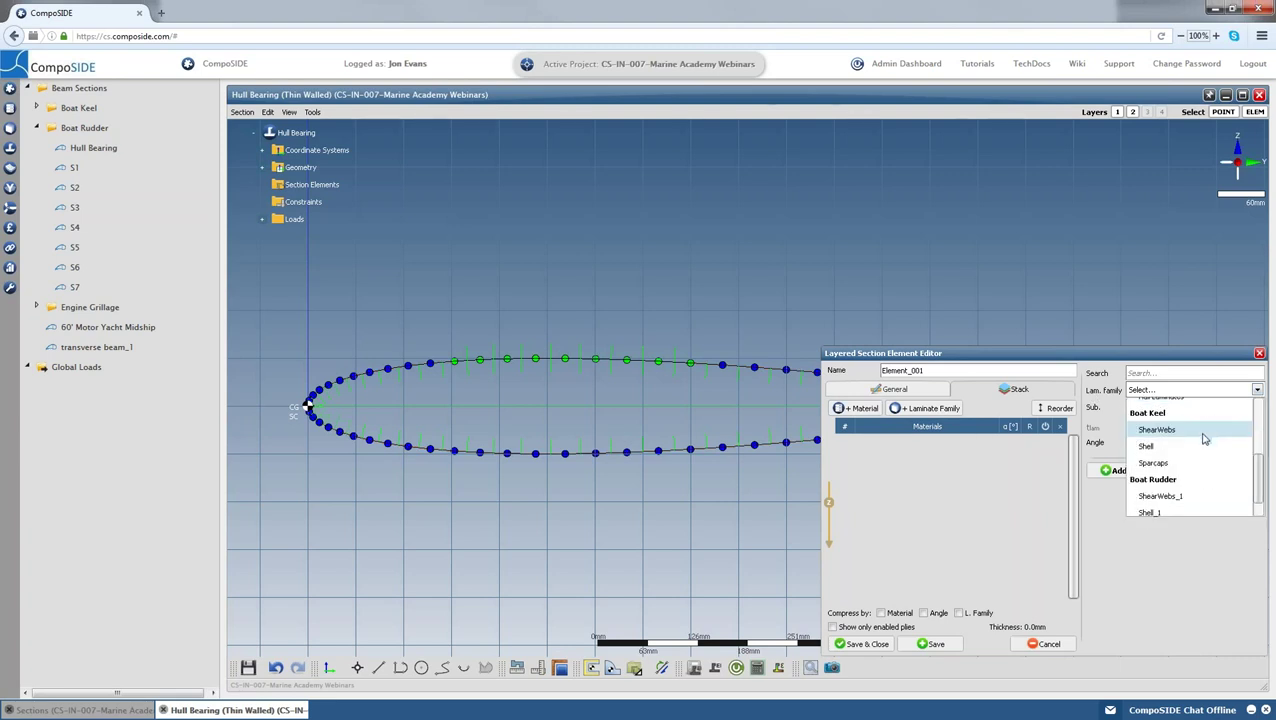
{"action": "scroll", "coordinate": [1200, 497], "scroll_direction": "down", "scroll_amount": 1}
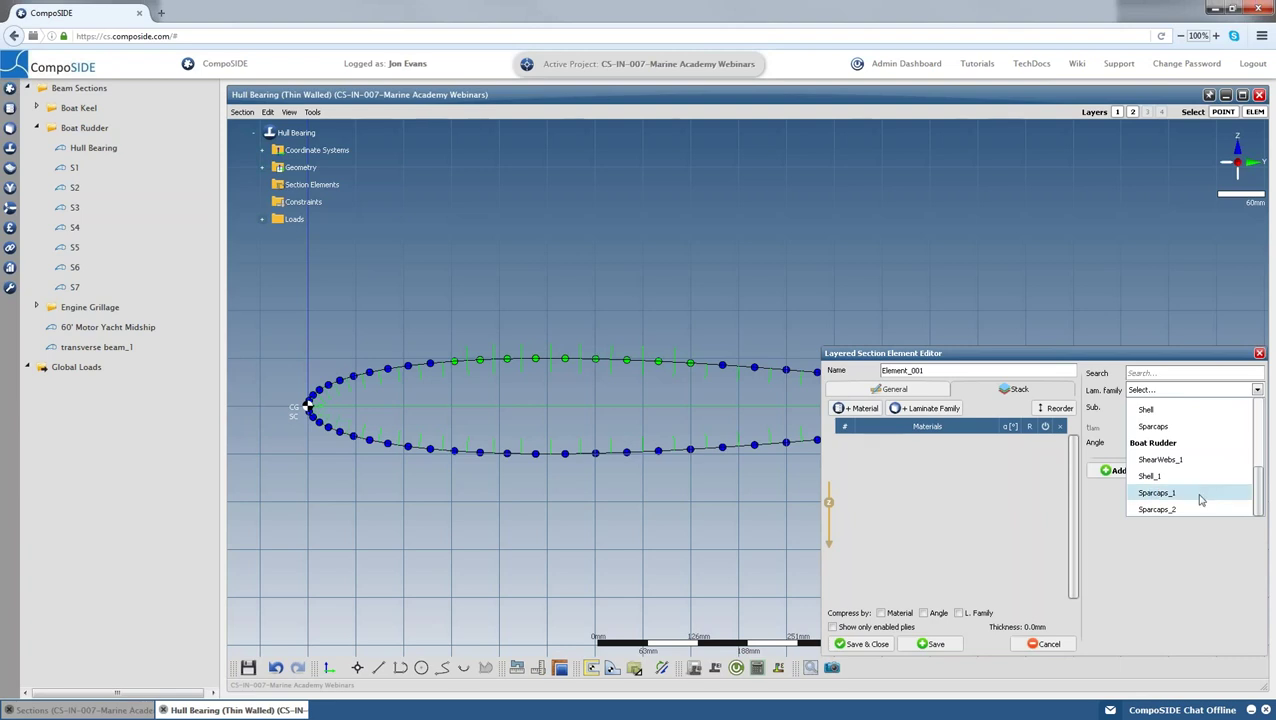
{"action": "left_click", "coordinate": [1194, 510]}
{"action": "left_click", "coordinate": [1190, 410]}
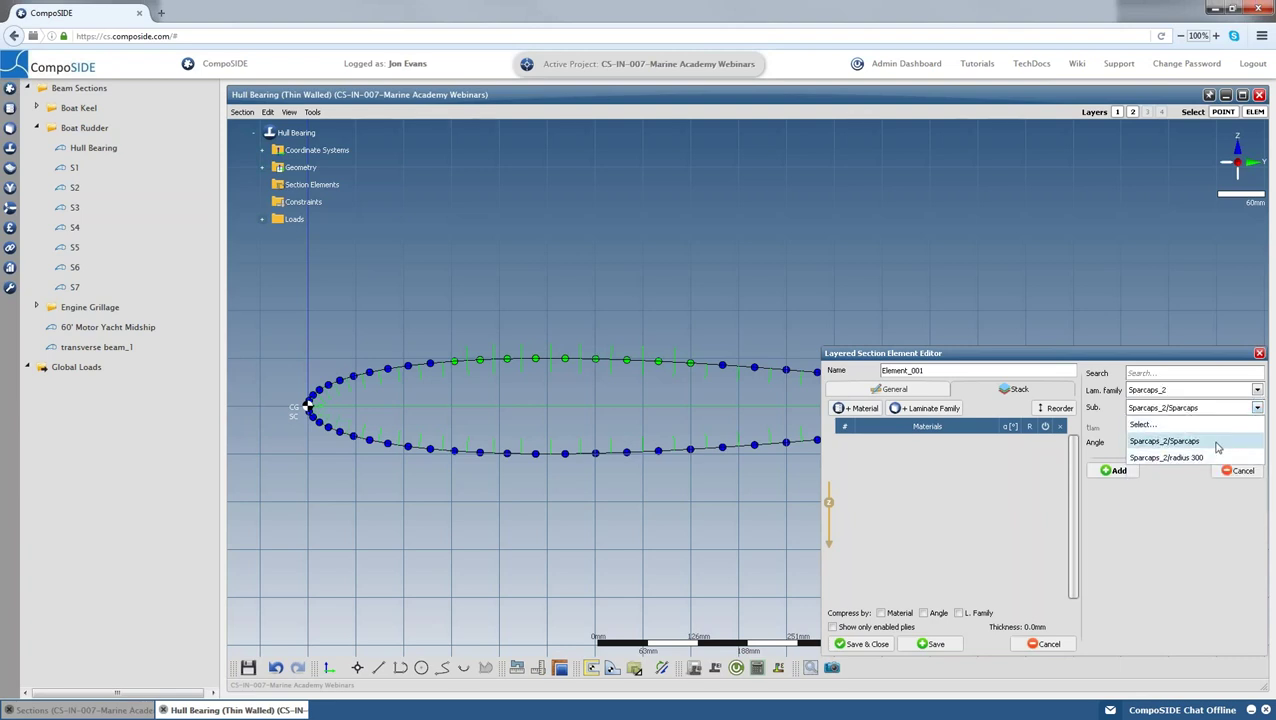
{"action": "left_click", "coordinate": [1217, 447]}
{"action": "left_click", "coordinate": [1116, 472]}
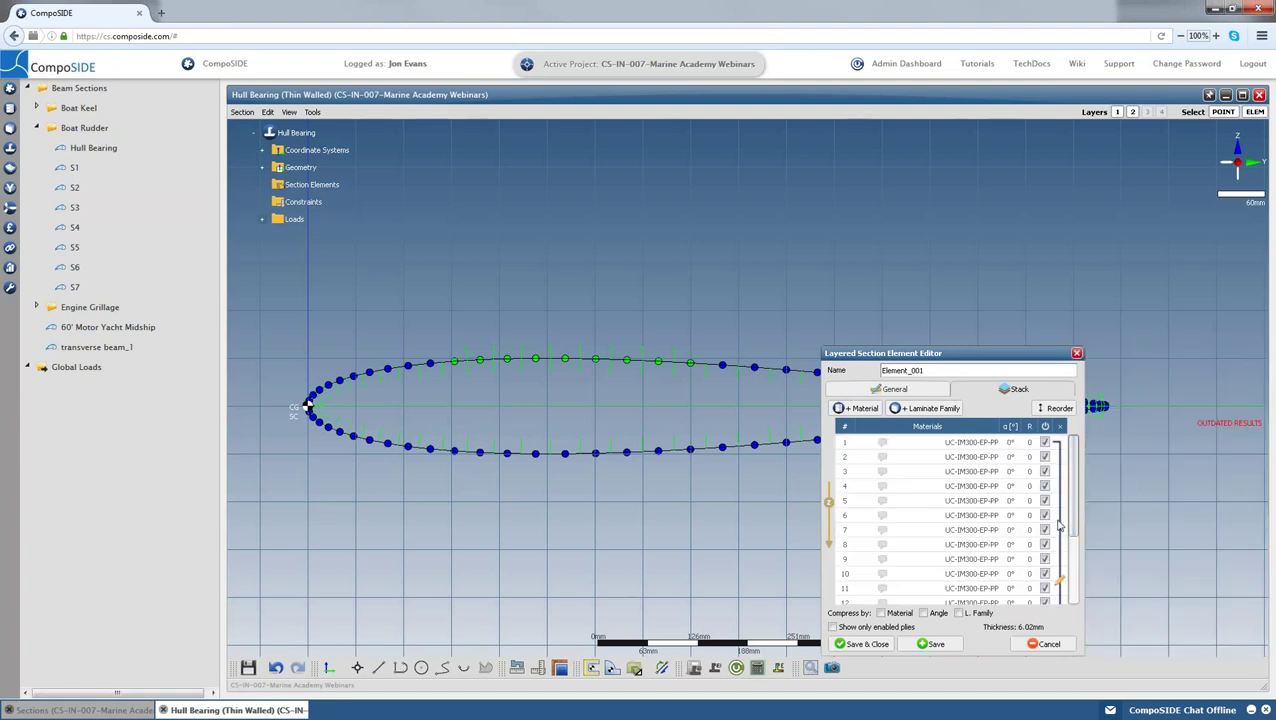
Step: Switch the stack's Sparcaps_2 laminate family to the sub-laminate Sparcaps_2/radius 300
{"action": "left_click_drag", "start_coordinate": [1074, 478], "coordinate": [1075, 540]}
{"action": "mouse_move", "coordinate": [1061, 459]}
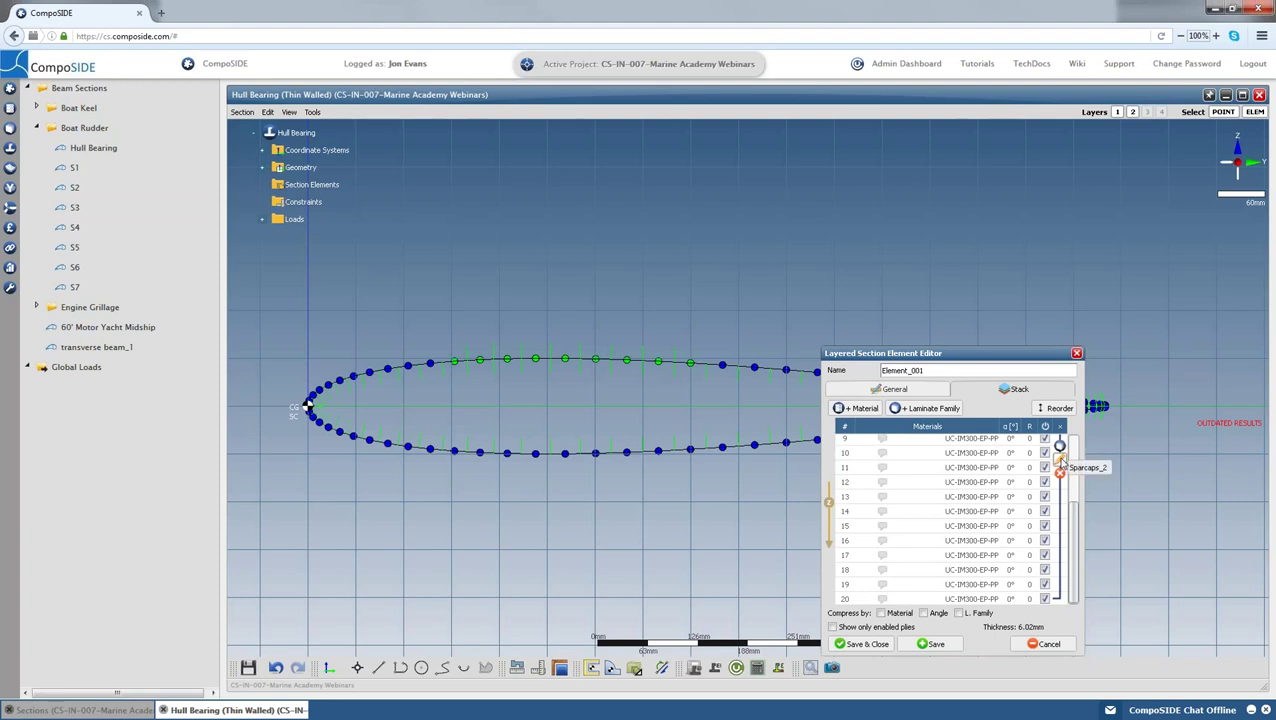
{"action": "left_click", "coordinate": [1060, 459]}
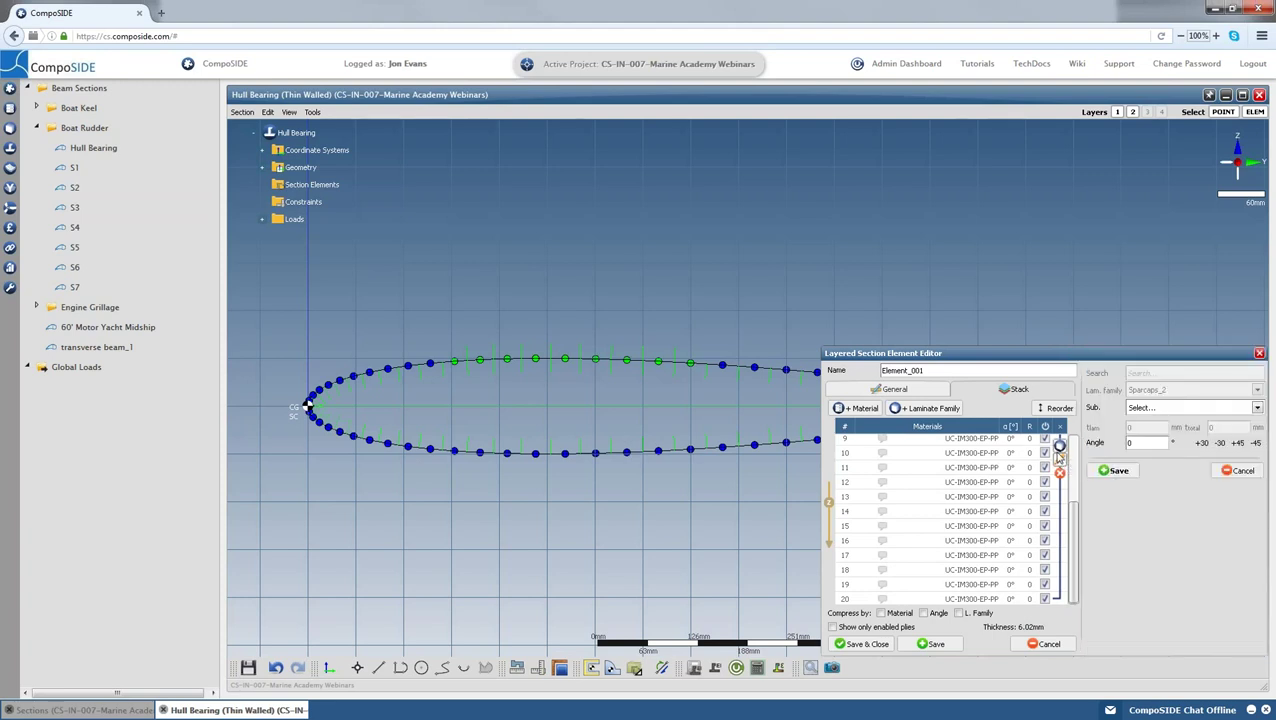
{"action": "left_click", "coordinate": [1180, 408]}
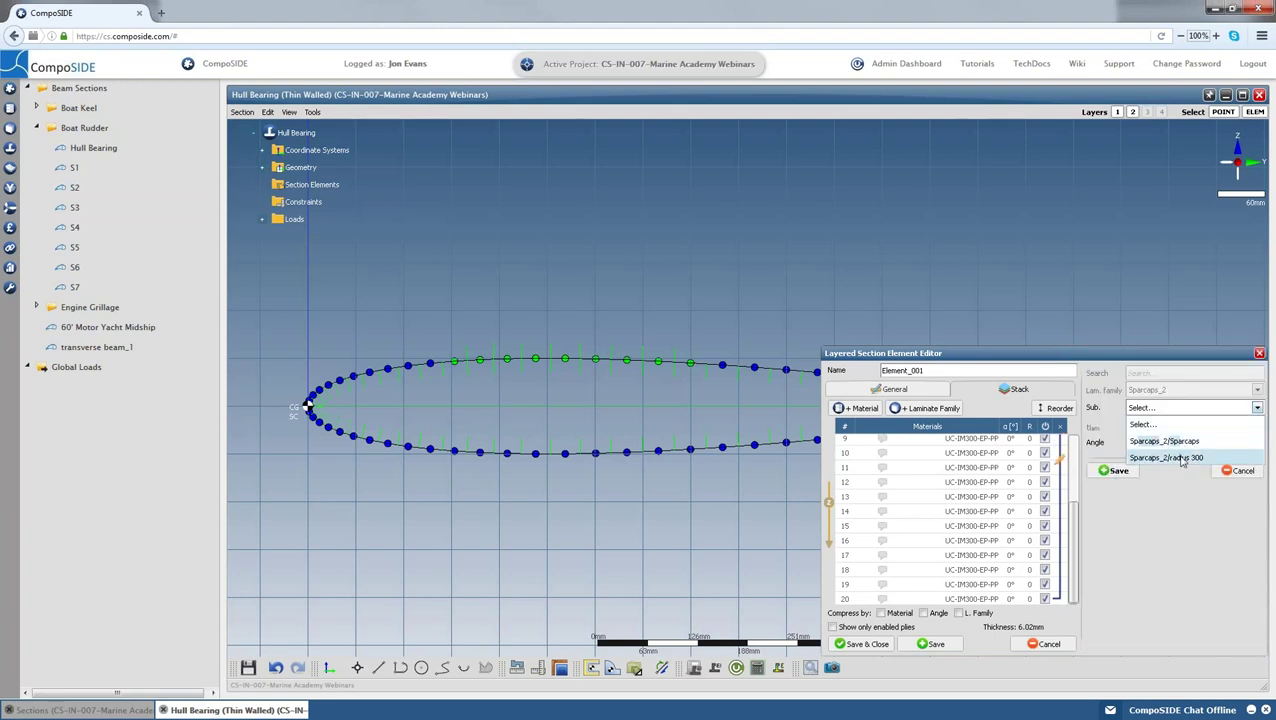
{"action": "left_click", "coordinate": [1184, 459]}
{"action": "left_click", "coordinate": [1112, 474]}
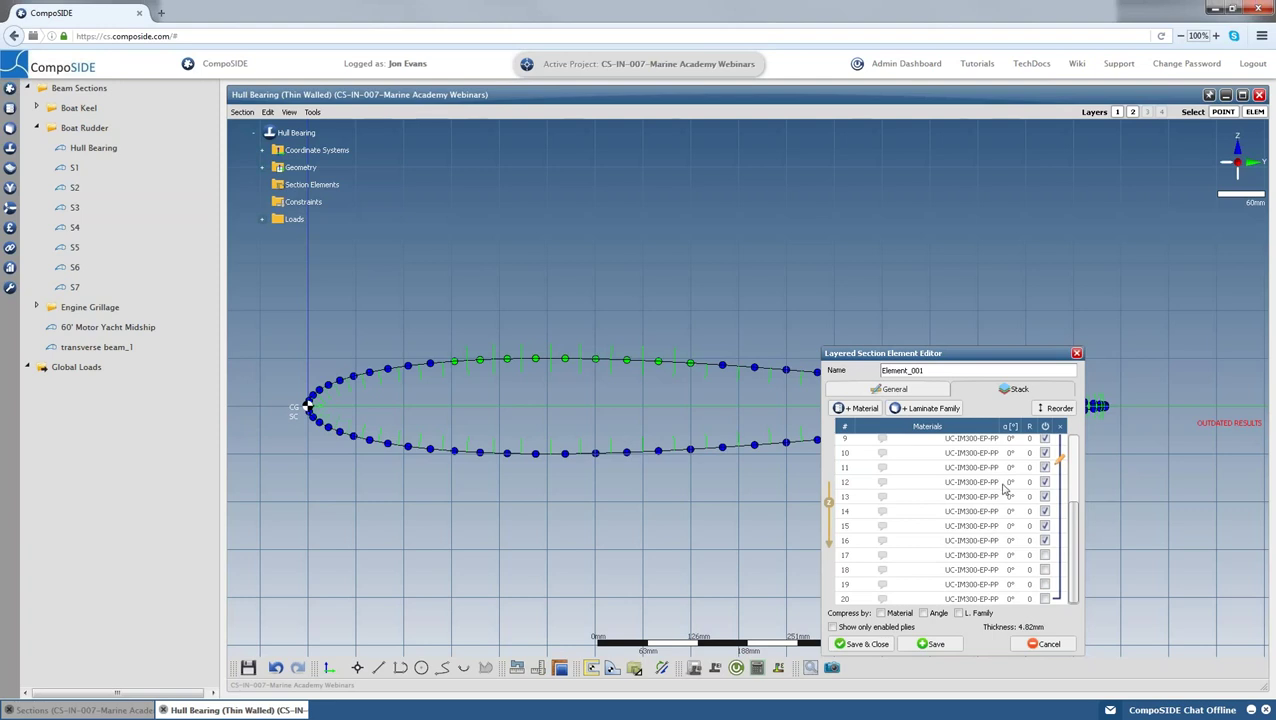
Step: Set the stack's sub-laminate to Sparcaps_2/Sparcaps and save the layered element
{"action": "left_click", "coordinate": [1058, 458]}
{"action": "left_click", "coordinate": [1180, 409]}
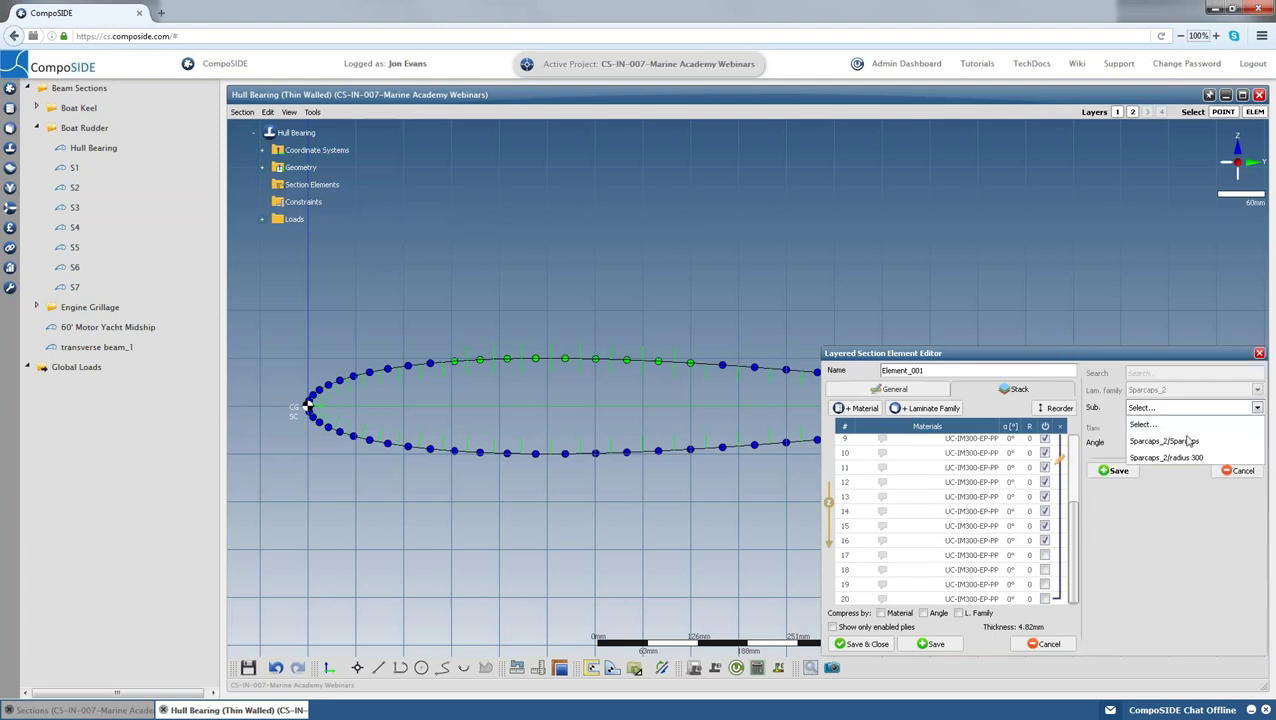
{"action": "left_click", "coordinate": [1185, 441]}
{"action": "left_click", "coordinate": [1118, 471]}
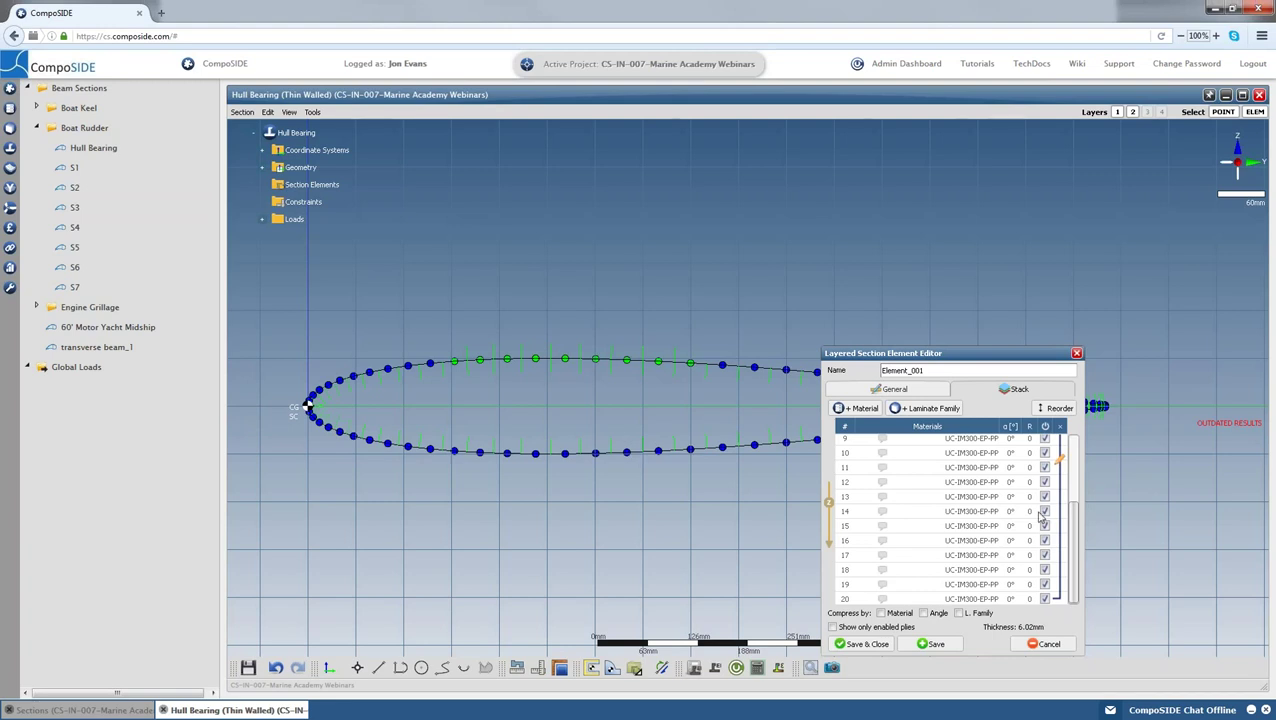
{"action": "left_click", "coordinate": [858, 643]}
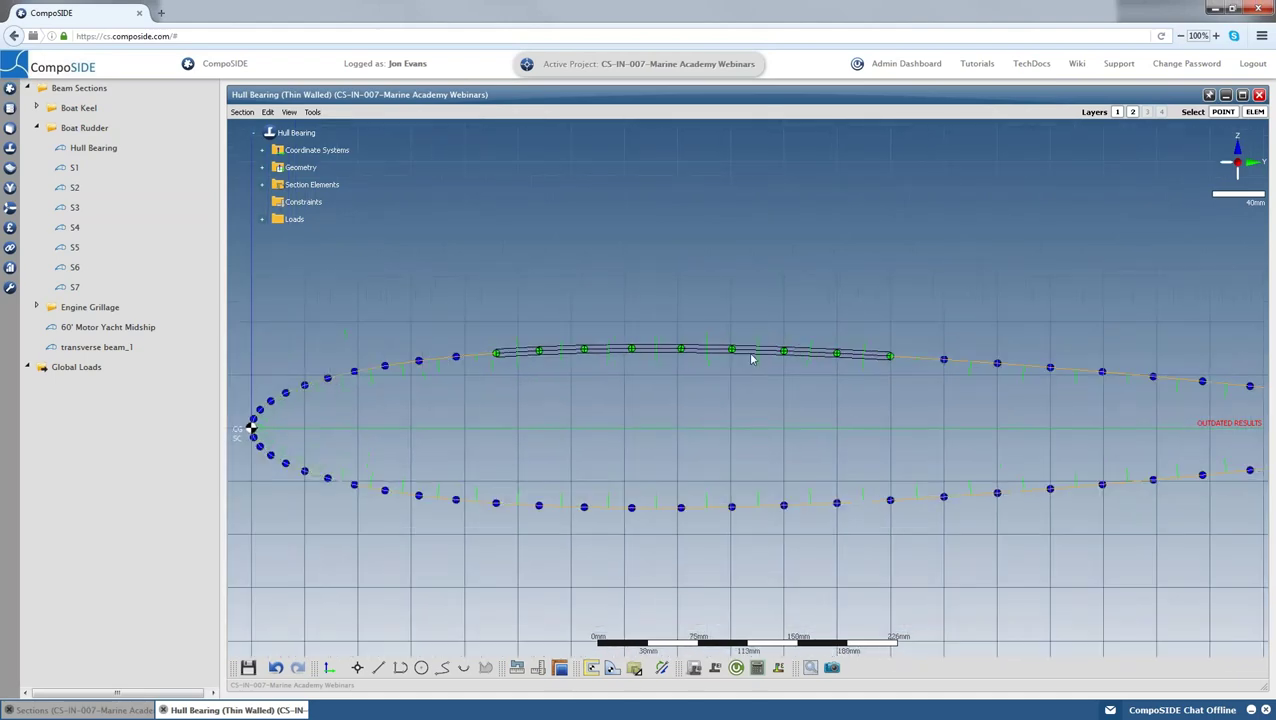
Step: Delete the airfoil geometry, keeping the upper polyline
{"action": "left_click_drag", "start_coordinate": [478, 320], "coordinate": [876, 388]}
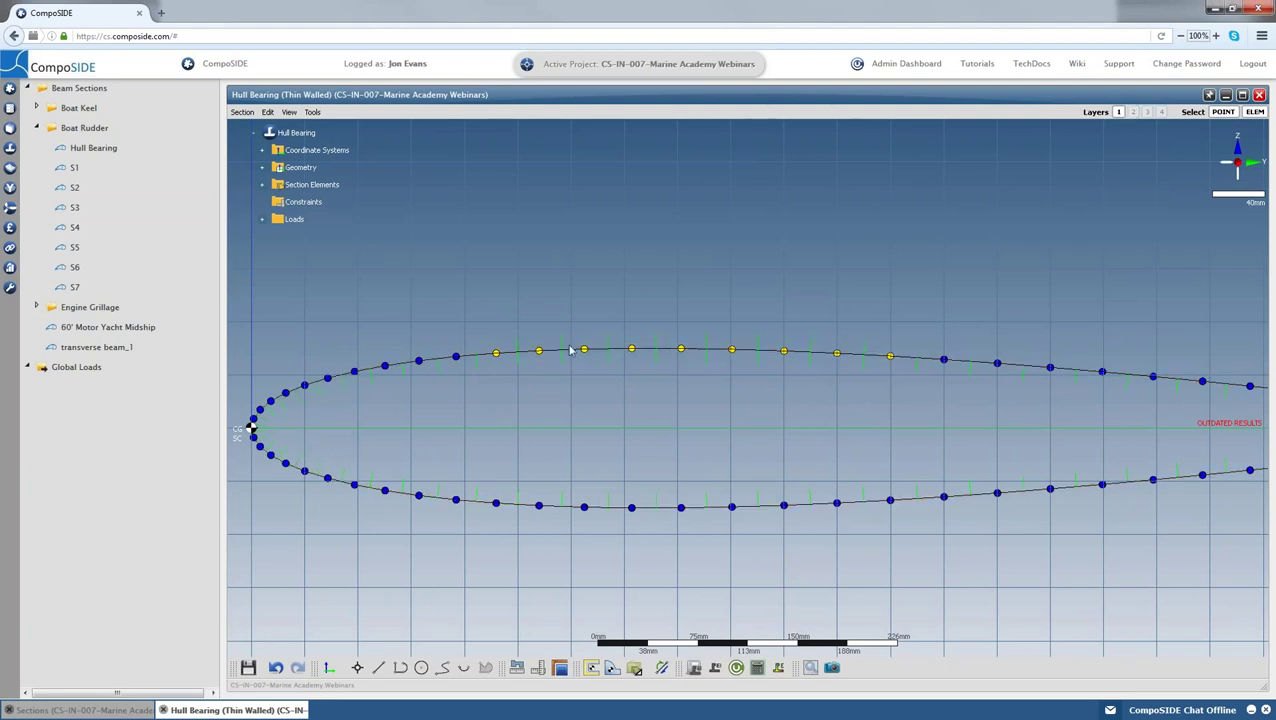
{"action": "right_click", "coordinate": [431, 362]}
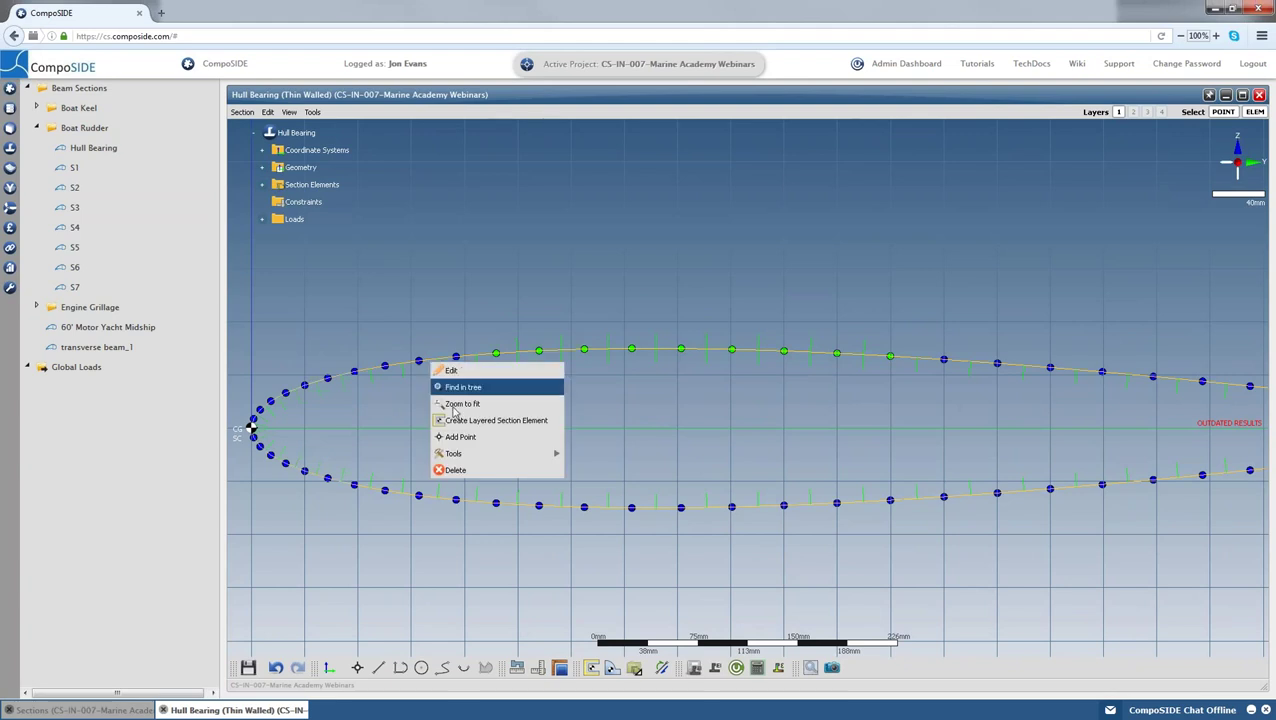
{"action": "left_click", "coordinate": [498, 470]}
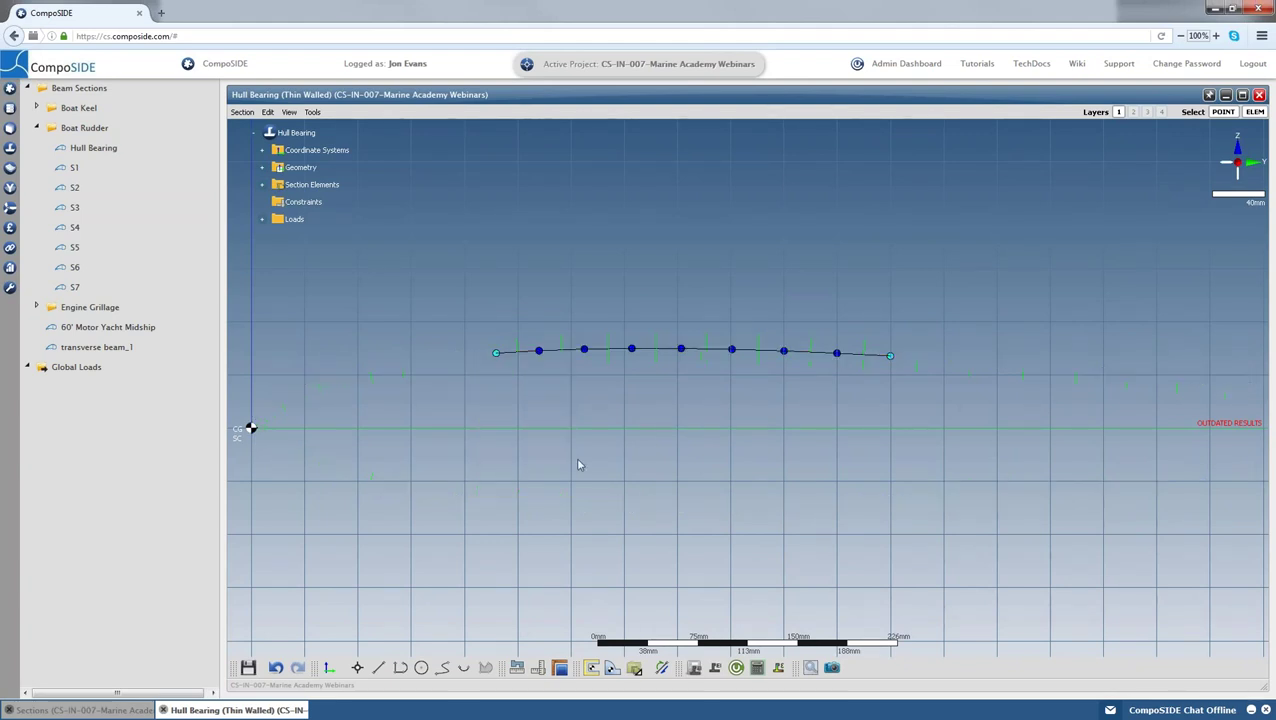
Step: Mirror the upper polyline about the Y axis of a coordinate system, keeping the source polyline
{"action": "right_click", "coordinate": [658, 350]}
{"action": "mouse_move", "coordinate": [729, 447]}
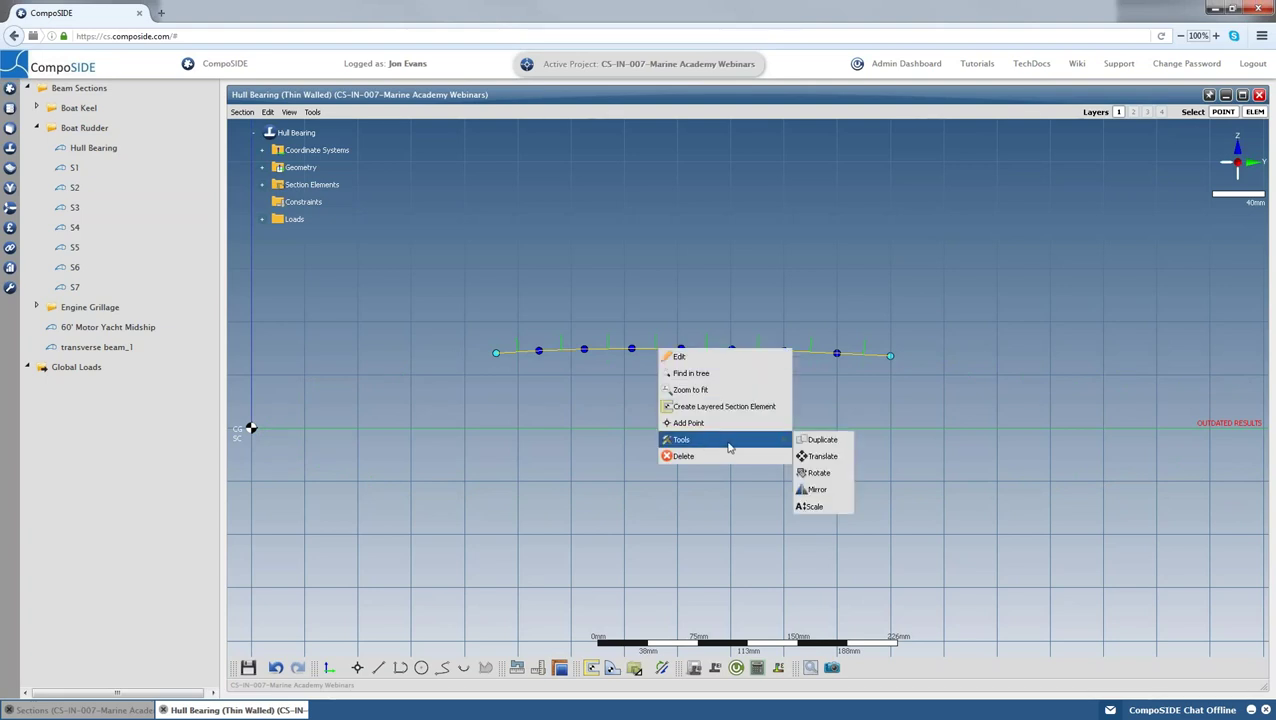
{"action": "left_click", "coordinate": [826, 489]}
{"action": "left_click", "coordinate": [790, 360]}
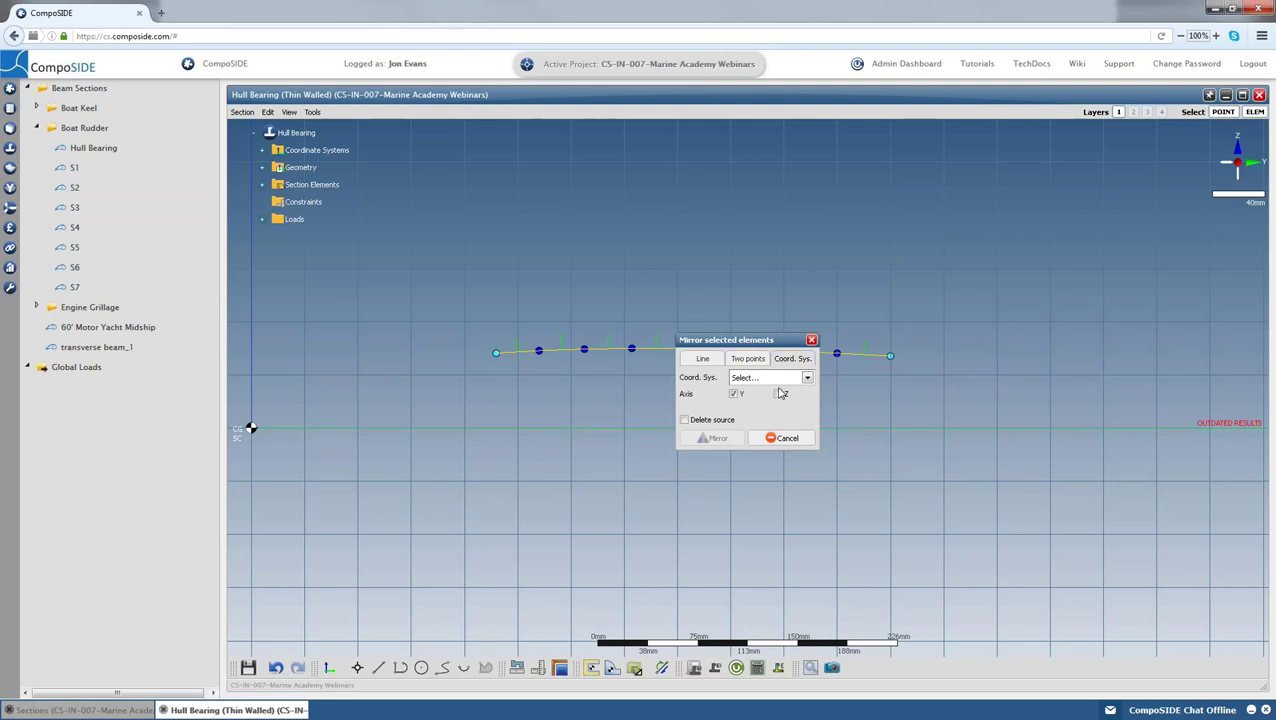
{"action": "left_click", "coordinate": [806, 377]}
{"action": "left_click", "coordinate": [762, 408]}
{"action": "left_click", "coordinate": [714, 438]}
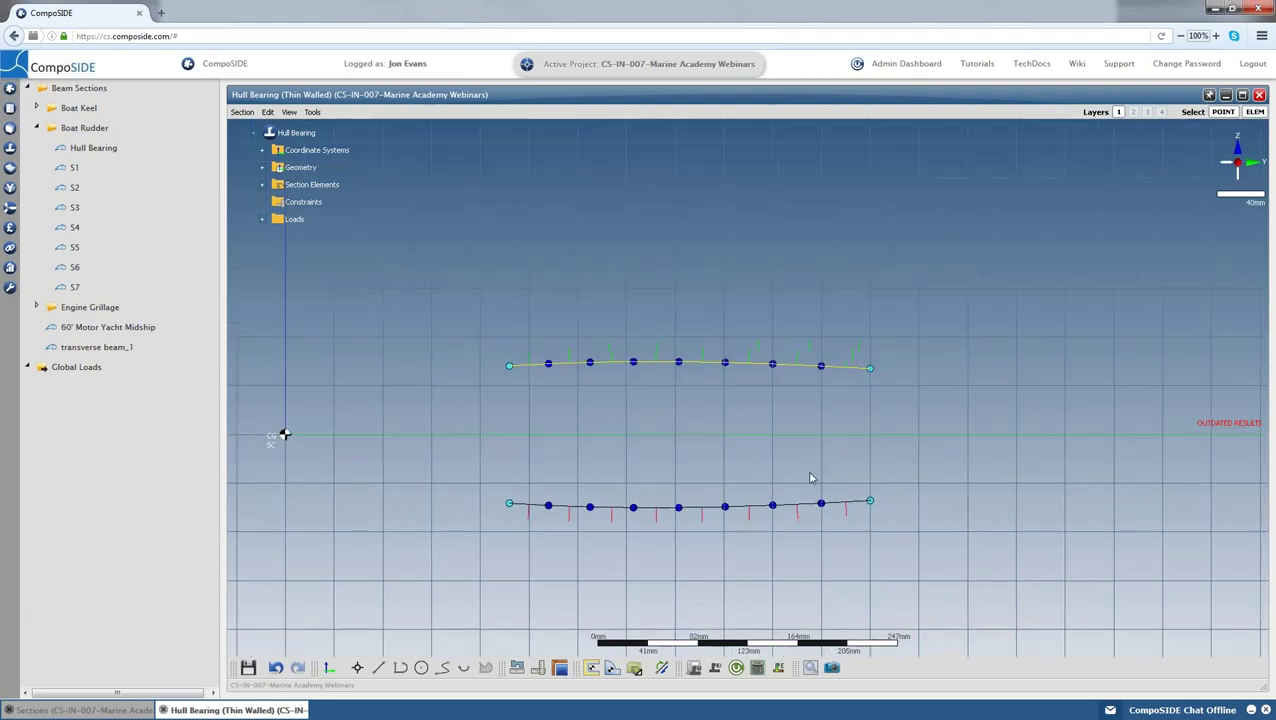
Step: Add the mirrored polyline to the geometry used by Element_001 and save the element
{"action": "left_click", "coordinate": [862, 337]}
{"action": "double_click", "coordinate": [846, 320]}
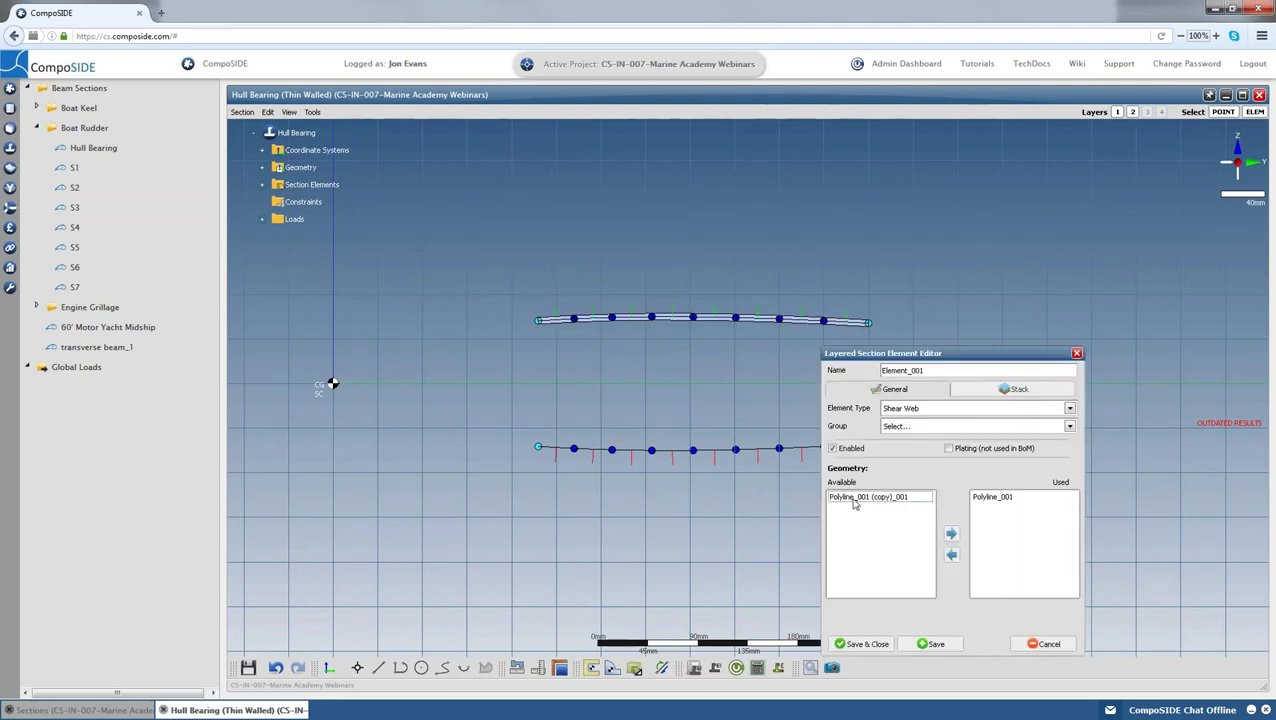
{"action": "double_click", "coordinate": [855, 498]}
{"action": "left_click", "coordinate": [862, 643]}
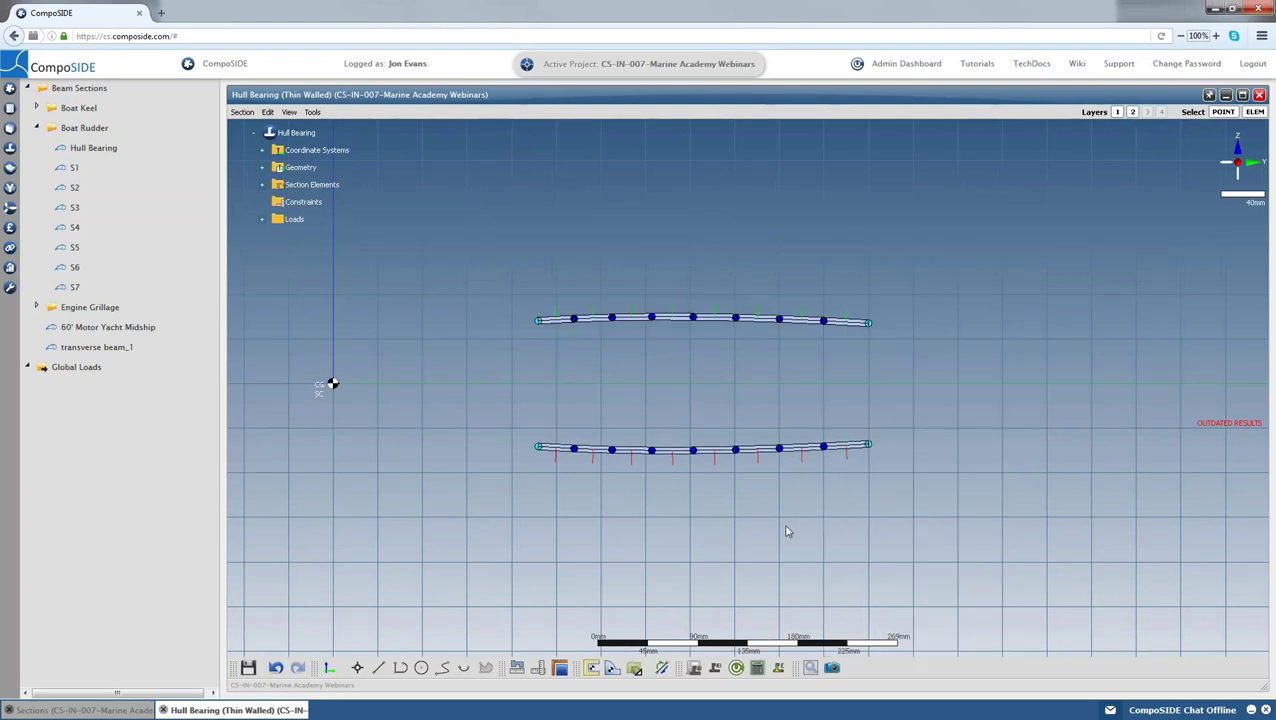
Step: Change the mirrored lower polyline's offset type so its laminate lies entirely on the outer side, and redisplay the element layer
{"action": "left_click", "coordinate": [1132, 112]}
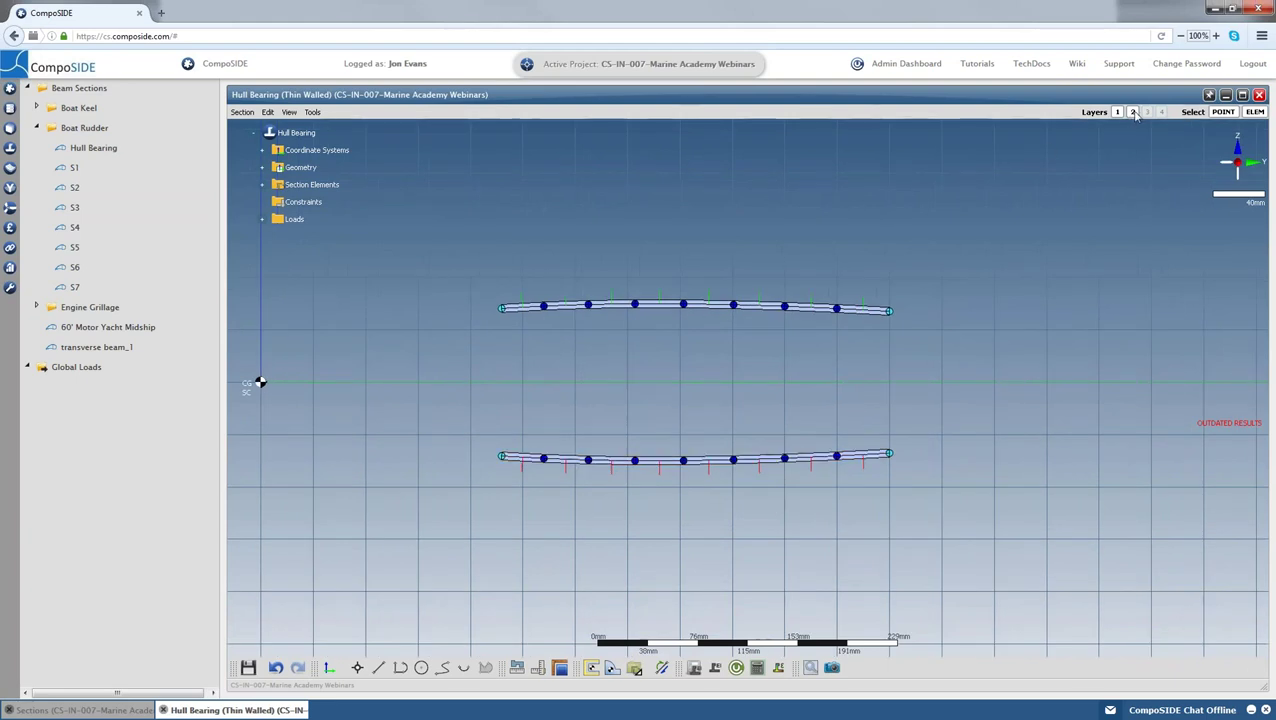
{"action": "right_click", "coordinate": [752, 463]}
{"action": "left_click", "coordinate": [779, 467]}
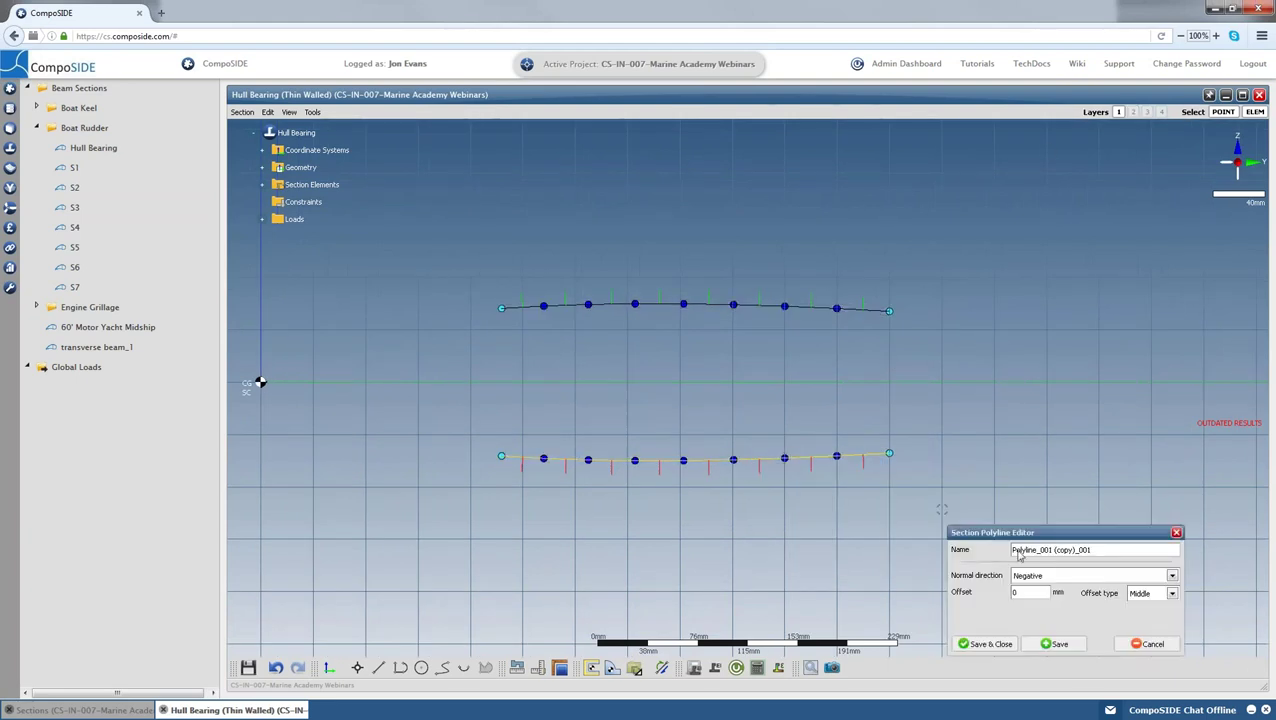
{"action": "left_click", "coordinate": [1143, 596]}
{"action": "left_click", "coordinate": [1137, 607]}
{"action": "left_click", "coordinate": [990, 644]}
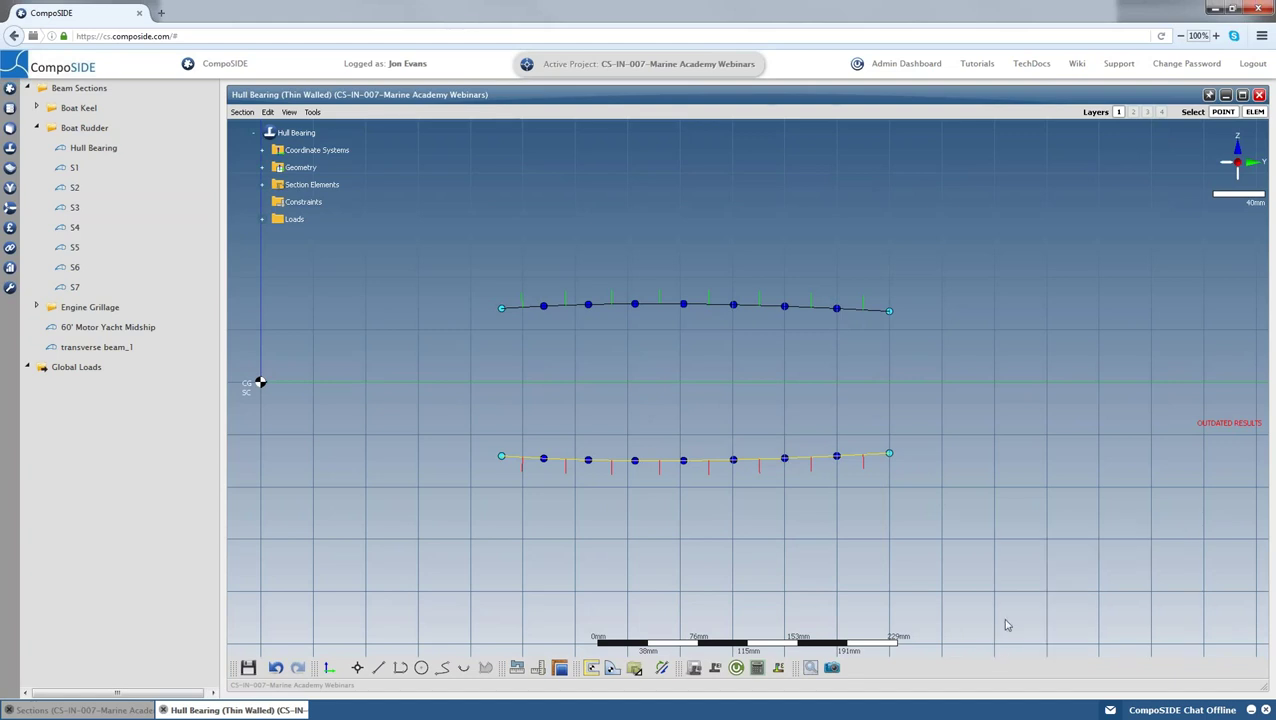
{"action": "left_click", "coordinate": [1134, 113]}
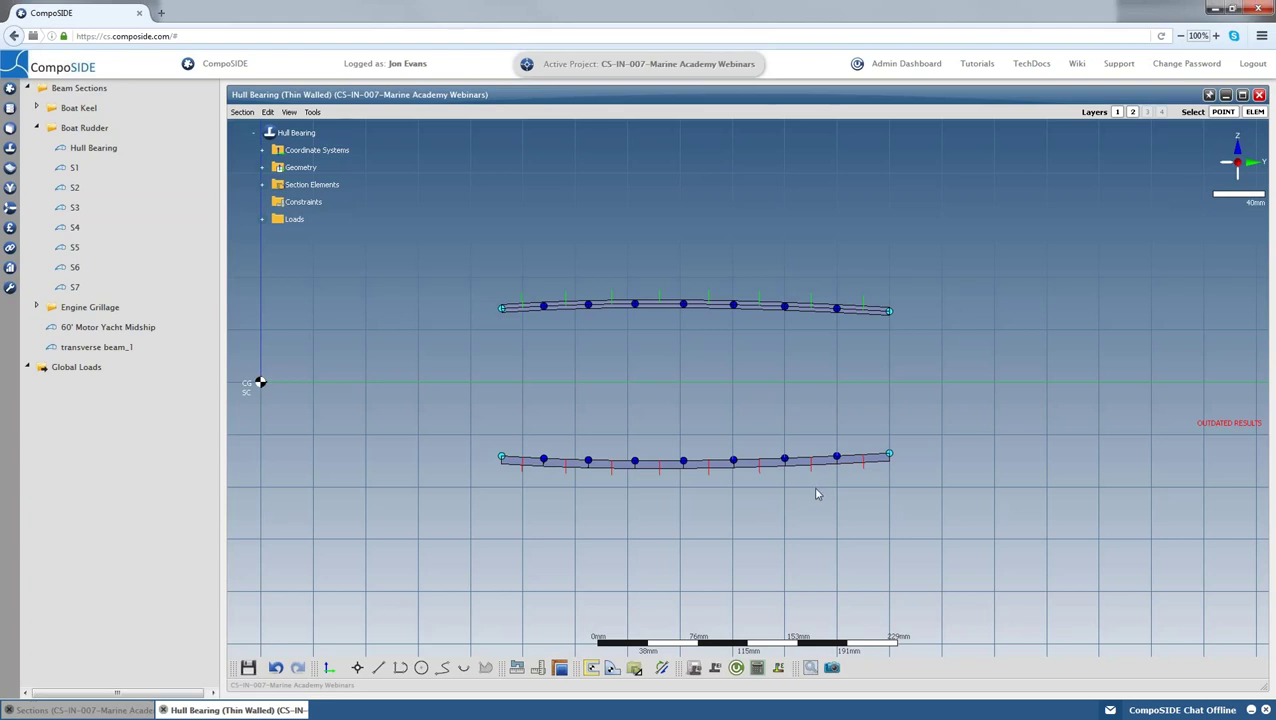
Step: Draw a vertical line about 113 mm long joining the upper and lower polylines at the ends nearest the origin, and save it
{"action": "scroll", "coordinate": [815, 492], "scroll_direction": "down", "scroll_amount": 2}
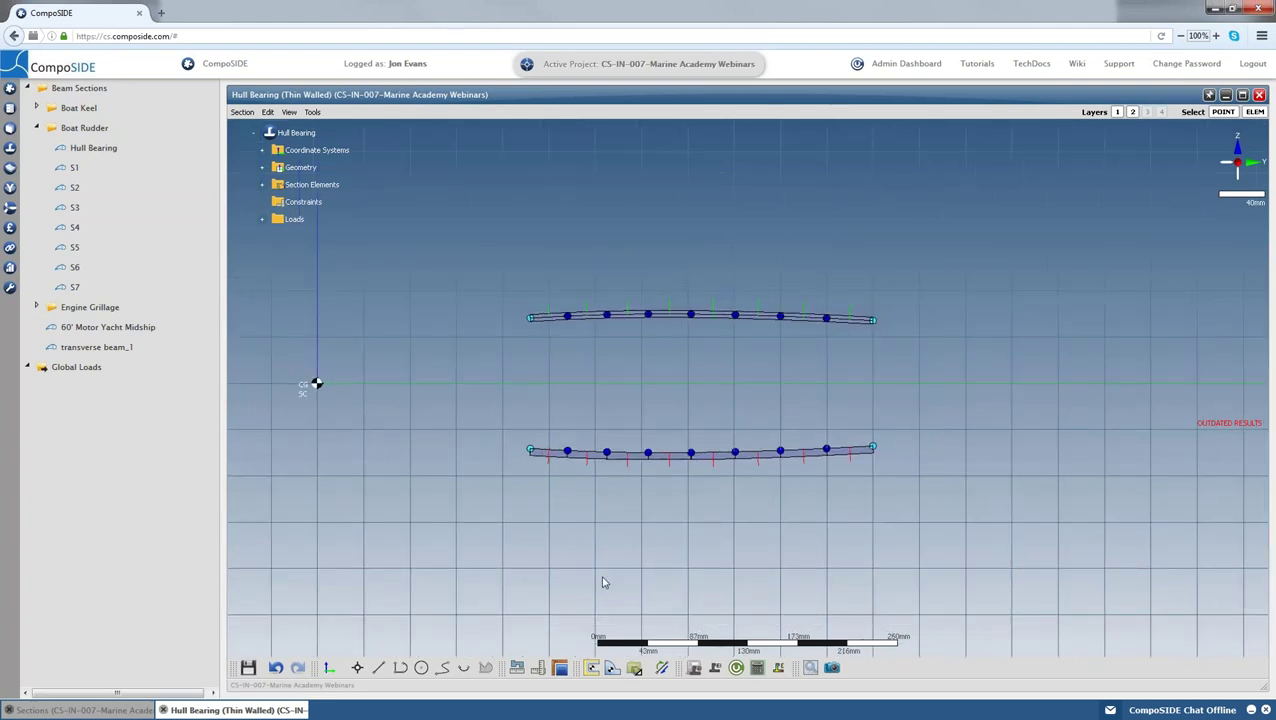
{"action": "left_click", "coordinate": [378, 667]}
{"action": "left_click", "coordinate": [531, 318]}
{"action": "left_click", "coordinate": [530, 448]}
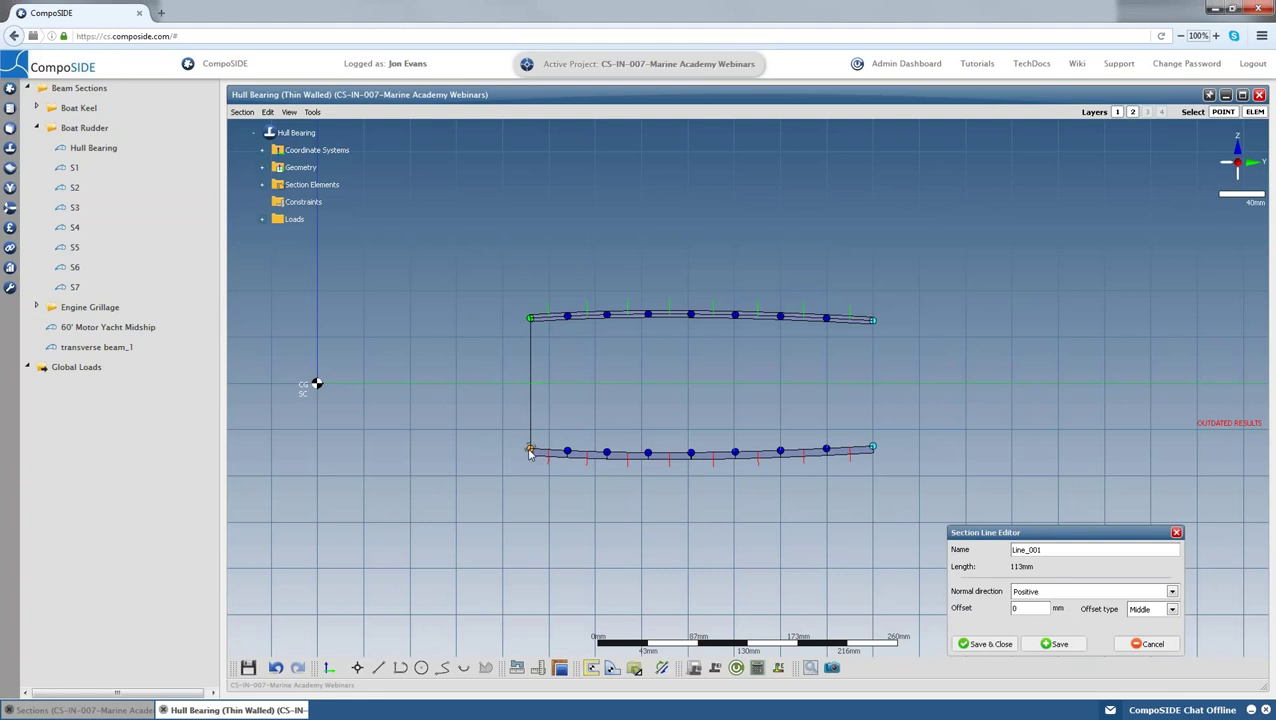
{"action": "left_click", "coordinate": [987, 644]}
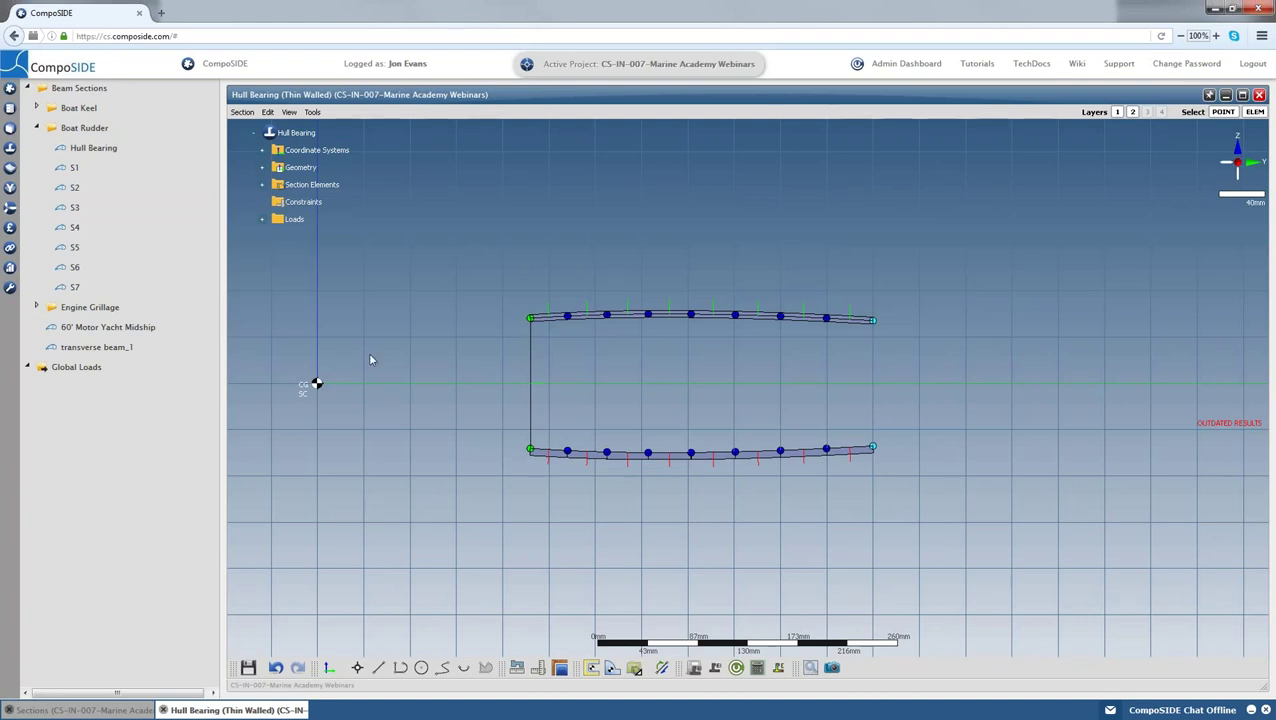
Step: Try to leave the Hull Bearing section for another Boat Rudder section without saving the changes
{"action": "left_click", "coordinate": [93, 207]}
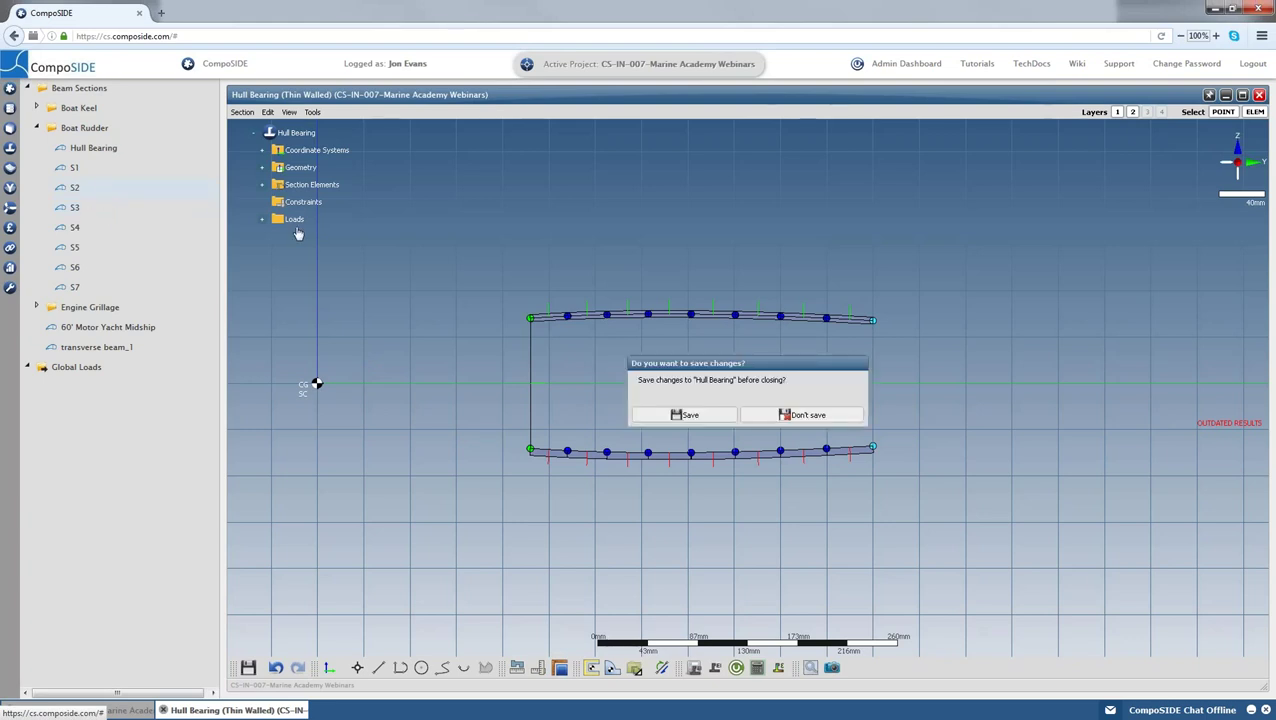
{"action": "left_click", "coordinate": [838, 424]}
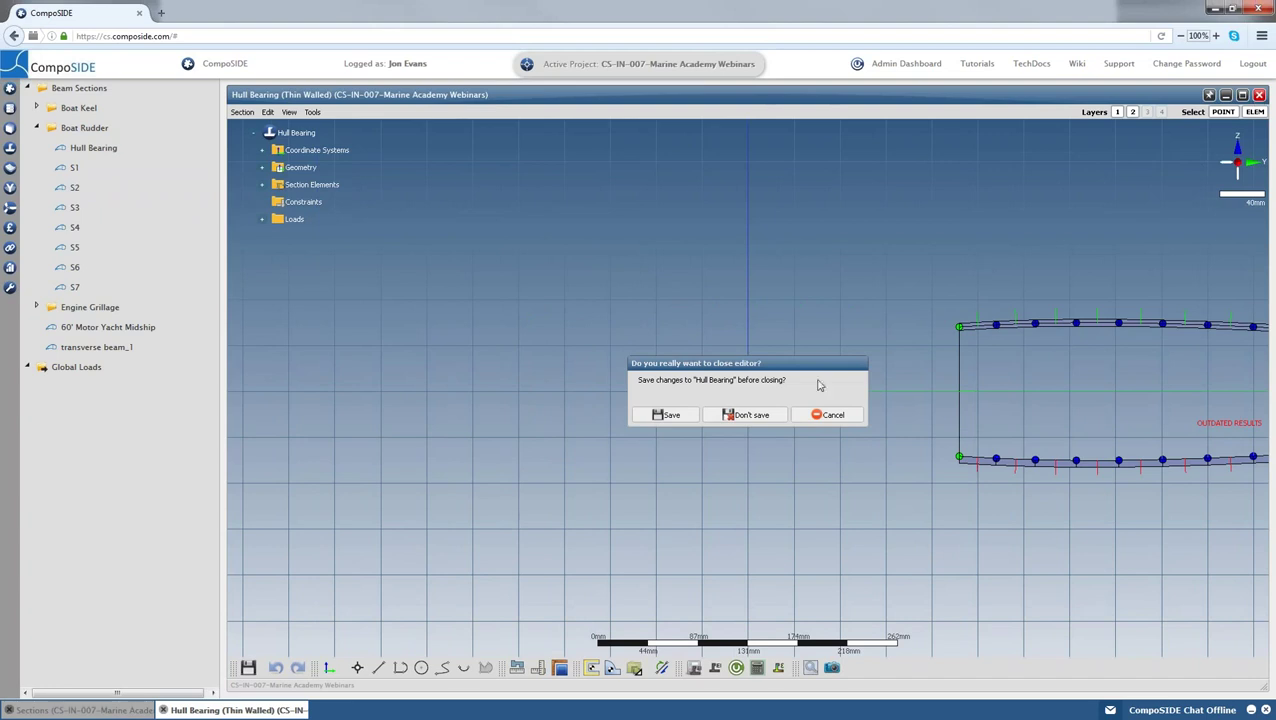
{"action": "left_click", "coordinate": [770, 416]}
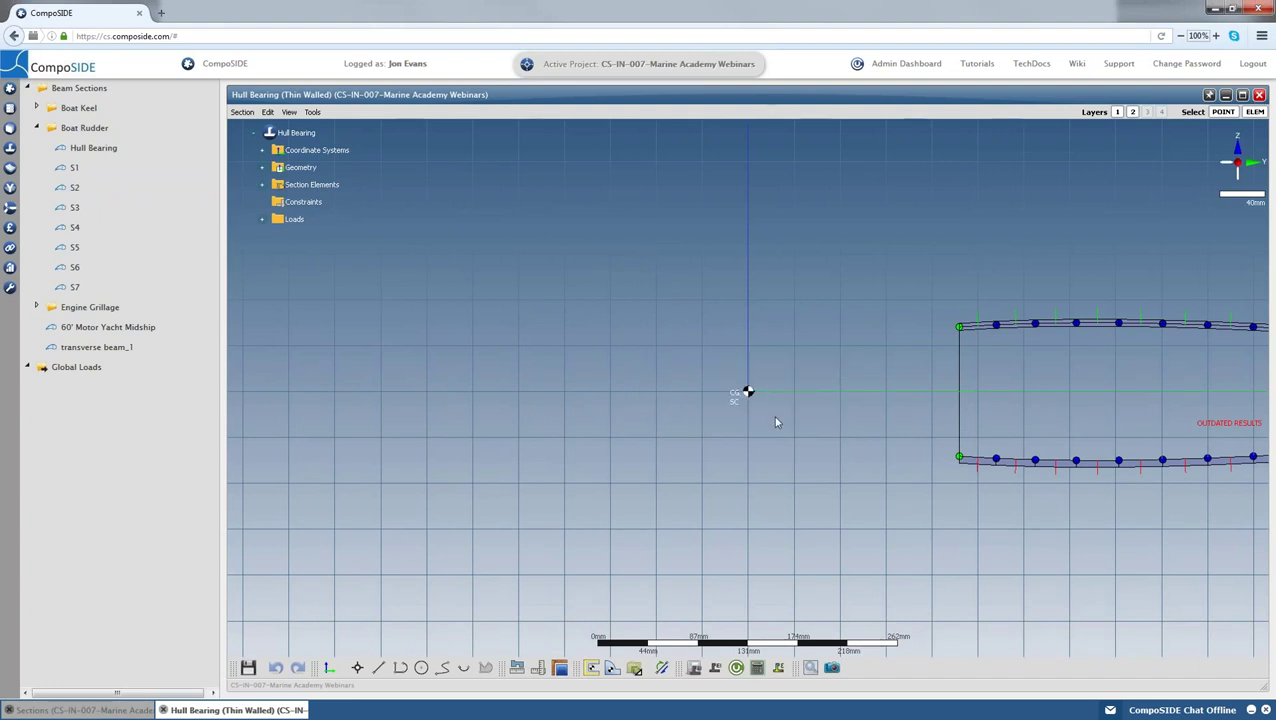
Step: Reload the application and open the Boat Rudder section S2 in SECTIONSpace
{"action": "left_click", "coordinate": [555, 66]}
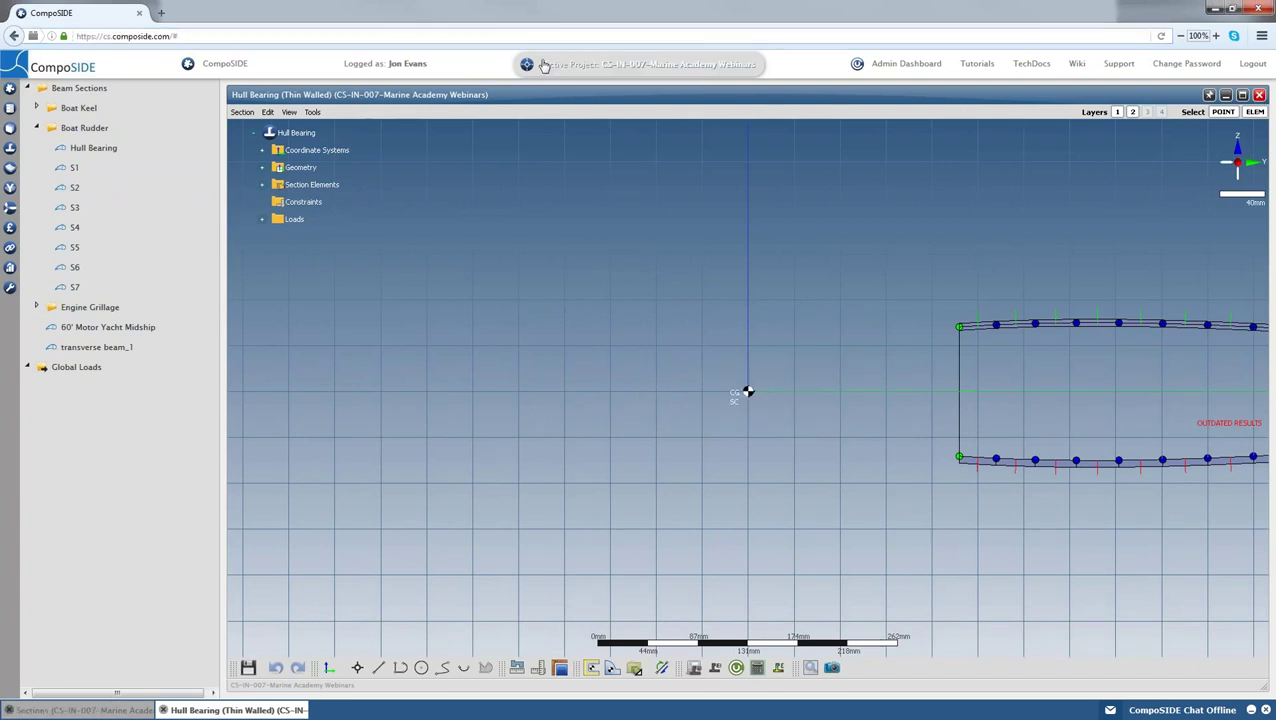
{"action": "left_click", "coordinate": [269, 37]}
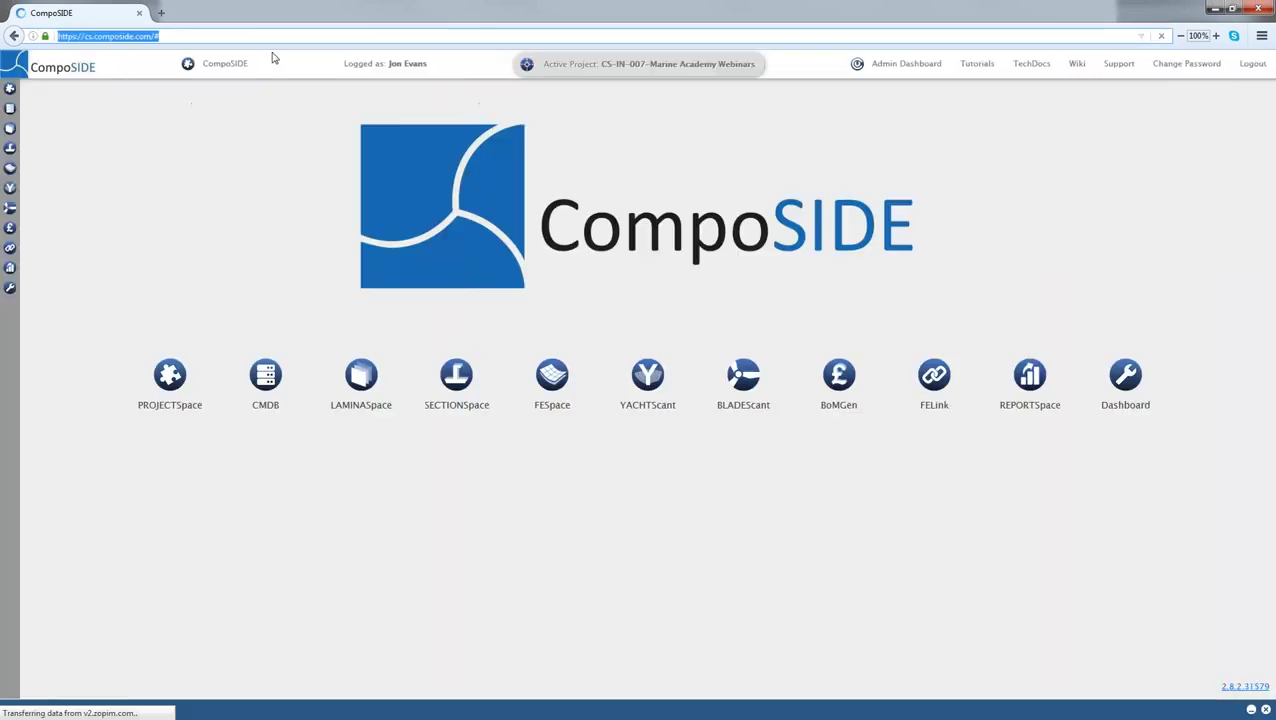
{"action": "left_click", "coordinate": [457, 377]}
{"action": "left_click", "coordinate": [91, 188]}
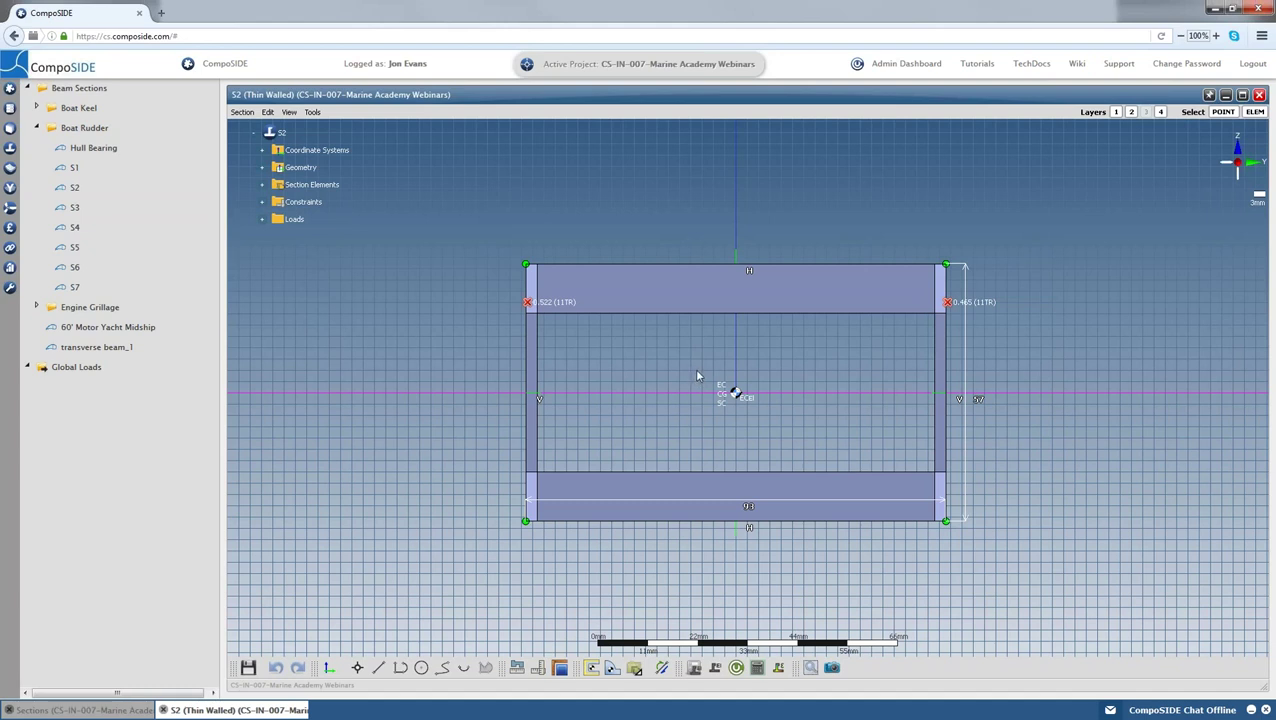
Step: Calculate the Max BM (ULT) load of section S2 and bring up its reserve factor results
{"action": "left_click", "coordinate": [261, 220]}
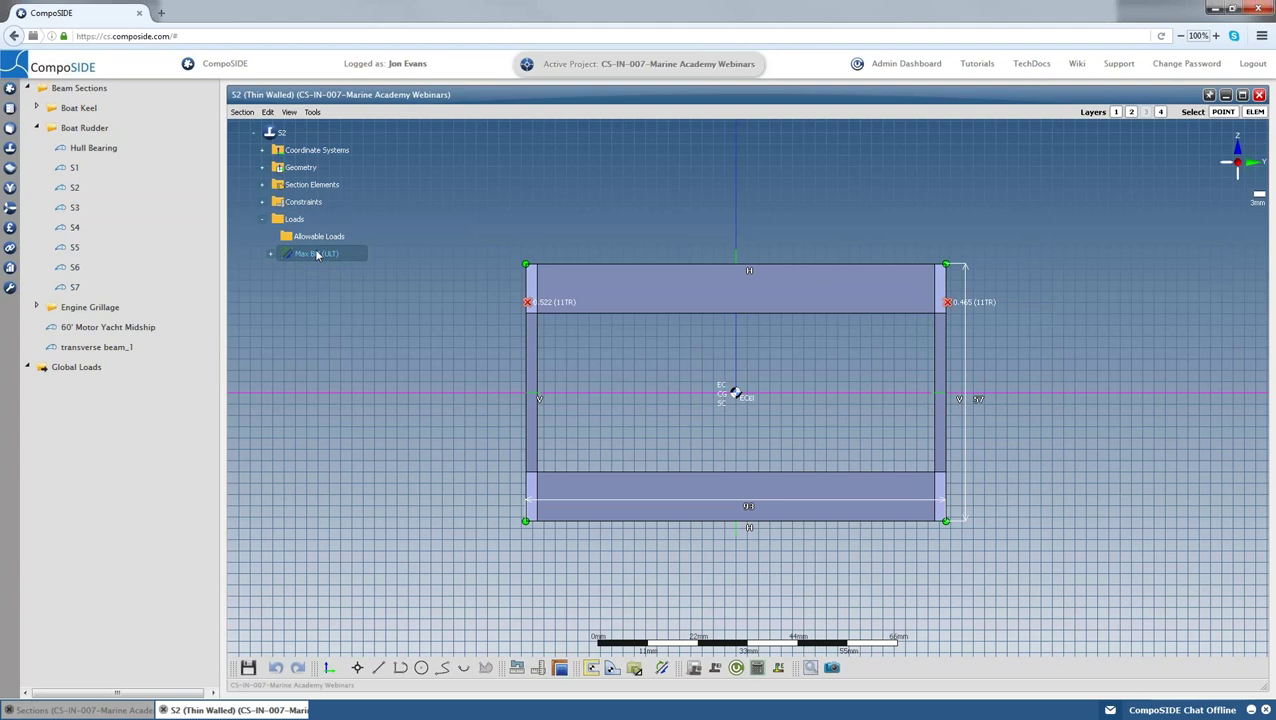
{"action": "right_click", "coordinate": [316, 254]}
{"action": "left_click", "coordinate": [386, 314]}
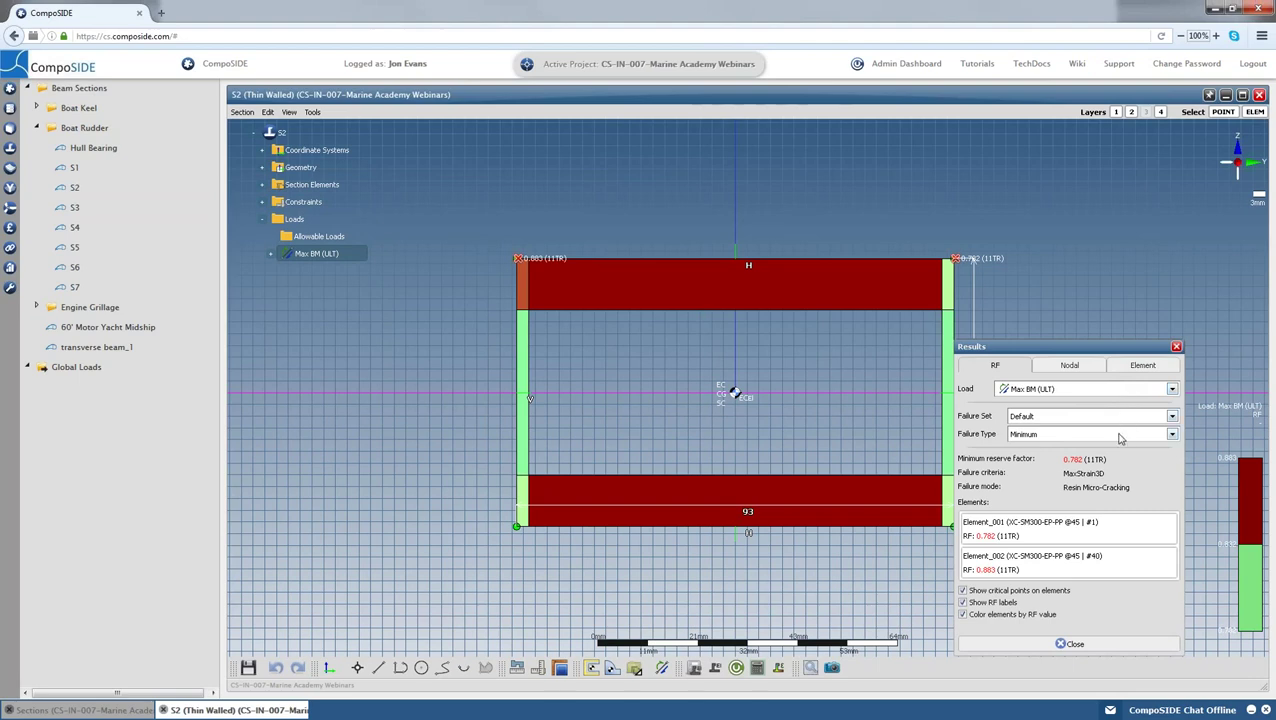
Step: Review the Max BM (ULT) reserve factors for the Fibre failure type, then close the results
{"action": "left_click", "coordinate": [1120, 435]}
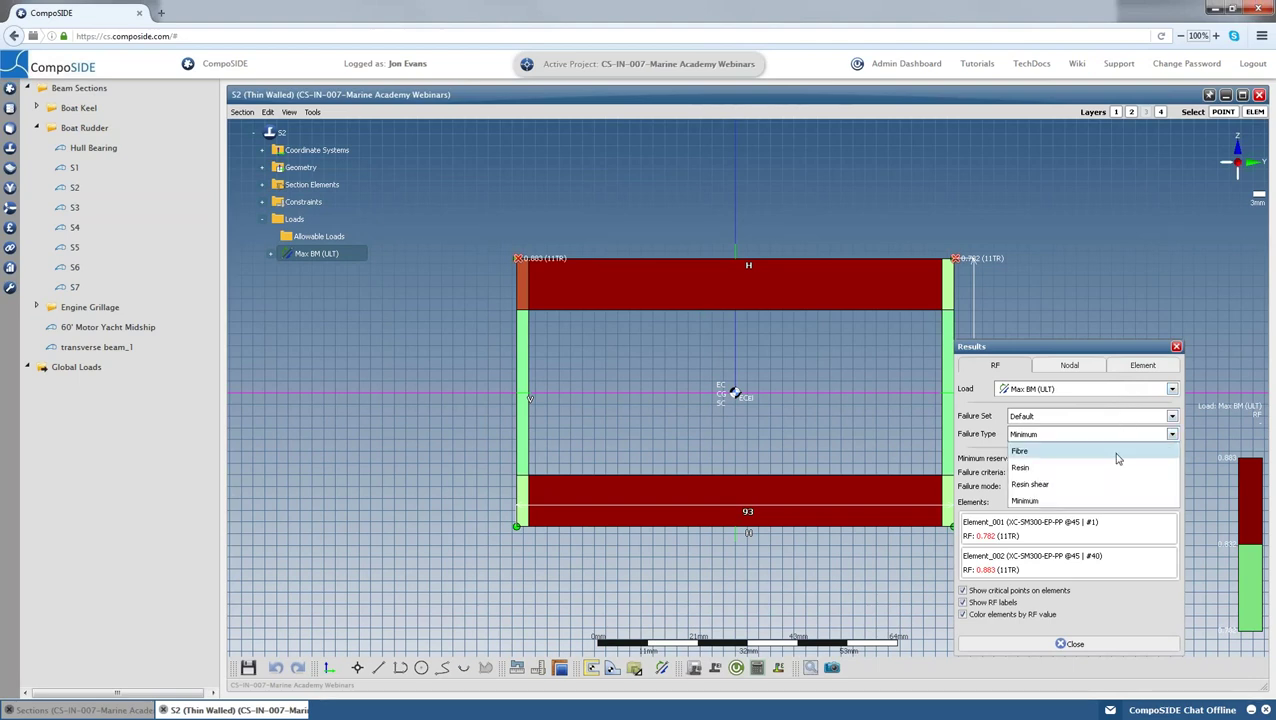
{"action": "left_click", "coordinate": [1118, 456]}
{"action": "middle_click_drag", "start_coordinate": [924, 440], "coordinate": [878, 458]}
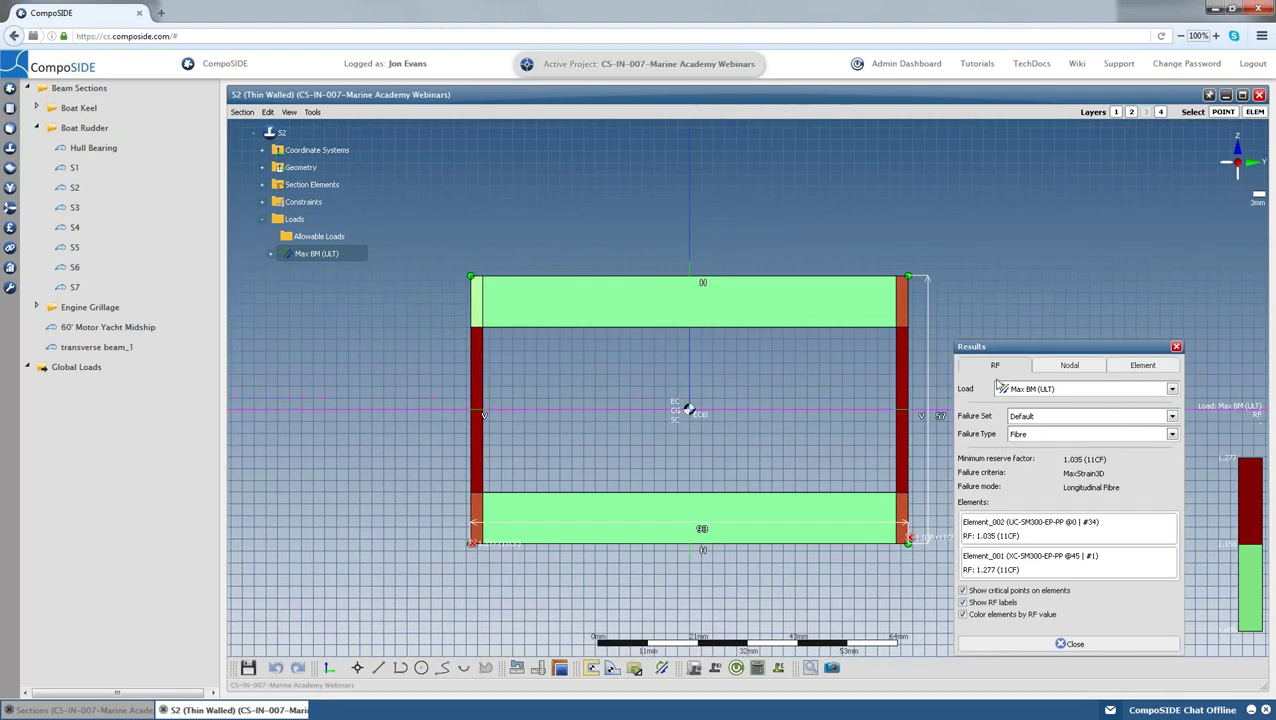
{"action": "left_click_drag", "start_coordinate": [1015, 346], "coordinate": [1035, 258]}
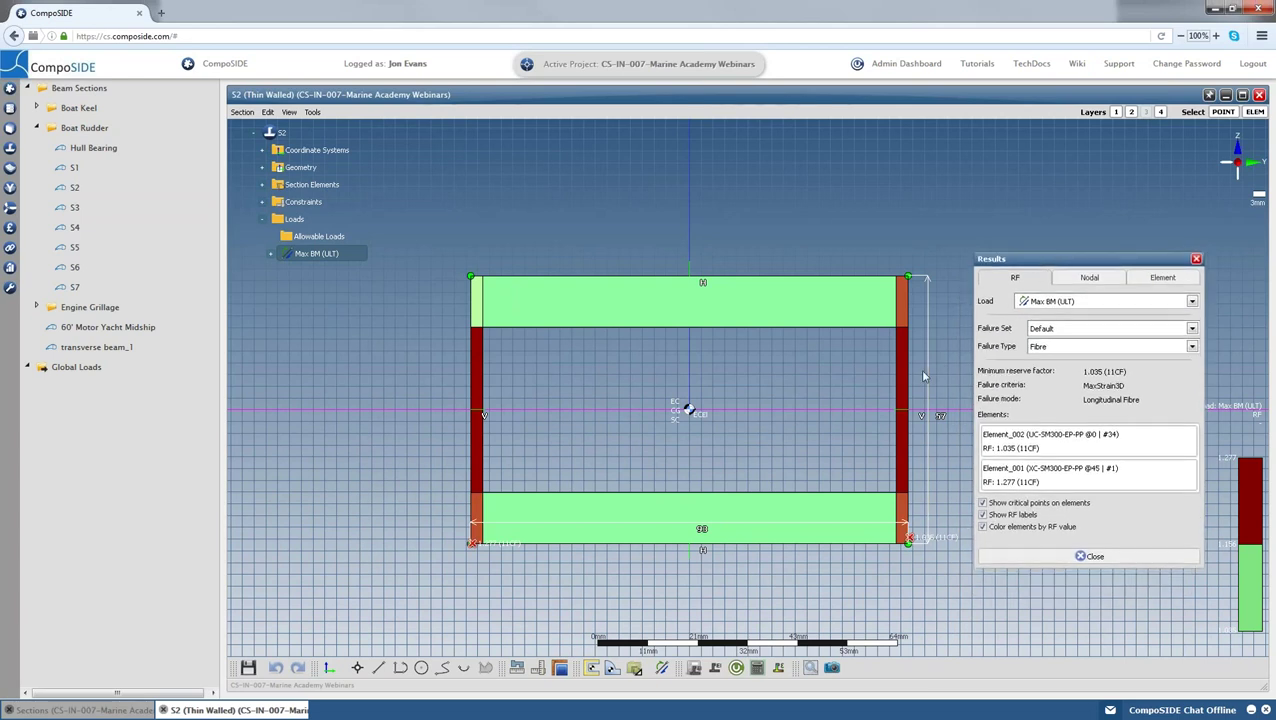
{"action": "middle_click_drag", "start_coordinate": [922, 378], "coordinate": [890, 385]}
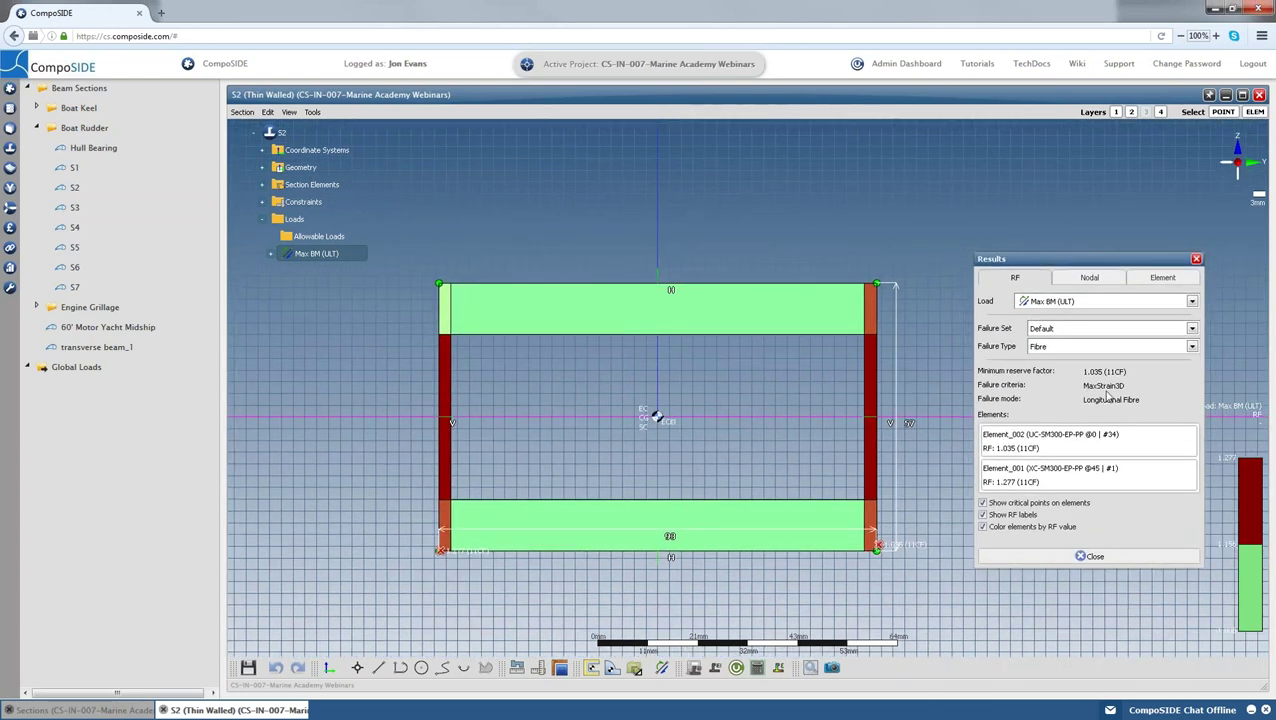
{"action": "left_click", "coordinate": [1117, 557]}
Step: Enable additional plies in the upper flange element's laminate stack for a total thickness of 11.5 mm
{"action": "right_click", "coordinate": [821, 331]}
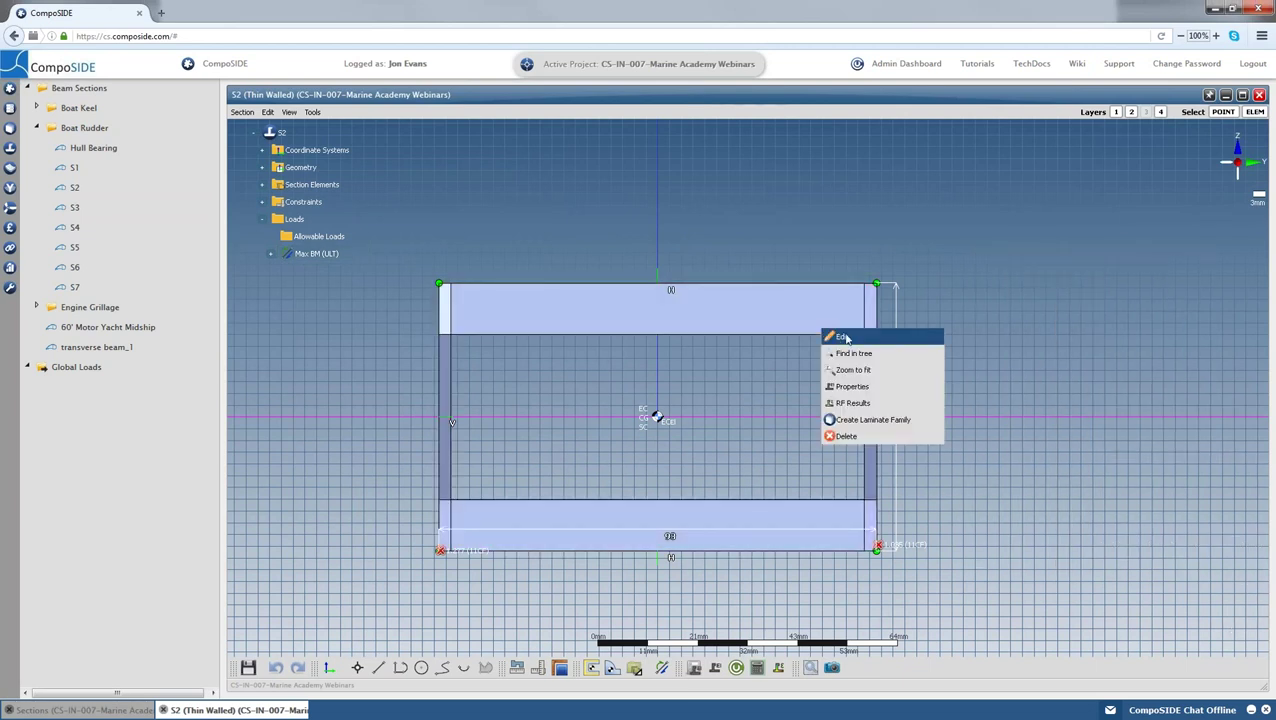
{"action": "left_click", "coordinate": [845, 338]}
{"action": "left_click", "coordinate": [1118, 390]}
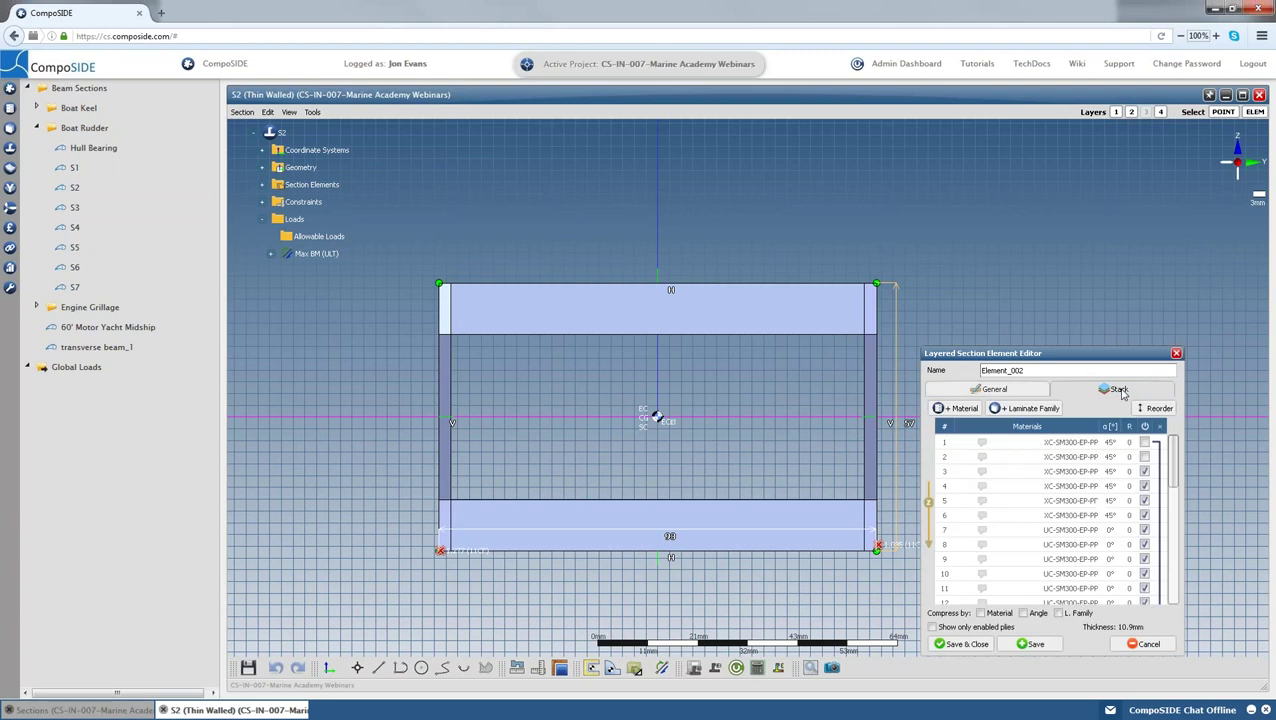
{"action": "left_click_drag", "start_coordinate": [1168, 460], "coordinate": [1167, 552]}
{"action": "left_click", "coordinate": [1145, 560]}
{"action": "scroll", "coordinate": [1150, 530], "scroll_direction": "up", "scroll_amount": 4}
Step: Check the Sparcaps_1 sub-laminates offered for the flange stack without changing the selection, and save and close the element
{"action": "left_click", "coordinate": [1160, 507]}
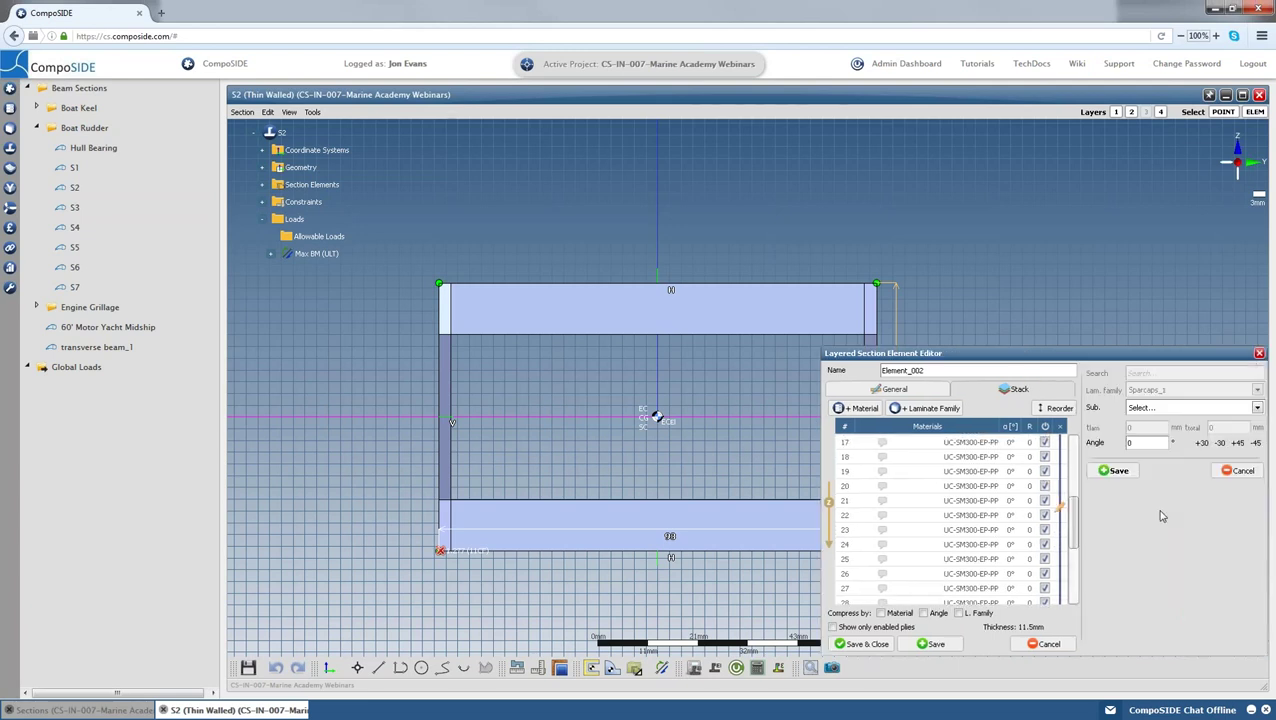
{"action": "left_click", "coordinate": [1170, 408]}
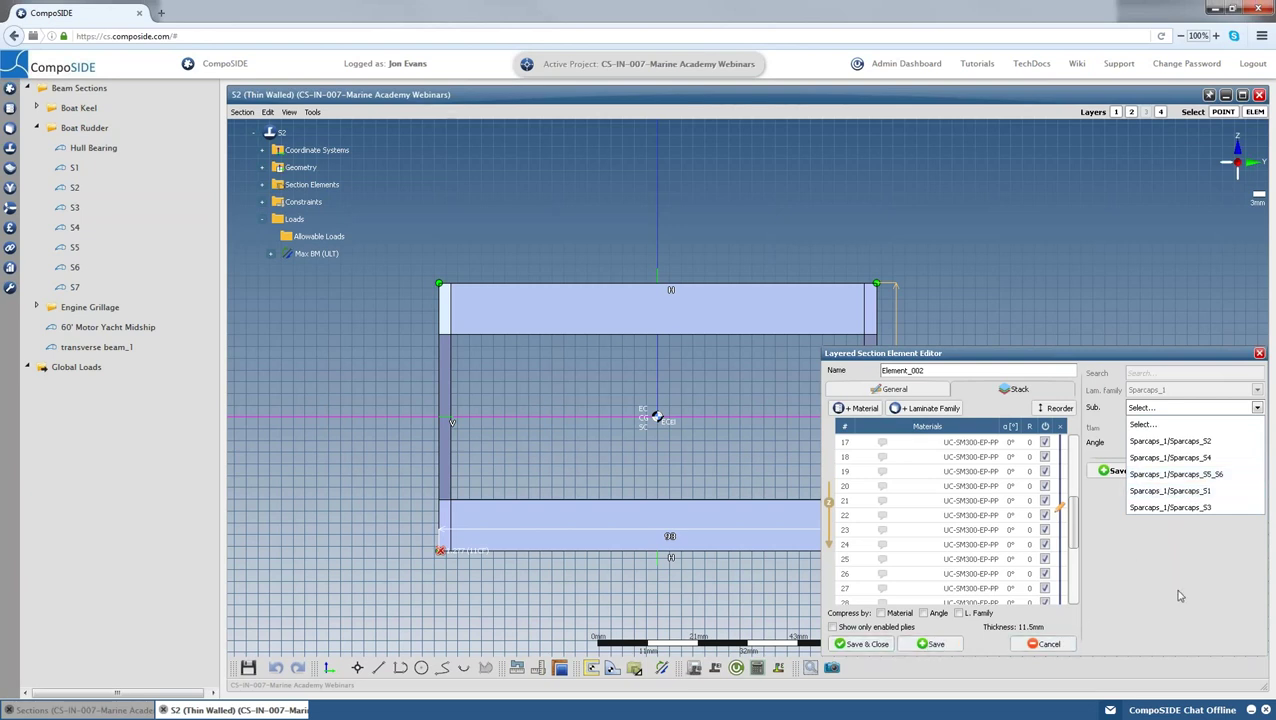
{"action": "left_click", "coordinate": [1203, 428]}
{"action": "left_click", "coordinate": [1240, 470]}
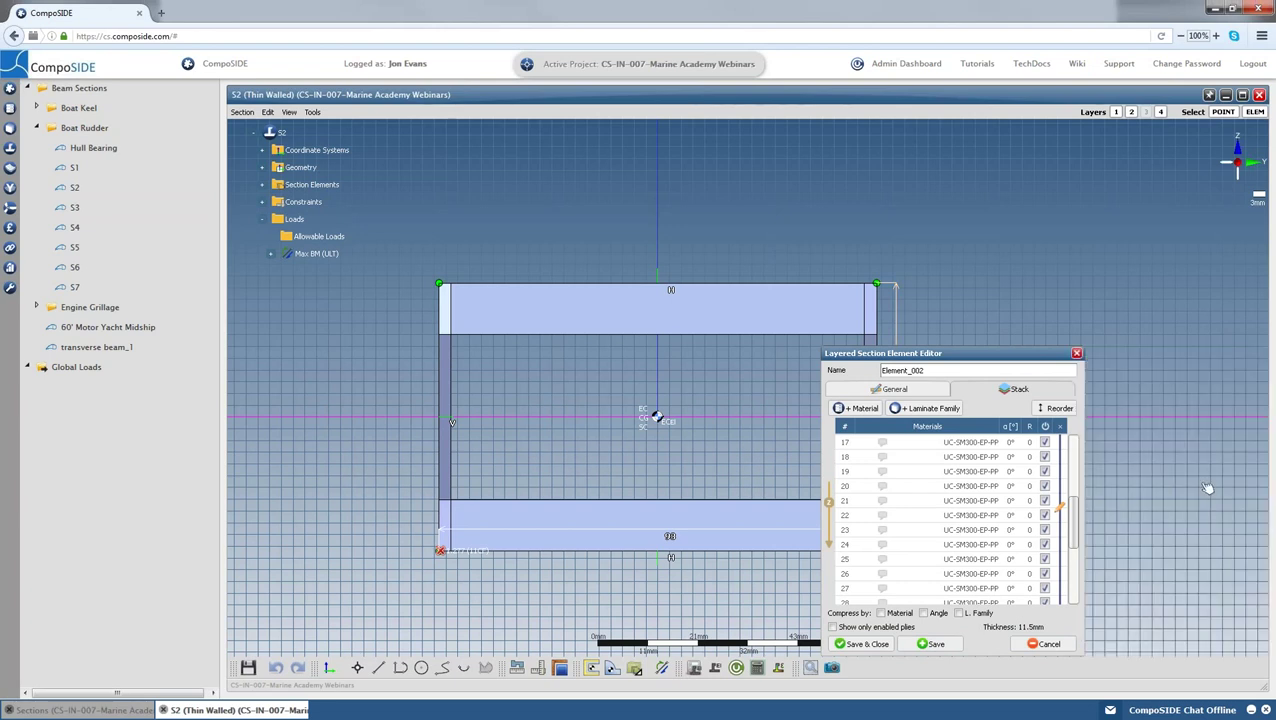
{"action": "left_click", "coordinate": [862, 643]}
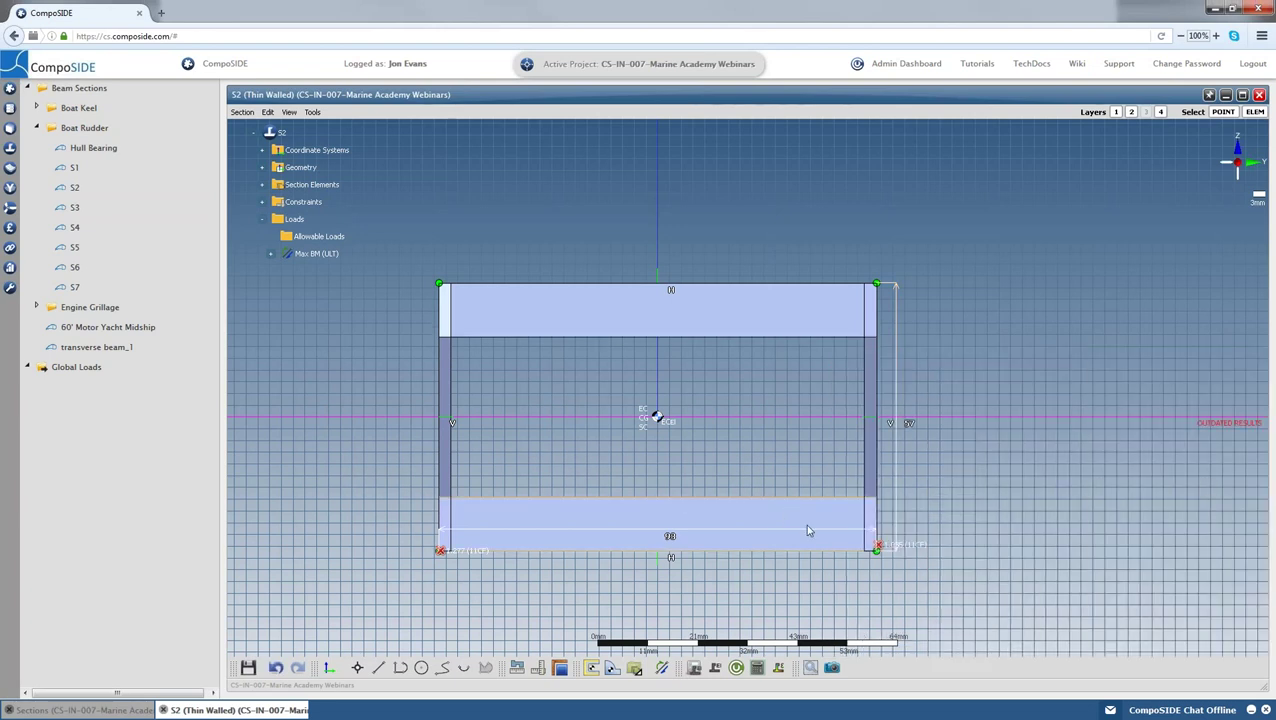
Step: Recalculate the Max BM (ULT) load with the modified laminate and review its Fibre reserve factor results
{"action": "right_click", "coordinate": [320, 254]}
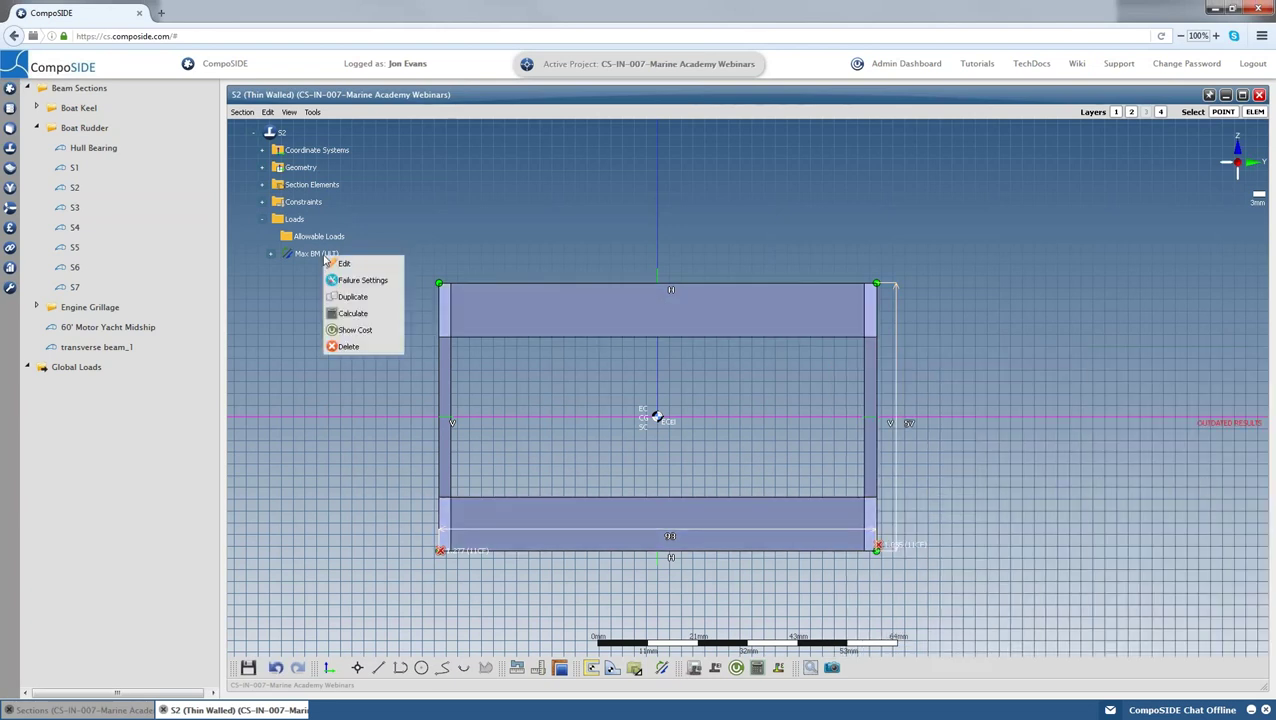
{"action": "left_click", "coordinate": [352, 313]}
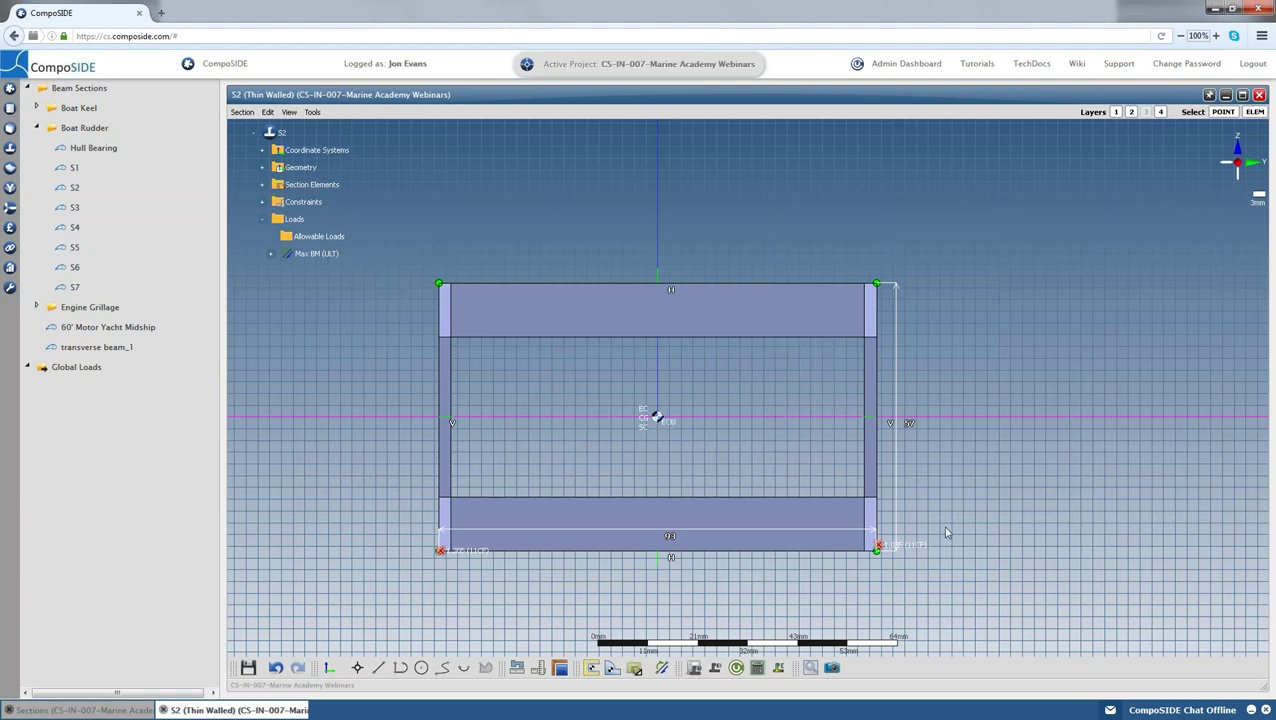
{"action": "left_click", "coordinate": [777, 668]}
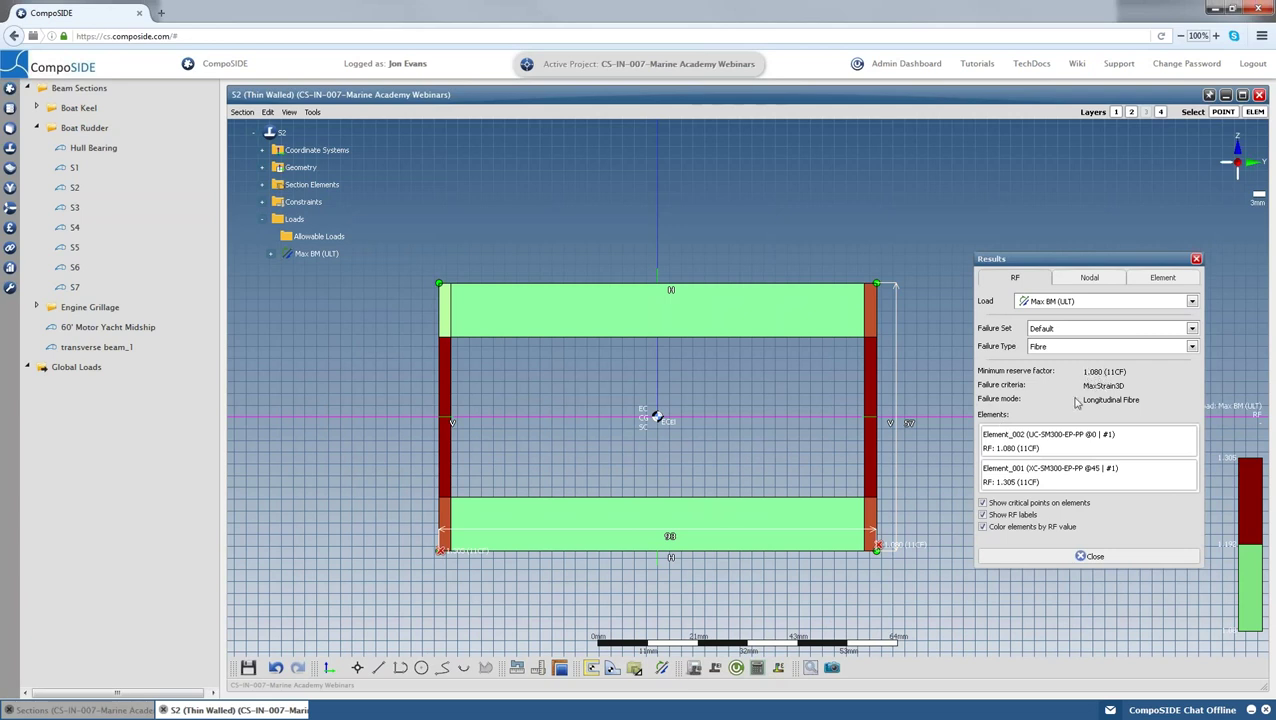
{"action": "mouse_move", "coordinate": [1047, 446]}
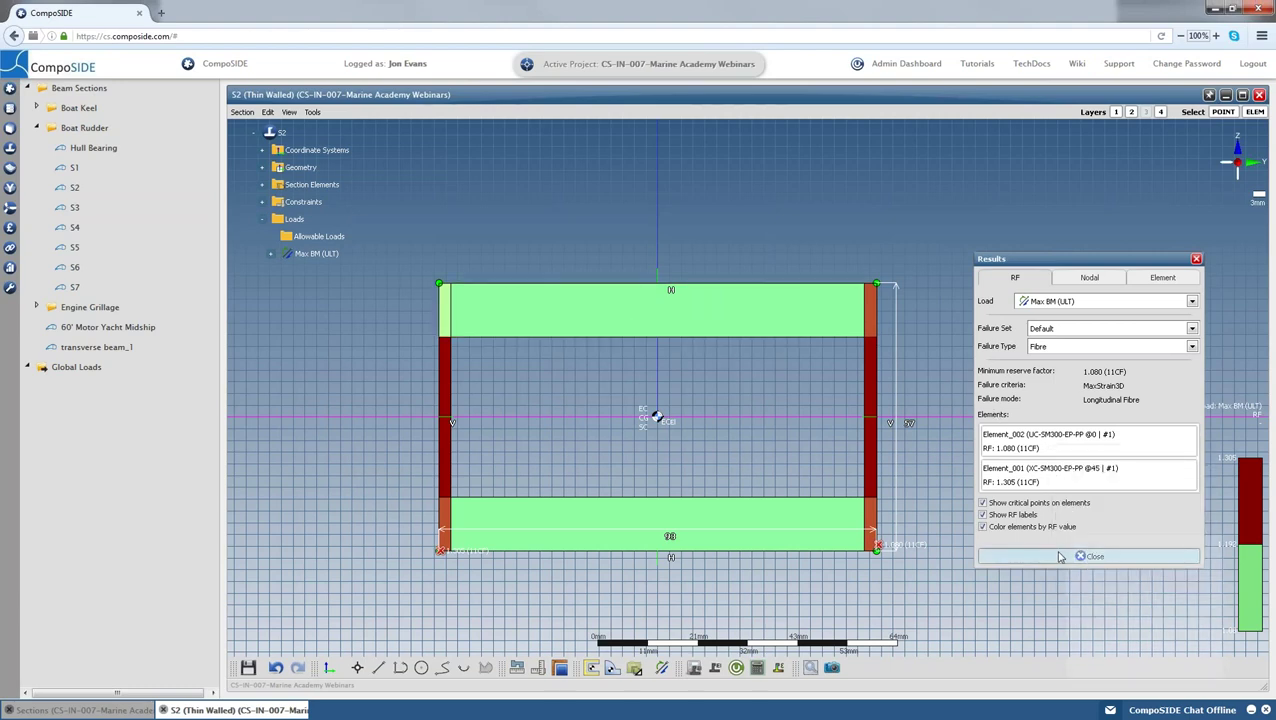
{"action": "left_click", "coordinate": [1058, 557]}
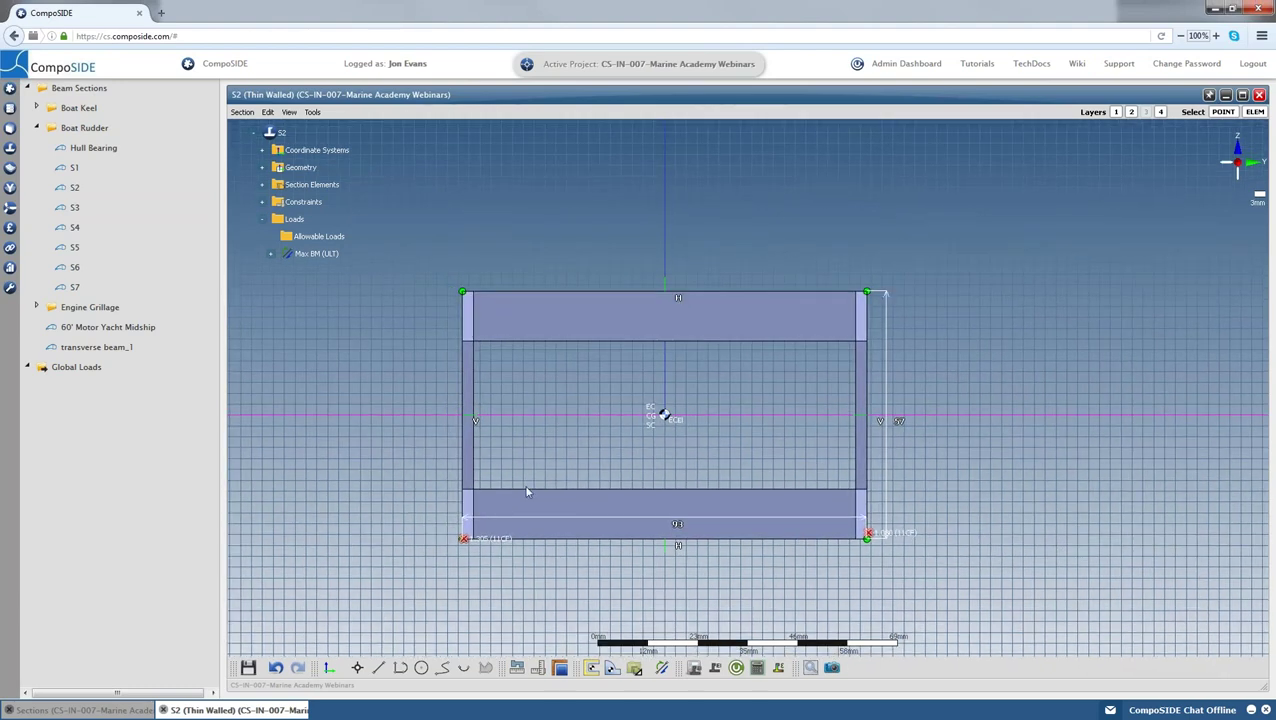
Step: Save section S2 and close all open SECTIONSpace windows
{"action": "left_click", "coordinate": [248, 668]}
{"action": "left_click", "coordinate": [1266, 710]}
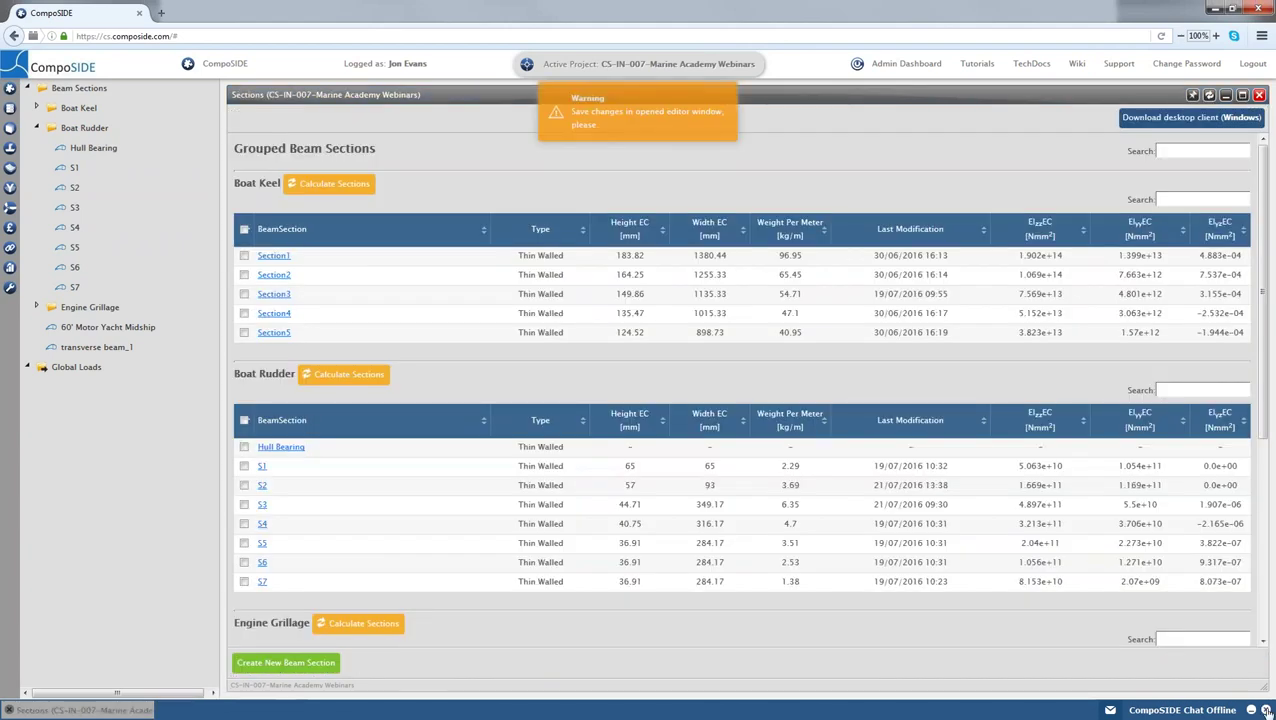
{"action": "left_click", "coordinate": [1266, 710]}
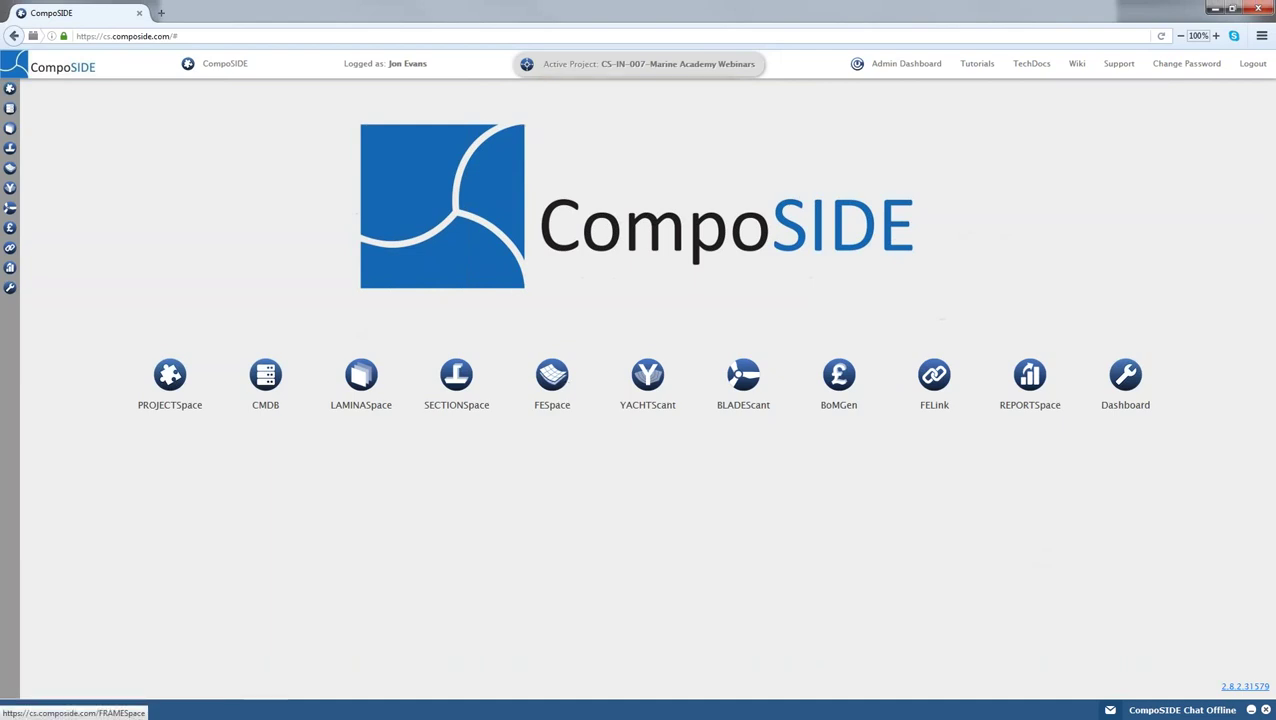
Step: Open the Rudder model of the 60ft Sailing Yacht – Keel Design product in FESpace
{"action": "left_click", "coordinate": [565, 388]}
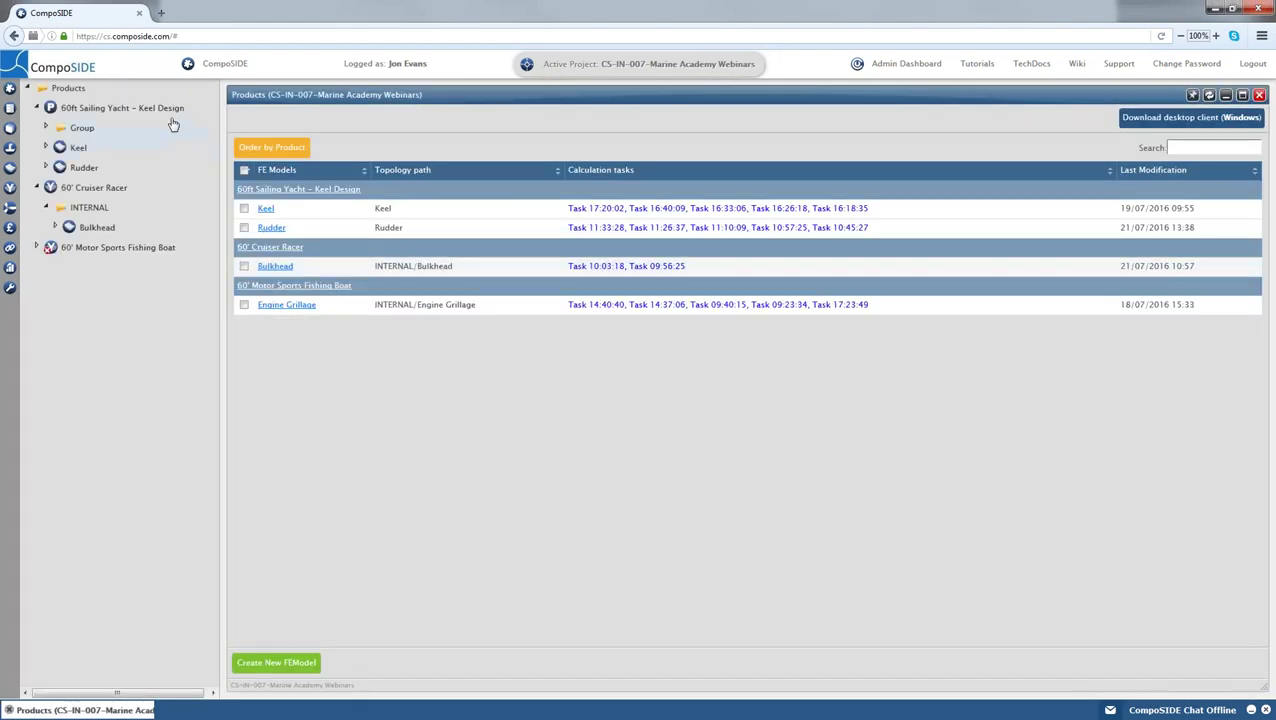
{"action": "left_click", "coordinate": [84, 168]}
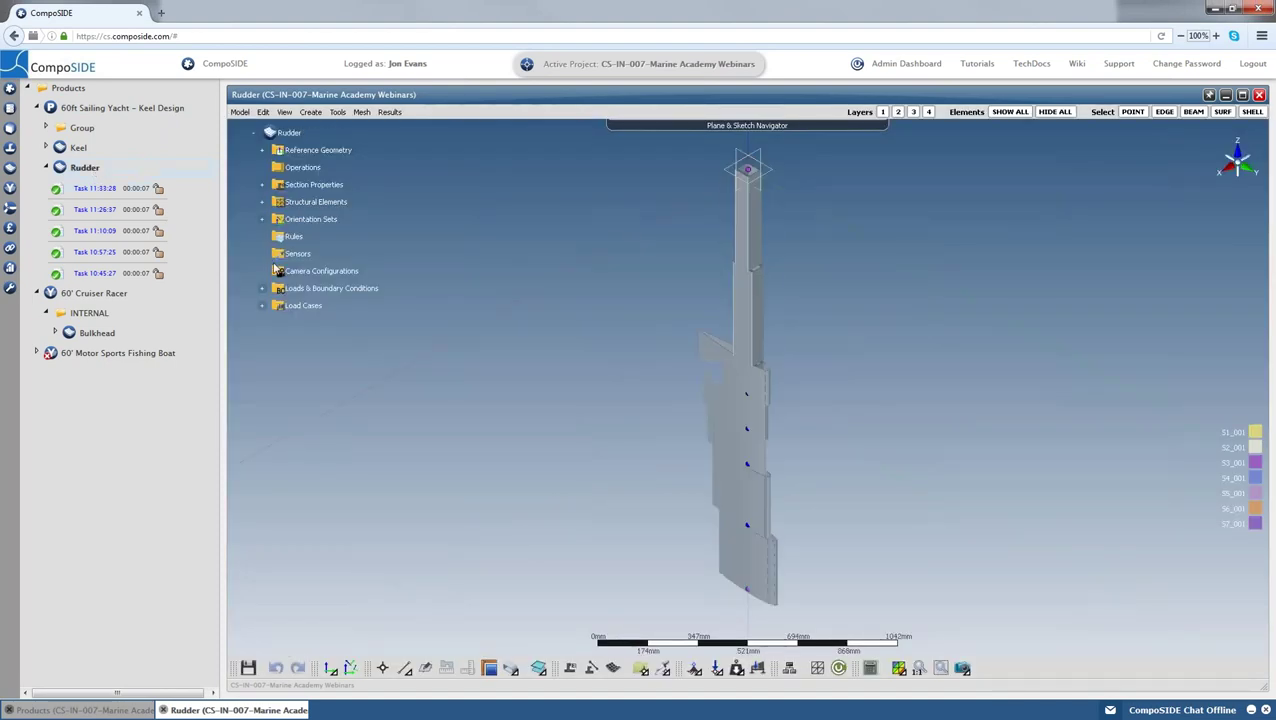
Step: Examine the rudder's reference line, its points and the beam elements with their assigned sections along the blade
{"action": "middle_click_drag", "start_coordinate": [662, 453], "coordinate": [786, 379]}
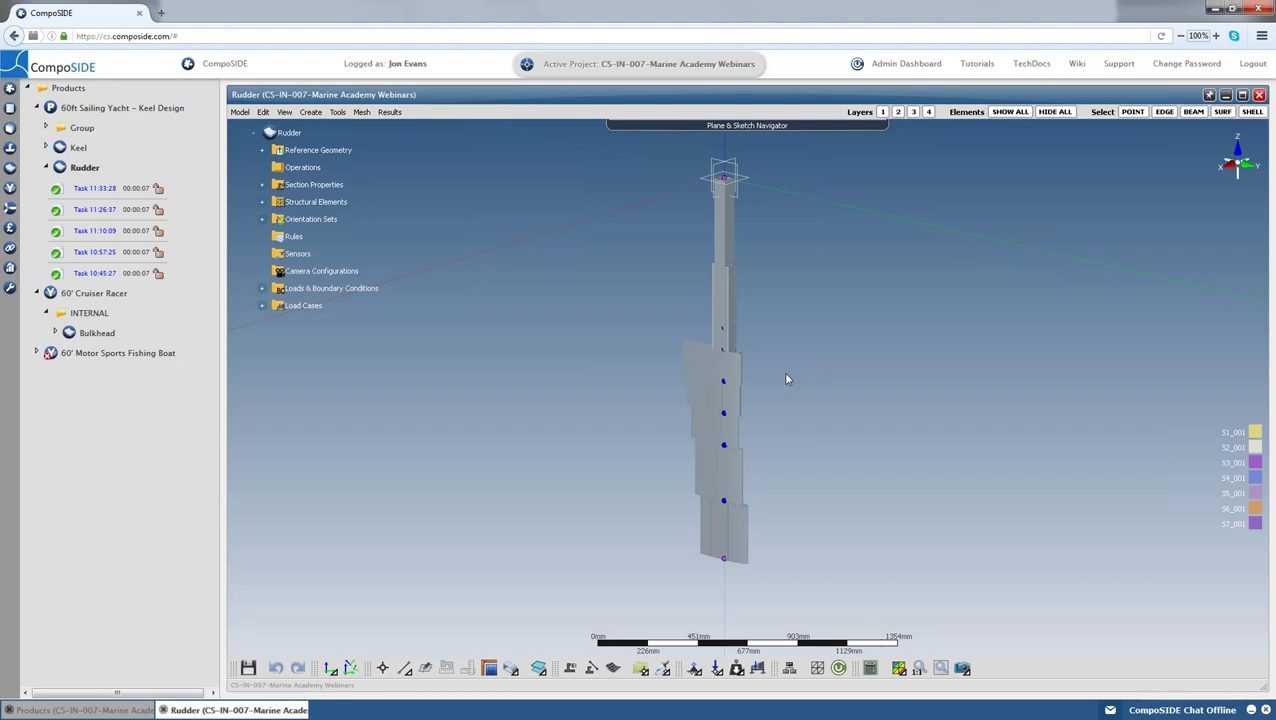
{"action": "left_click_drag", "start_coordinate": [787, 409], "coordinate": [827, 380]}
{"action": "left_click", "coordinate": [813, 381]}
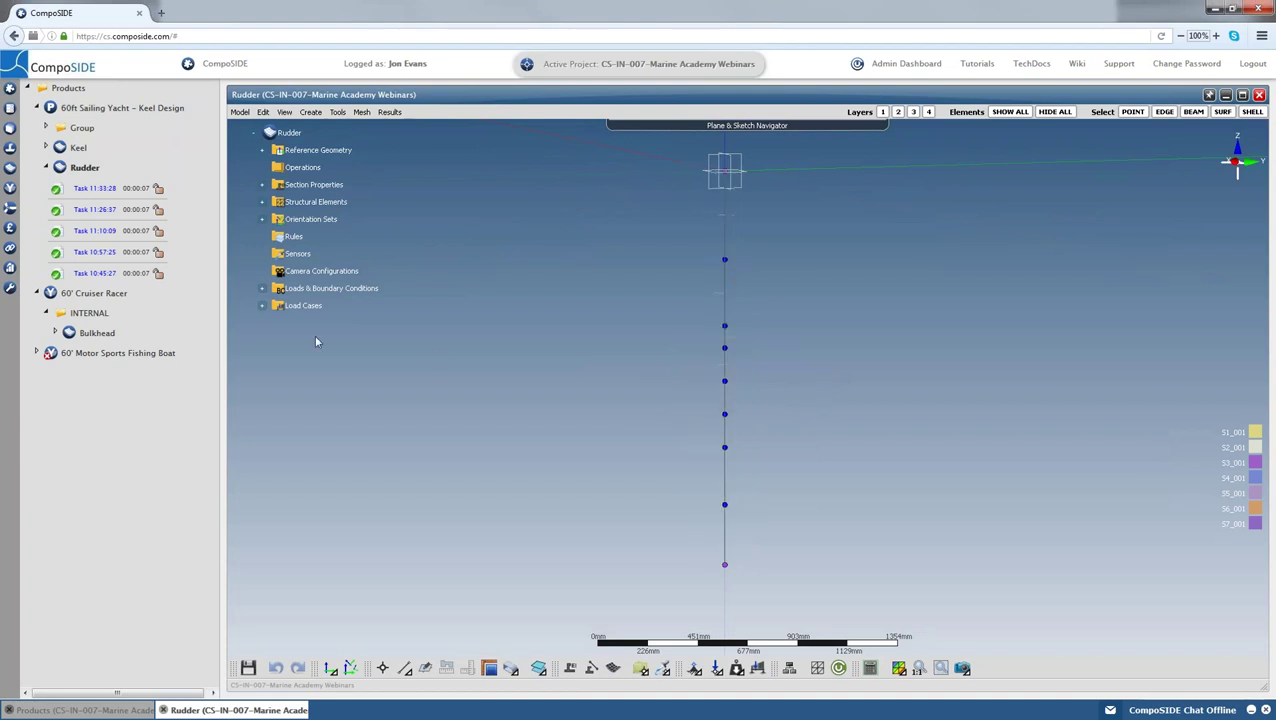
{"action": "left_click_drag", "start_coordinate": [813, 312], "coordinate": [771, 350]}
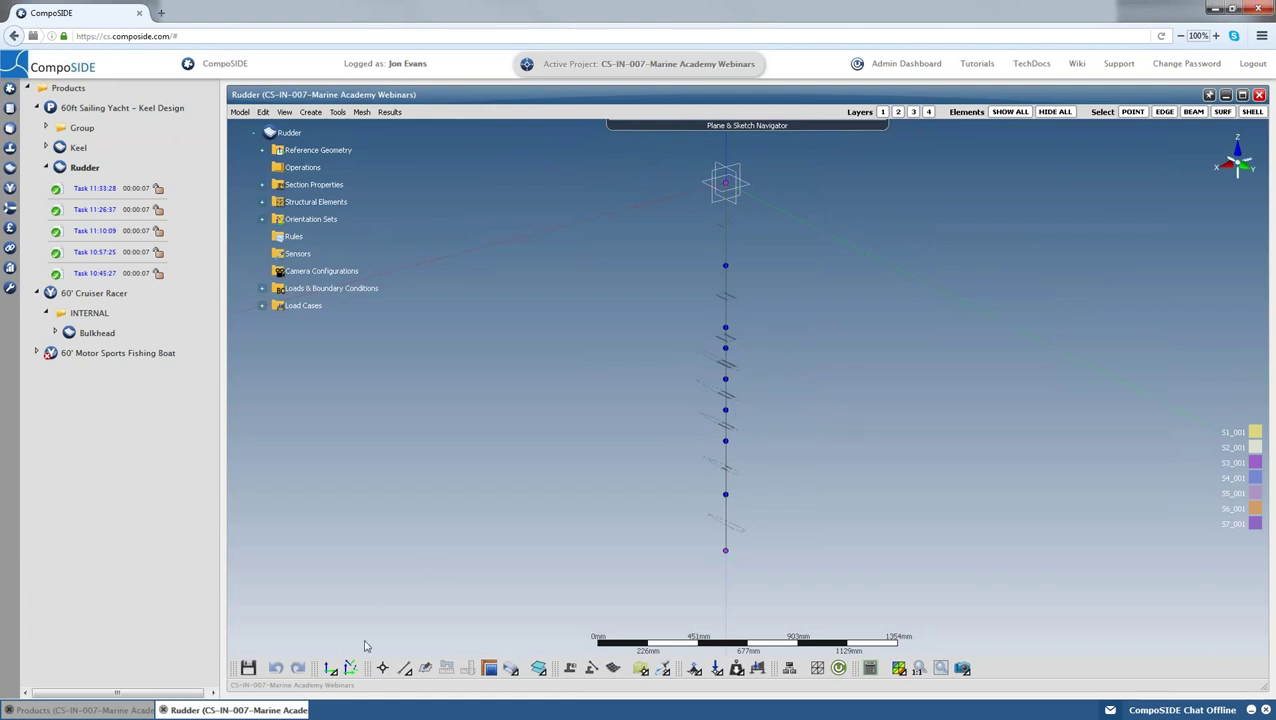
{"action": "left_click", "coordinate": [403, 668]}
{"action": "scroll", "coordinate": [741, 369], "scroll_direction": "up", "scroll_amount": 2}
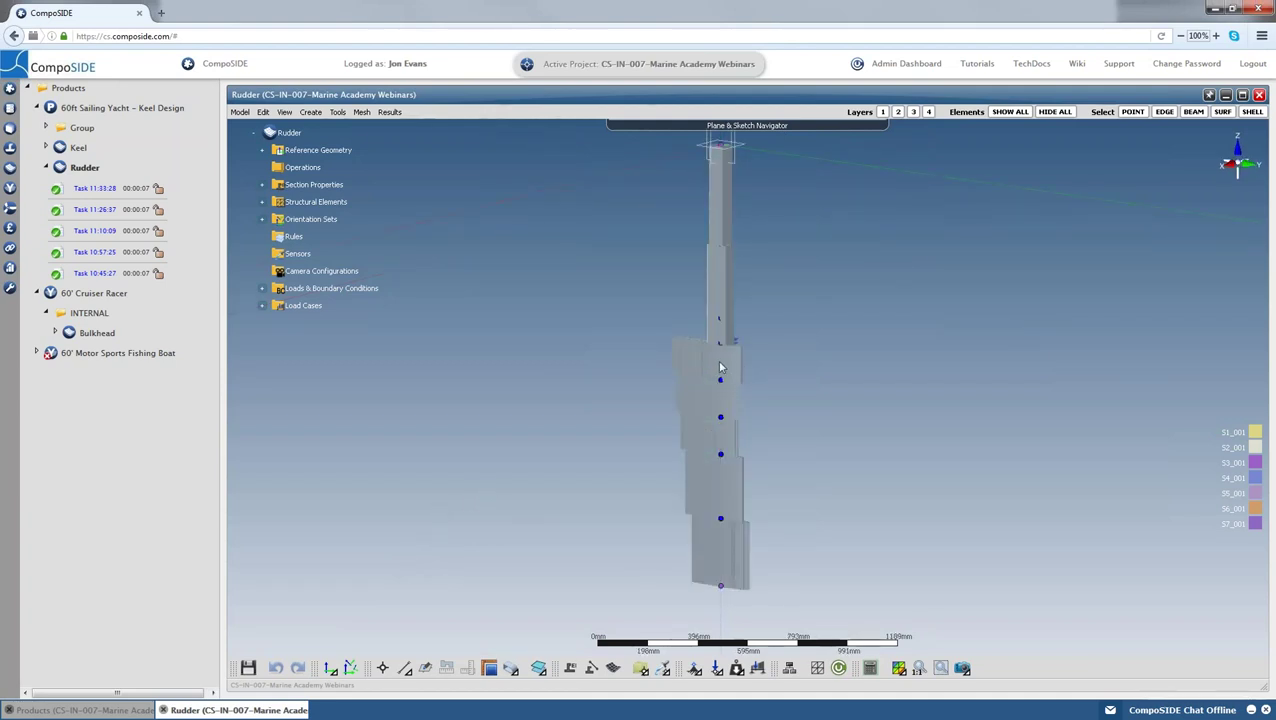
{"action": "left_click", "coordinate": [722, 366]}
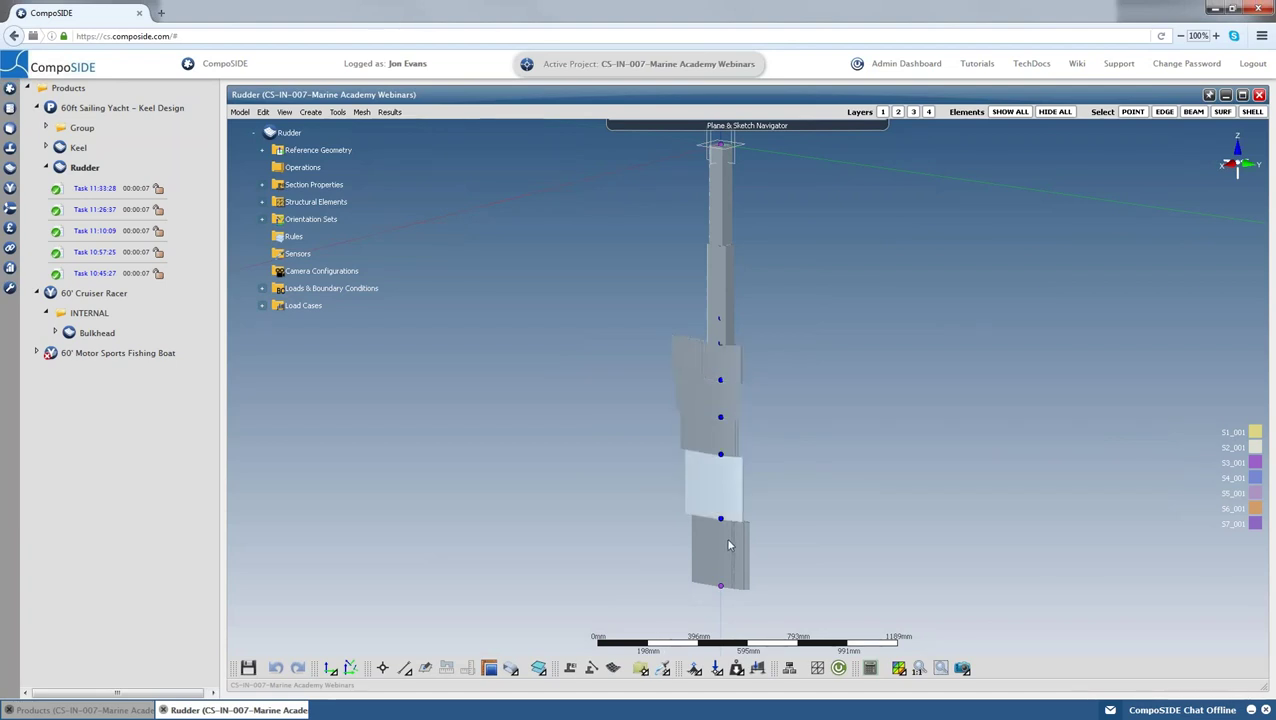
{"action": "left_click", "coordinate": [728, 548]}
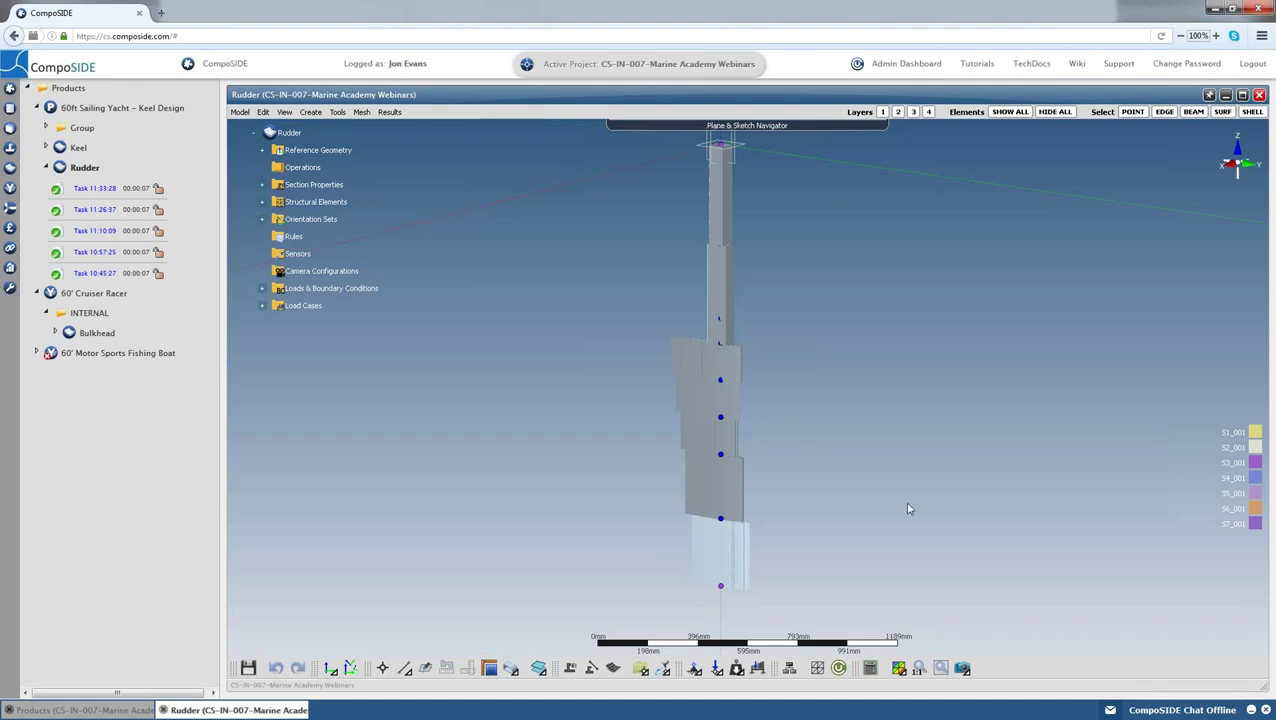
{"action": "left_click", "coordinate": [858, 477]}
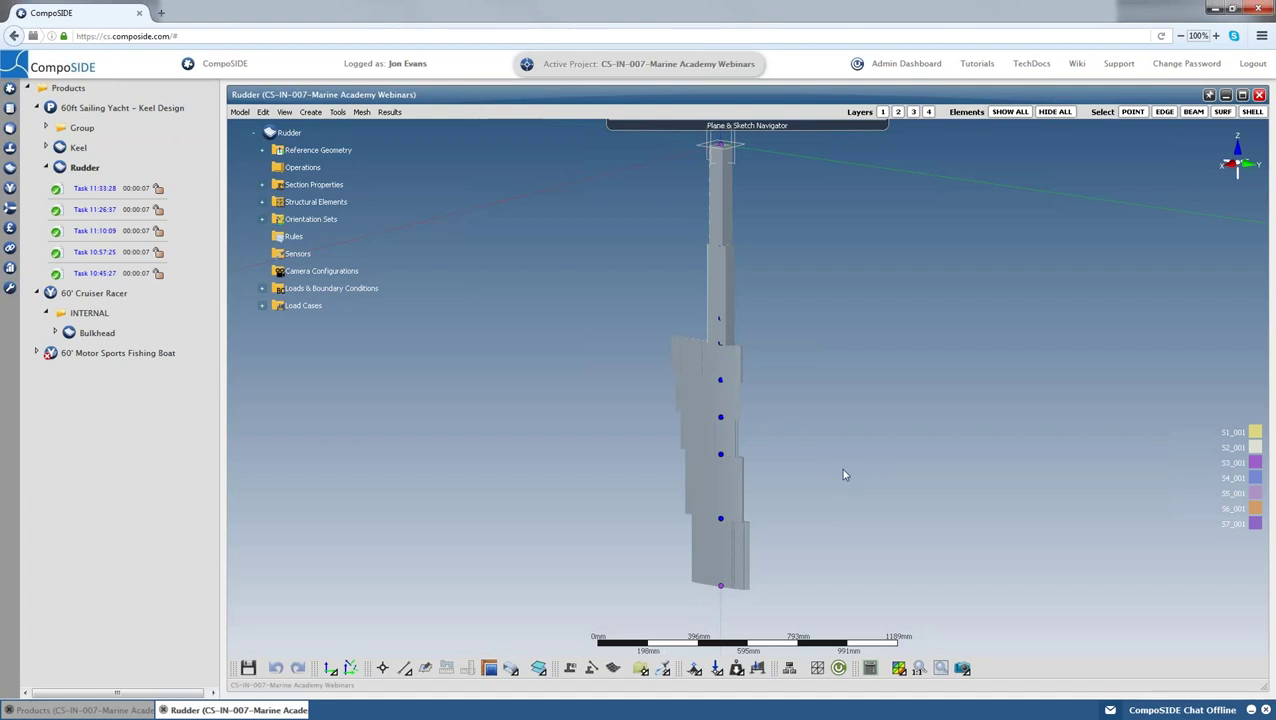
Step: Inspect where the point boundary conditions BC_001 and BC_002 act on the rudder stock
{"action": "left_click", "coordinate": [262, 288]}
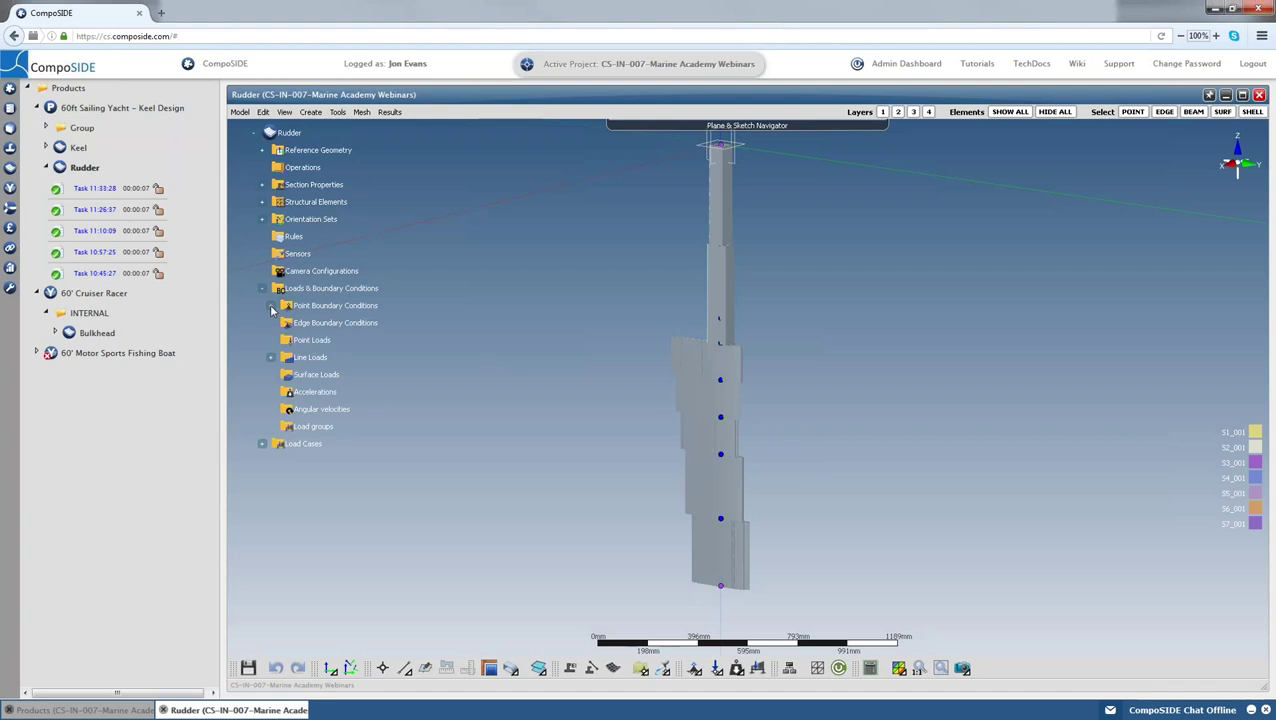
{"action": "left_click", "coordinate": [271, 305]}
{"action": "left_click", "coordinate": [307, 322]}
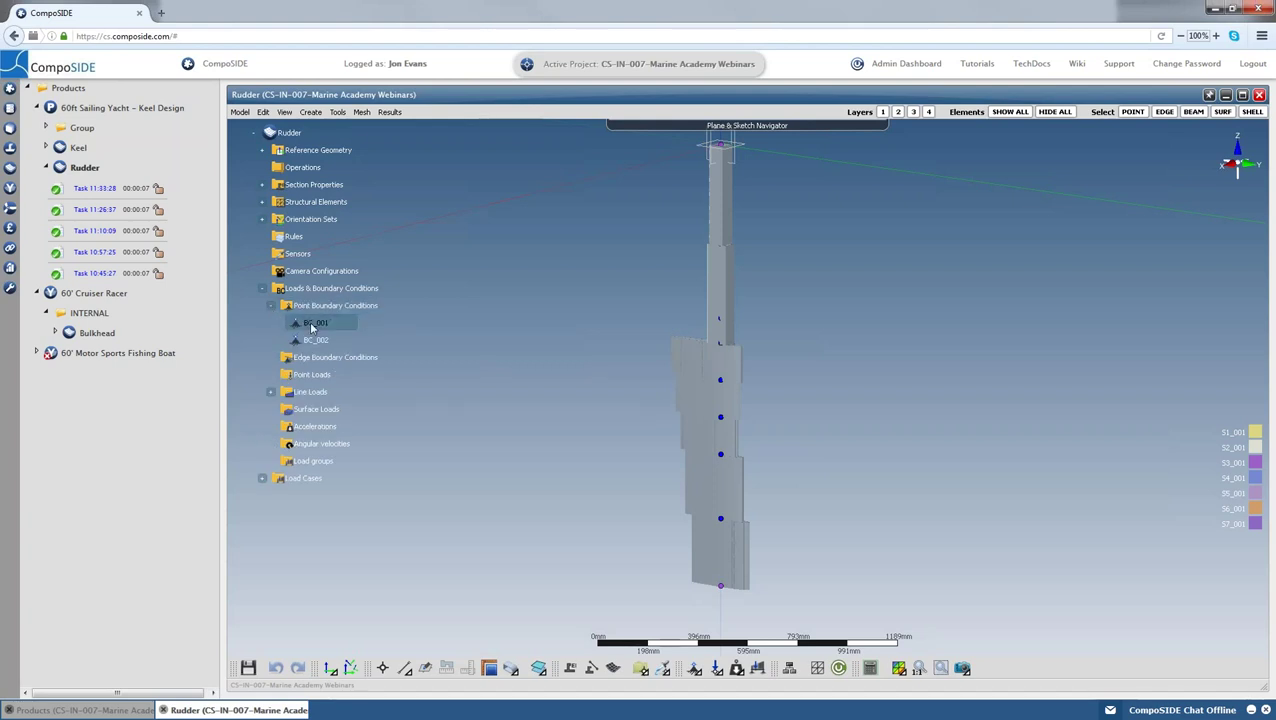
{"action": "left_click", "coordinate": [310, 341]}
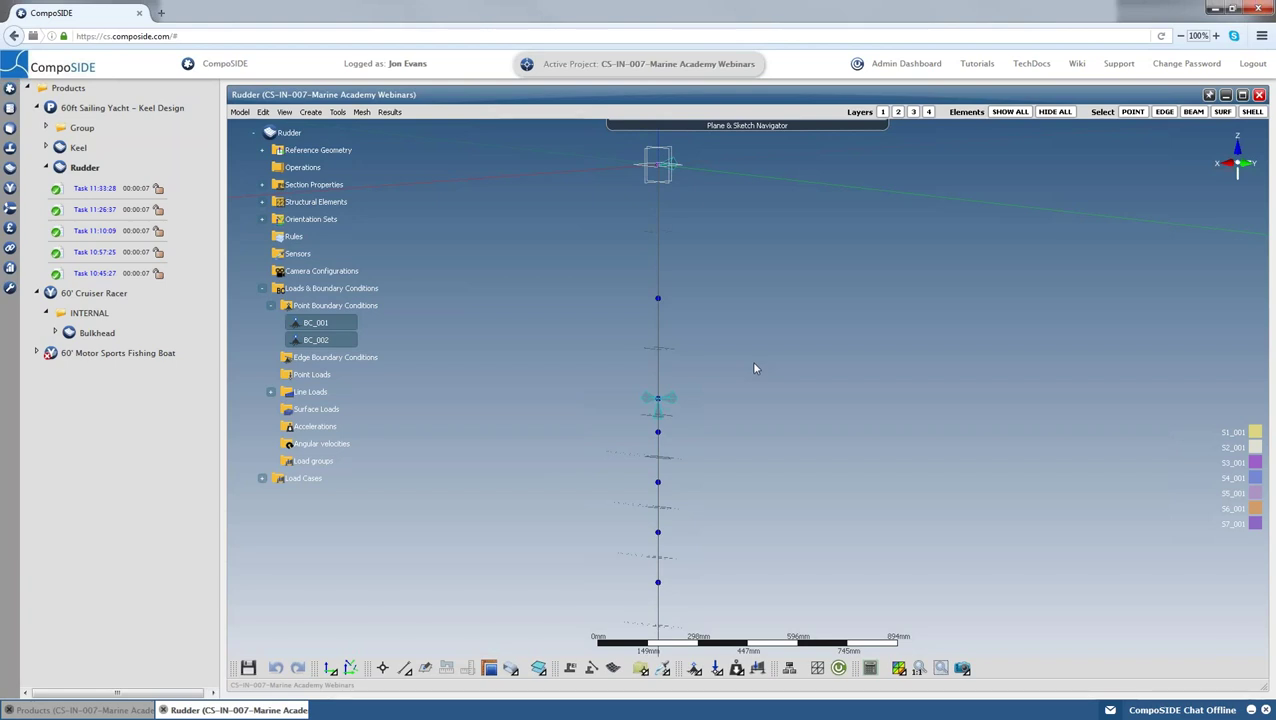
{"action": "left_click", "coordinate": [754, 366]}
Step: Inspect the line loads Line load_001 to Line load_005 one by one along the rudder blade
{"action": "left_click", "coordinate": [270, 392]}
{"action": "left_click", "coordinate": [345, 410]}
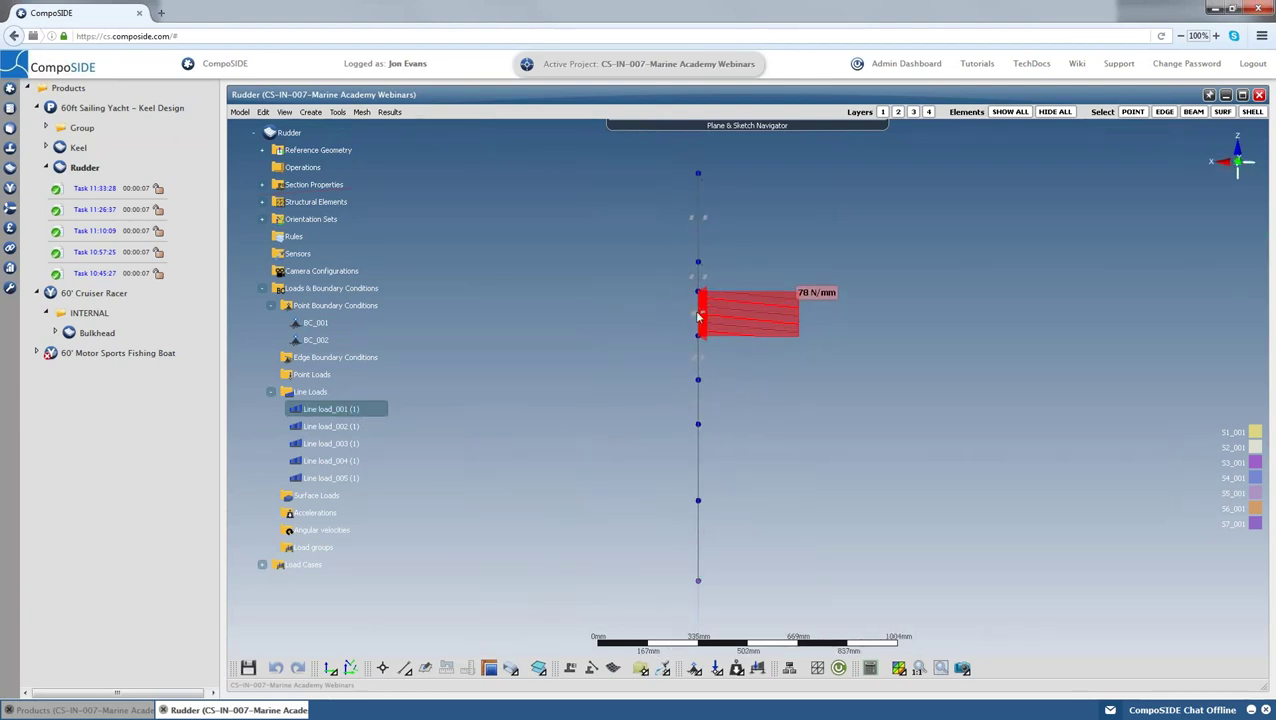
{"action": "left_click", "coordinate": [332, 427], "text": "ctrl"}
{"action": "left_click", "coordinate": [332, 426]}
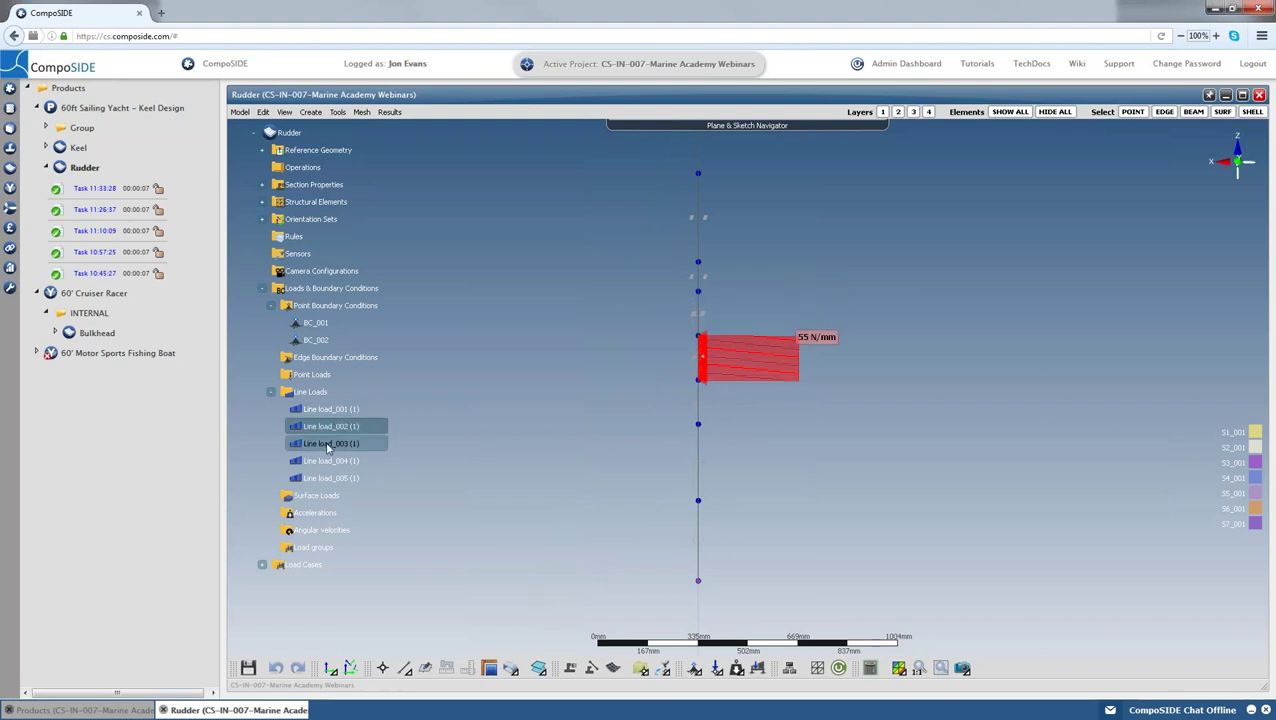
{"action": "left_click", "coordinate": [329, 444]}
{"action": "left_click", "coordinate": [328, 461]}
{"action": "left_click", "coordinate": [332, 478]}
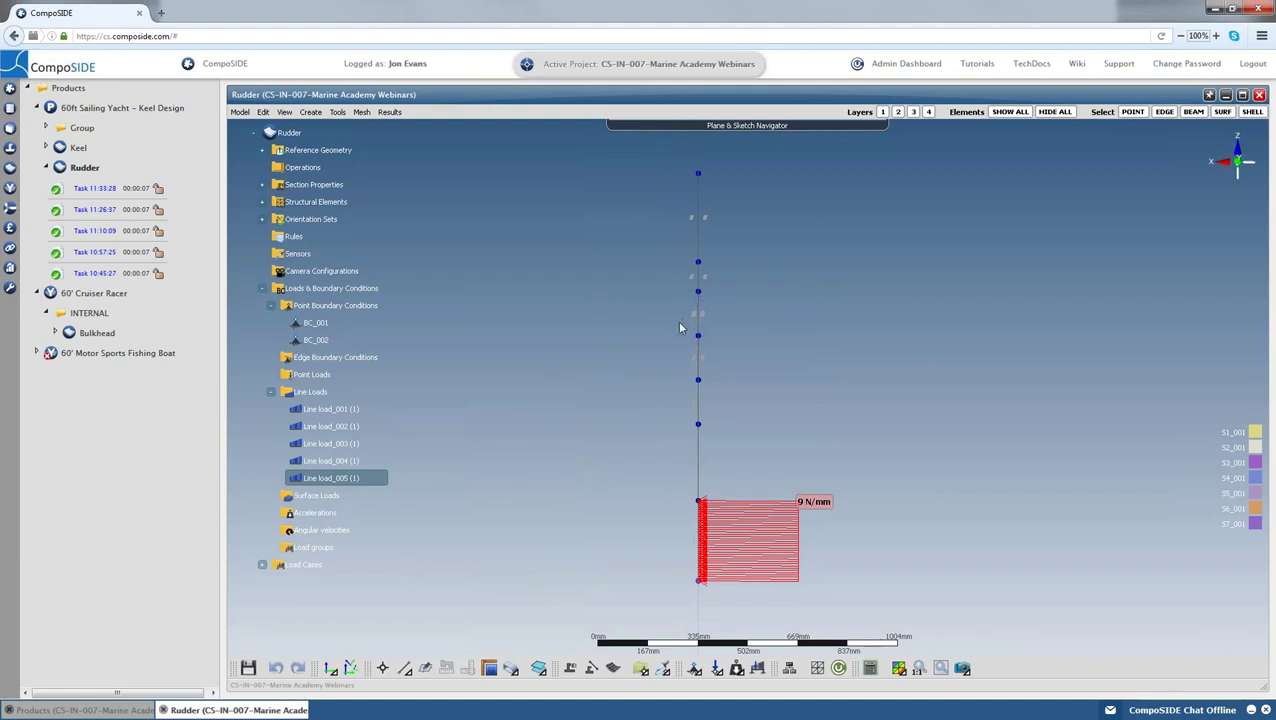
{"action": "left_click_drag", "start_coordinate": [654, 355], "coordinate": [907, 415]}
{"action": "scroll", "coordinate": [875, 422], "scroll_direction": "down", "scroll_amount": 5}
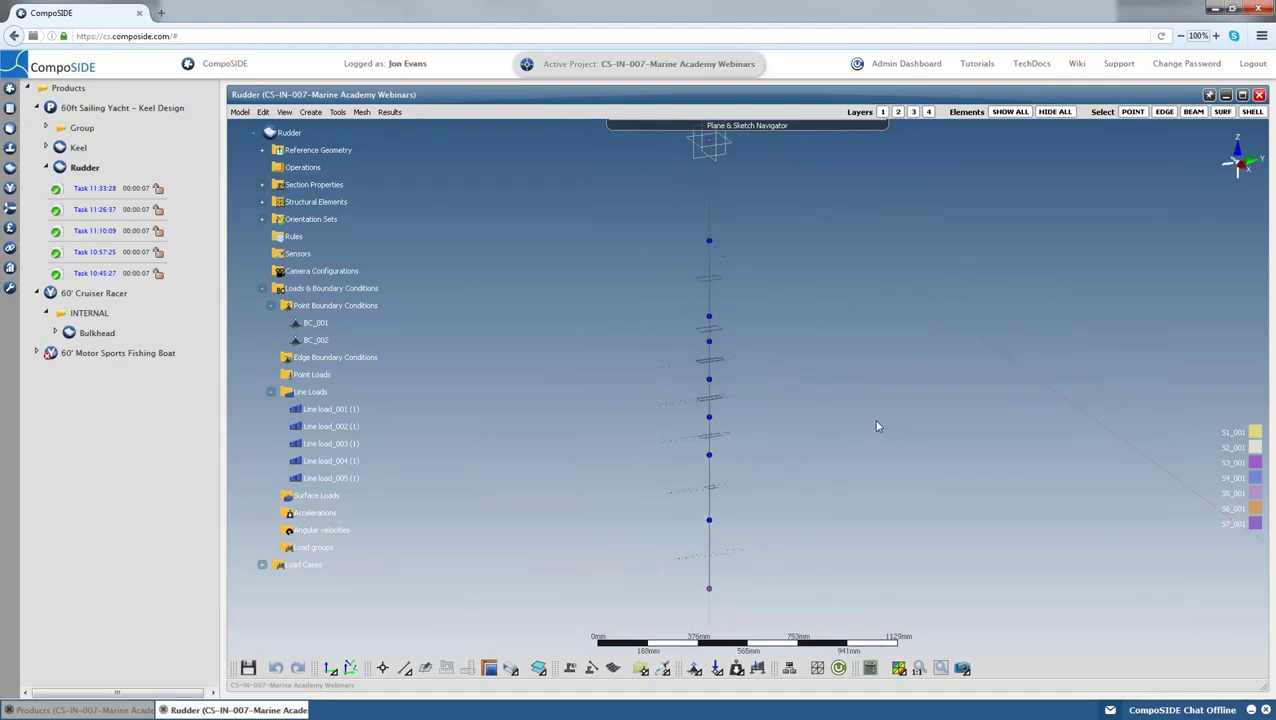
Step: Display the loads of the ULT Bending load case and run its calculation
{"action": "scroll", "coordinate": [869, 432], "scroll_direction": "up", "scroll_amount": 1}
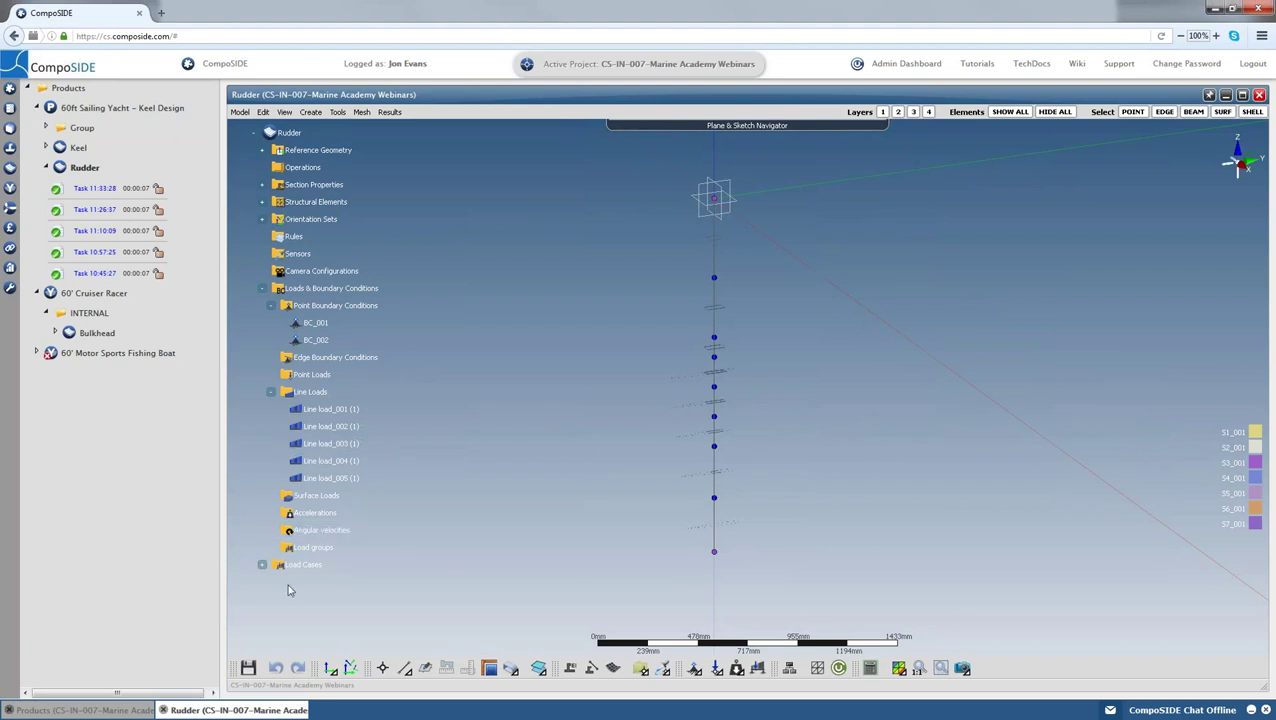
{"action": "left_click", "coordinate": [262, 565]}
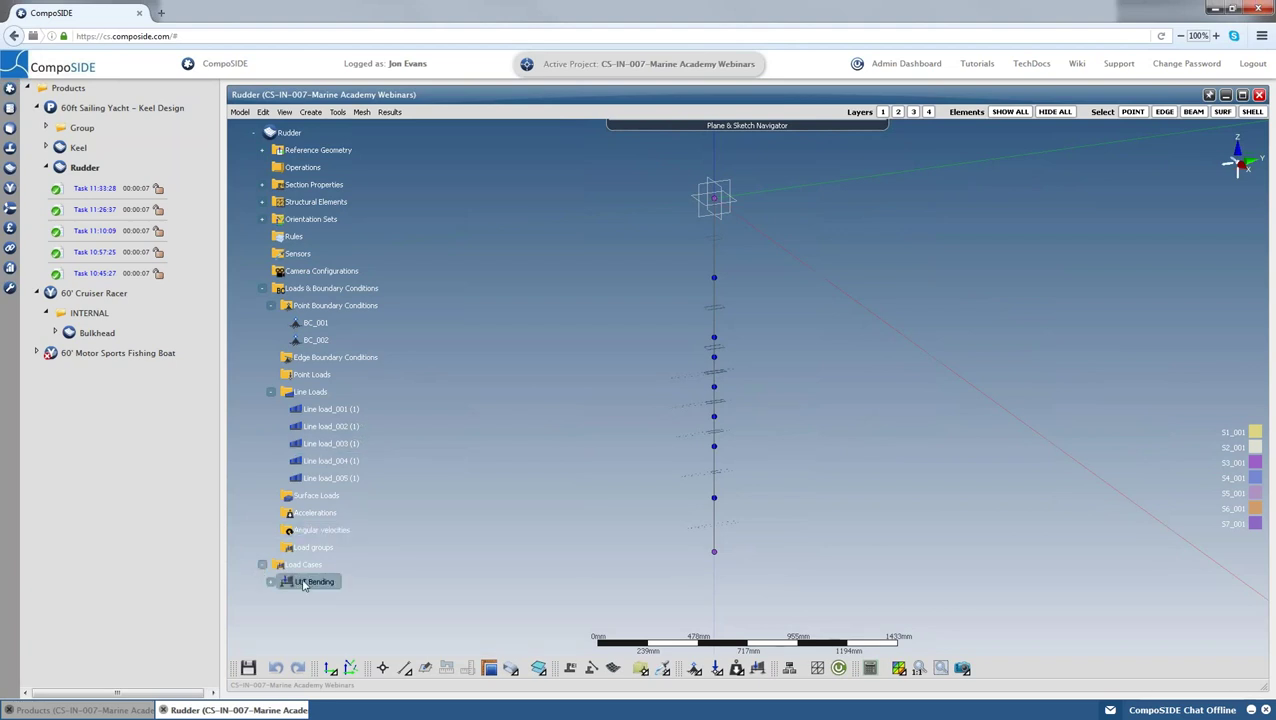
{"action": "left_click", "coordinate": [270, 584]}
{"action": "left_click", "coordinate": [303, 582]}
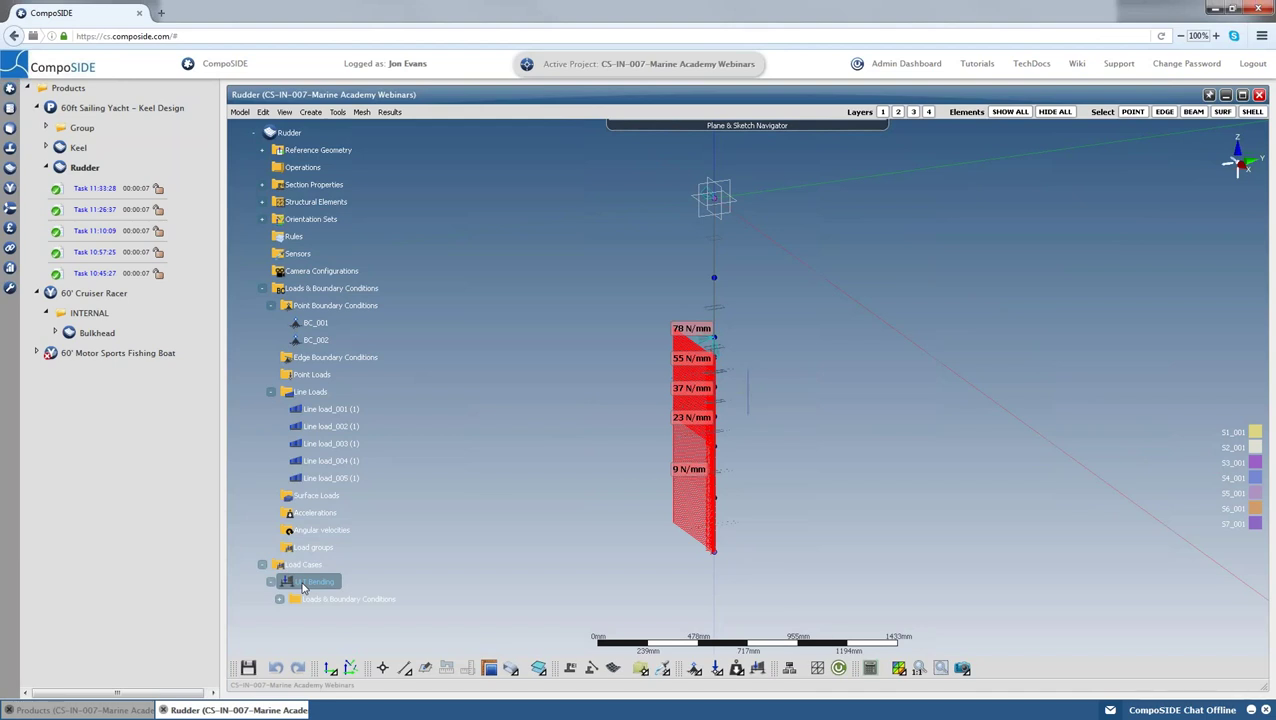
{"action": "right_click", "coordinate": [303, 588]}
{"action": "left_click", "coordinate": [345, 538]}
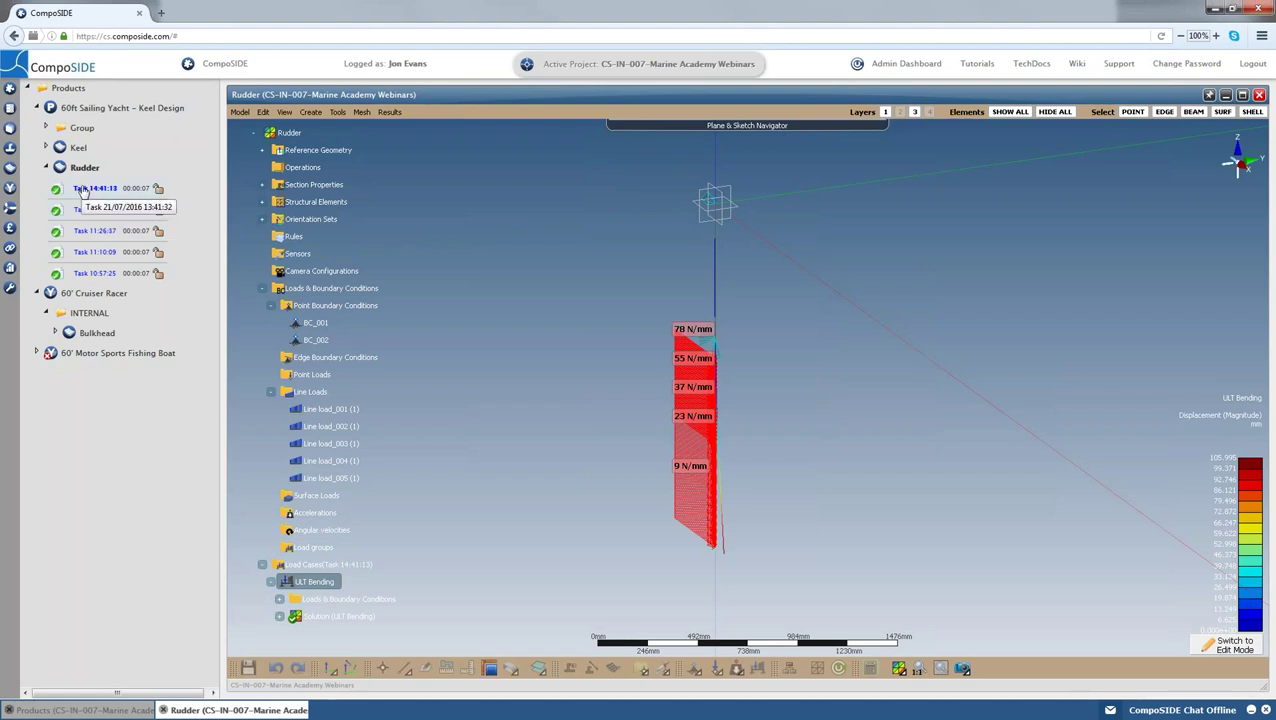
Step: Examine the rudder's displaced shape under ULT Bending and open the results settings of Task 14:41:13
{"action": "left_click_drag", "start_coordinate": [521, 414], "coordinate": [550, 387]}
{"action": "left_click", "coordinate": [548, 396]}
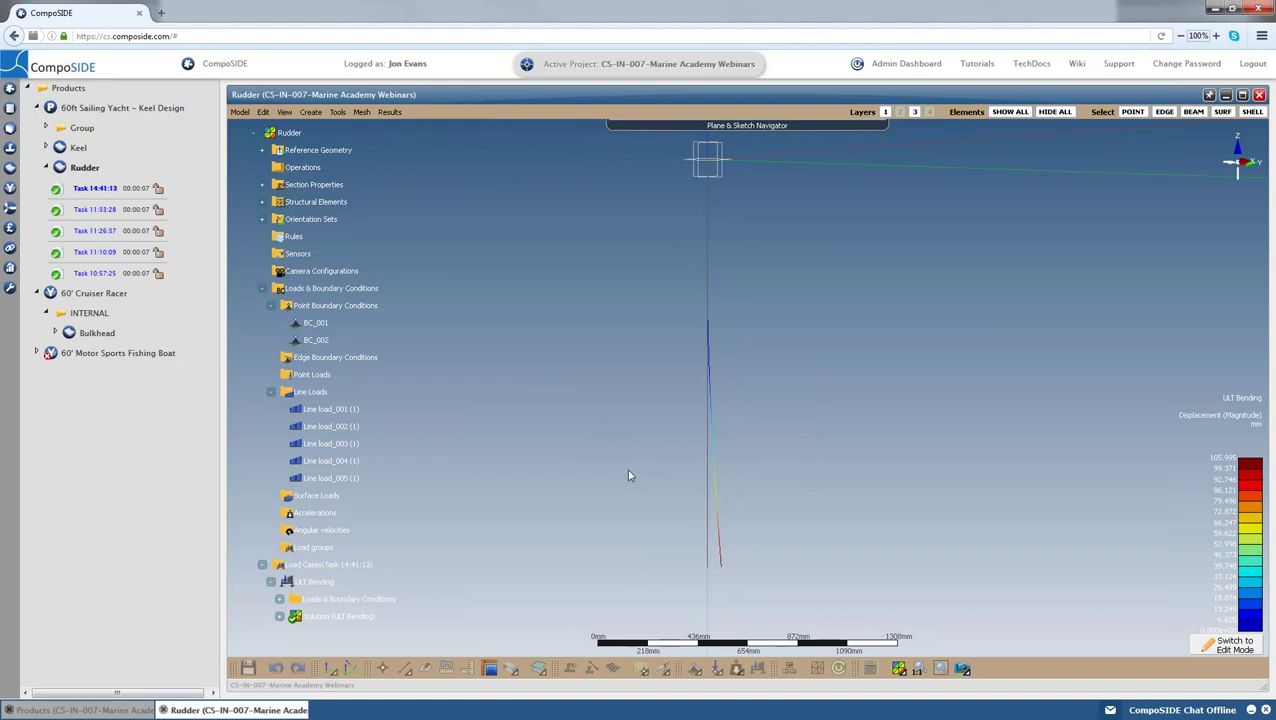
{"action": "left_click", "coordinate": [898, 668]}
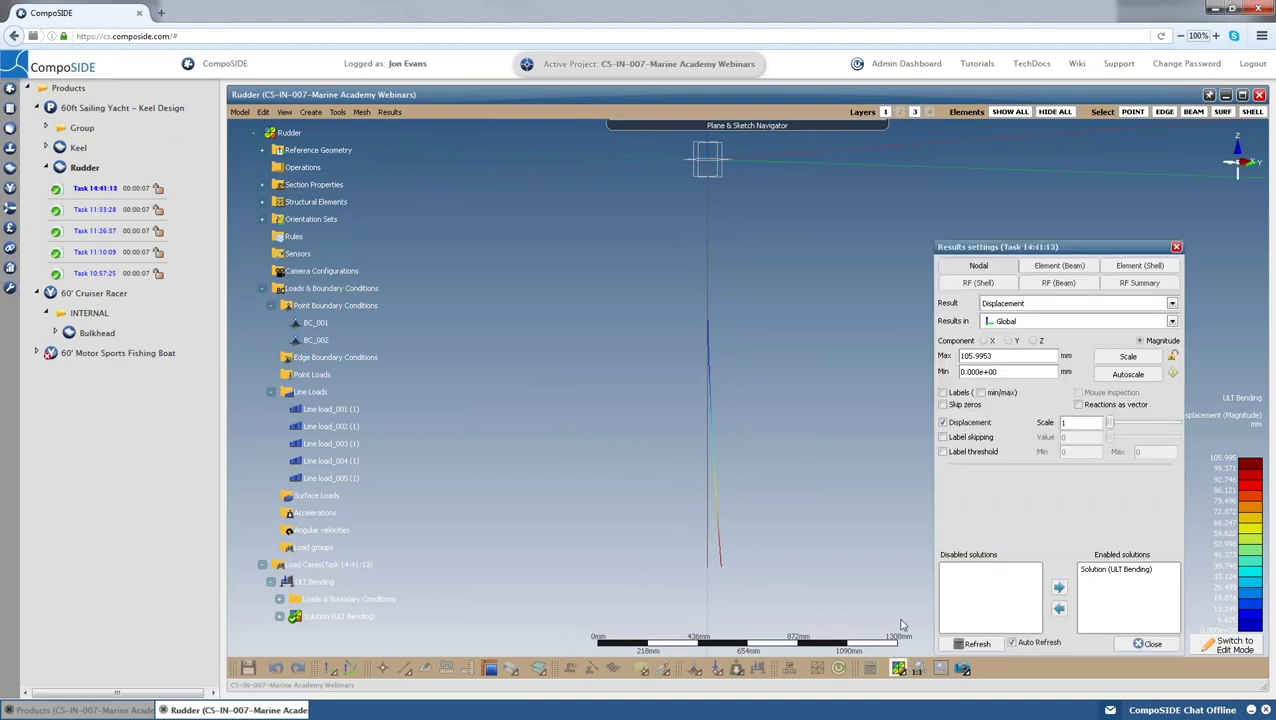
{"action": "left_click_drag", "start_coordinate": [814, 475], "coordinate": [816, 476]}
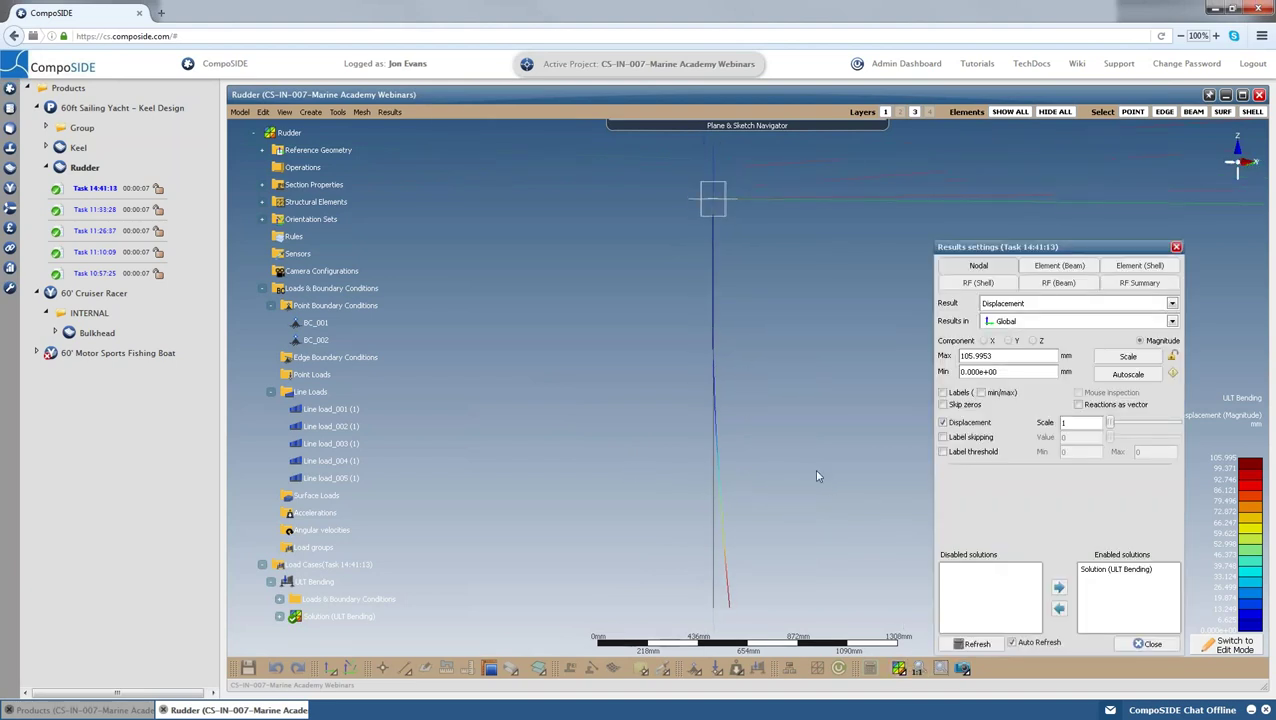
Step: Try to calculate the beam reserve factors of Task 14:41:13 with the Default failure set, then reload the web page
{"action": "left_click", "coordinate": [1057, 283]}
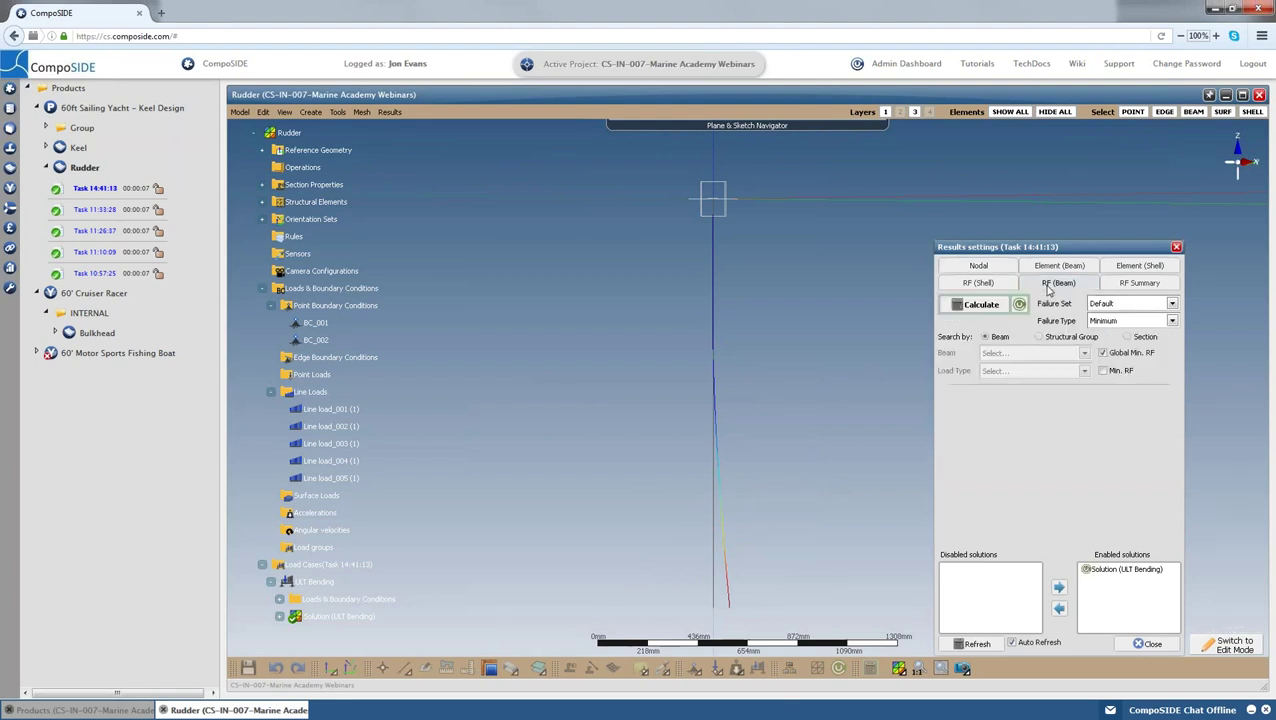
{"action": "left_click", "coordinate": [984, 305]}
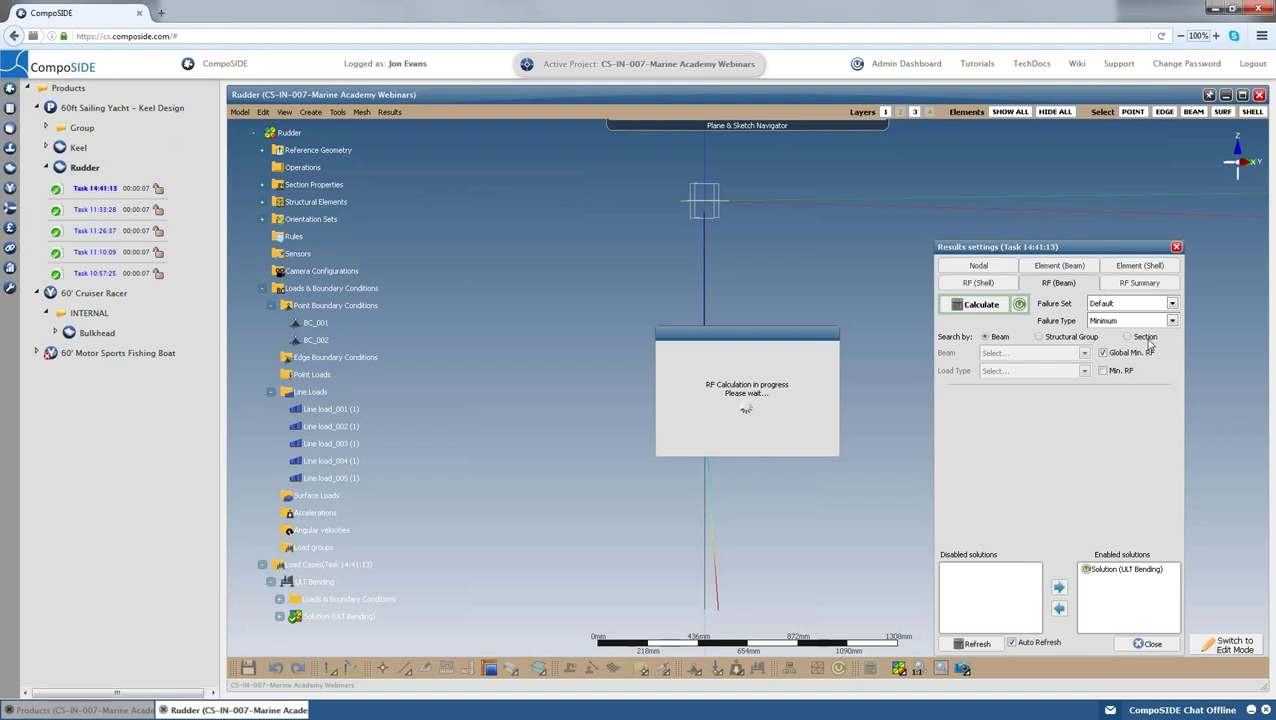
{"action": "left_click", "coordinate": [884, 35]}
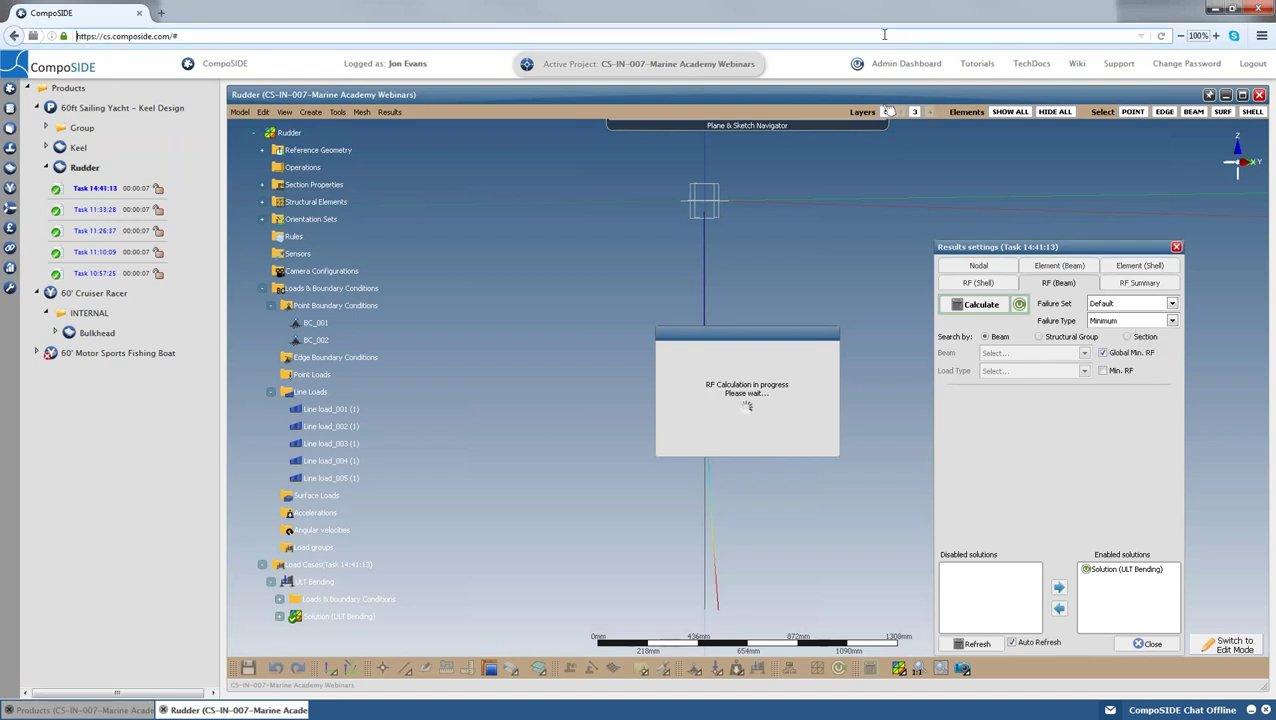
{"action": "key", "text": "Return"}
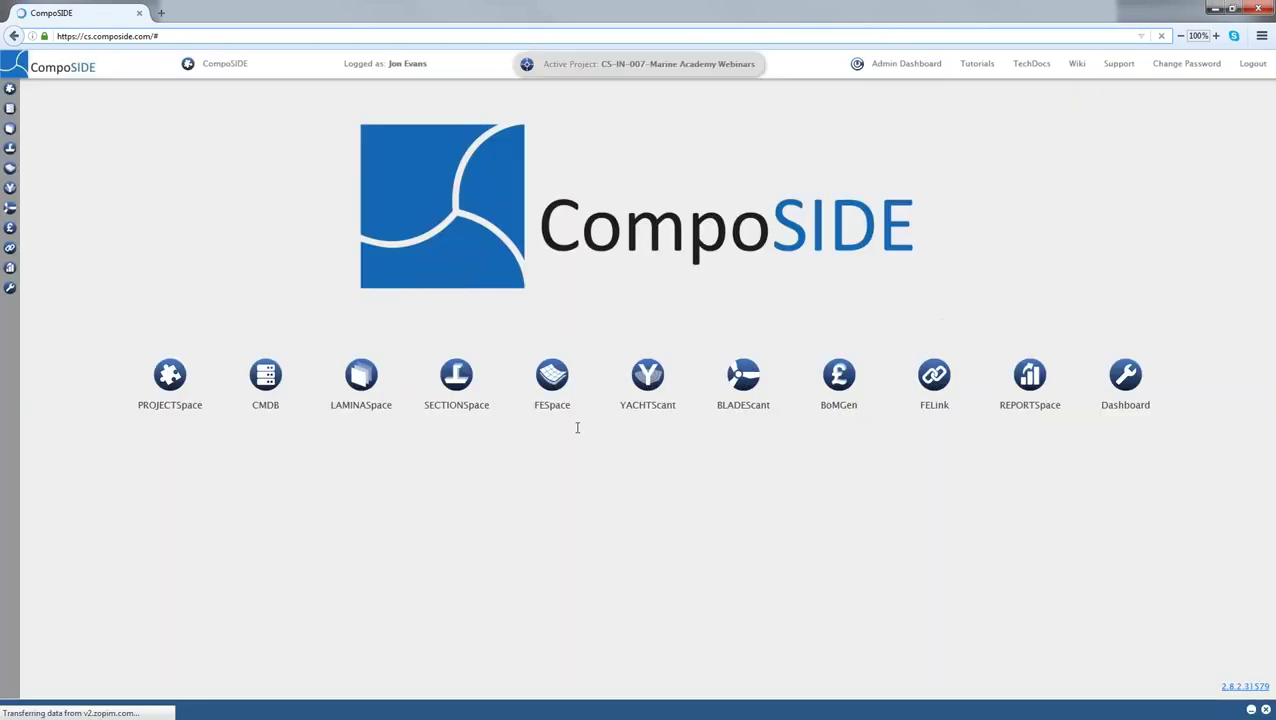
Step: Open the Rudder results of Task 11:33:28 in FESpace
{"action": "left_click", "coordinate": [552, 380]}
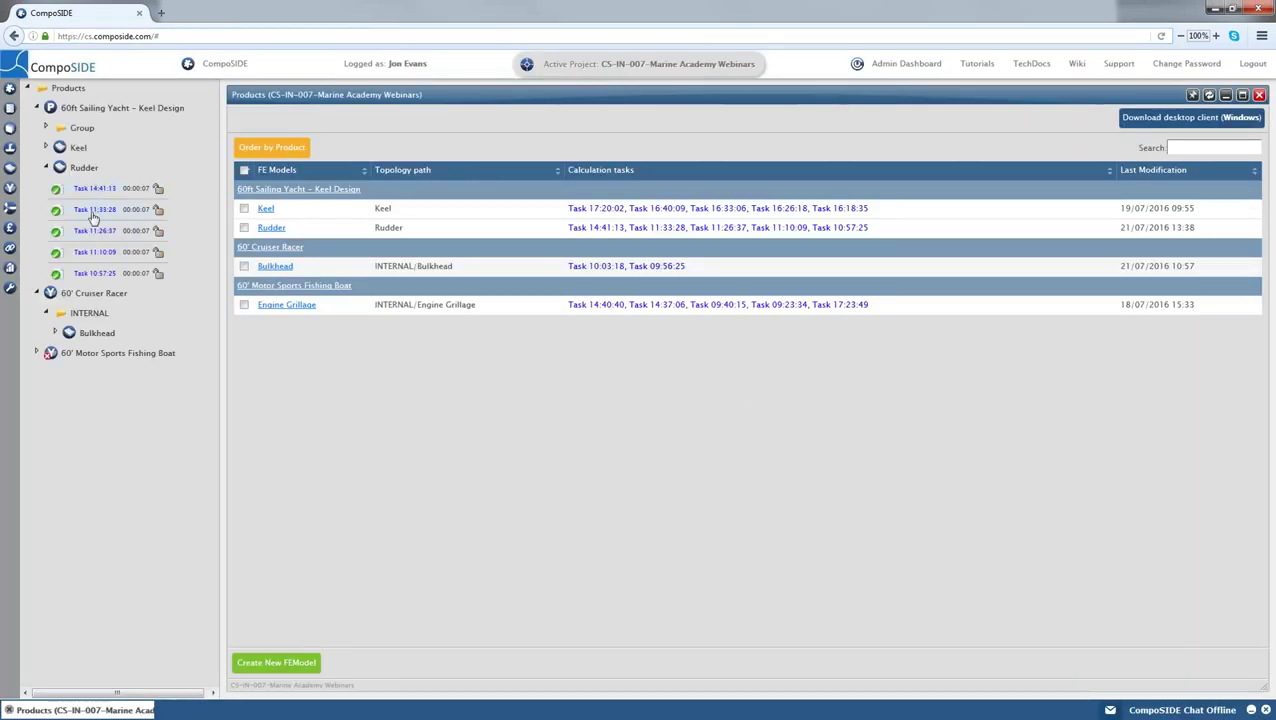
{"action": "left_click", "coordinate": [93, 211]}
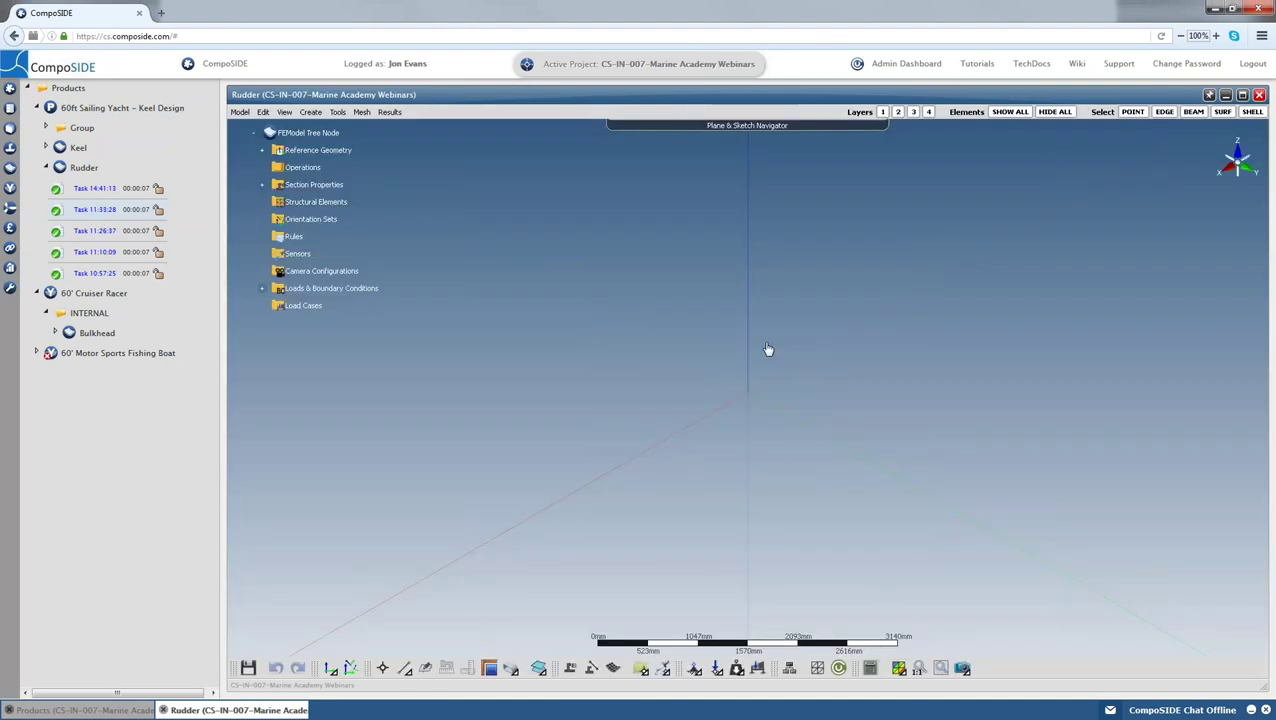
{"action": "left_click", "coordinate": [748, 478]}
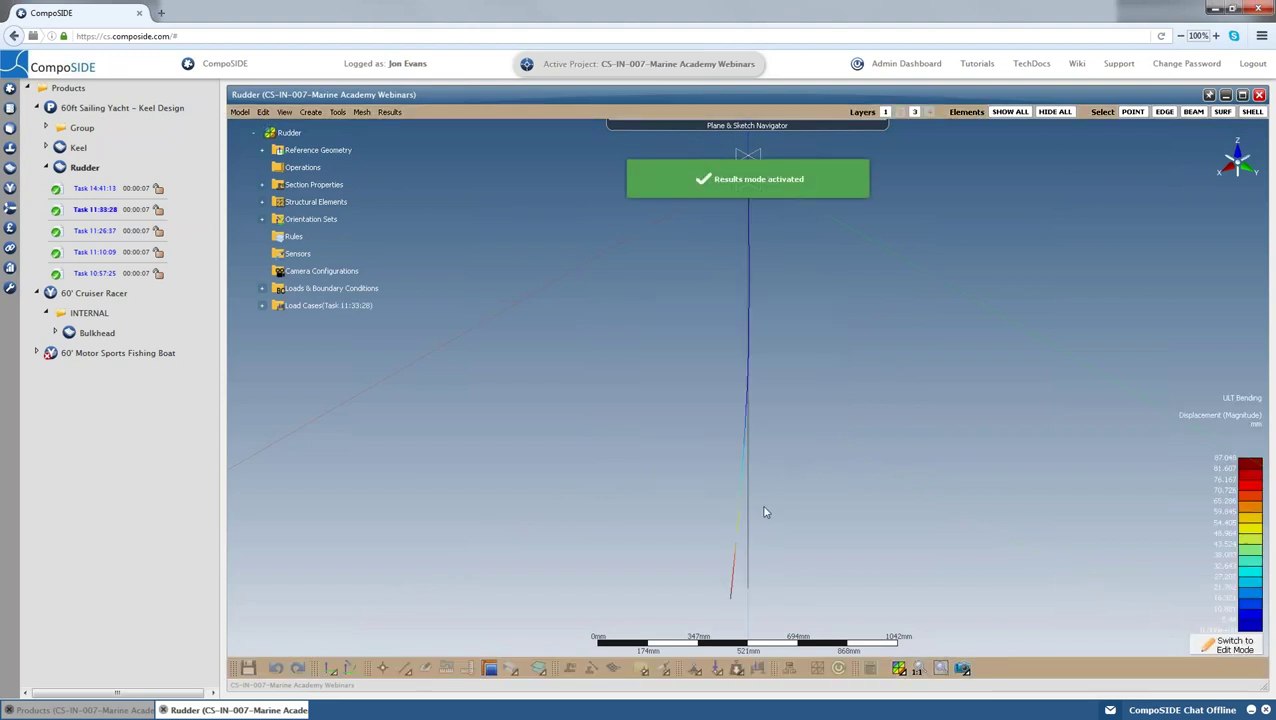
Step: Calculate the global minimum beam reserve factor for Task 11:33:28's ULT Bending solution, then close the Rudder model
{"action": "left_click", "coordinate": [899, 668]}
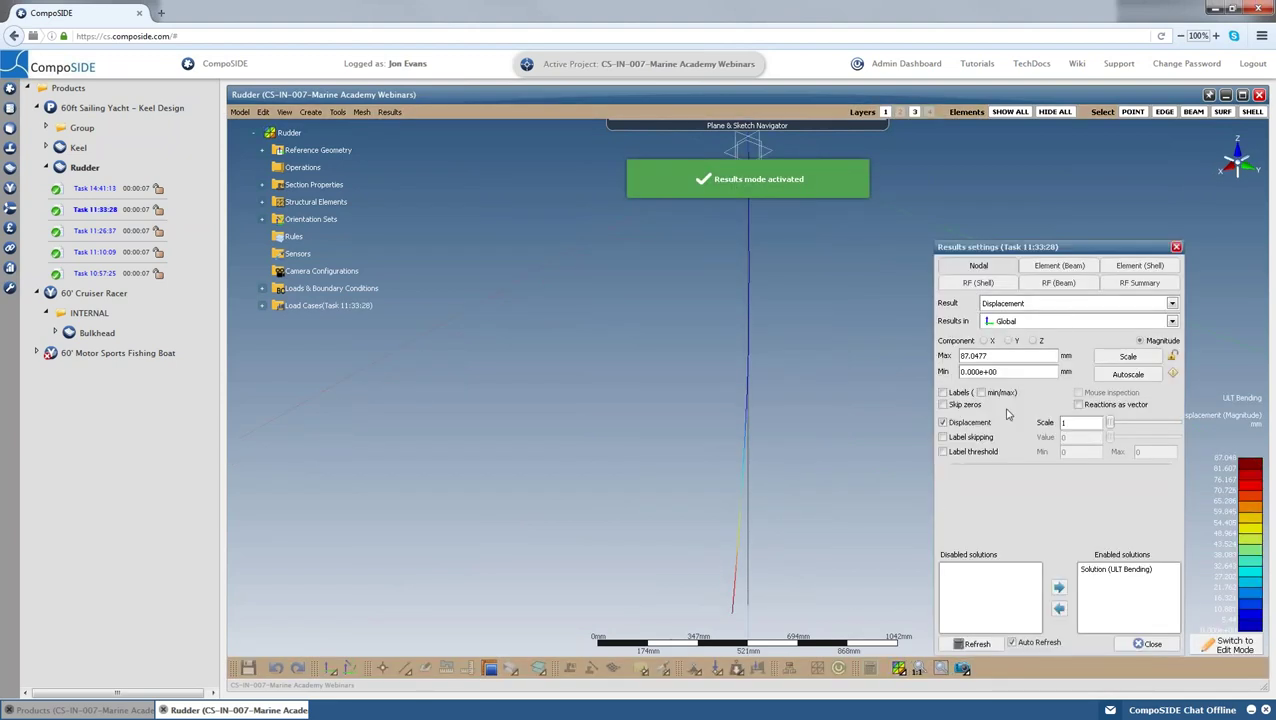
{"action": "left_click", "coordinate": [1060, 283]}
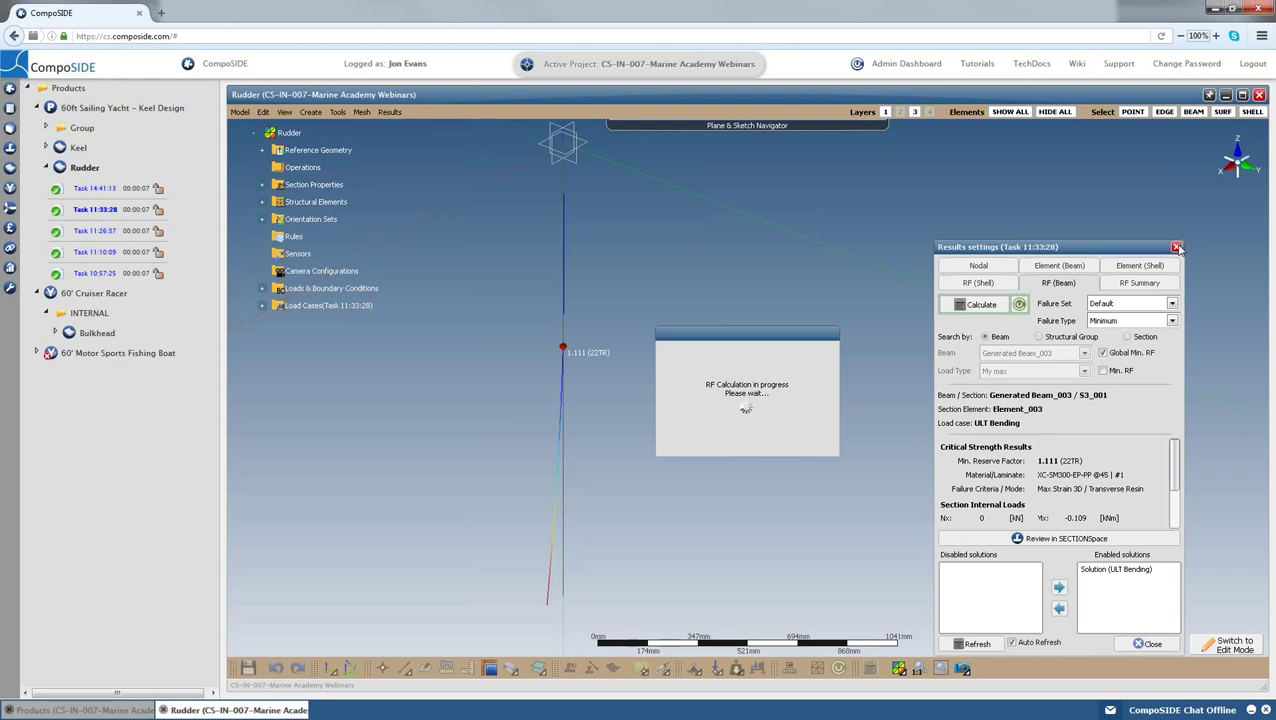
{"action": "left_click", "coordinate": [1259, 95]}
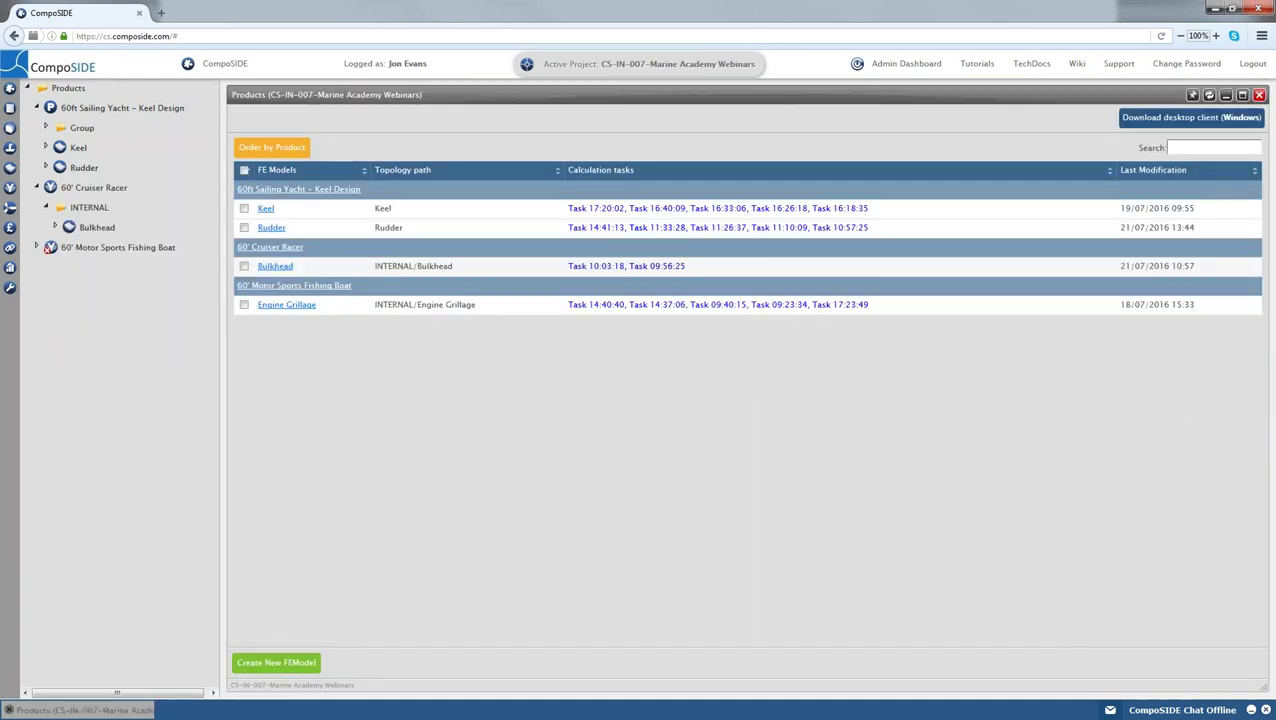
Step: Reopen the Rudder results of Task 11:33:28 and switch the model to edit mode
{"action": "double_click", "coordinate": [97, 170]}
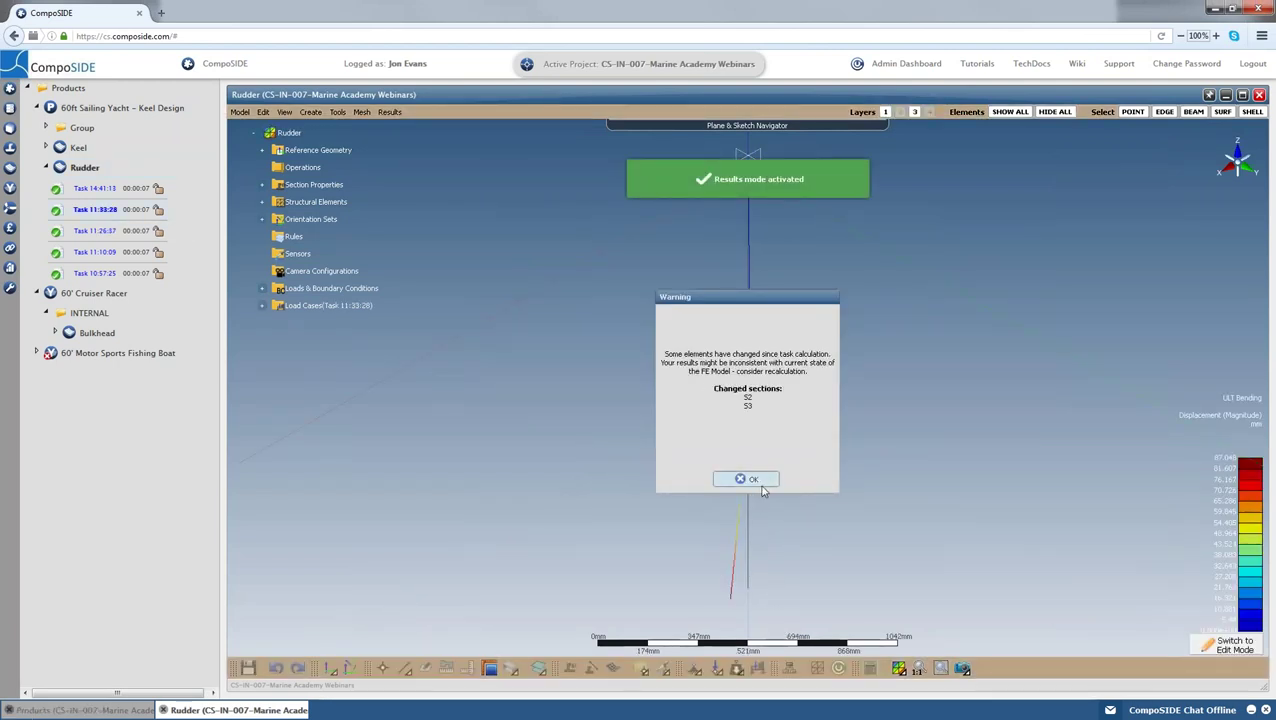
{"action": "left_click", "coordinate": [750, 480]}
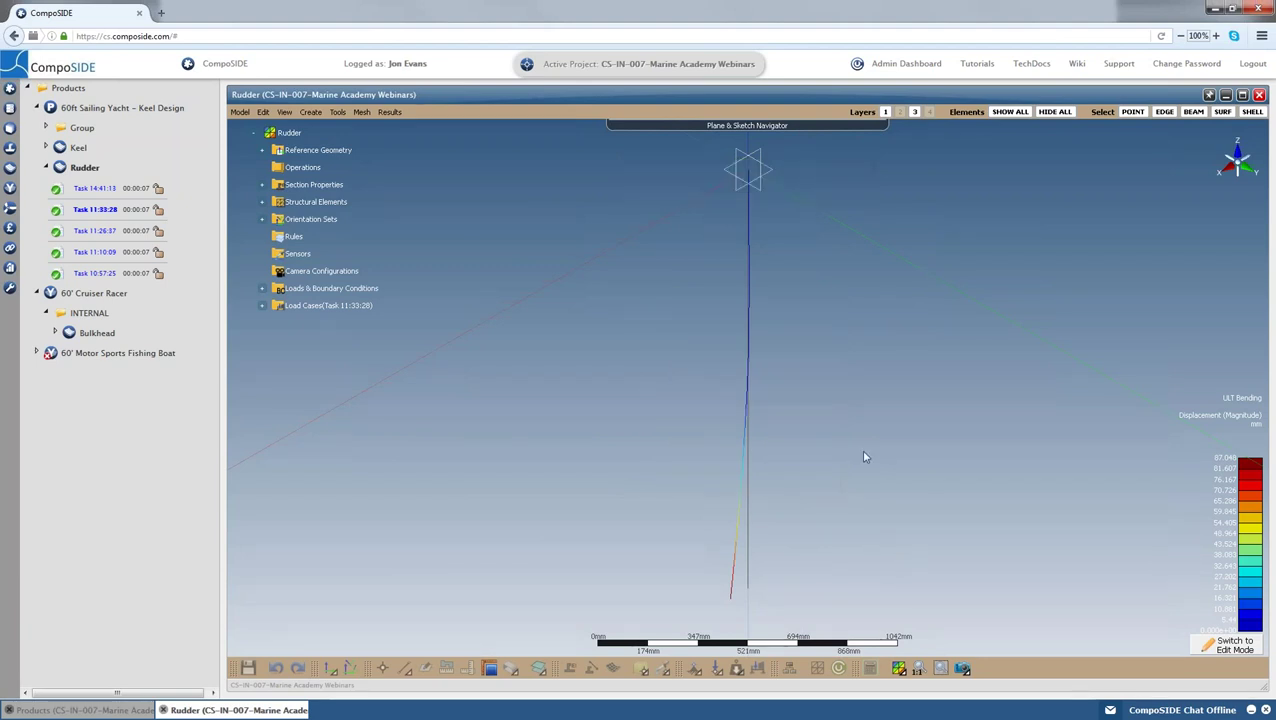
{"action": "left_click", "coordinate": [914, 112]}
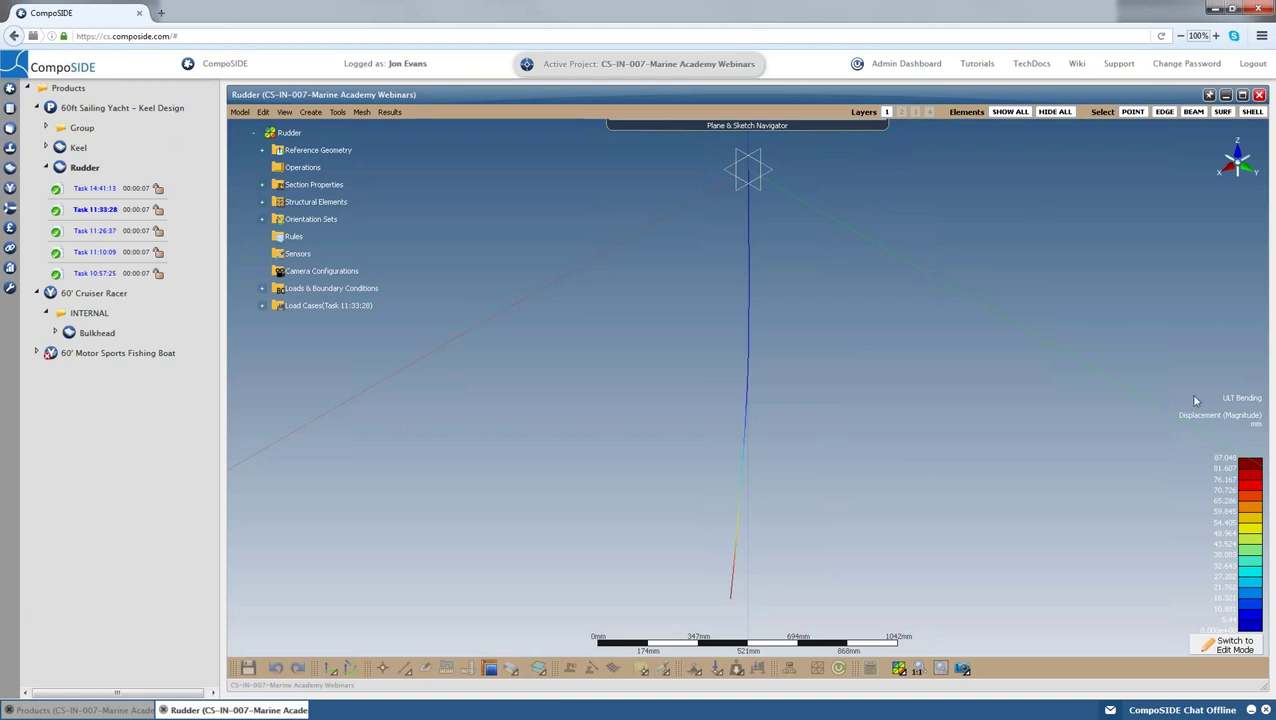
{"action": "left_click", "coordinate": [1226, 644]}
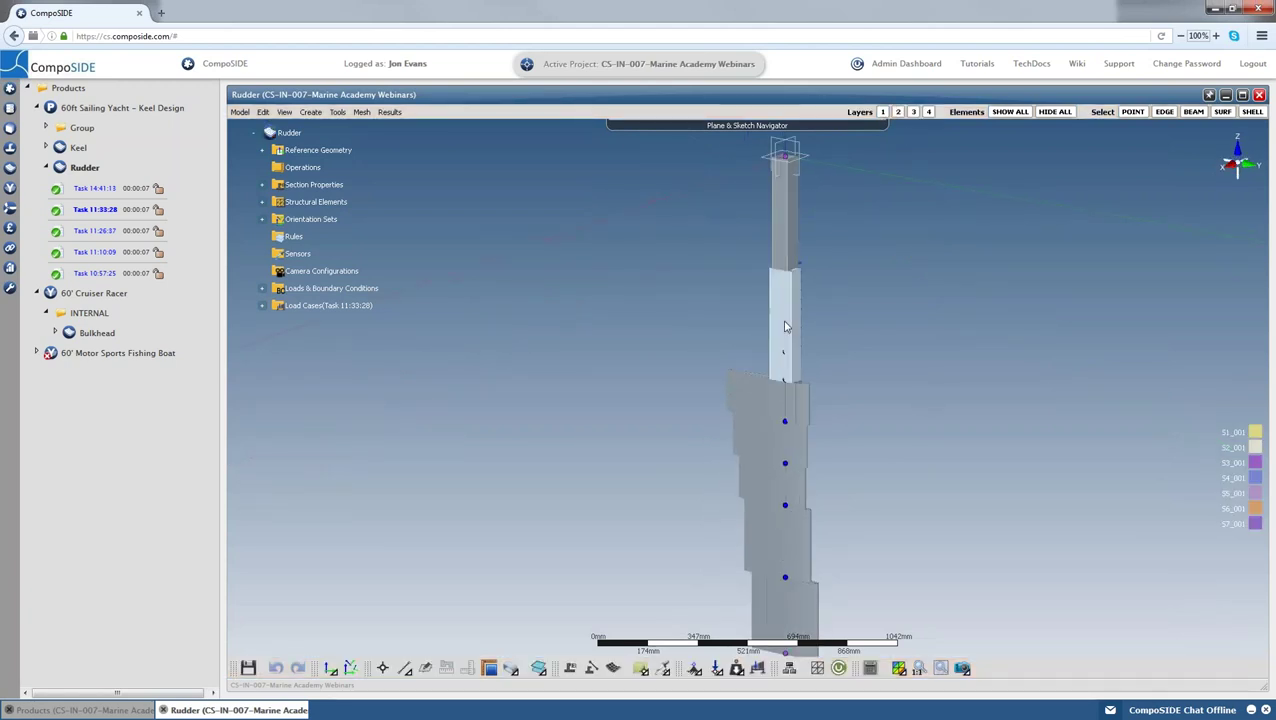
Step: Open section S2 for editing from the properties of the stock beam that uses S2_001
{"action": "right_click", "coordinate": [786, 327]}
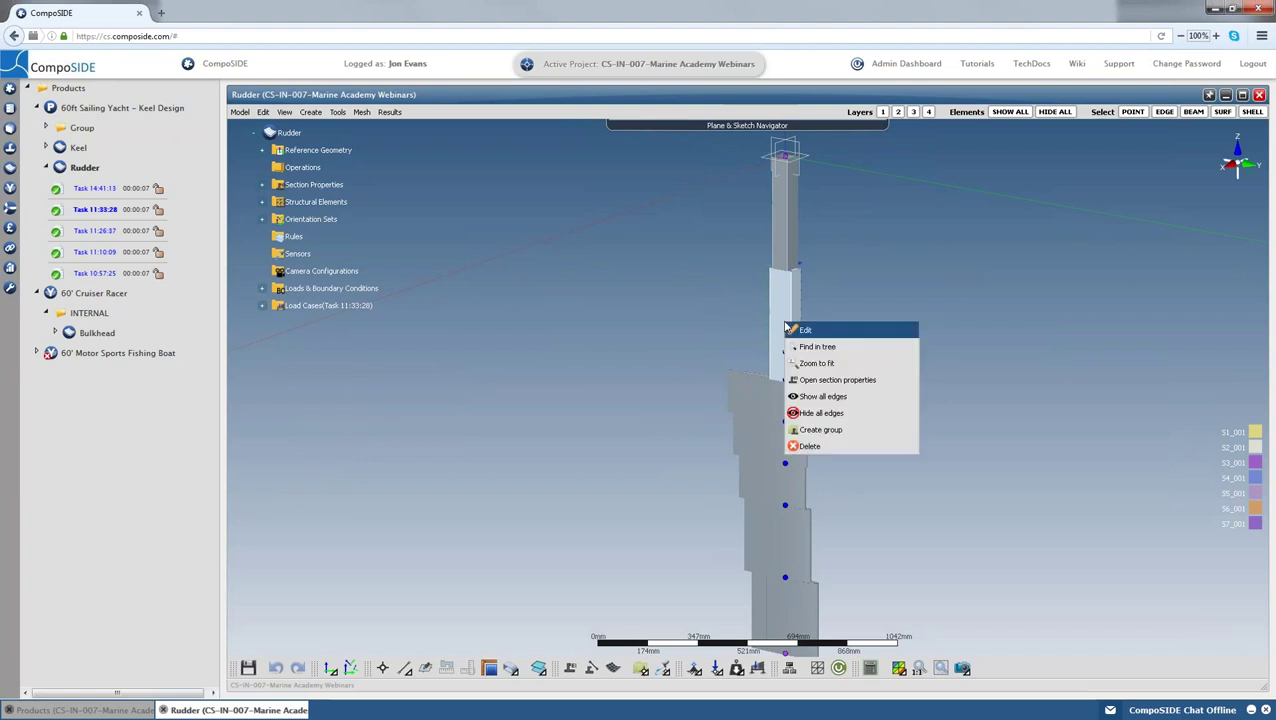
{"action": "left_click", "coordinate": [873, 381]}
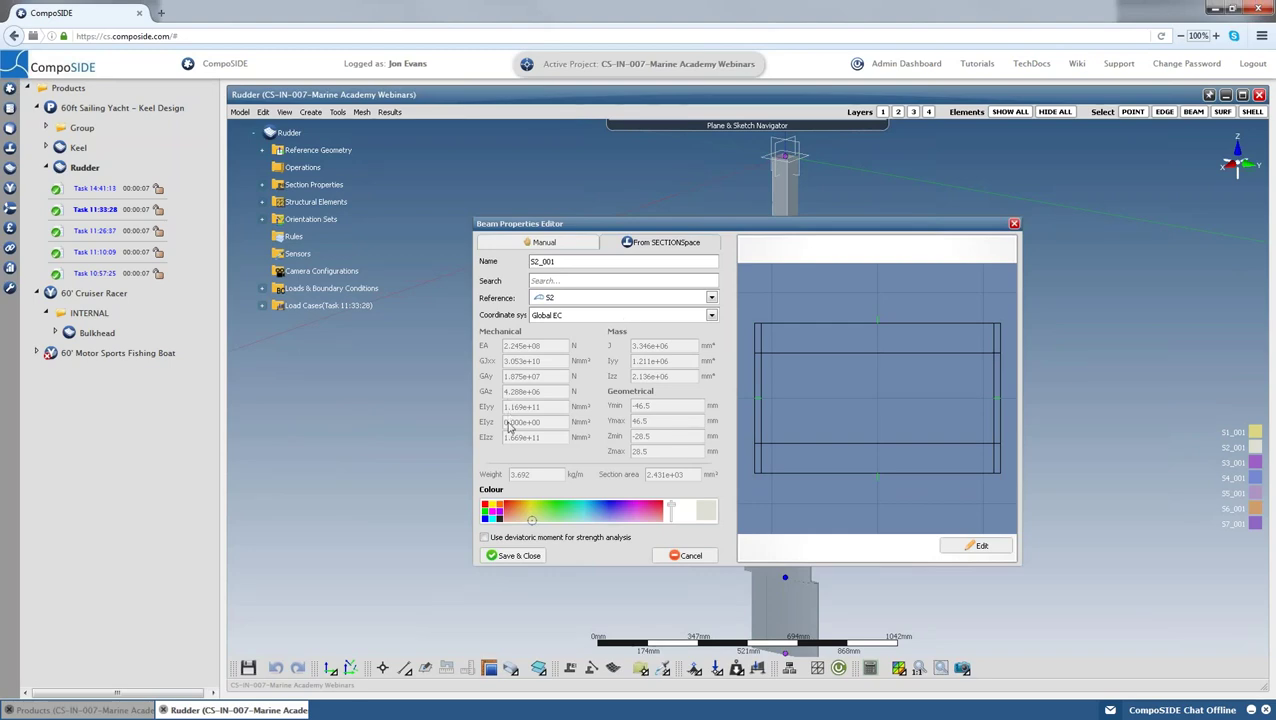
{"action": "left_click", "coordinate": [1000, 547]}
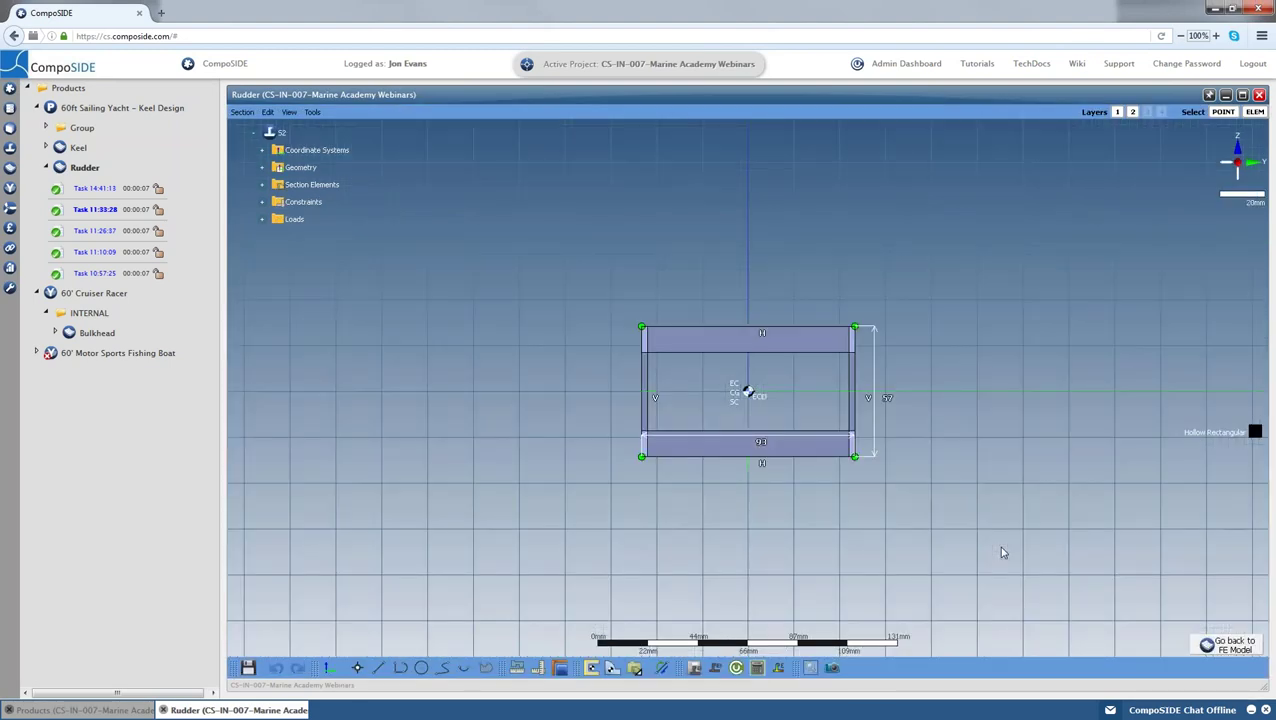
Step: Examine the ply stack of section element Element_002 in section S2
{"action": "double_click", "coordinate": [852, 452]}
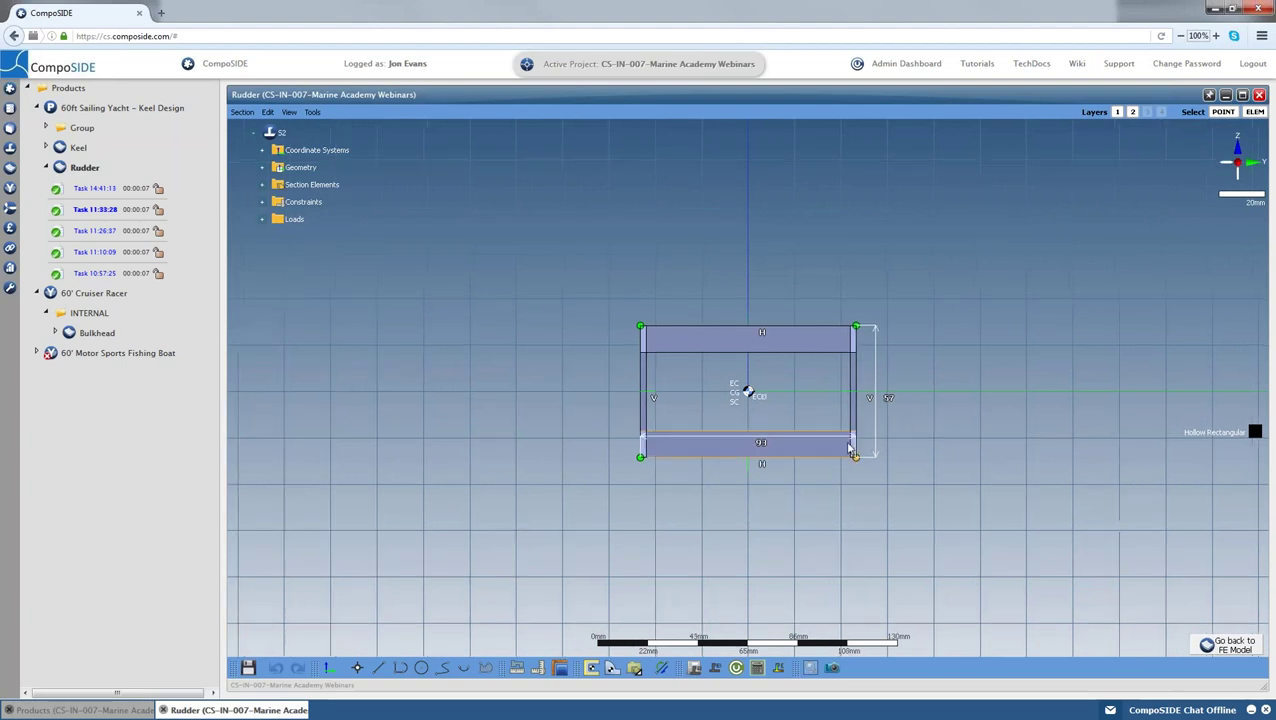
{"action": "left_click", "coordinate": [1100, 390]}
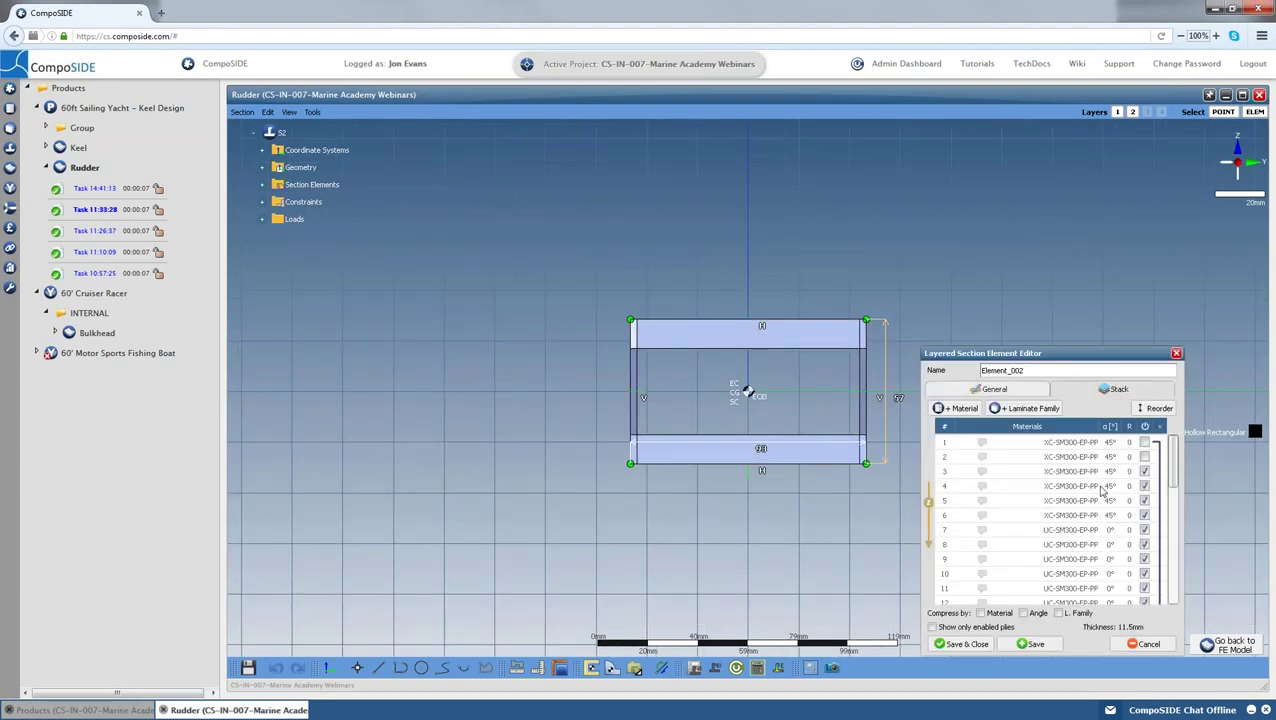
{"action": "scroll", "coordinate": [1110, 502], "scroll_direction": "down", "scroll_amount": 3}
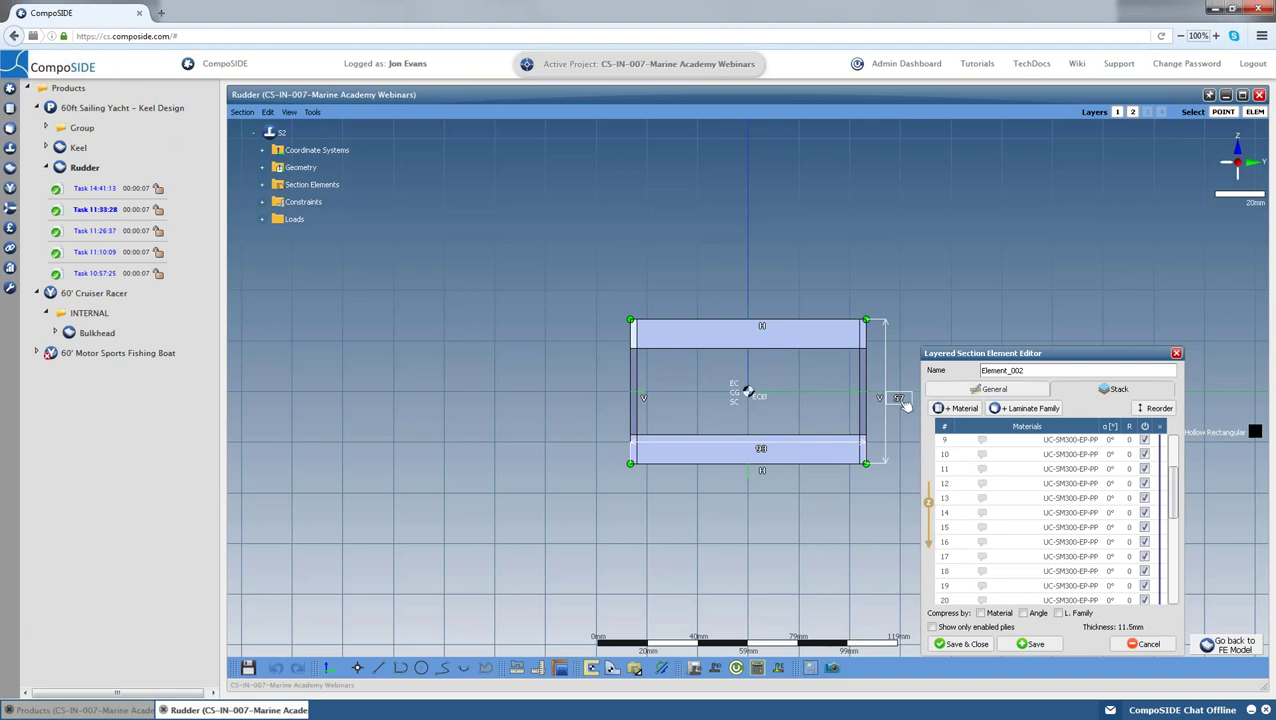
{"action": "left_click_drag", "start_coordinate": [1177, 492], "coordinate": [1178, 528]}
Step: Calculate section S2 under the Max BM (ULT) load
{"action": "left_click", "coordinate": [262, 219]}
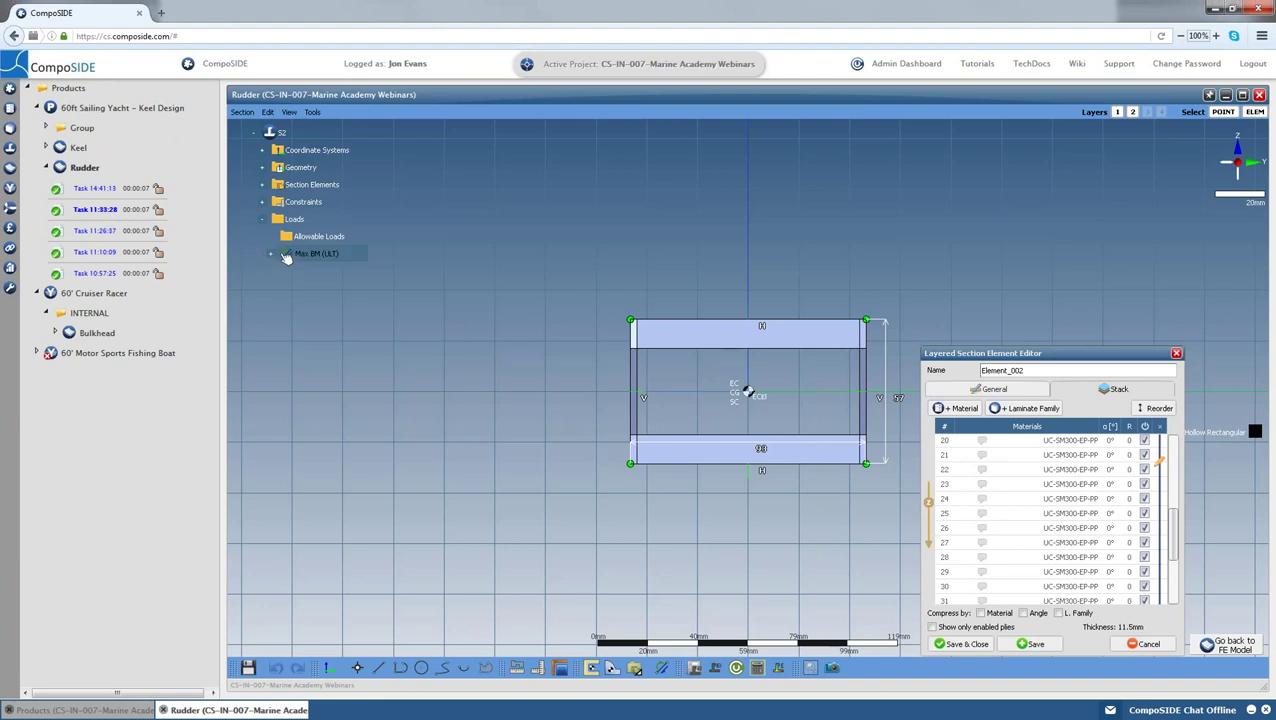
{"action": "right_click", "coordinate": [286, 256]}
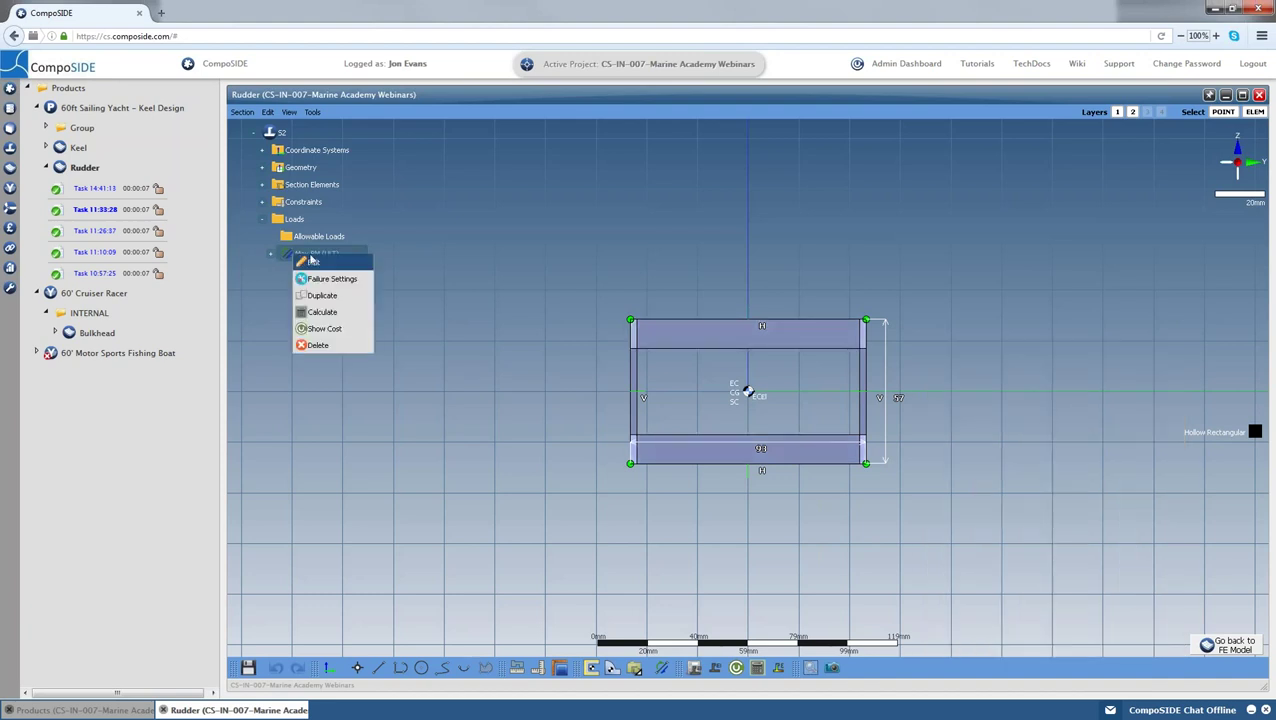
{"action": "left_click", "coordinate": [344, 313]}
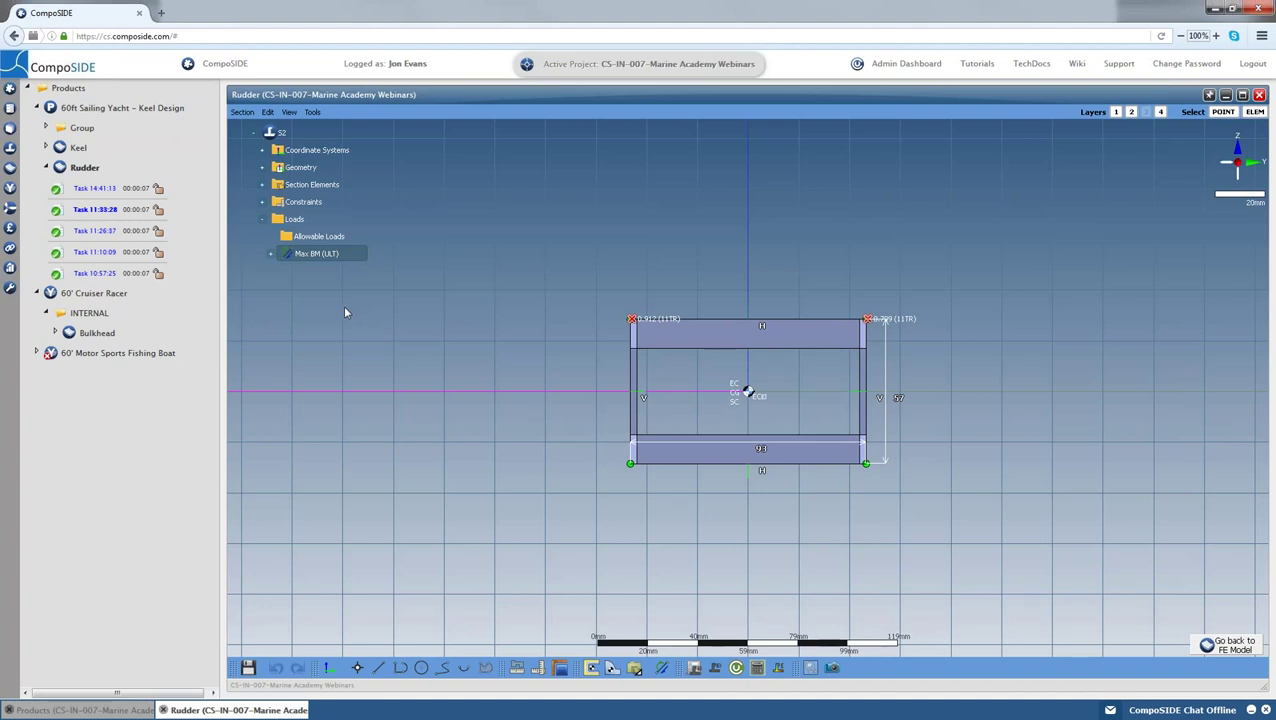
Step: Return from section S2 to the Rudder FE model, saving the section
{"action": "left_click", "coordinate": [1208, 646]}
{"action": "left_click", "coordinate": [688, 428]}
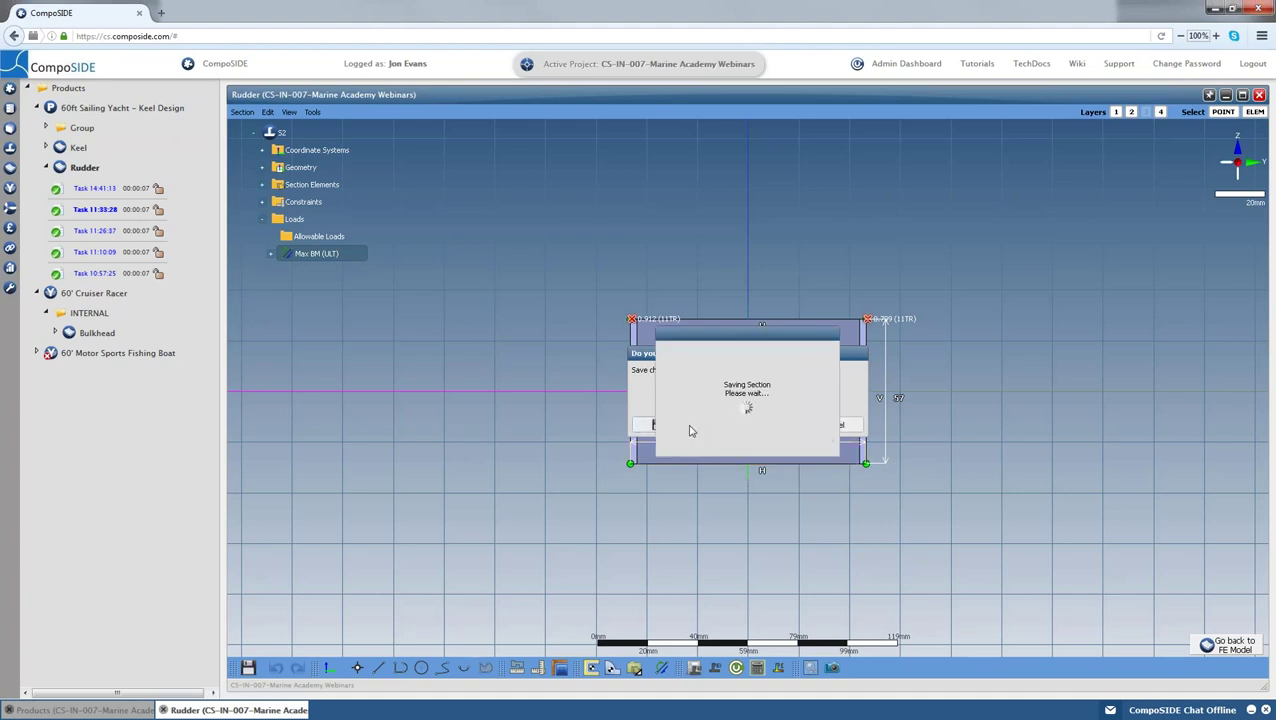
{"action": "key", "text": "Return"}
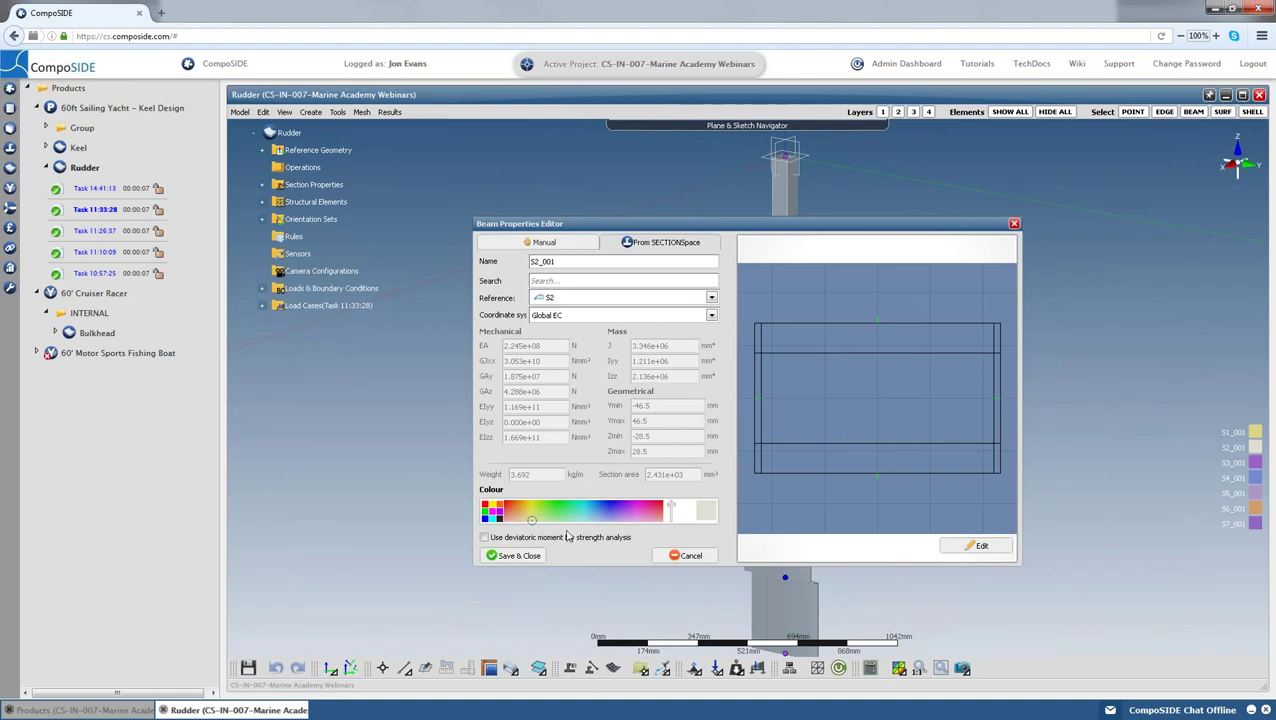
Step: Save the S2_001 beam properties, then save and close the Rudder model
{"action": "left_click", "coordinate": [520, 555]}
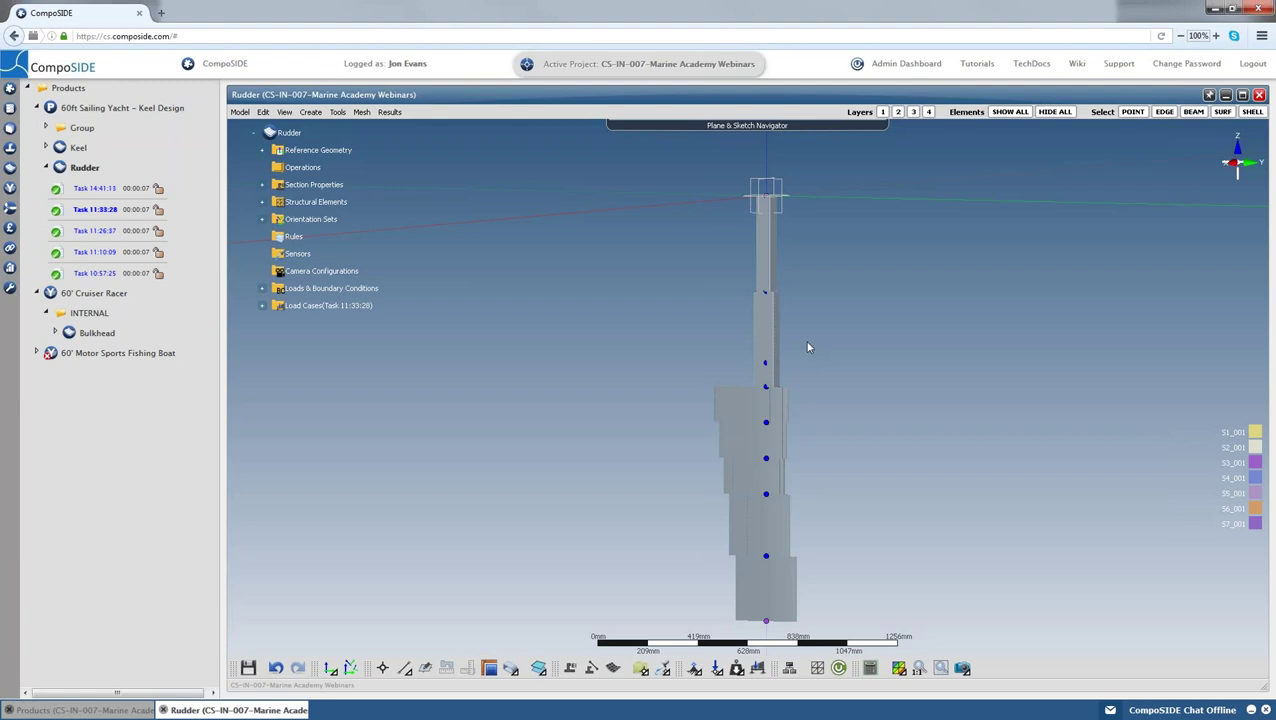
{"action": "left_click", "coordinate": [248, 668]}
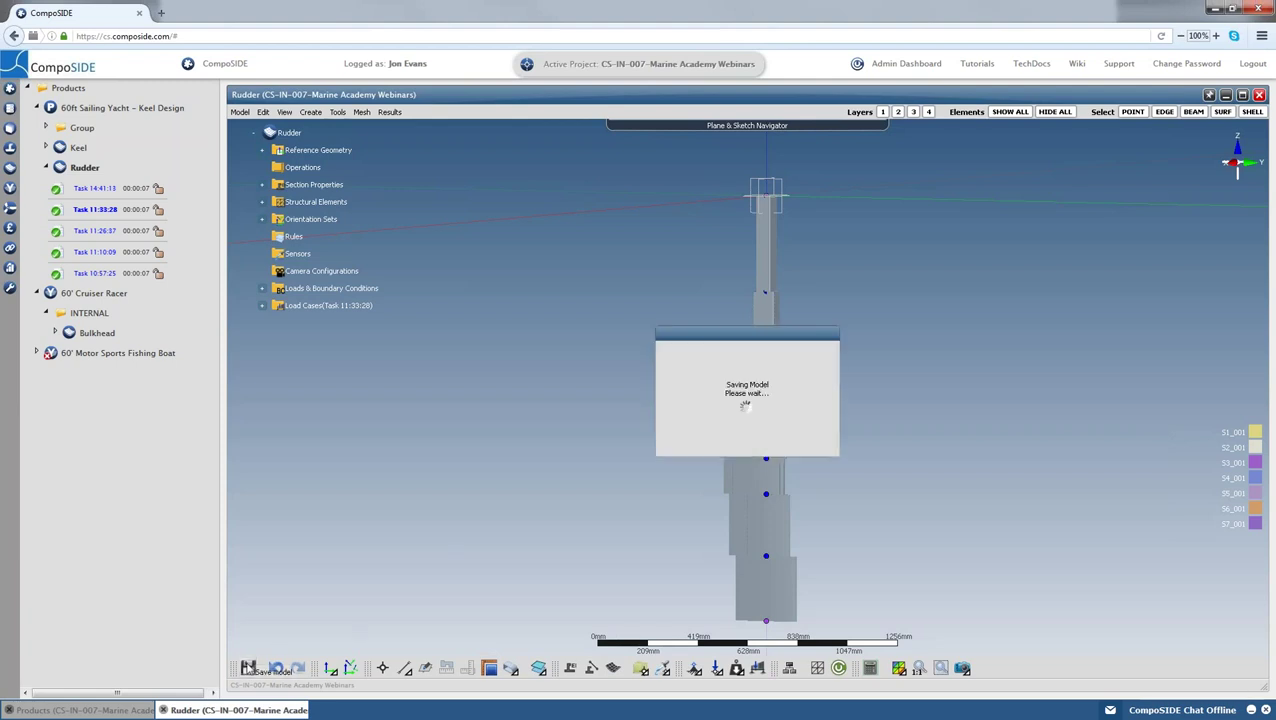
{"action": "left_click", "coordinate": [1259, 96]}
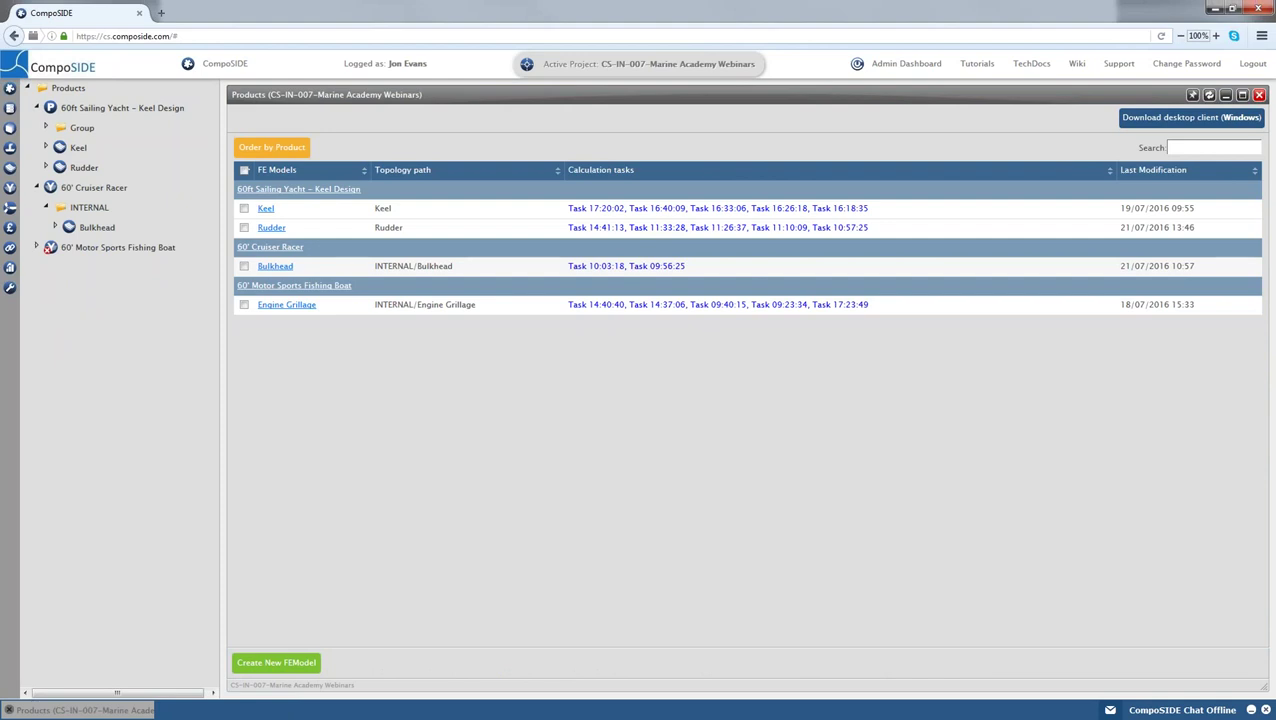
Step: Open BoMGen for the 60ft Sailing Yacht - Keel Design product and view the Rudder component's BoM summary
{"action": "left_click", "coordinate": [1259, 95]}
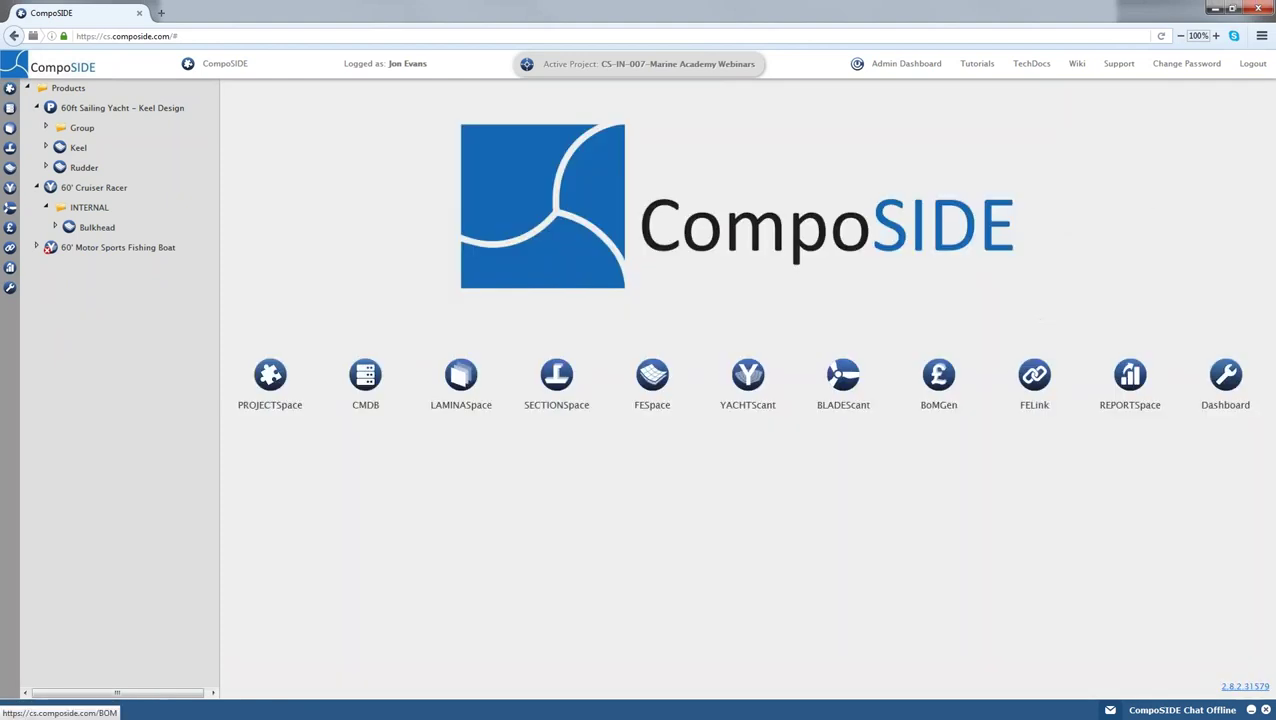
{"action": "left_click", "coordinate": [935, 385]}
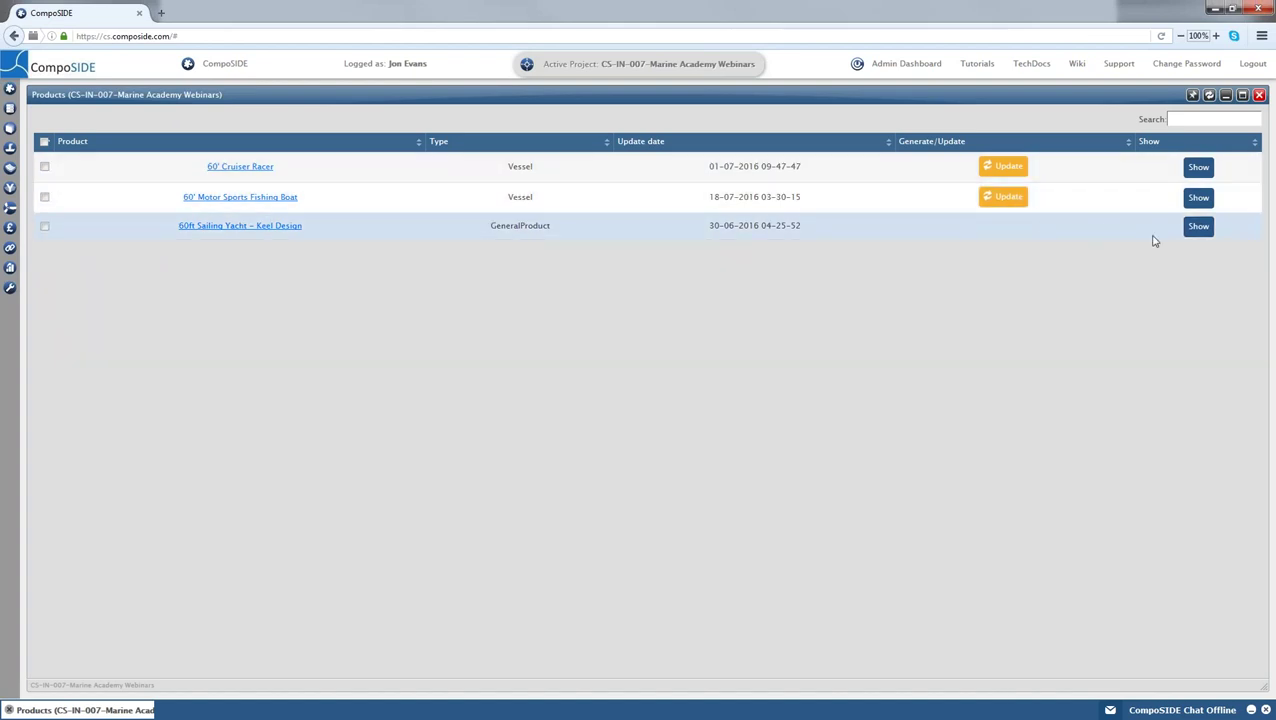
{"action": "left_click", "coordinate": [1195, 230]}
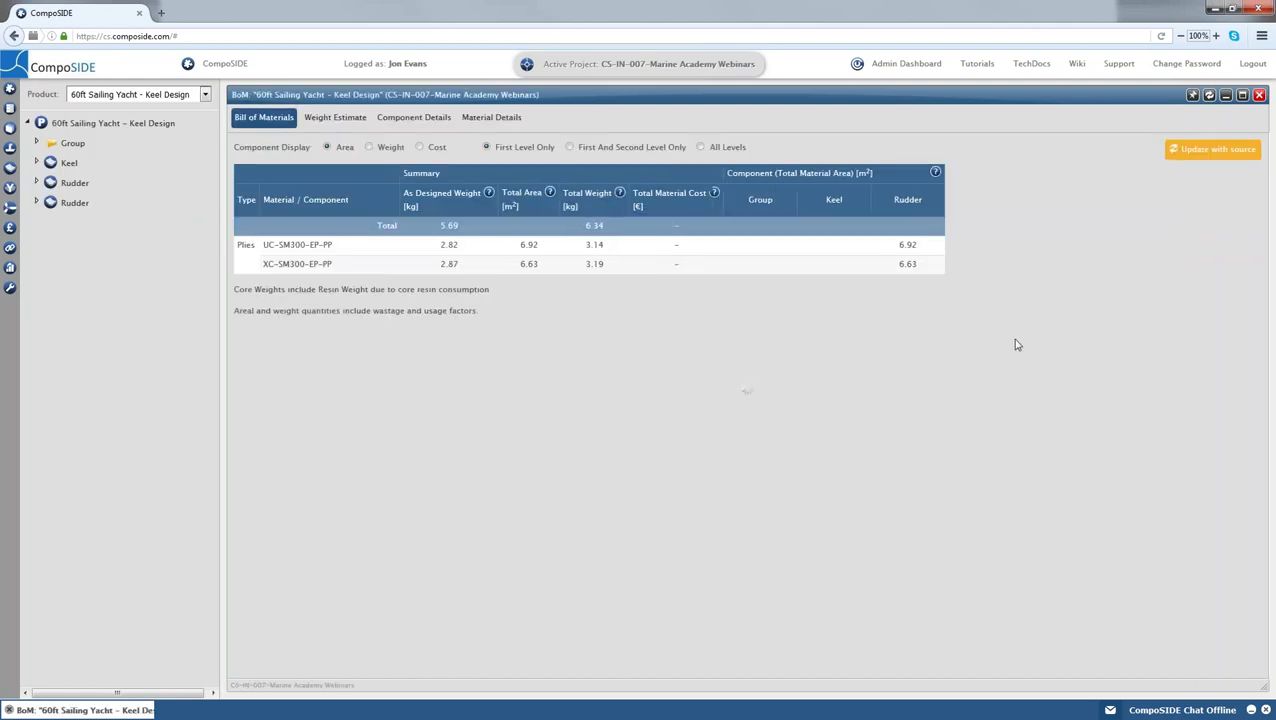
{"action": "left_click", "coordinate": [88, 190]}
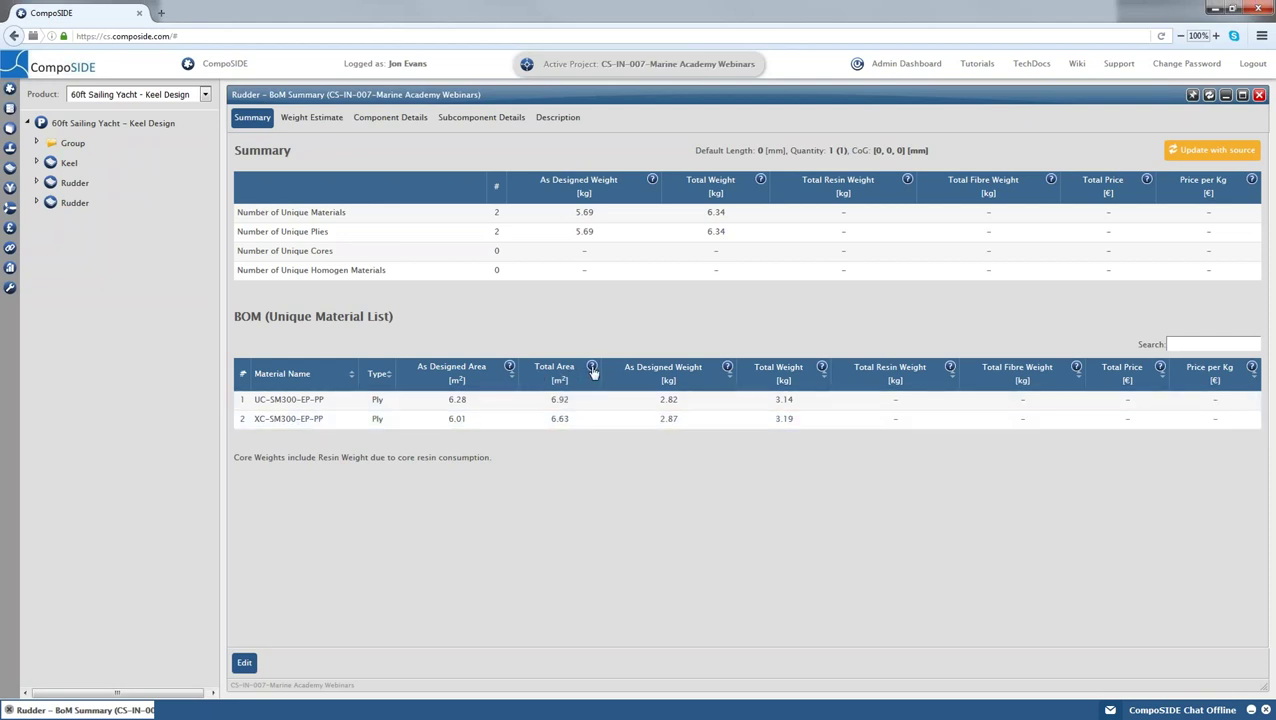
{"action": "mouse_move", "coordinate": [592, 369]}
Step: Try to export the laminate table of the second Rudder component in the product tree
{"action": "right_click", "coordinate": [98, 205]}
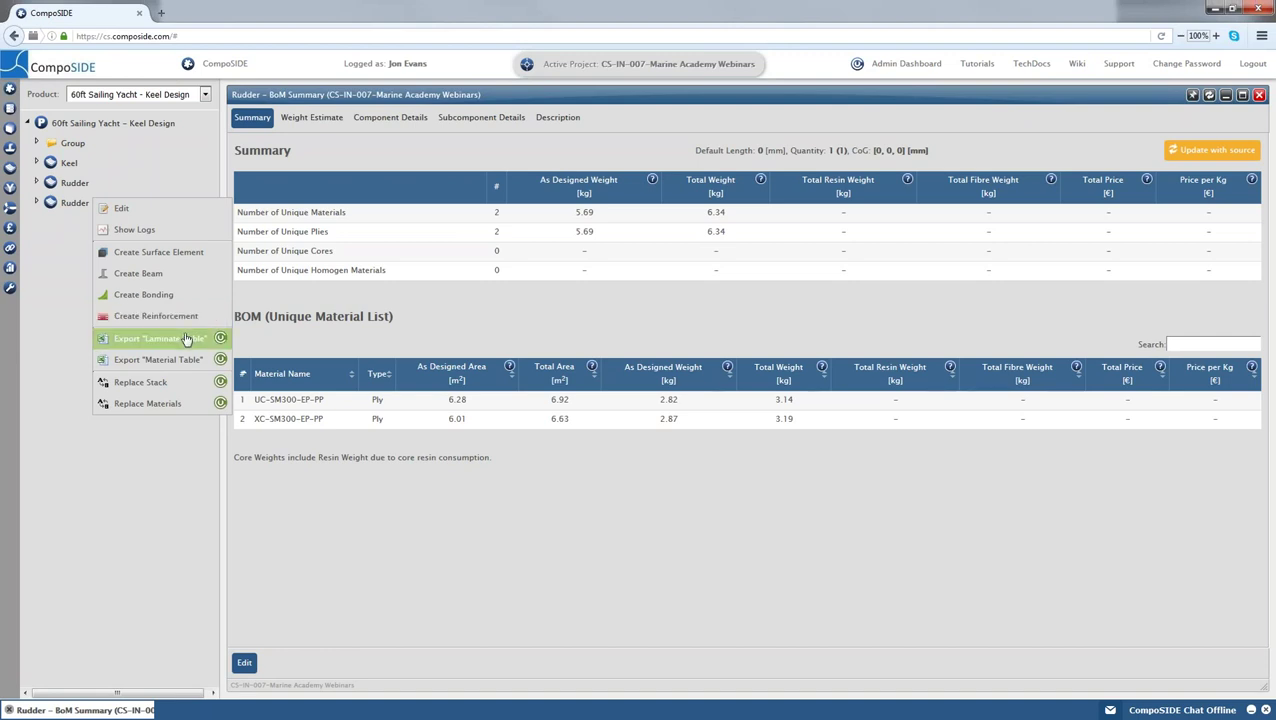
{"action": "left_click", "coordinate": [186, 339]}
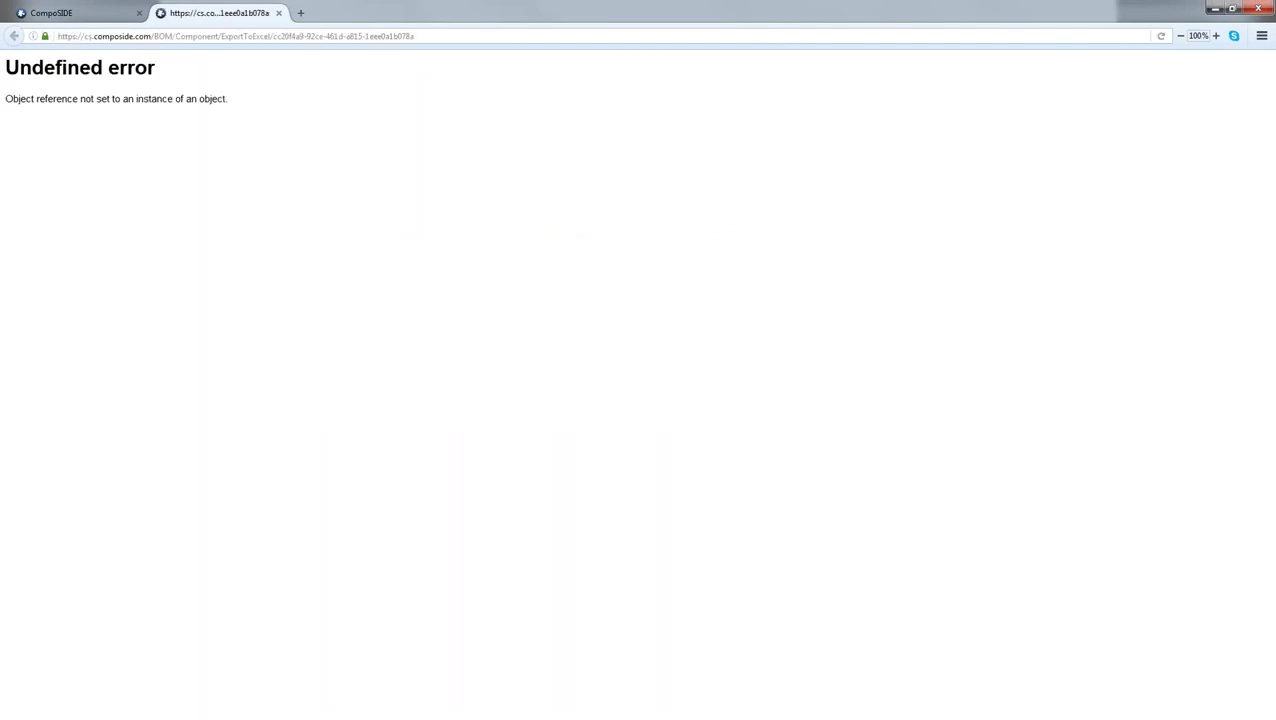
{"action": "left_click", "coordinate": [278, 13]}
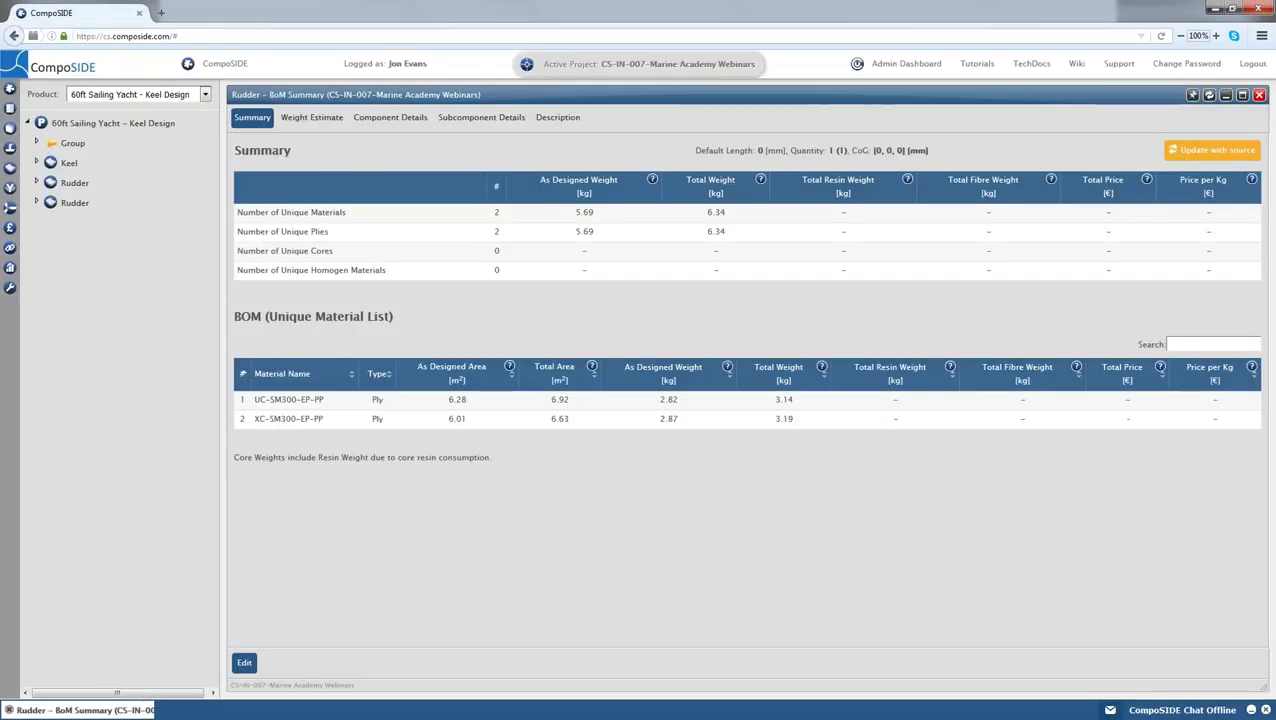
{"action": "right_click", "coordinate": [77, 206]}
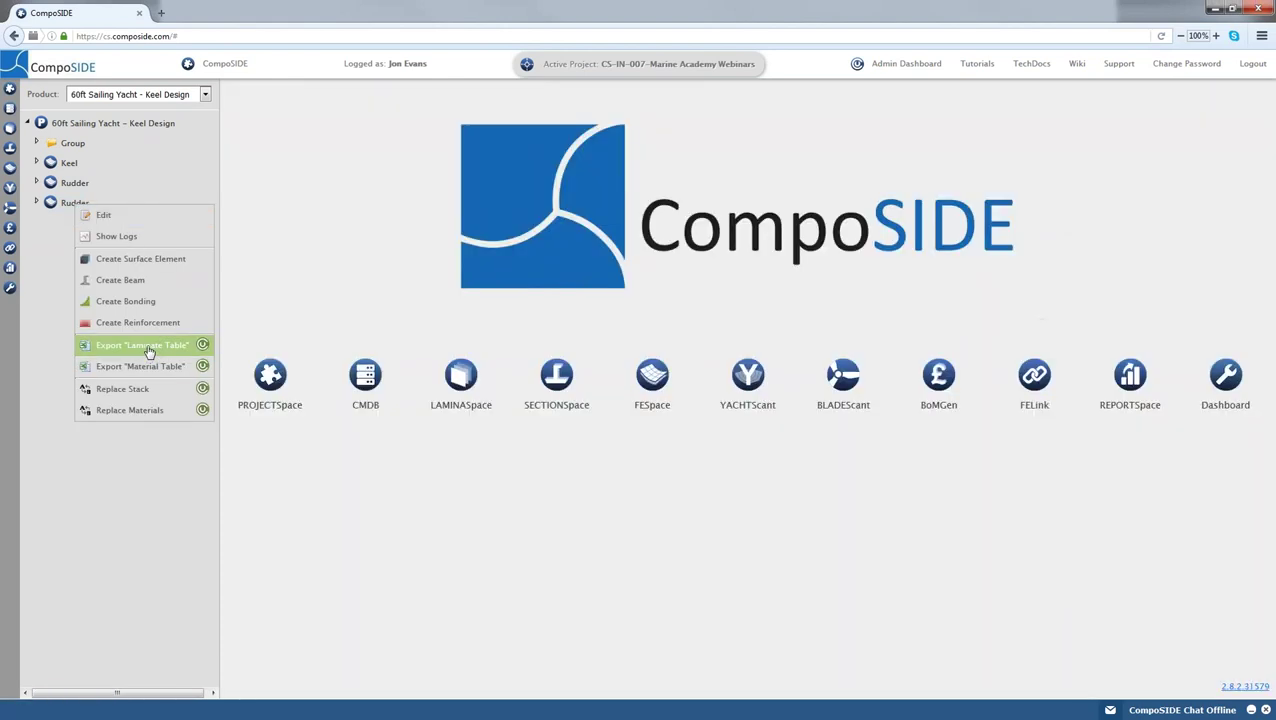
{"action": "left_click", "coordinate": [148, 346]}
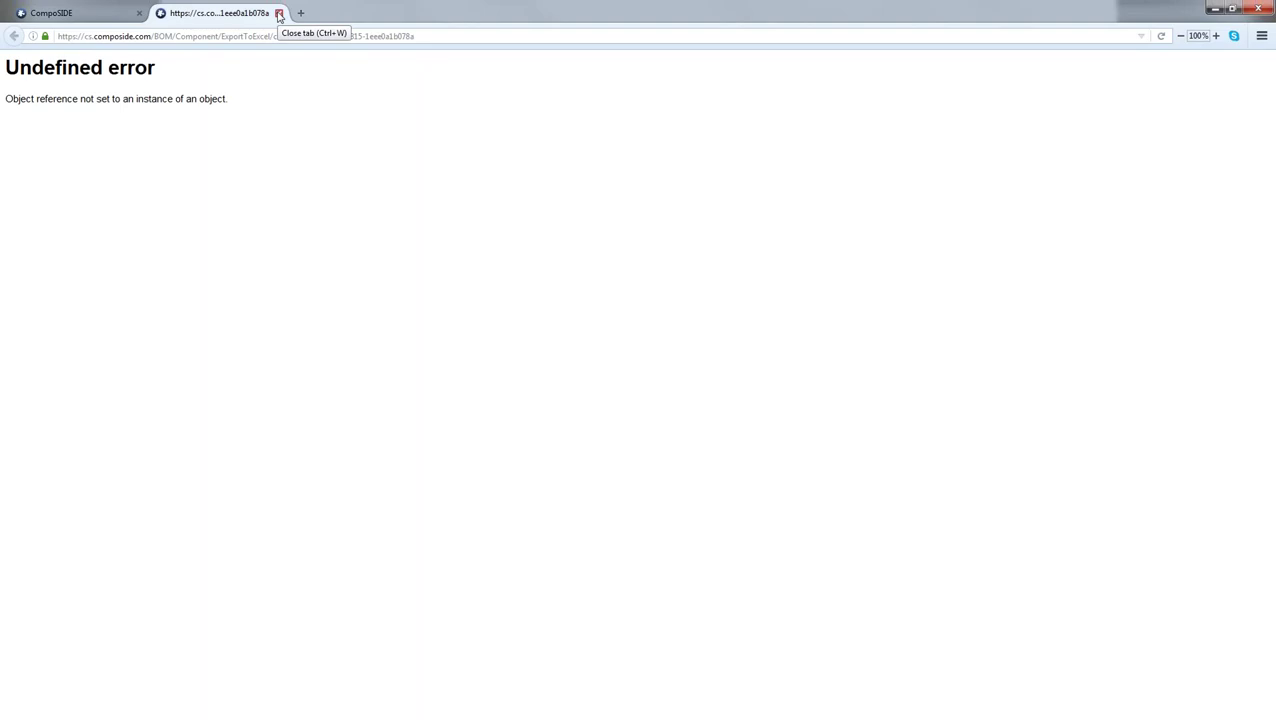
{"action": "left_click", "coordinate": [280, 13]}
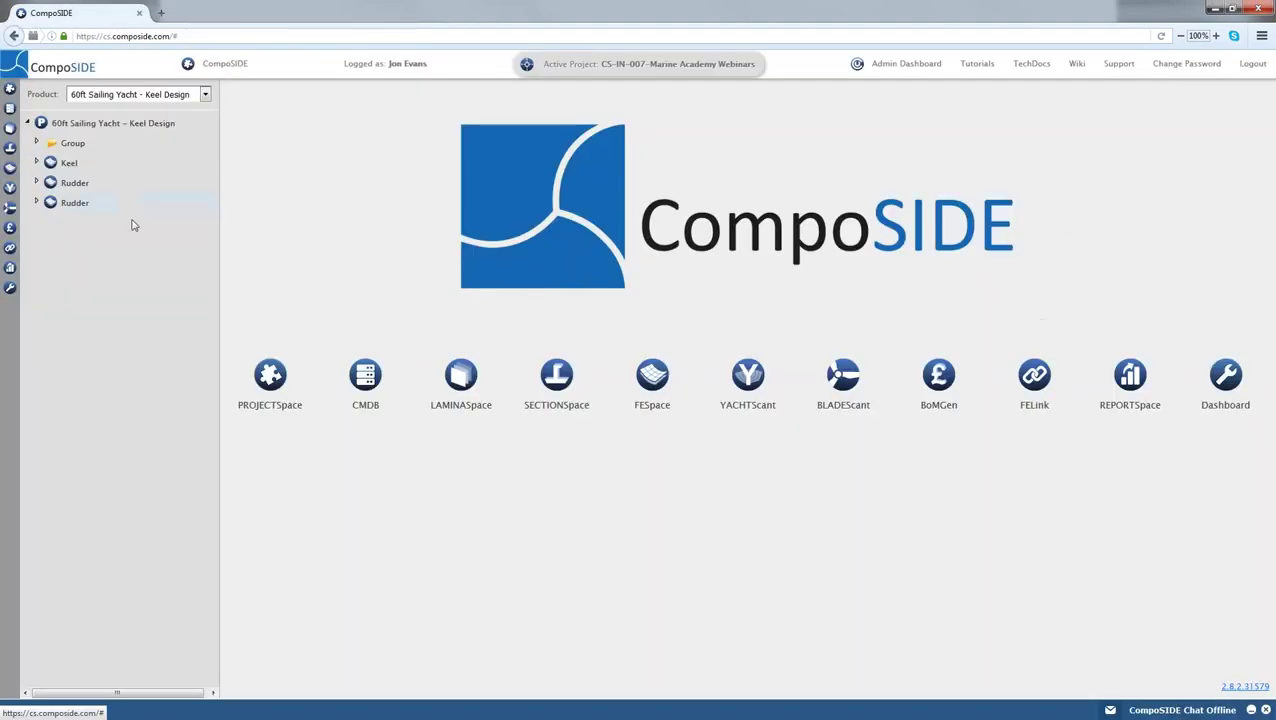
Step: Export the Engine Grillage laminate table from the 60' Motor Sports Fishing Boat product and open it in Excel
{"action": "left_click", "coordinate": [146, 95]}
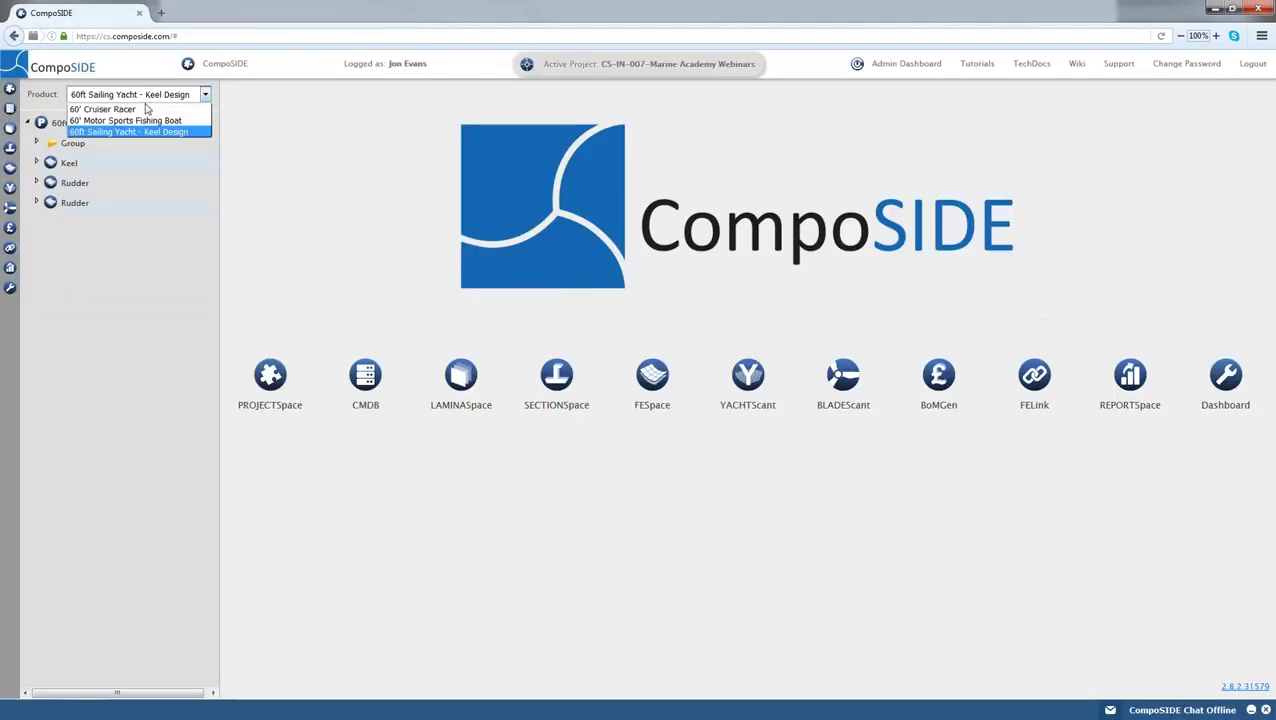
{"action": "left_click", "coordinate": [148, 121]}
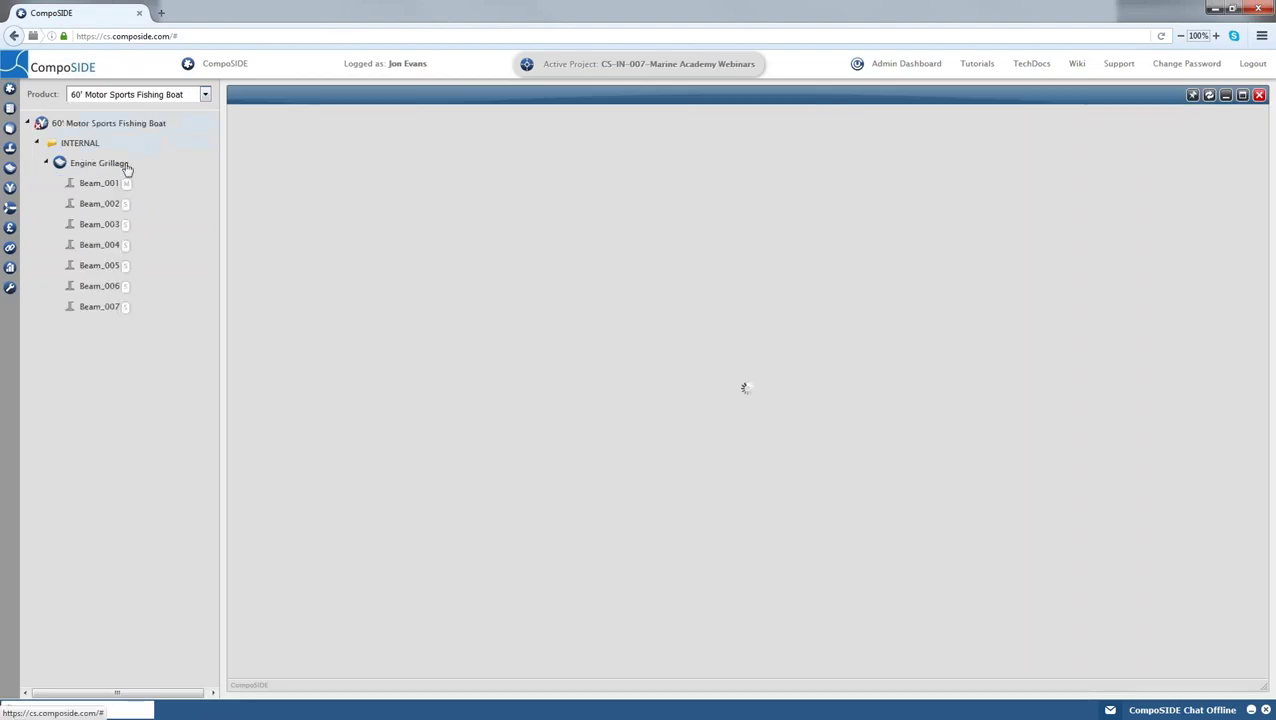
{"action": "right_click", "coordinate": [126, 166]}
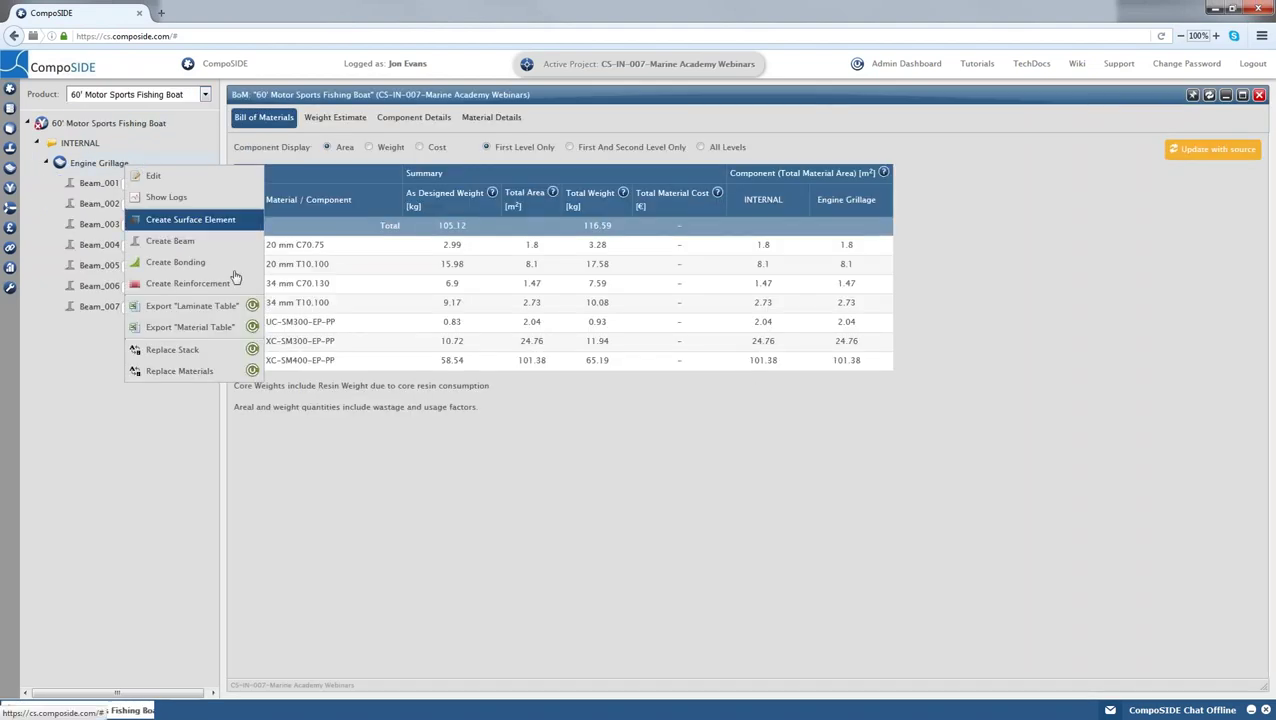
{"action": "left_click", "coordinate": [219, 307]}
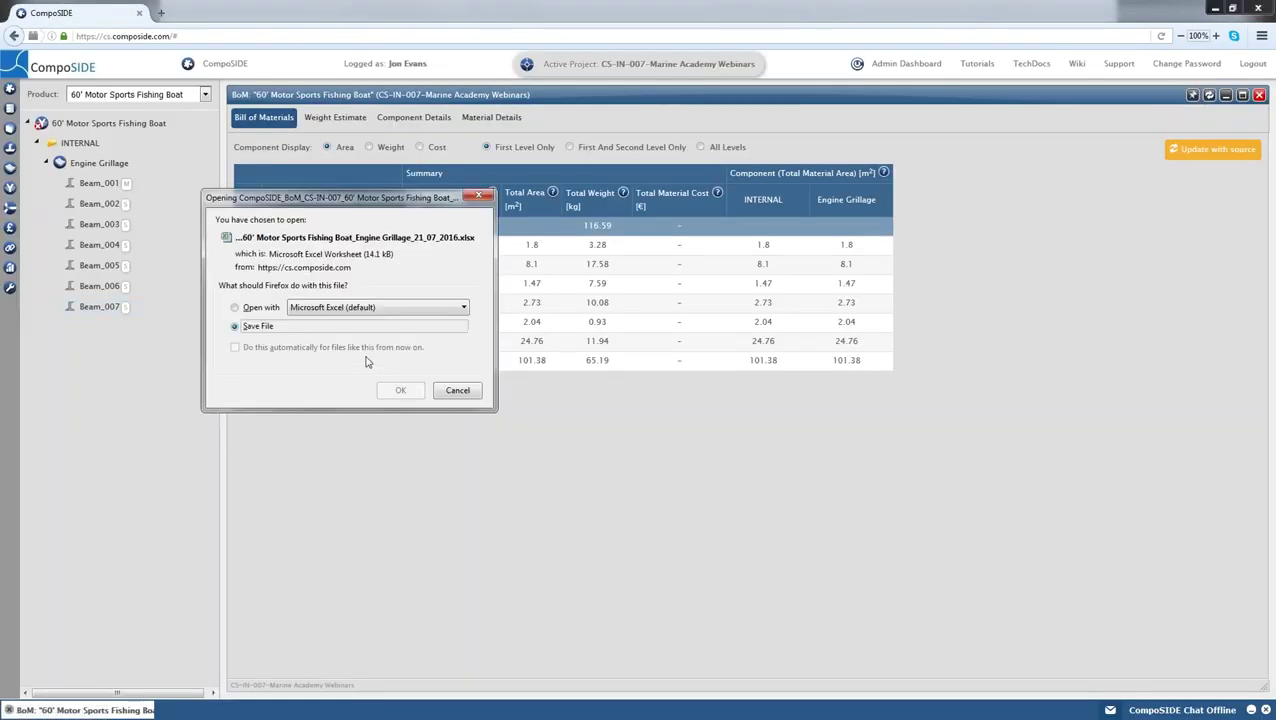
{"action": "left_click", "coordinate": [264, 324]}
{"action": "left_click", "coordinate": [400, 390]}
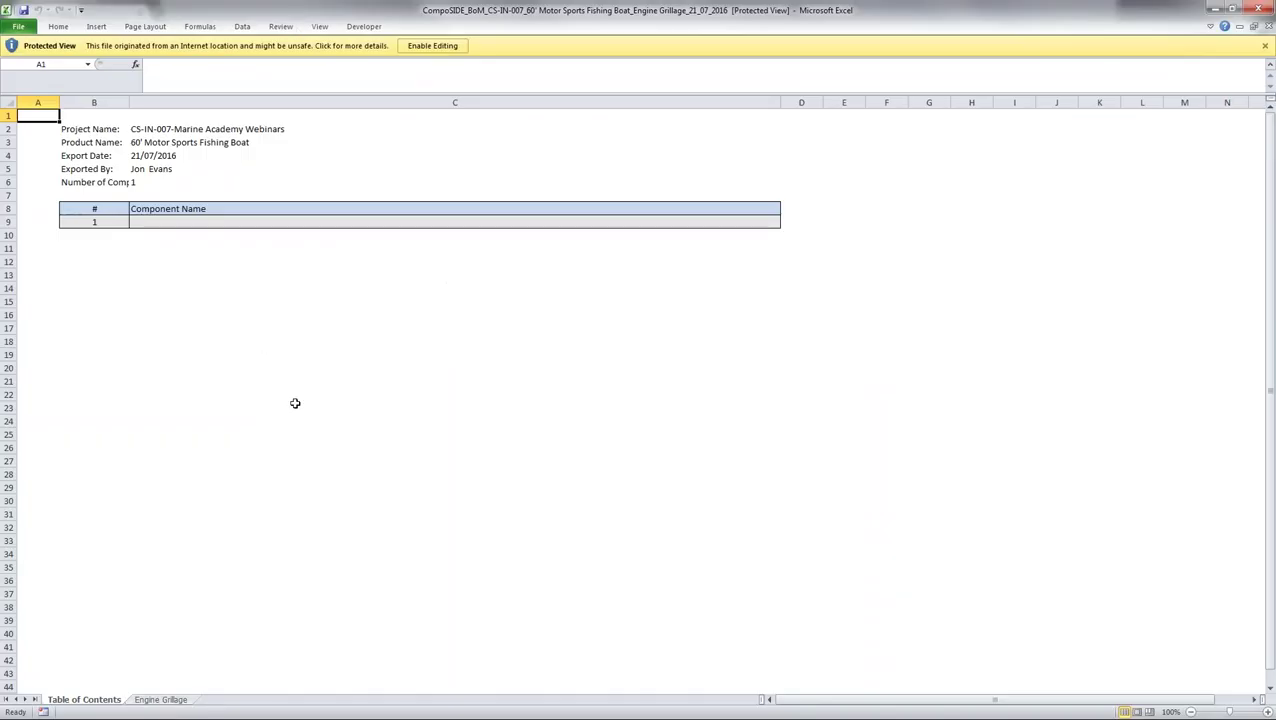
Step: Examine the Engine Grillage sheet's beam ply tables, weight estimate and material summary, then close the workbook
{"action": "left_click", "coordinate": [170, 700]}
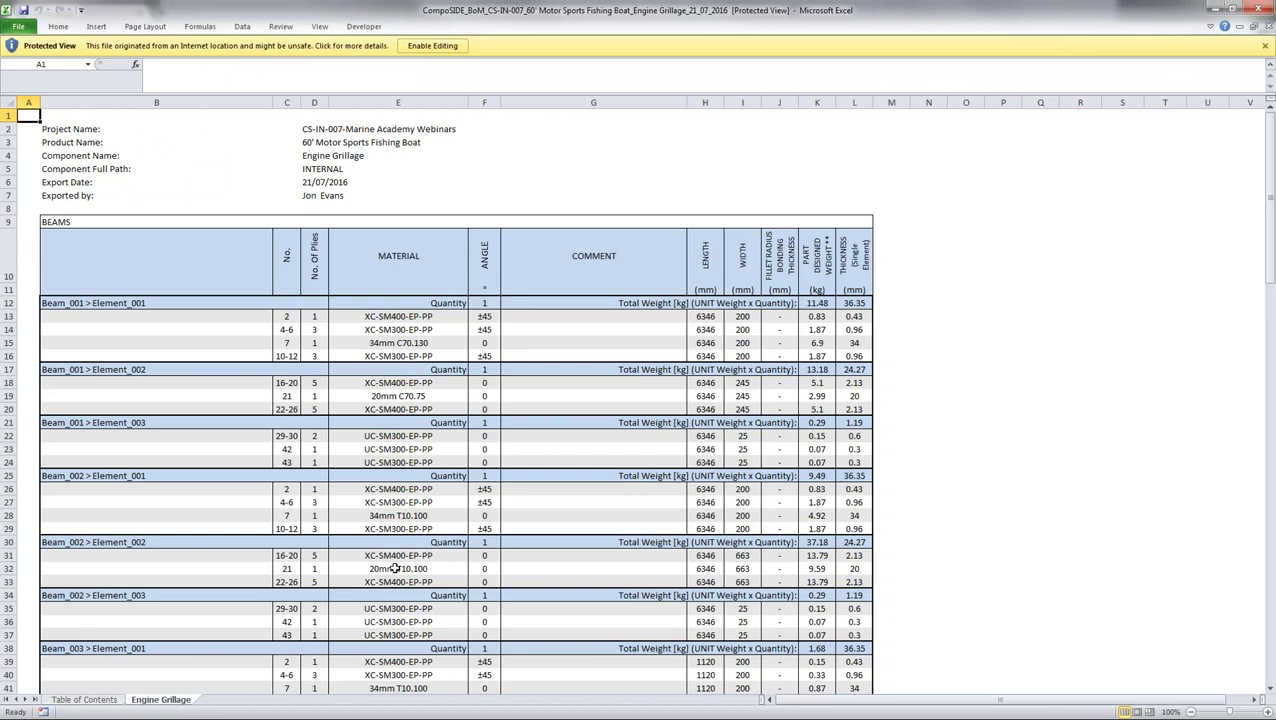
{"action": "left_click", "coordinate": [608, 526]}
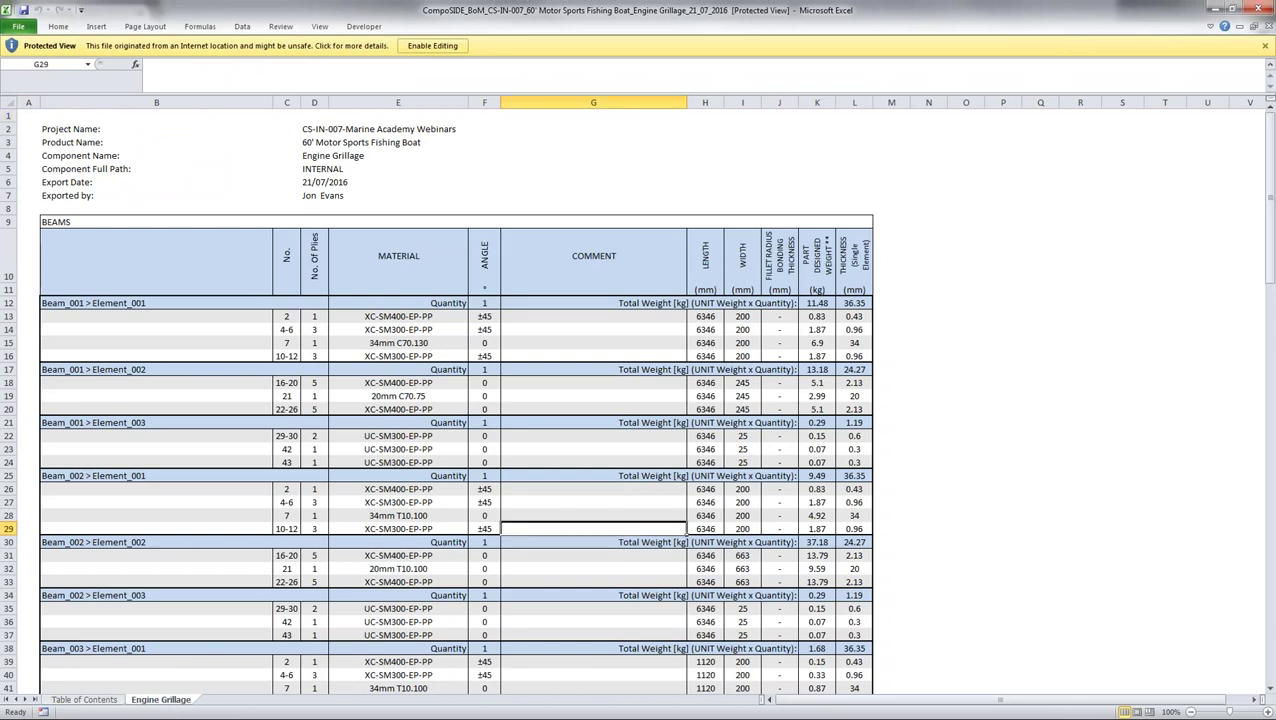
{"action": "left_click_drag", "start_coordinate": [262, 485], "coordinate": [526, 528]}
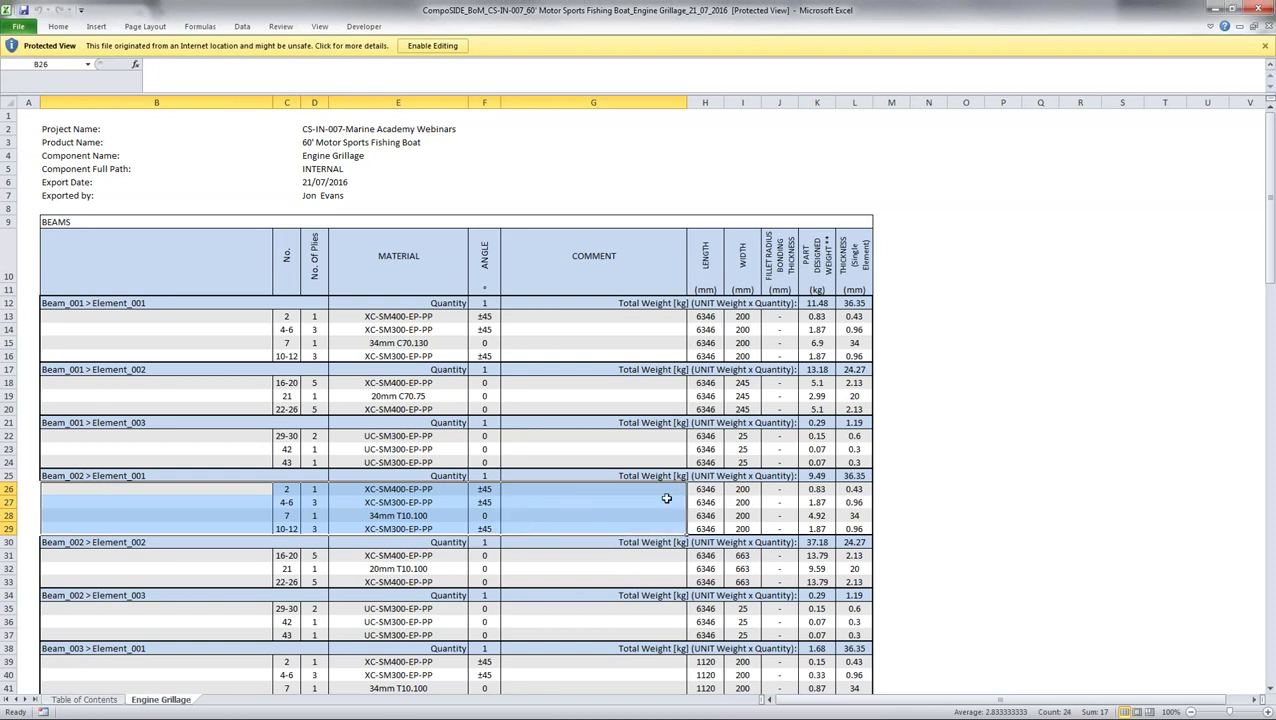
{"action": "left_click", "coordinate": [703, 271]}
{"action": "left_click_drag", "start_coordinate": [705, 490], "coordinate": [707, 529]}
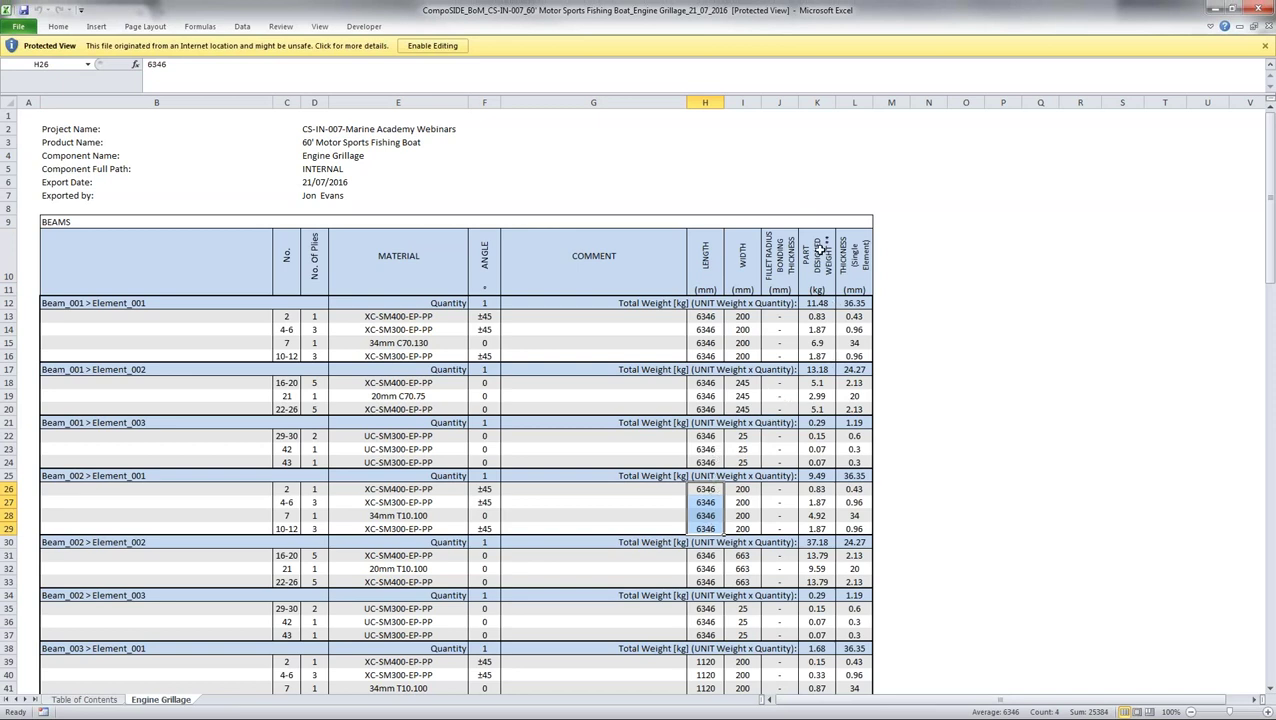
{"action": "left_click", "coordinate": [819, 250]}
{"action": "left_click", "coordinate": [857, 255]}
{"action": "scroll", "coordinate": [850, 460], "scroll_direction": "down", "scroll_amount": 20}
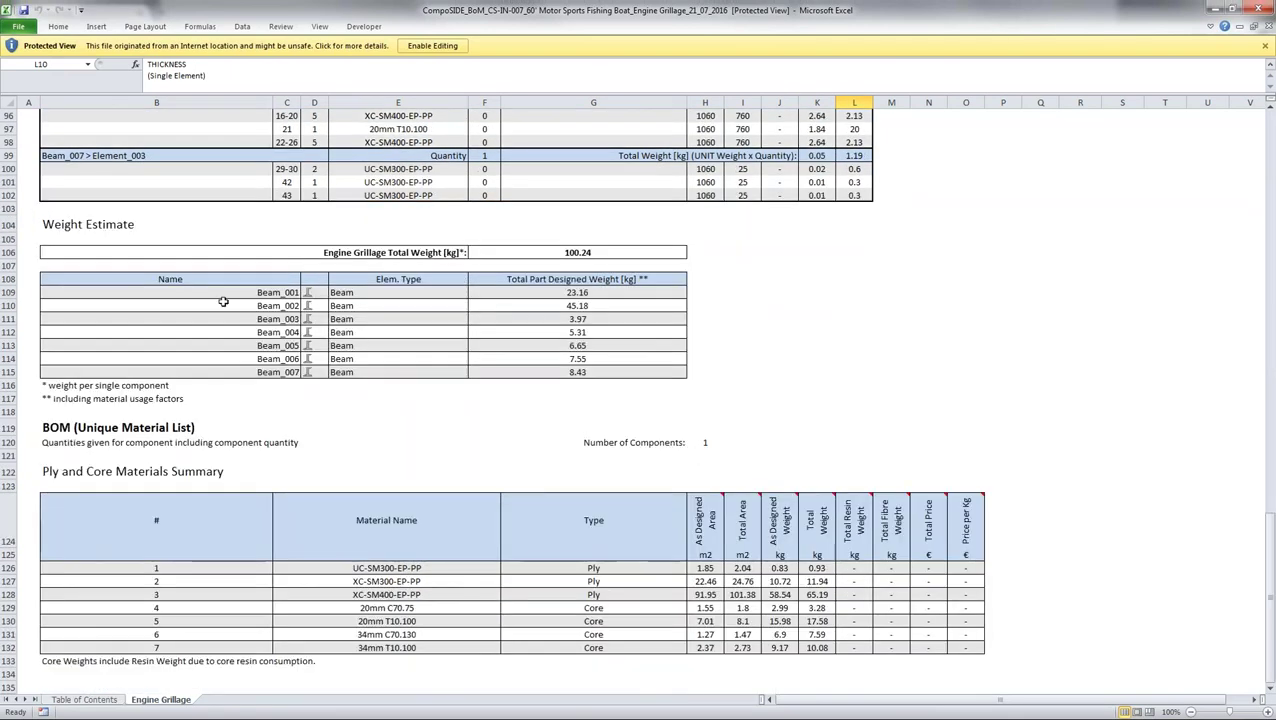
{"action": "left_click_drag", "start_coordinate": [200, 292], "coordinate": [527, 370]}
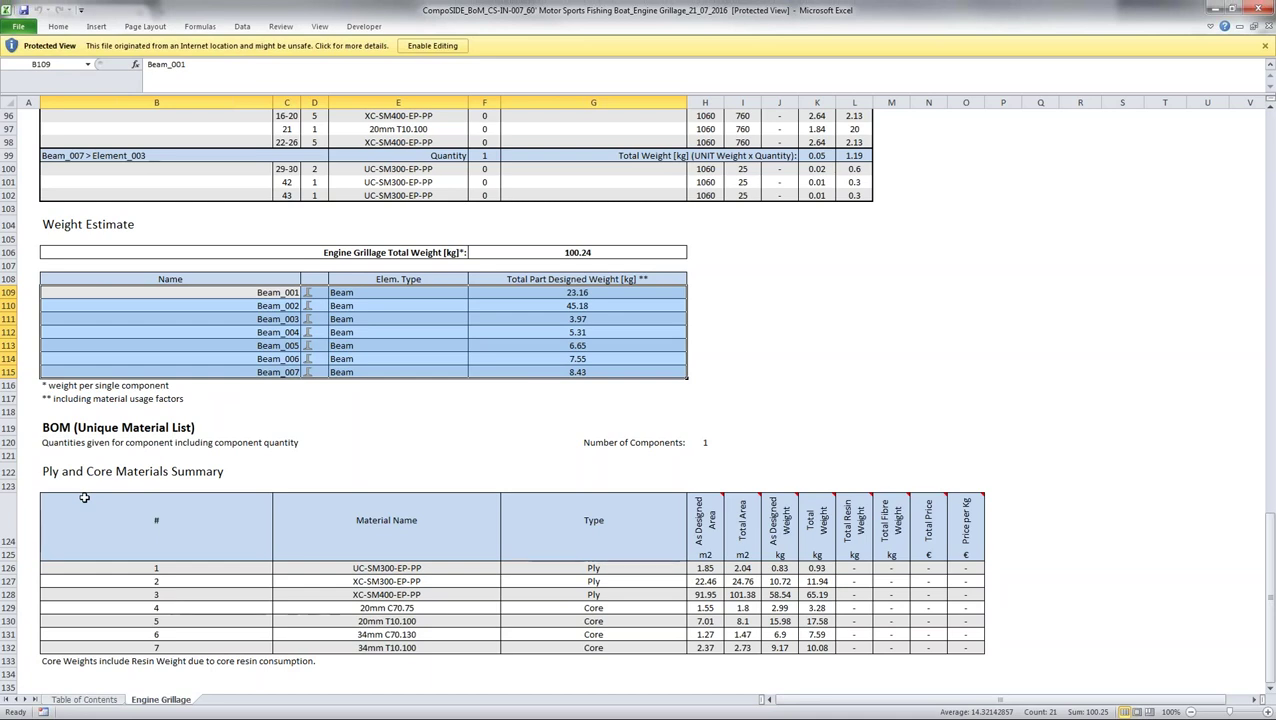
{"action": "left_click", "coordinate": [1254, 12]}
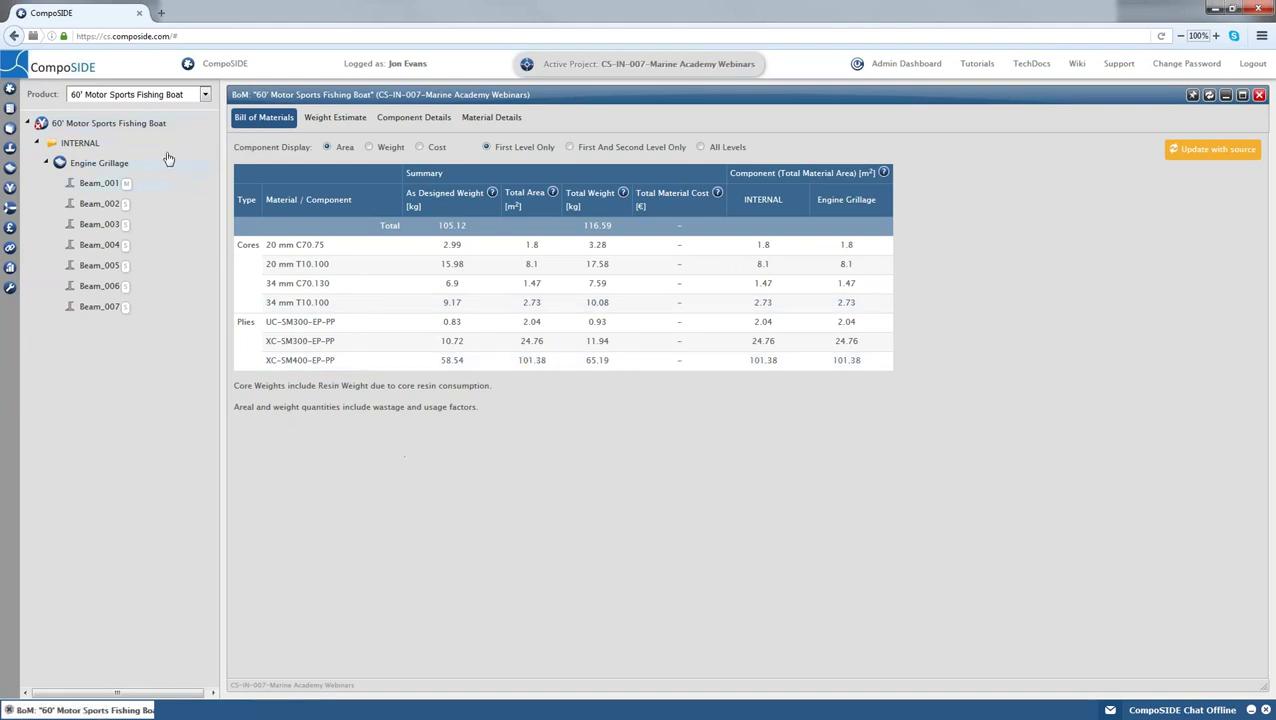
Step: Create a BoMGen report named "keel grillage" for the 60' Motor Sports Fishing Boat using the Bill of Materials (All Components with Cost) template
{"action": "right_click", "coordinate": [139, 126]}
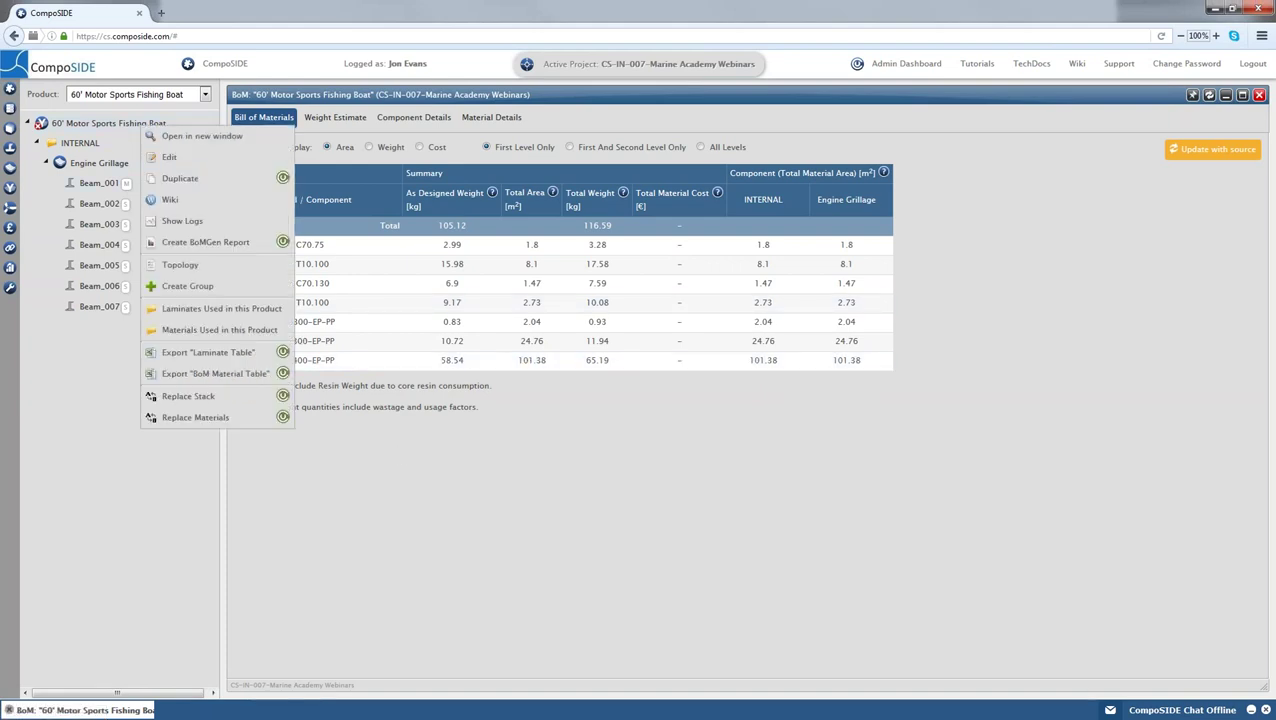
{"action": "left_click", "coordinate": [233, 244]}
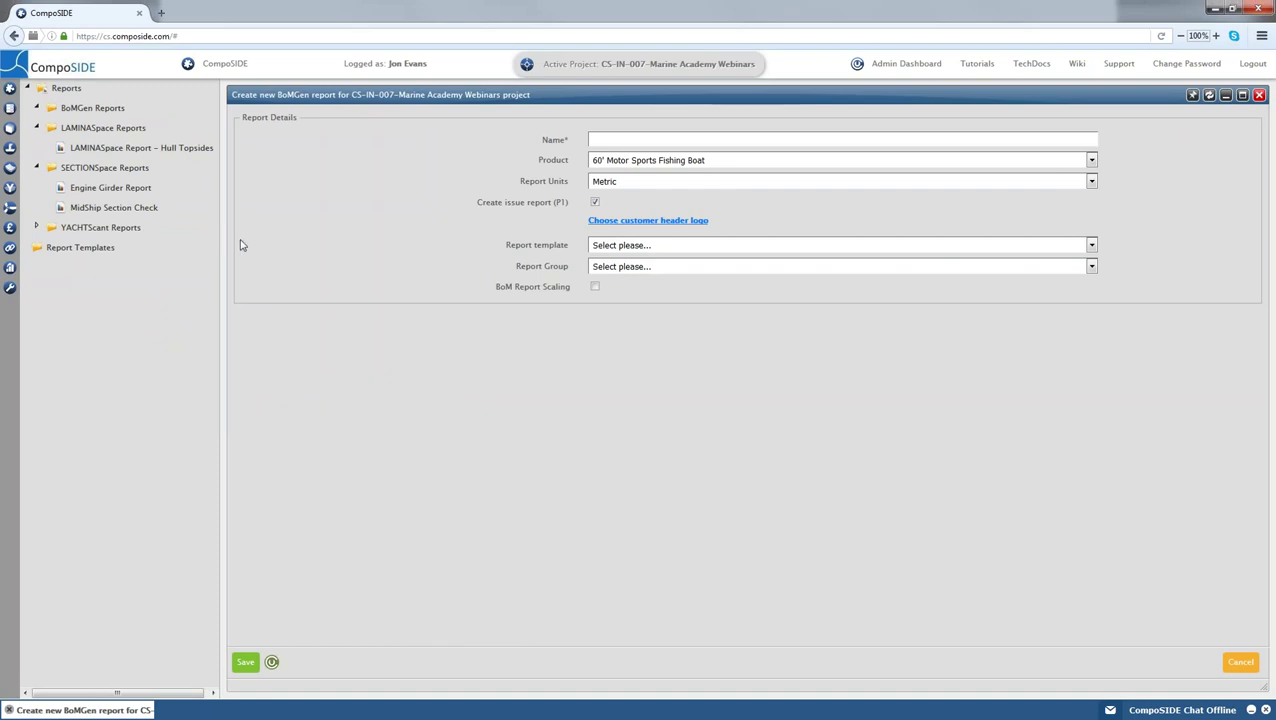
{"action": "left_click", "coordinate": [601, 141]}
{"action": "type", "text": "keel grillage"}
{"action": "left_click", "coordinate": [728, 246]}
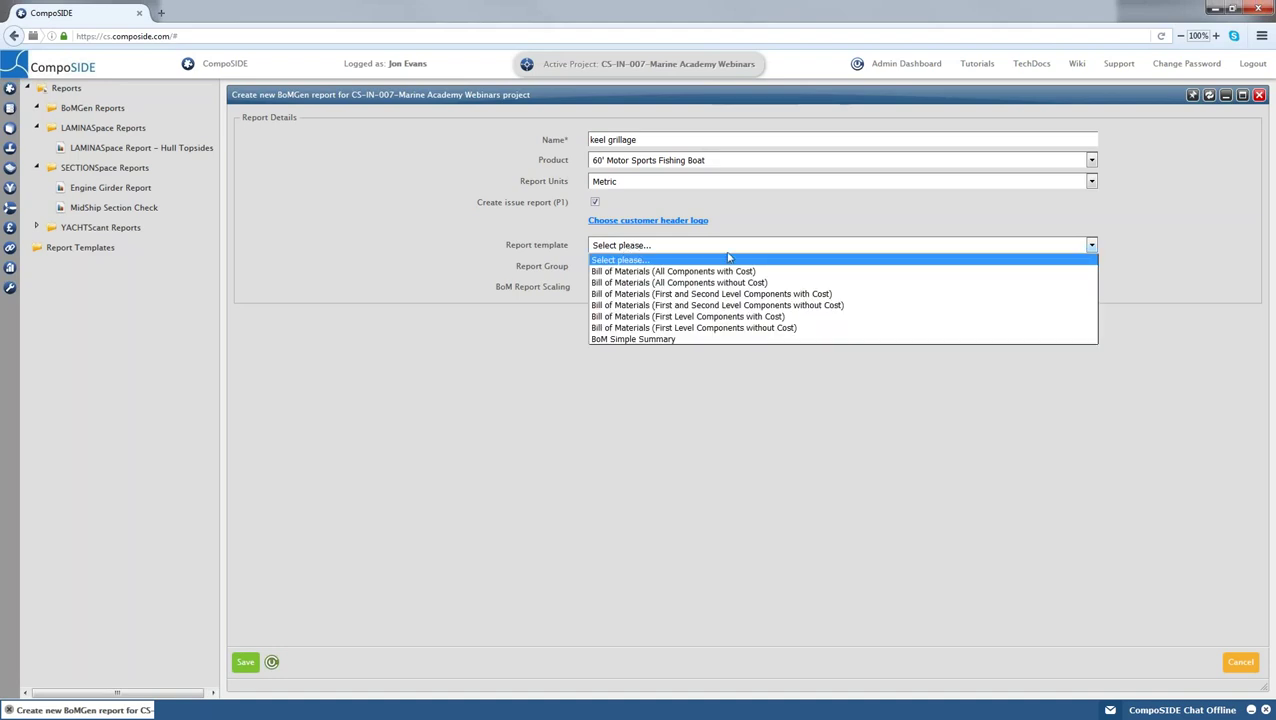
{"action": "left_click", "coordinate": [834, 272]}
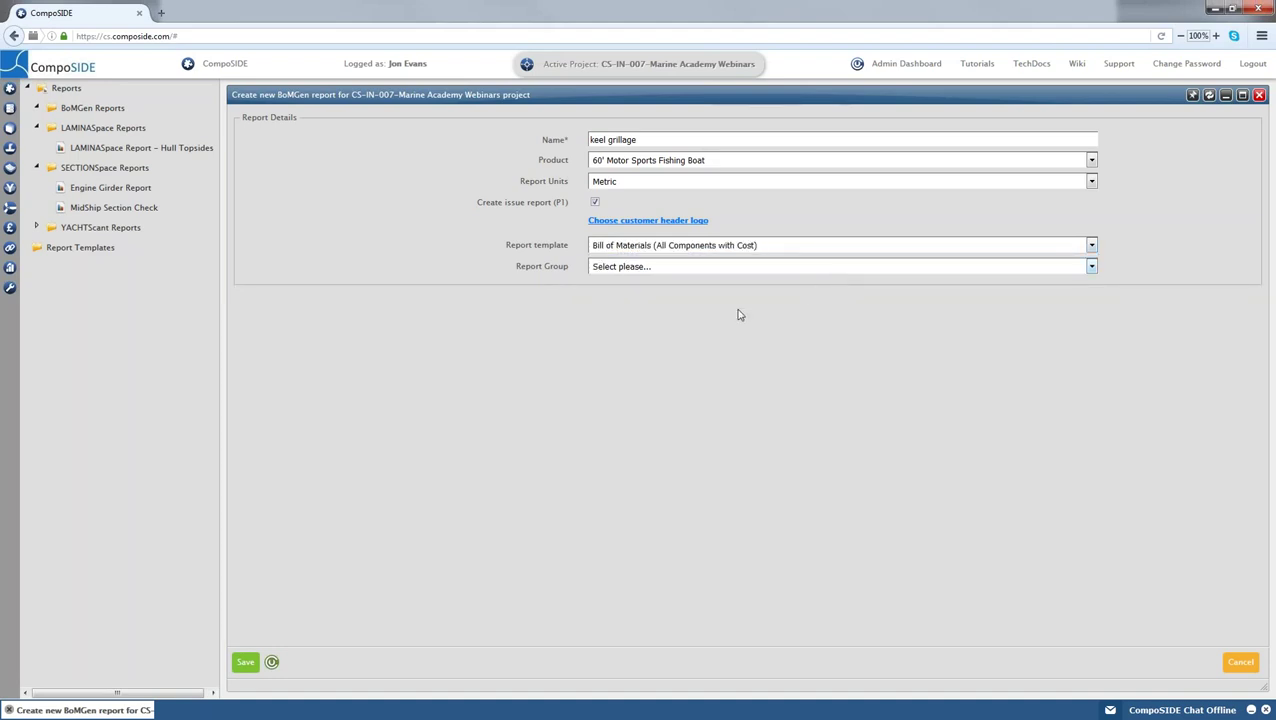
{"action": "left_click", "coordinate": [248, 663]}
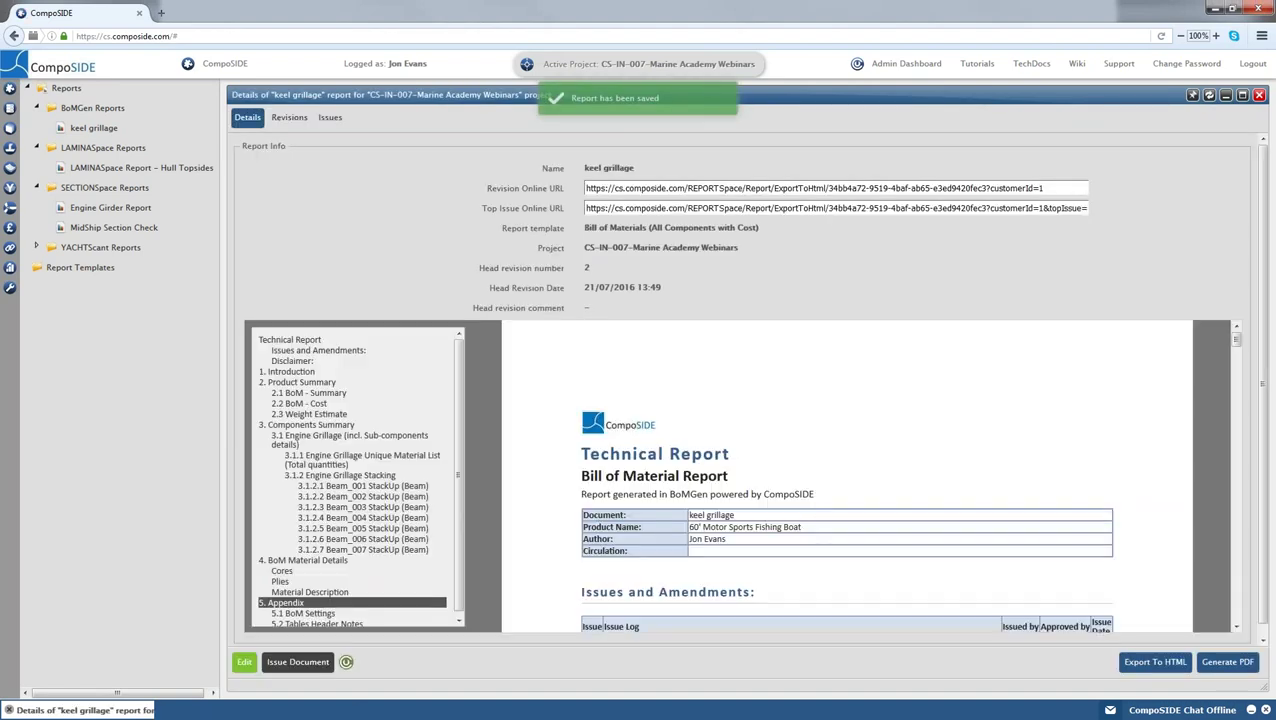
{"action": "scroll", "coordinate": [883, 422], "scroll_direction": "down", "scroll_amount": 3}
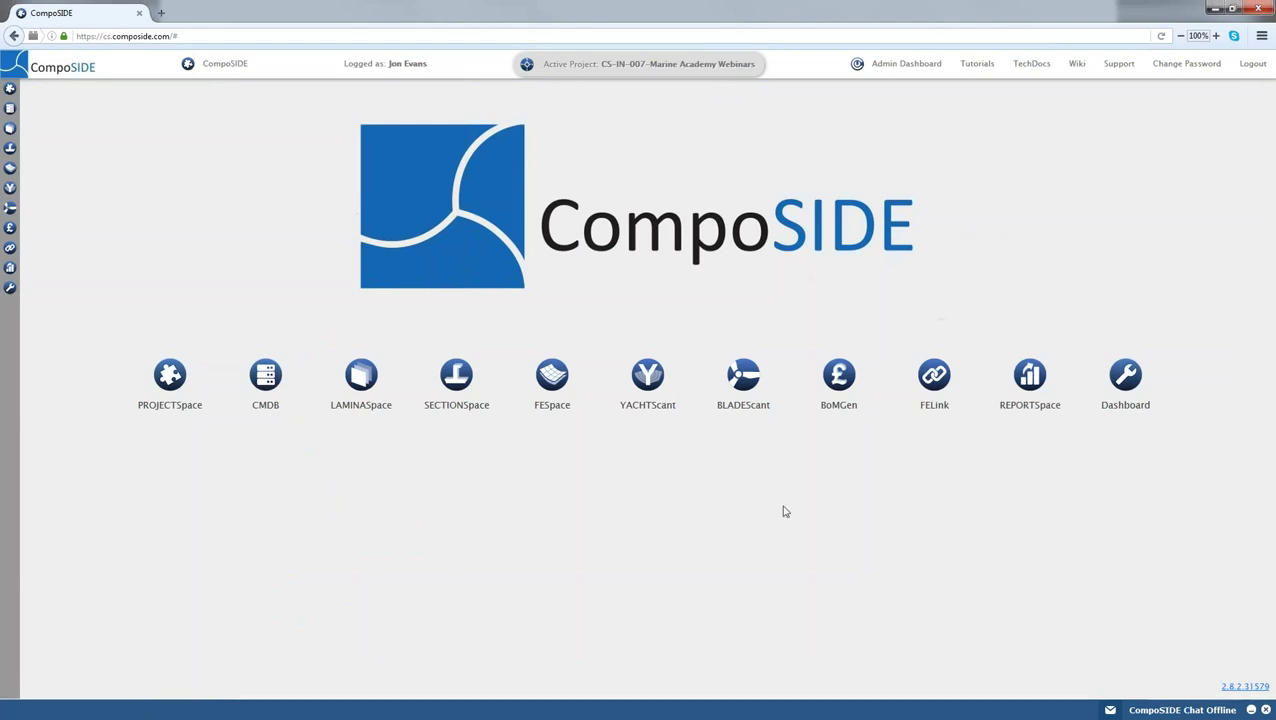
Step: Open the CMDB materials database and browse its tutorial videos
{"action": "left_click", "coordinate": [266, 381]}
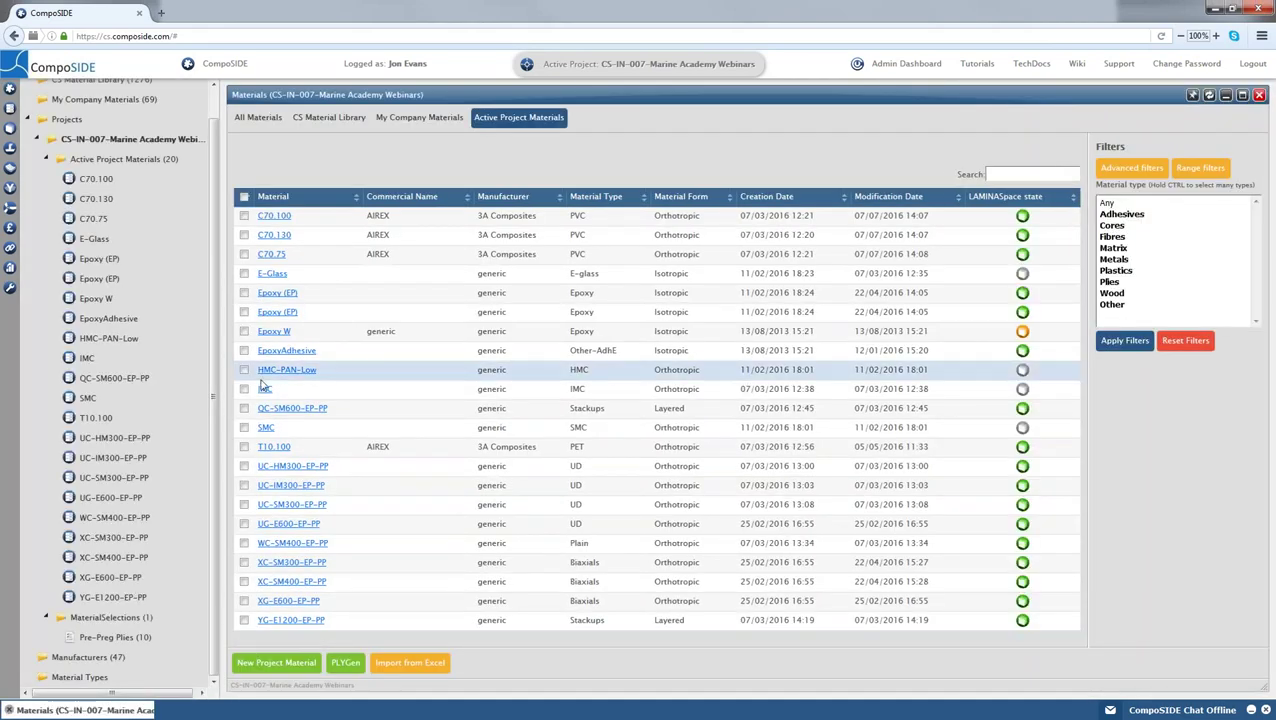
{"action": "left_click", "coordinate": [977, 64]}
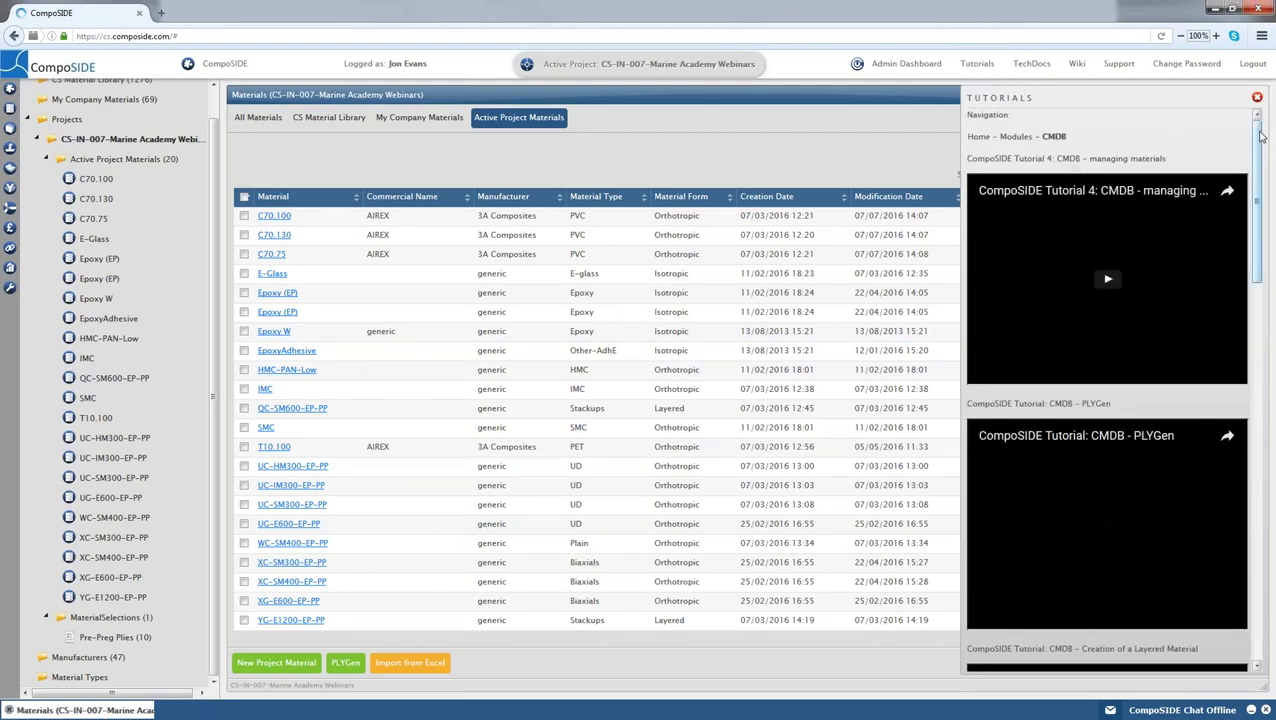
{"action": "left_click_drag", "start_coordinate": [1261, 137], "coordinate": [1266, 279]}
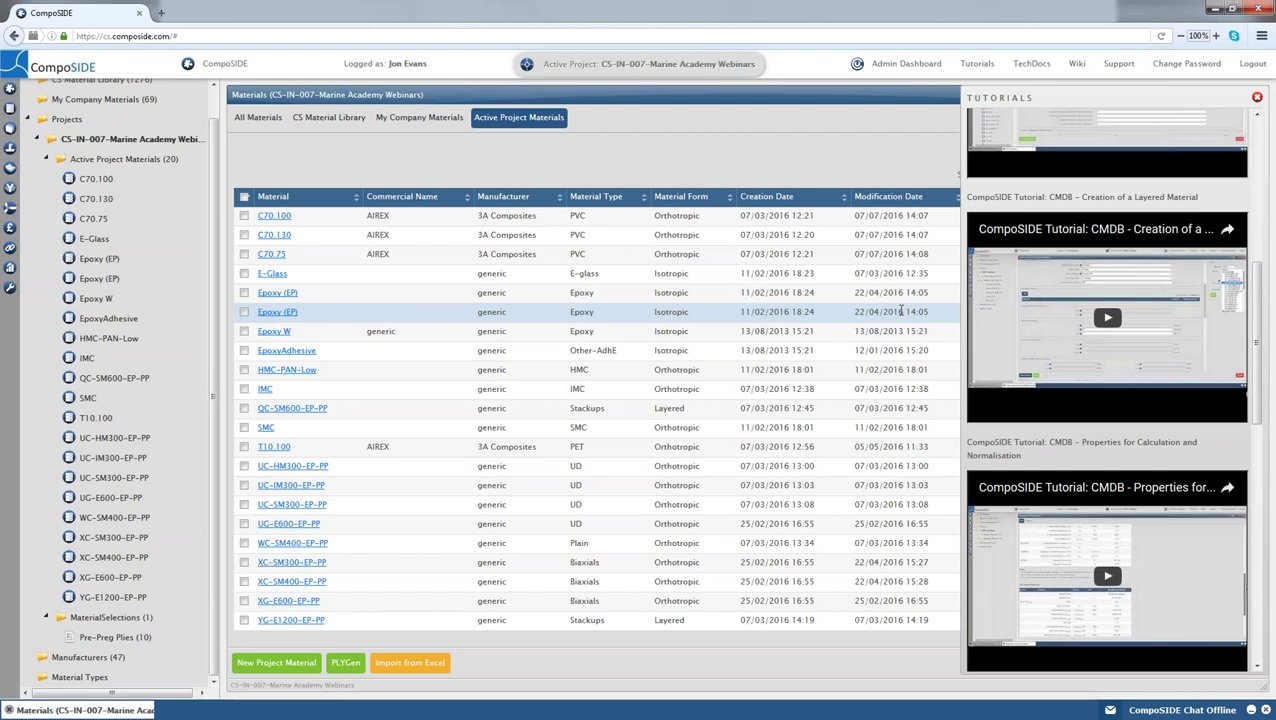
Step: View the support chat's offline message form, then close it without sending a message
{"action": "left_click", "coordinate": [1158, 710]}
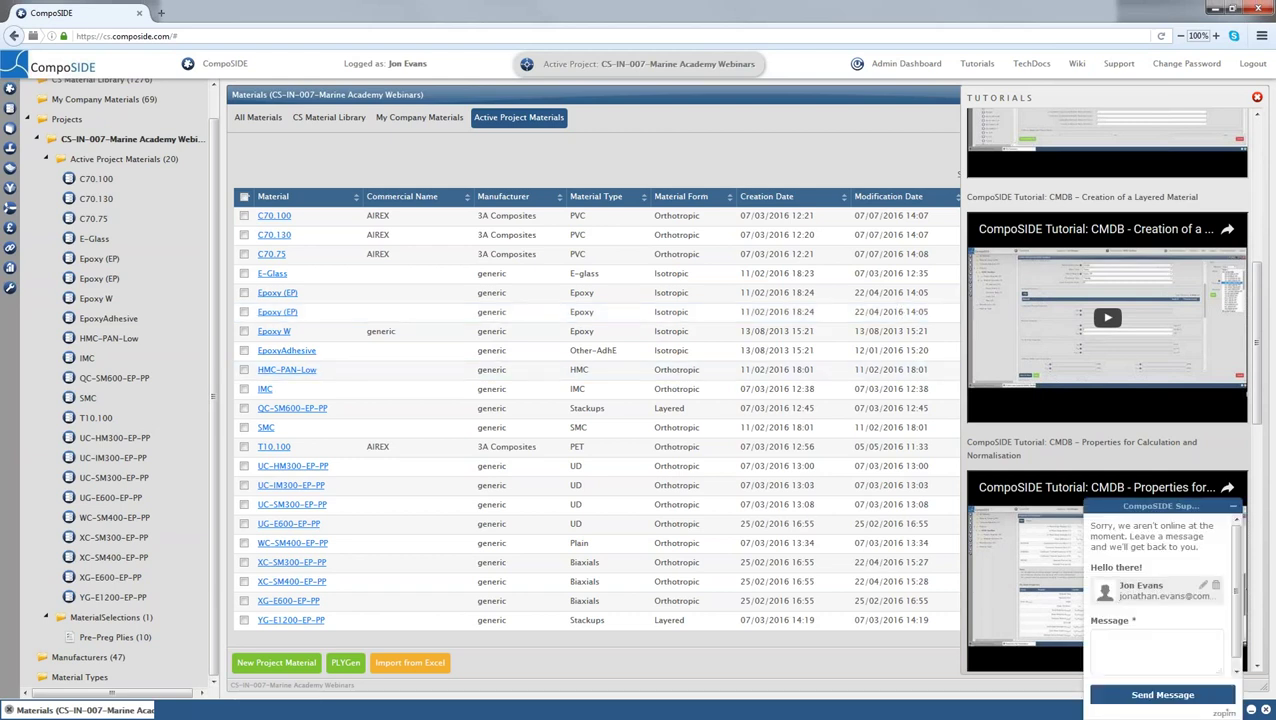
{"action": "left_click", "coordinate": [1184, 645]}
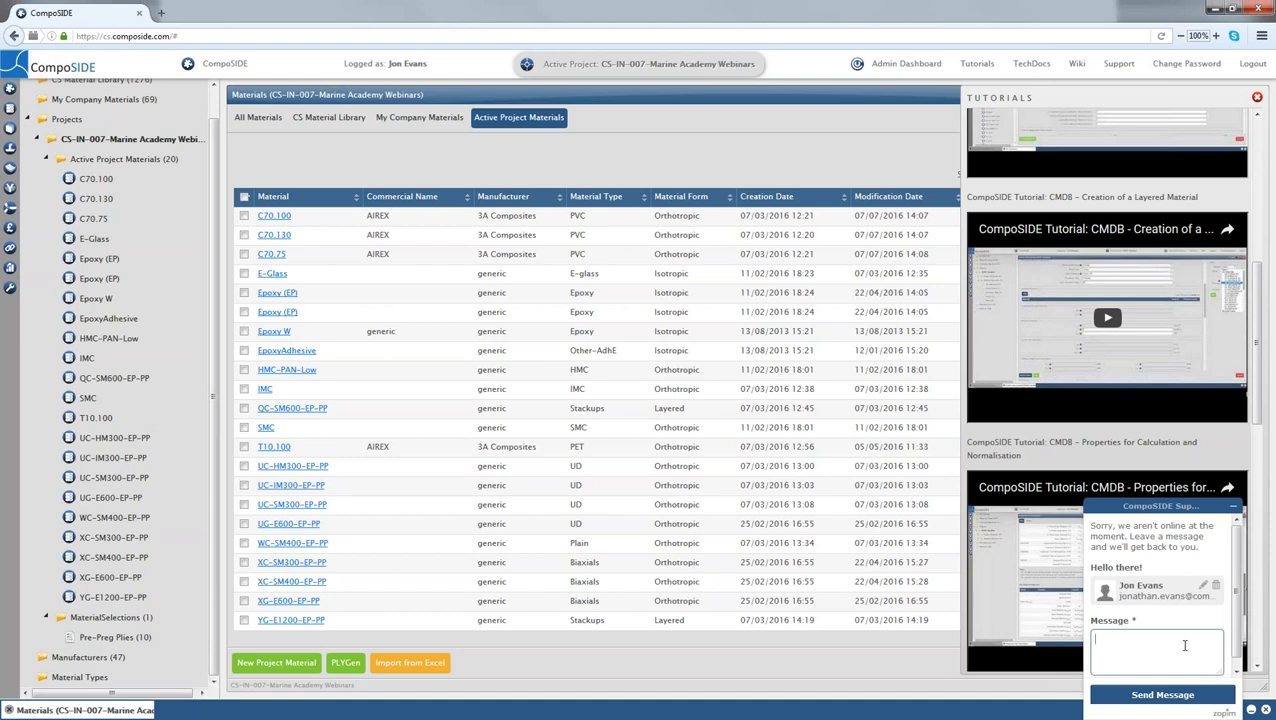
{"action": "scroll", "coordinate": [1184, 645], "scroll_direction": "down", "scroll_amount": 1}
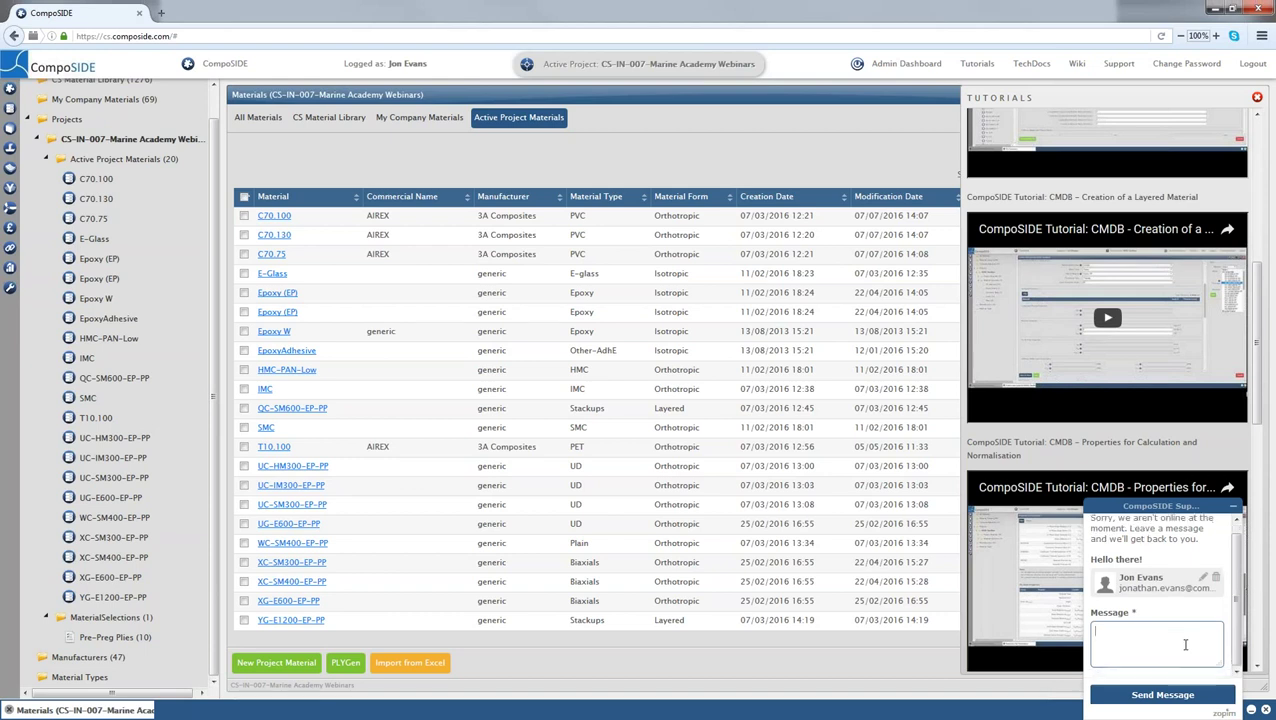
{"action": "left_click", "coordinate": [1232, 510]}
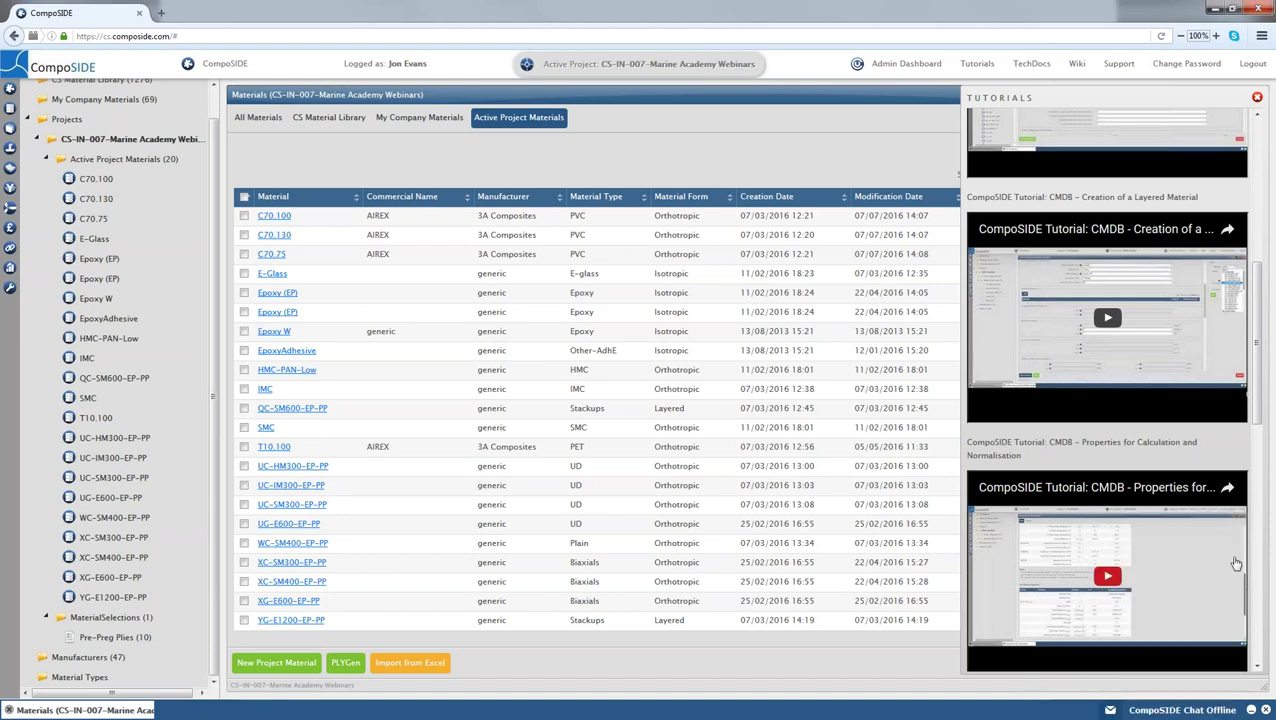
{"action": "left_click", "coordinate": [1266, 710]}
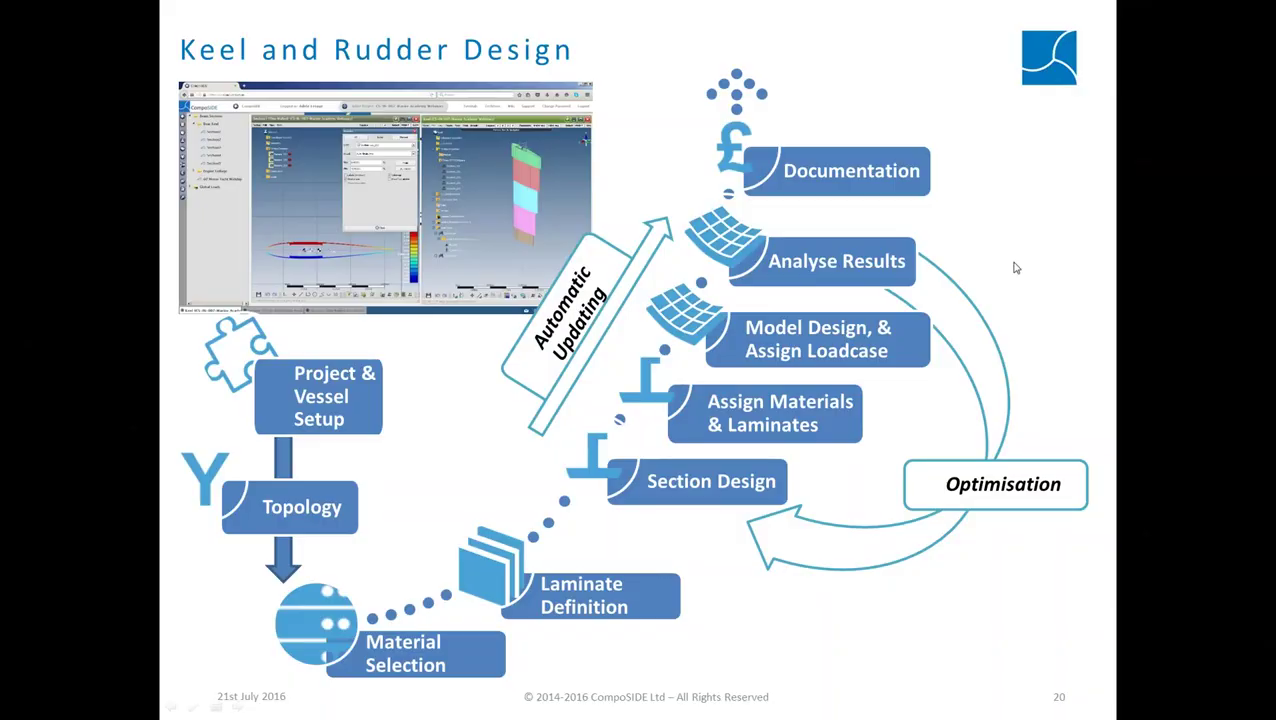
{"action": "left_click", "coordinate": [1044, 267]}
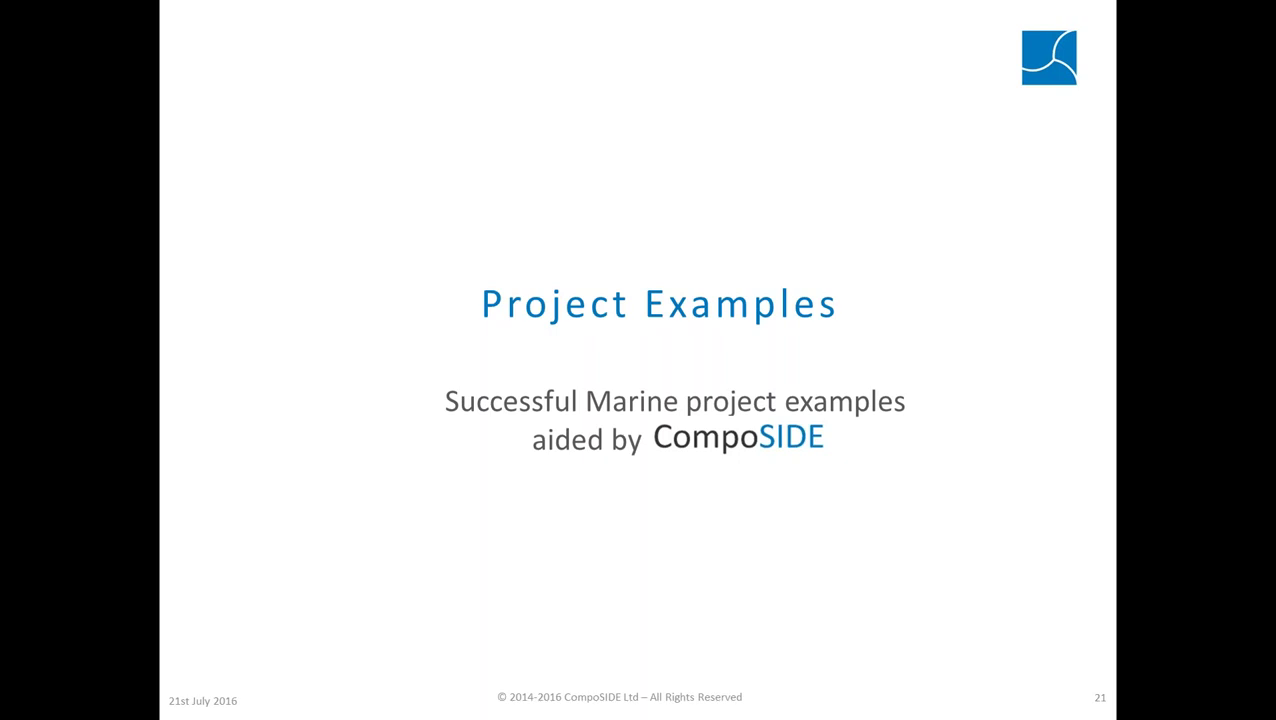
{"action": "key", "text": "Right"}
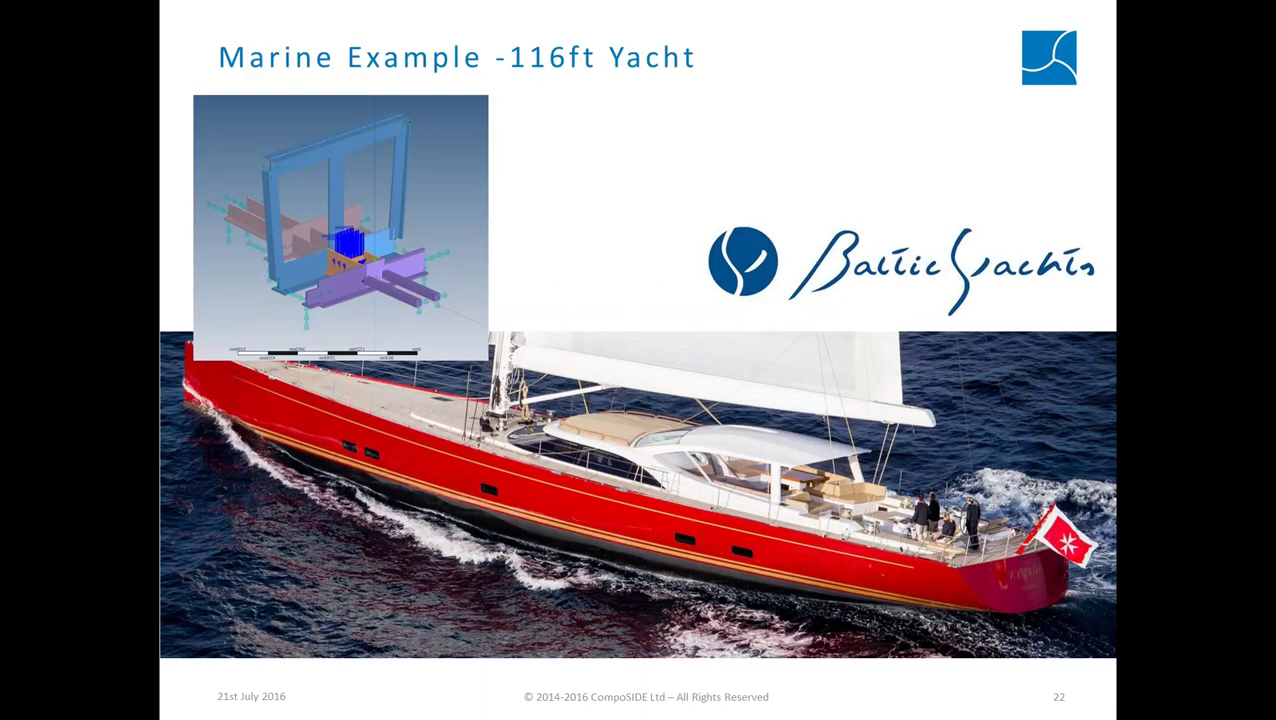